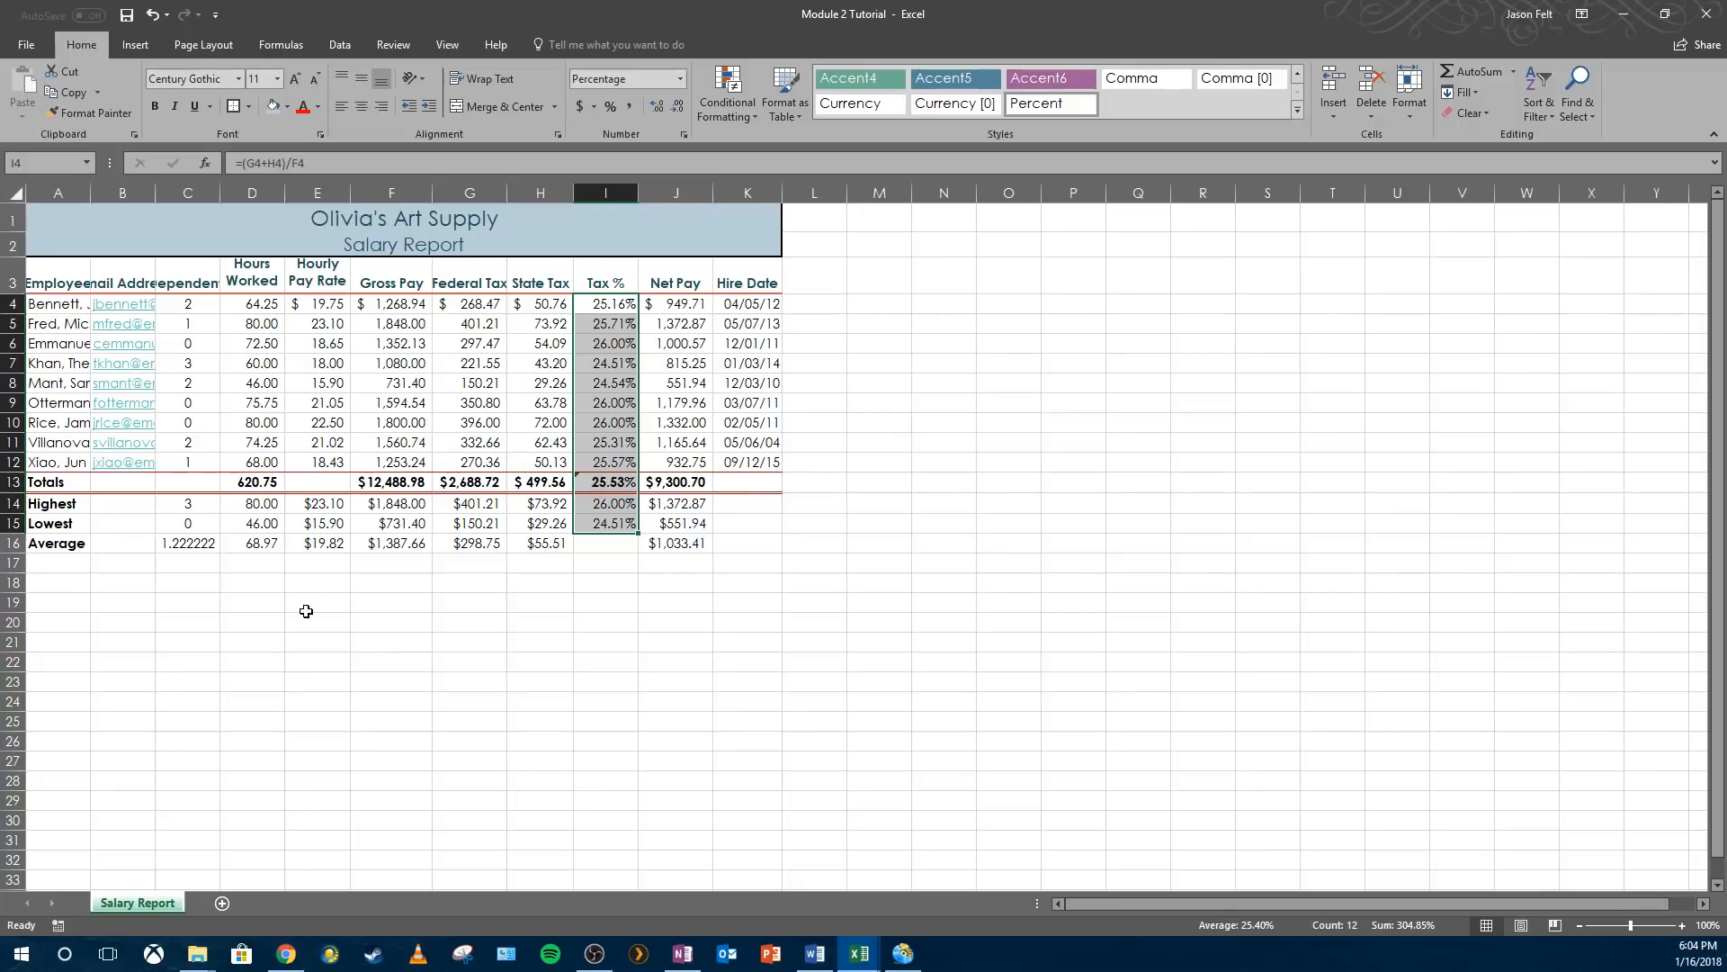
# - Start a new conditional formatting rule for the Hours Worked cells D4:D12 that formats only cell values greater than 72
pyautogui.click(998, 704)
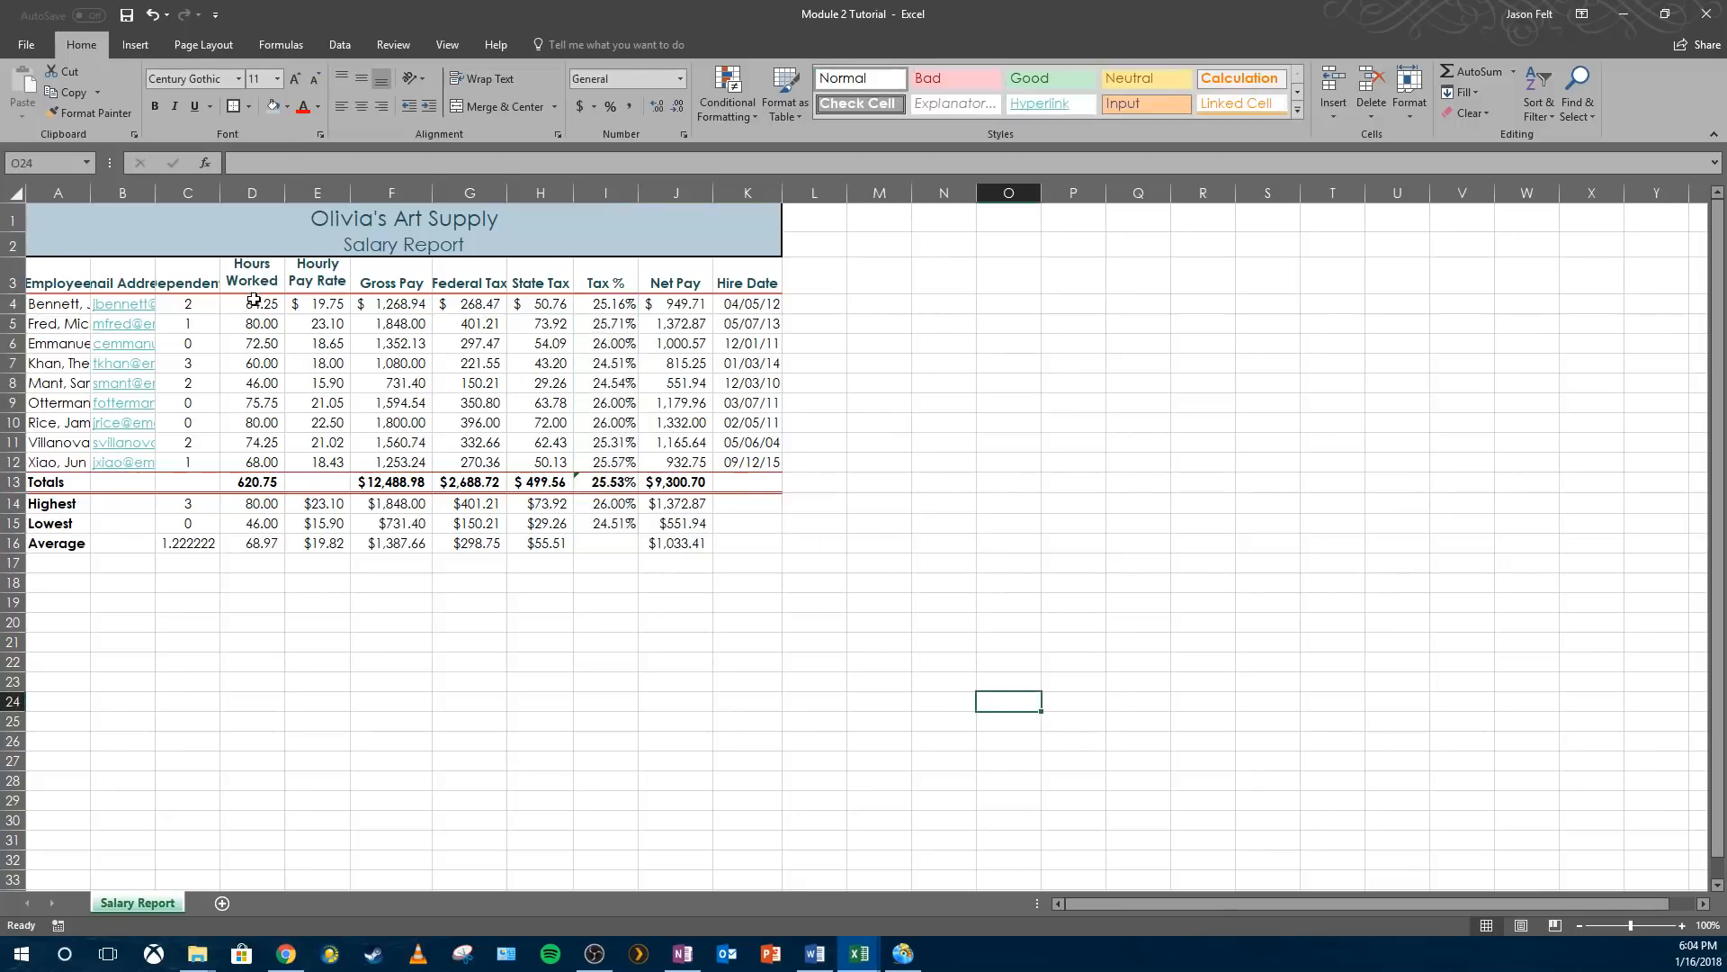
pyautogui.moveTo(253, 300); pyautogui.dragTo(254, 466)
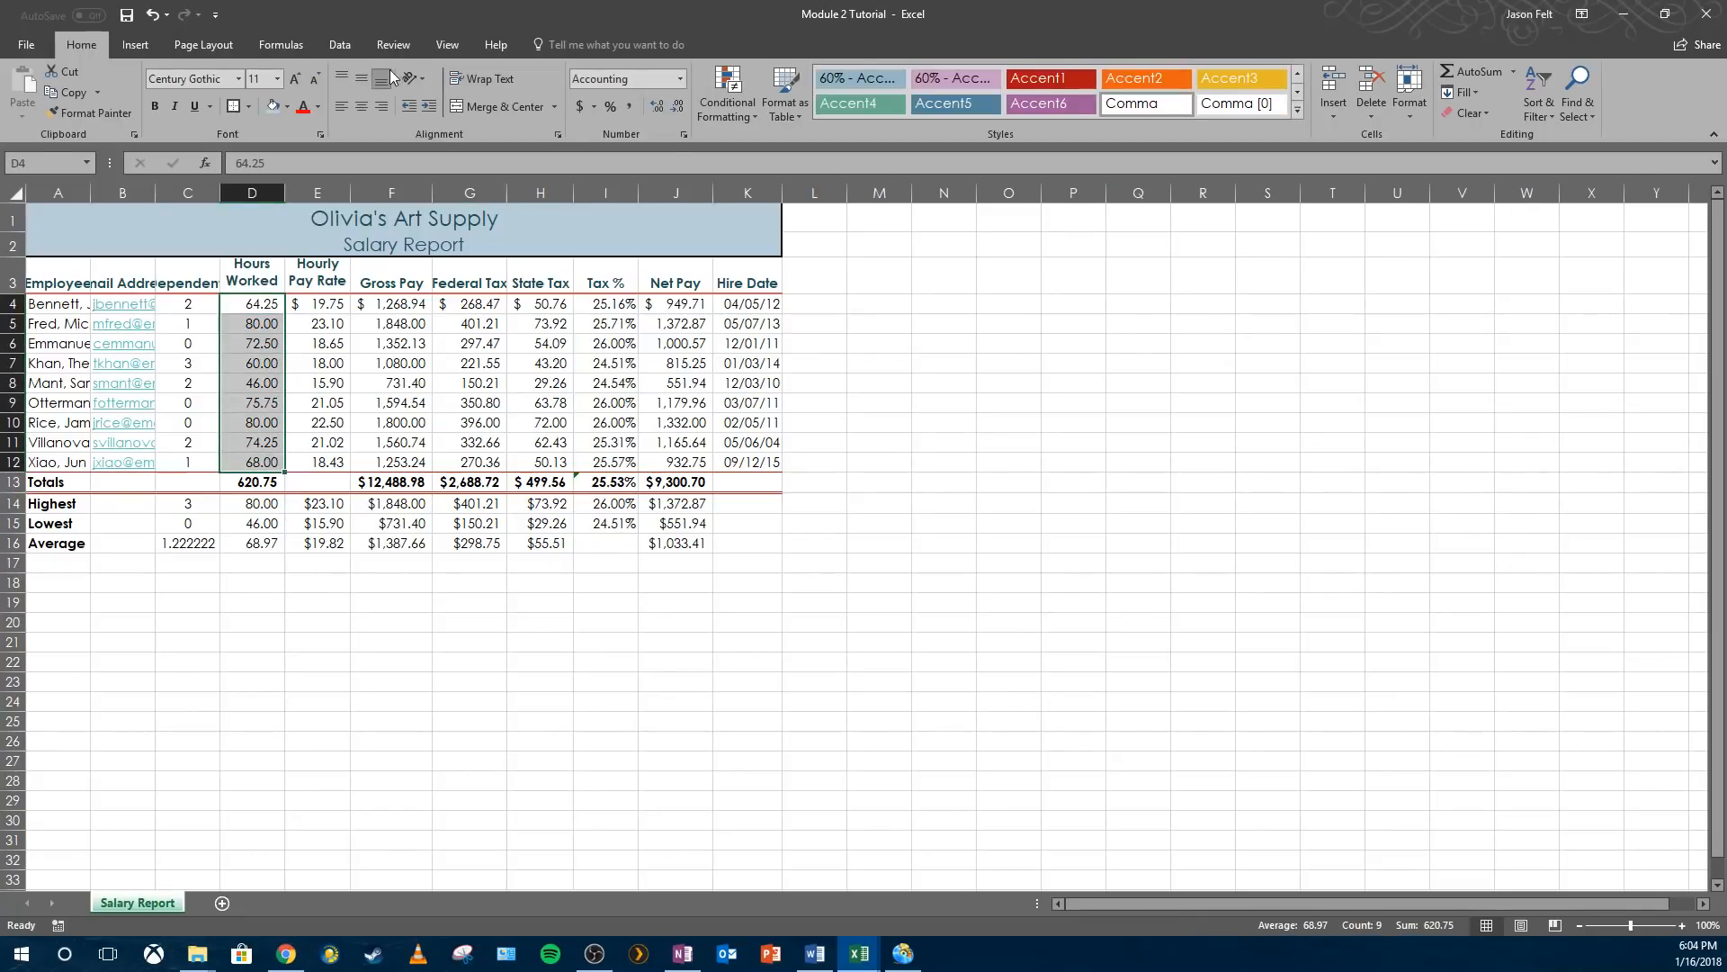
pyautogui.click(722, 113)
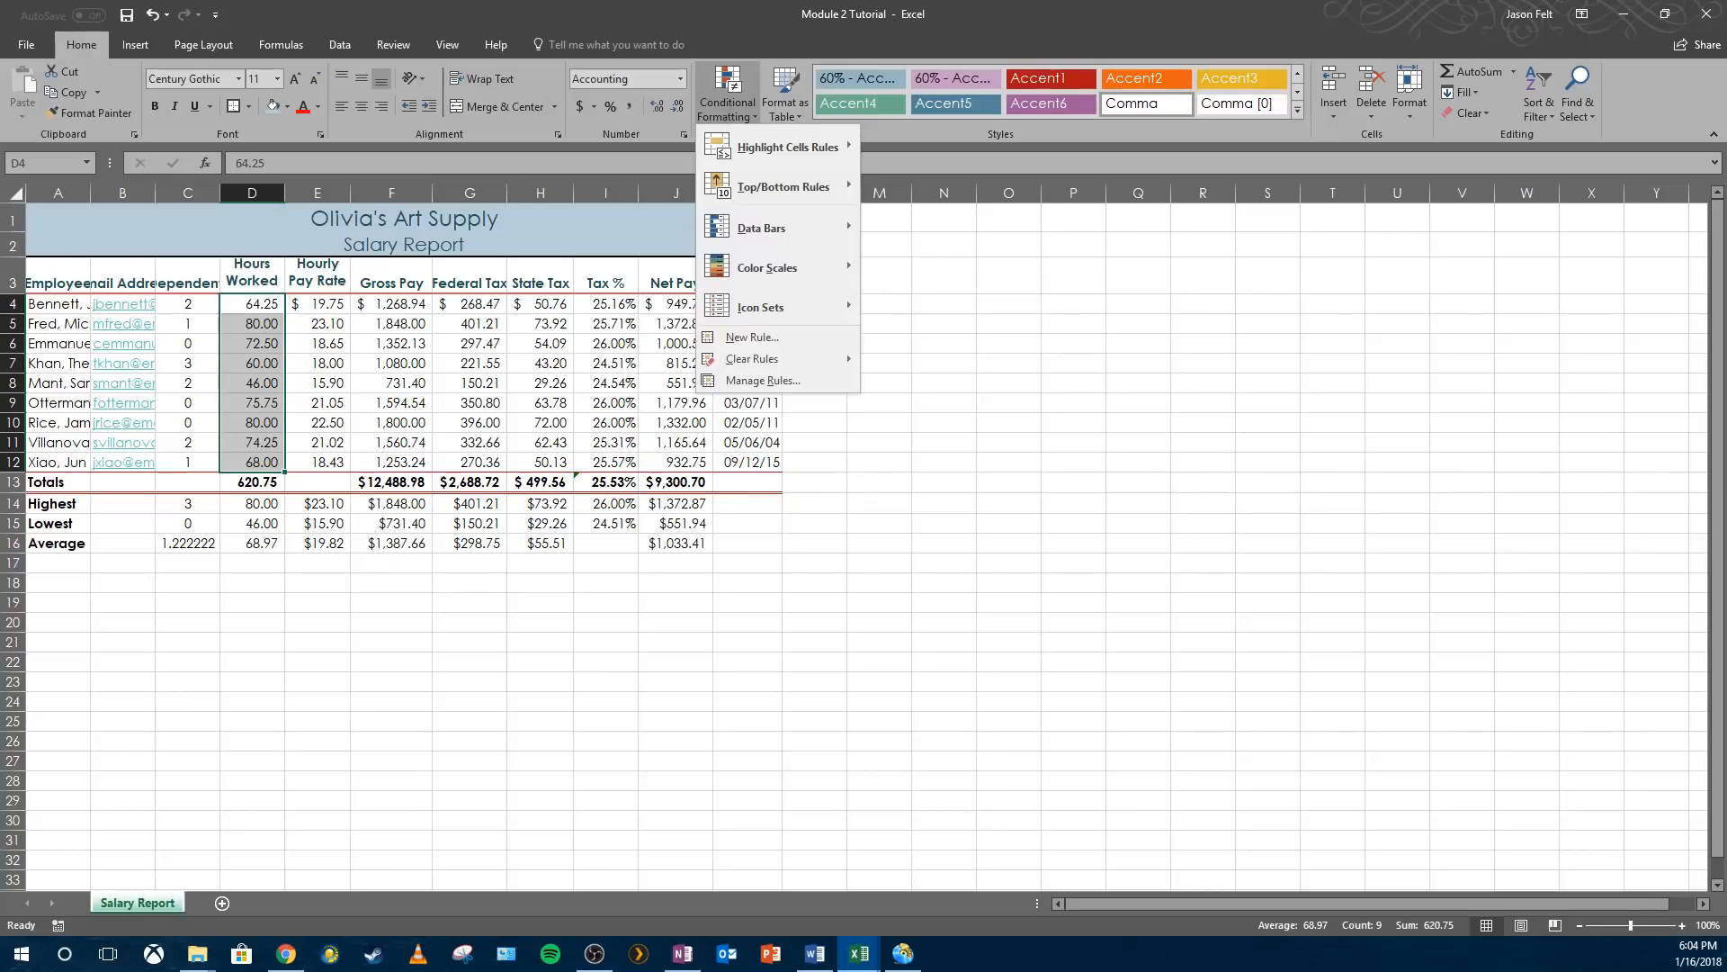
pyautogui.hotkey('alt', 'Tab')
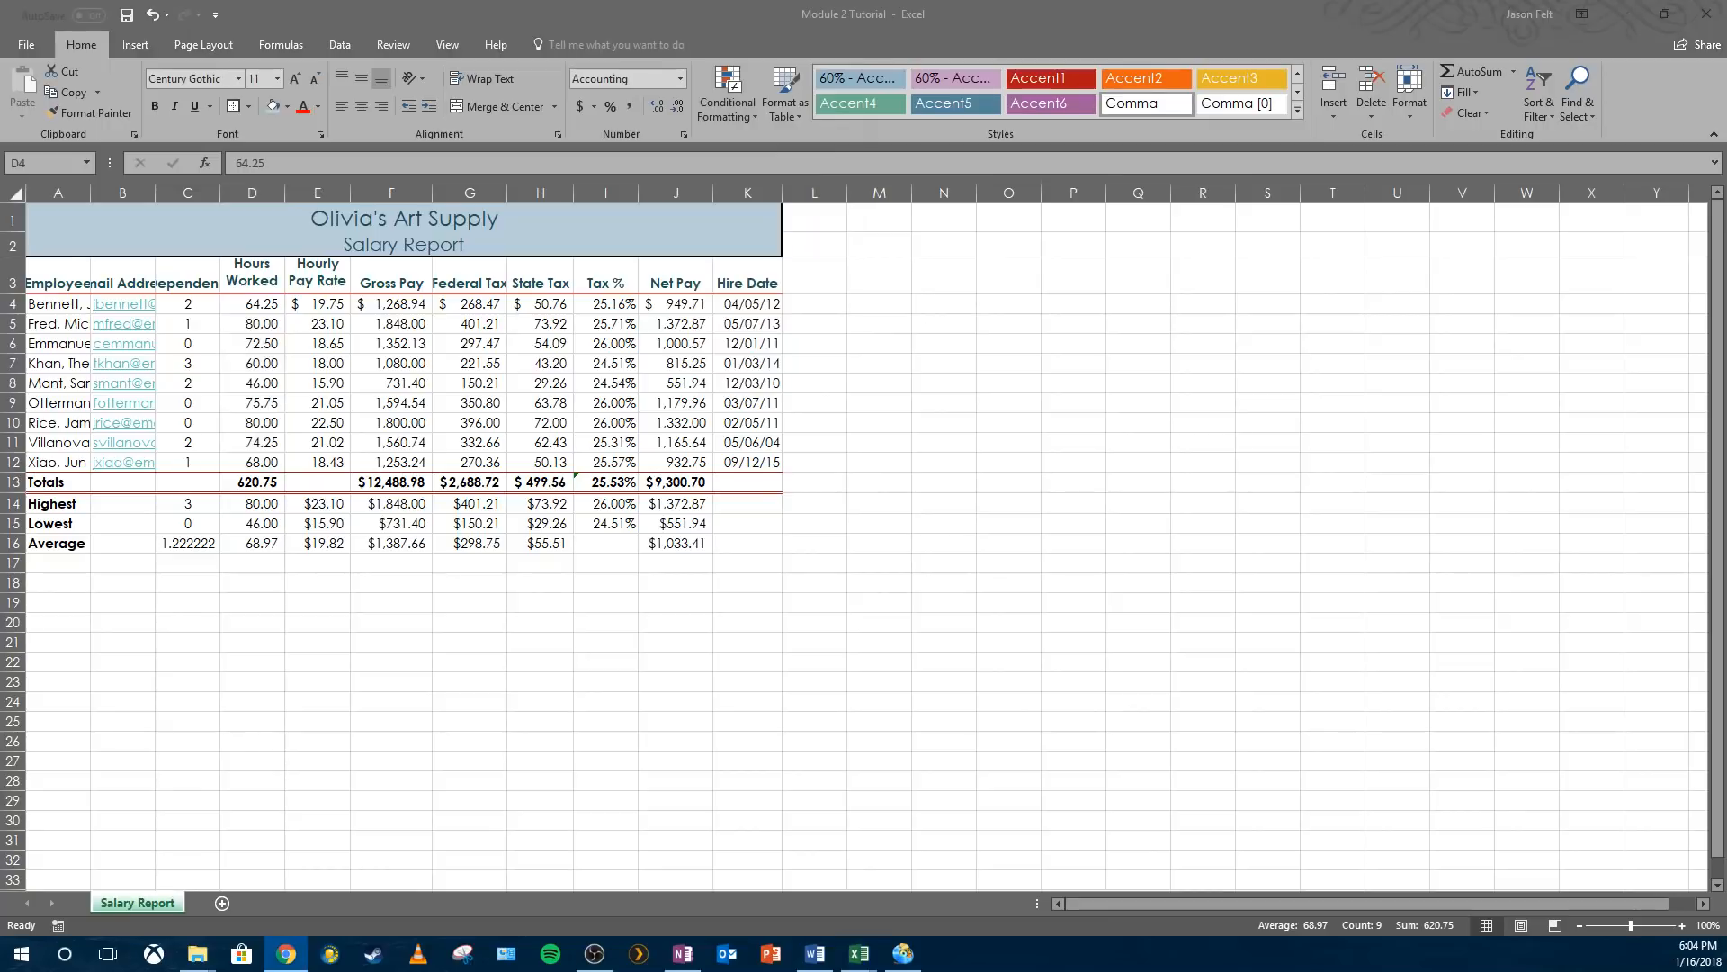
pyautogui.click(731, 138)
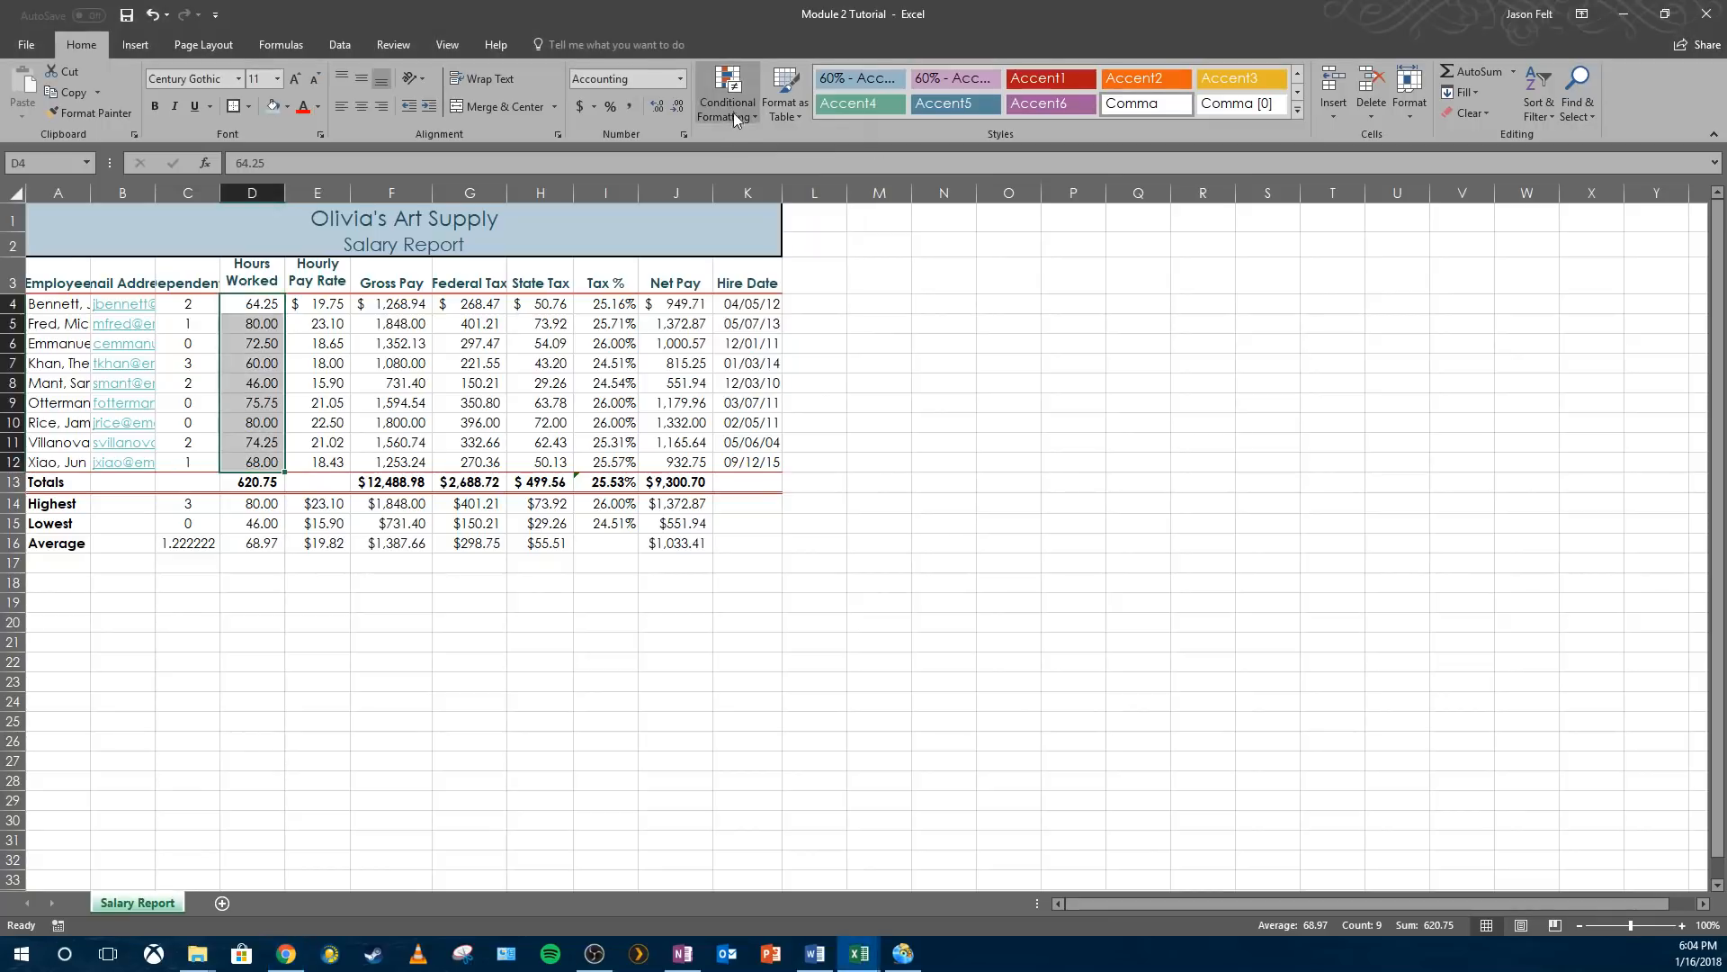
pyautogui.click(732, 112)
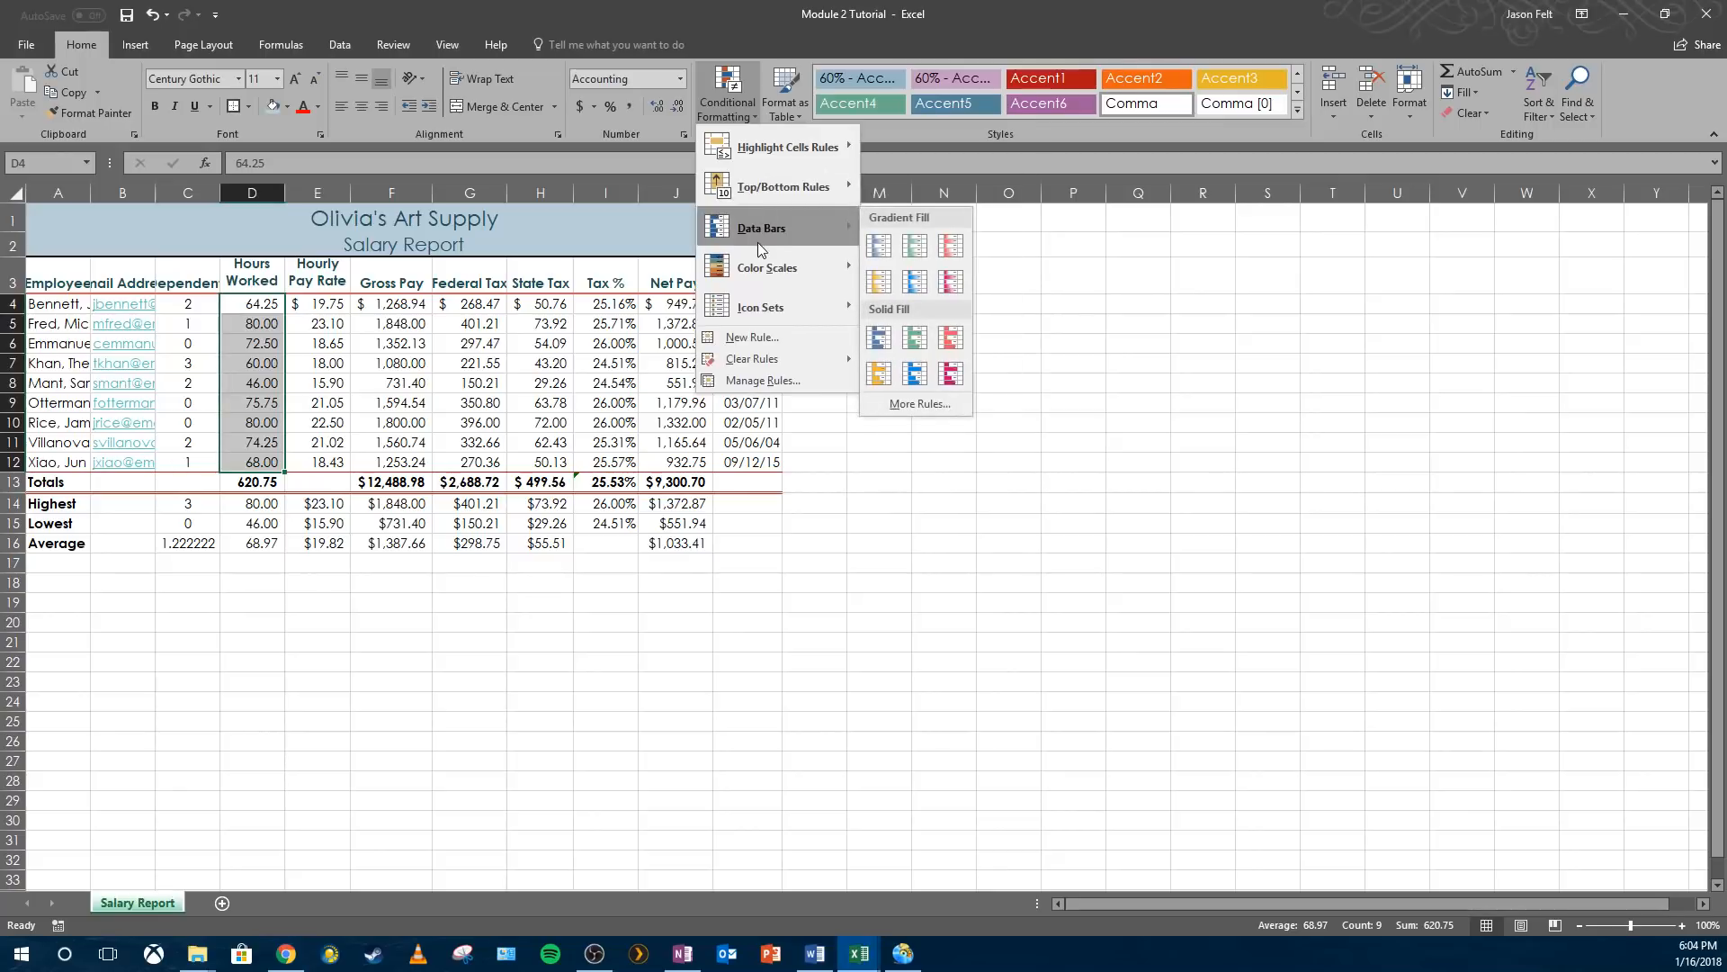
pyautogui.moveTo(750, 307)
pyautogui.click(753, 340)
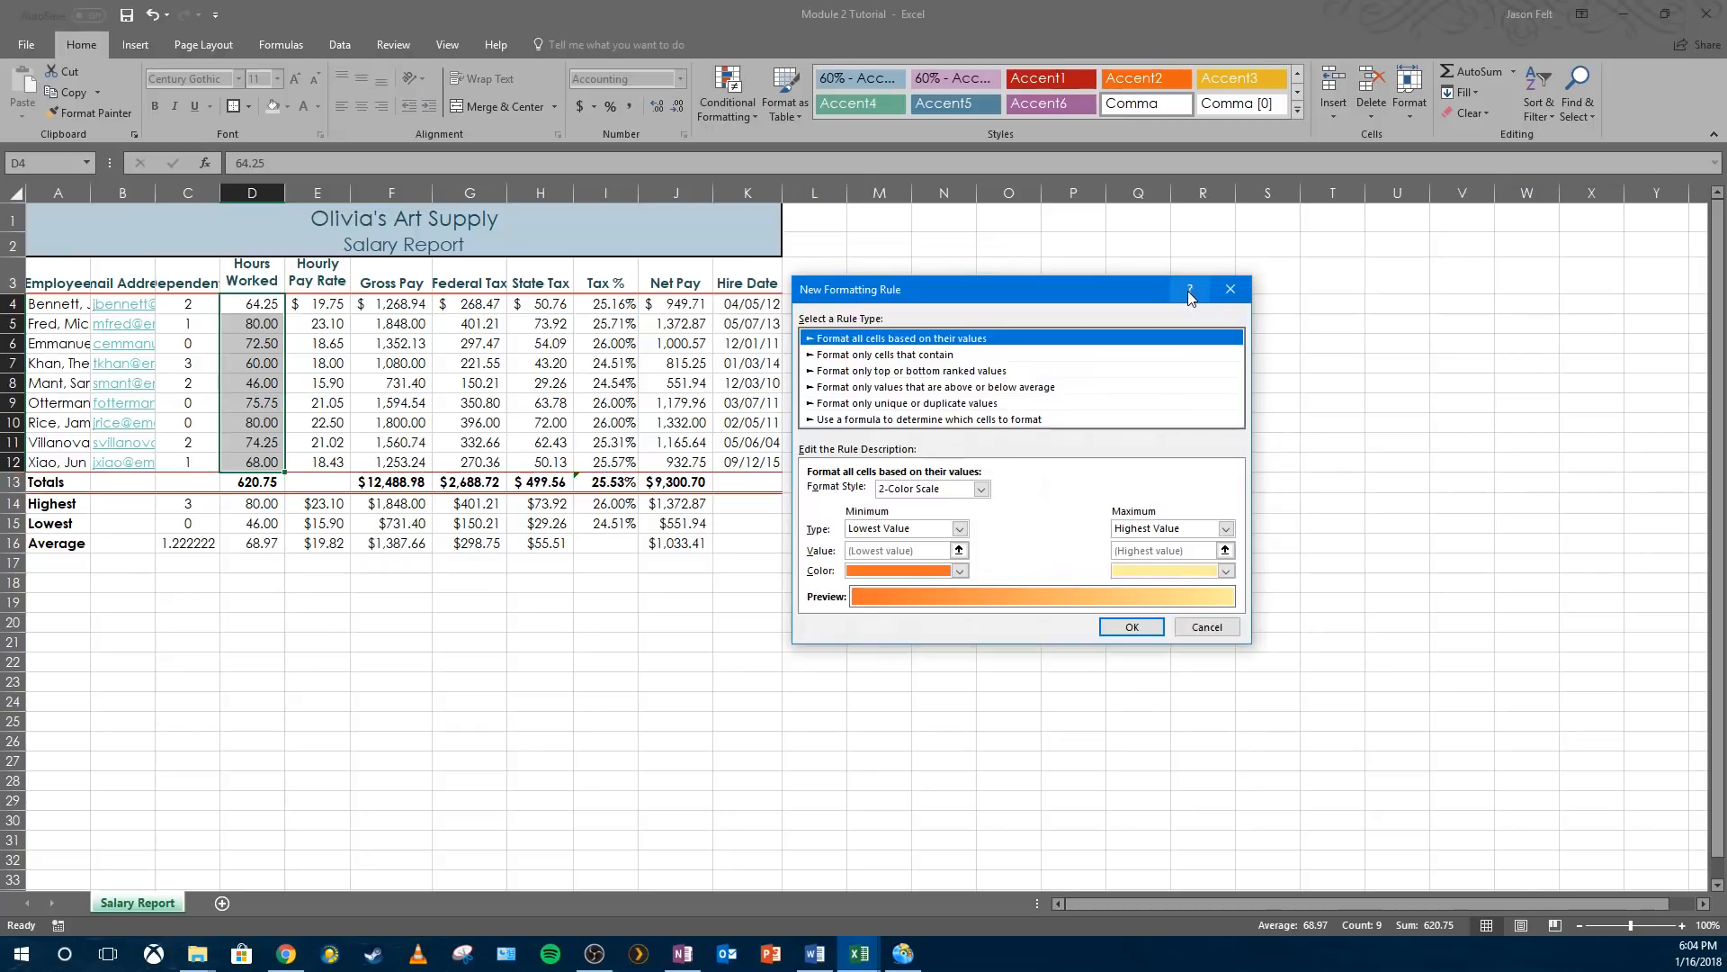
pyautogui.click(902, 356)
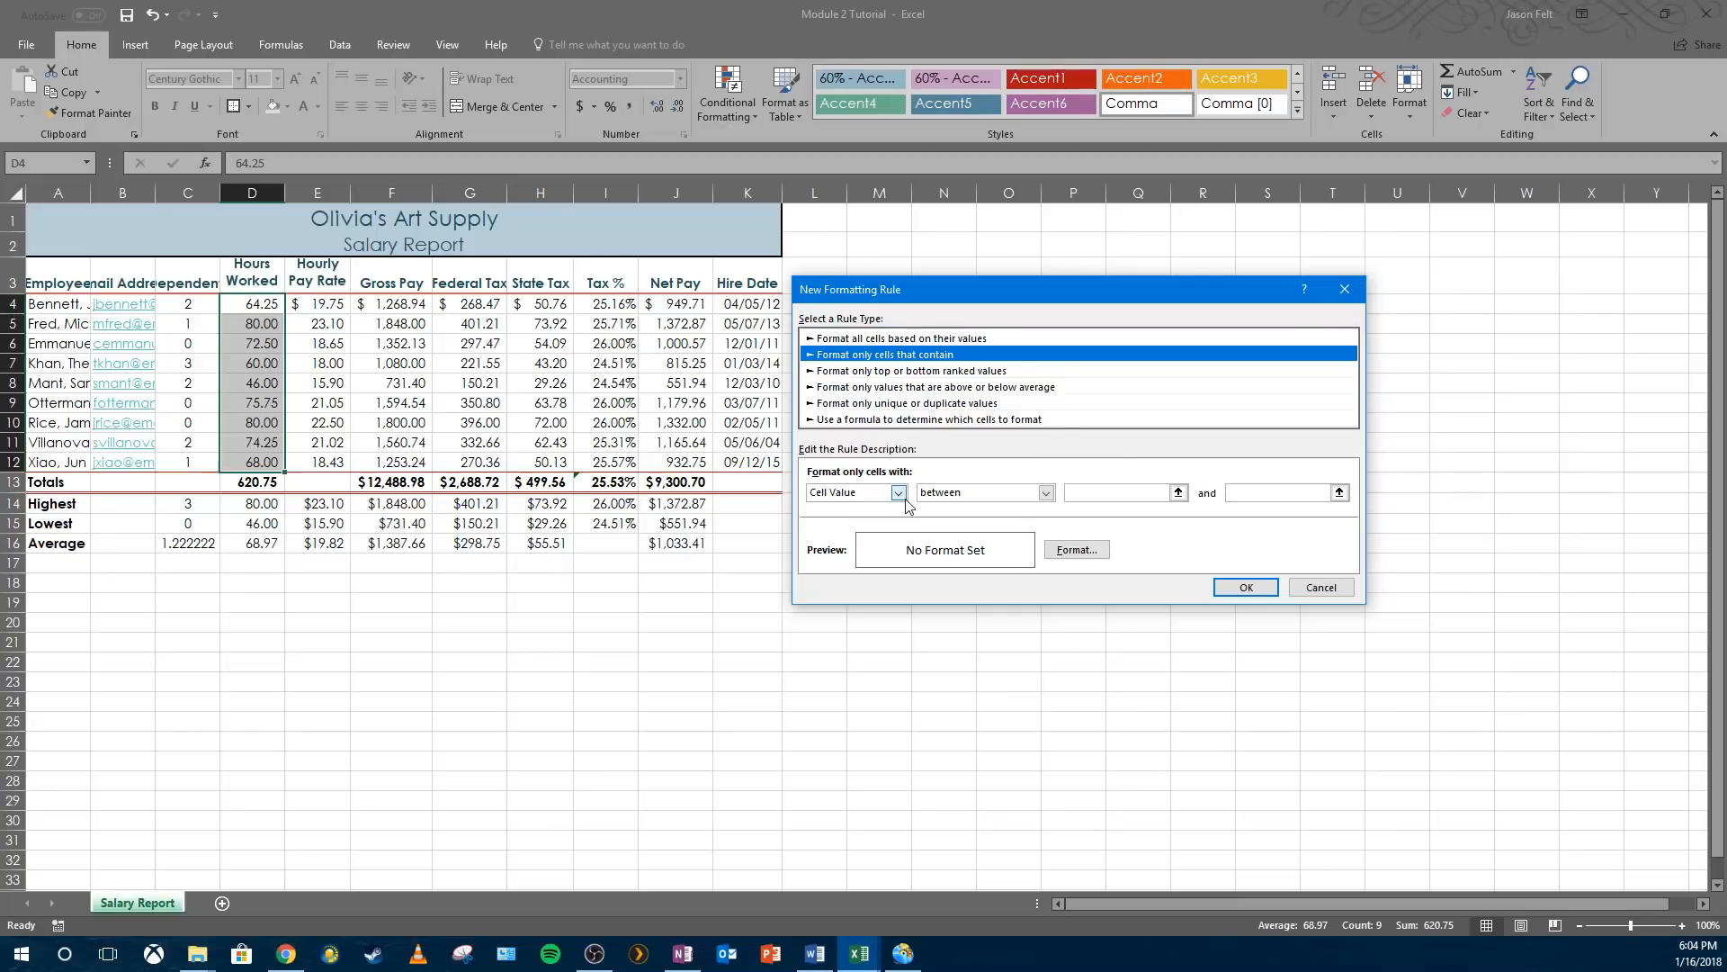
pyautogui.click(1046, 493)
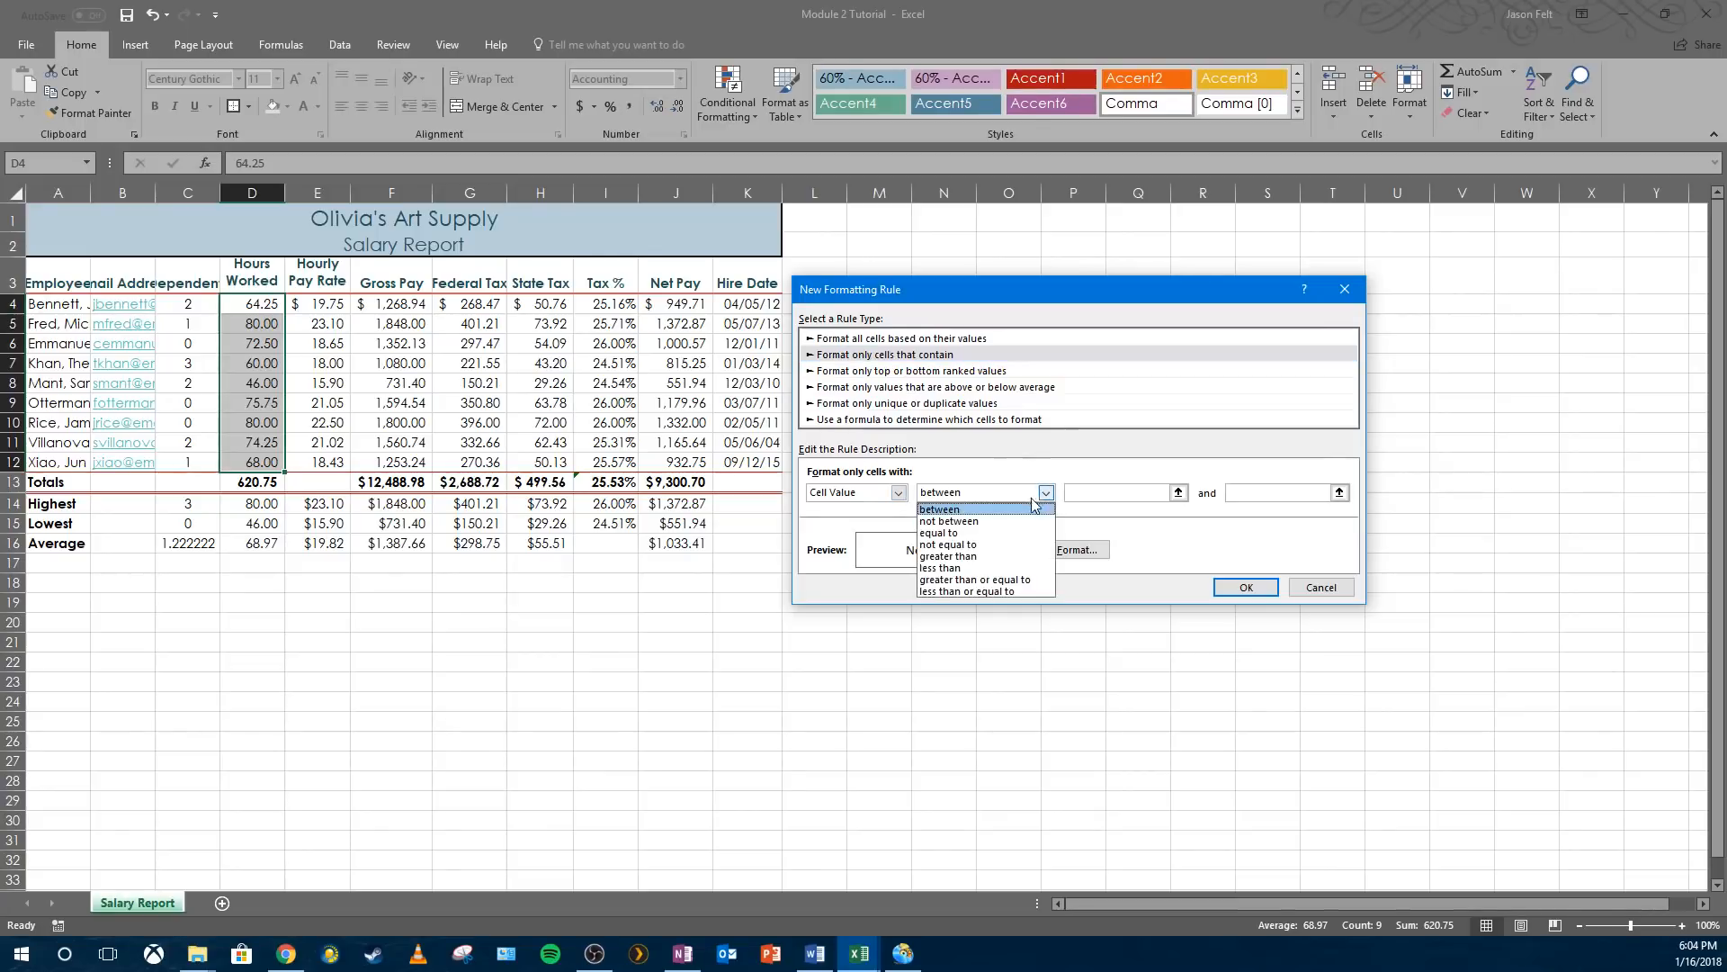
pyautogui.click(996, 556)
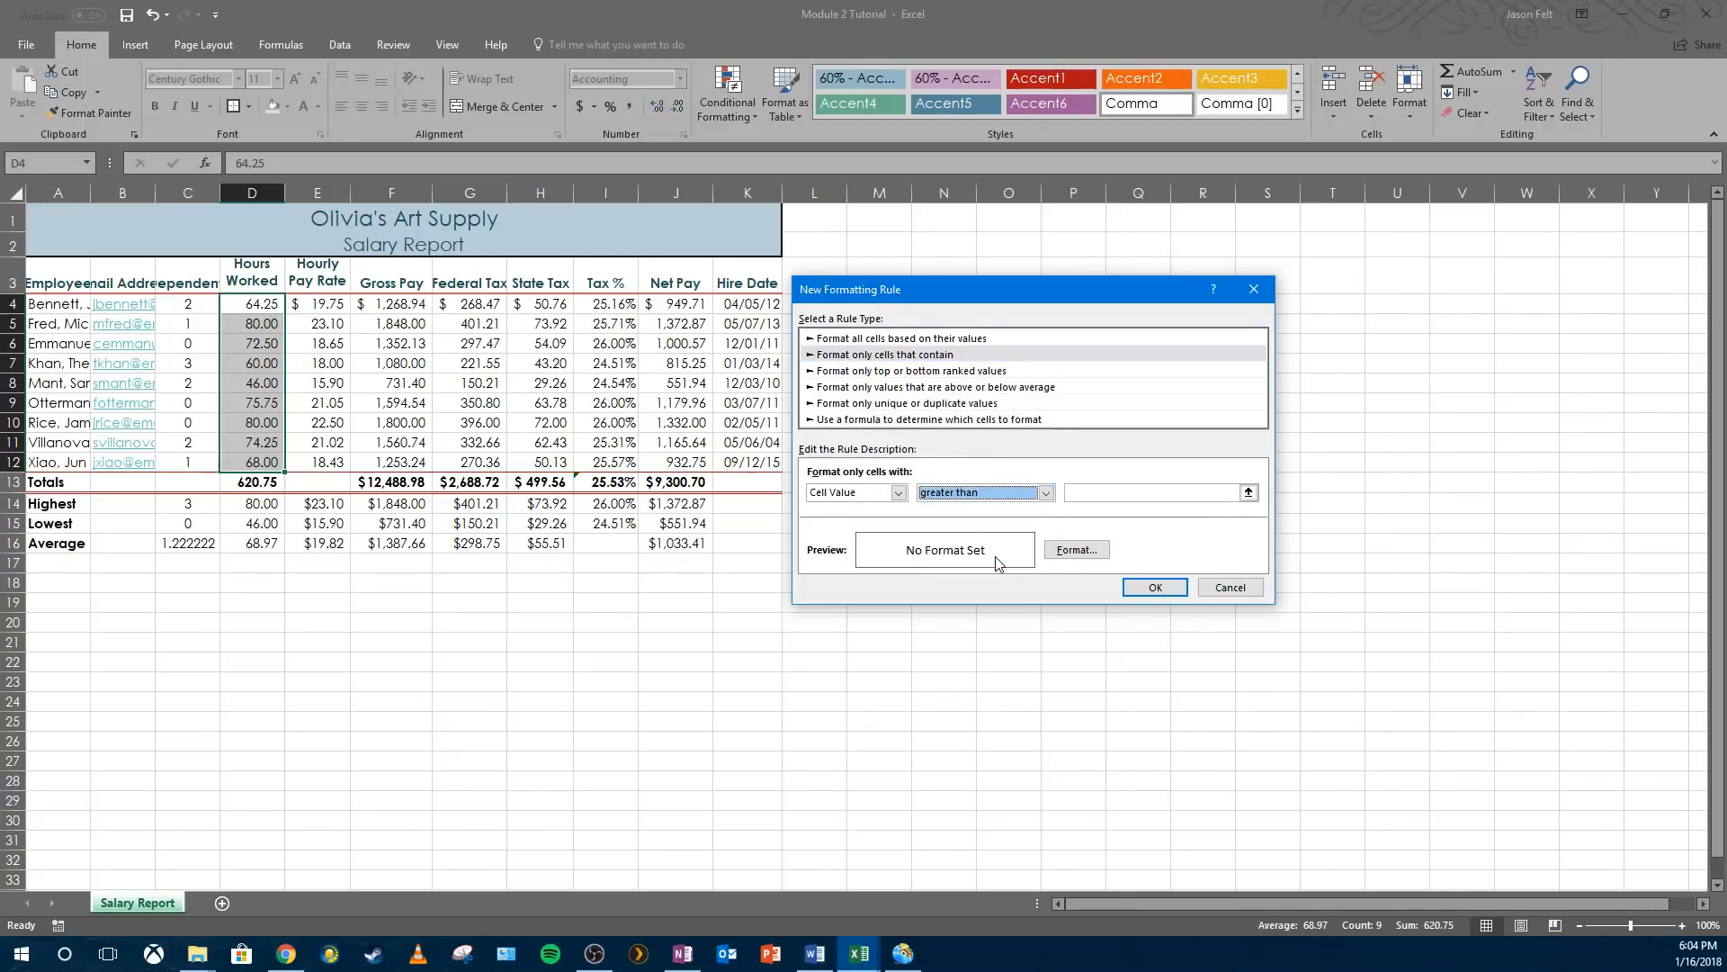
pyautogui.click(1093, 495)
pyautogui.write('72')
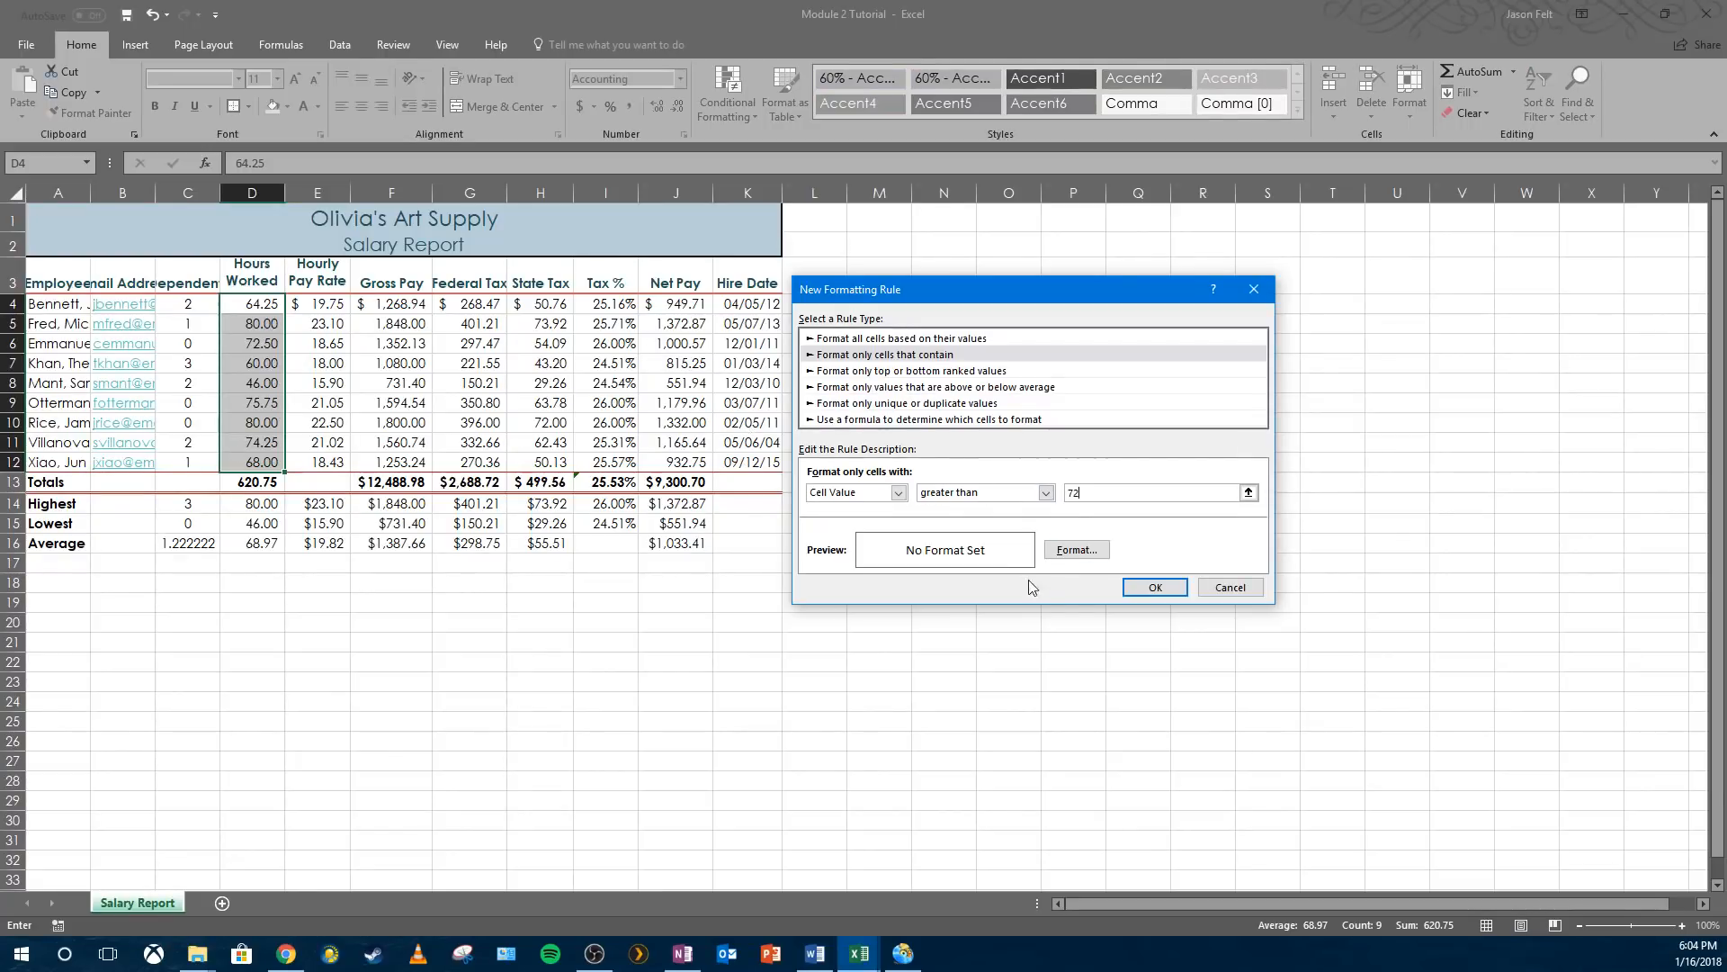
# - Give the greater-than-72 rule a white font and a solid steel-blue theme fill, and apply it to the selected cells
pyautogui.click(1077, 549)
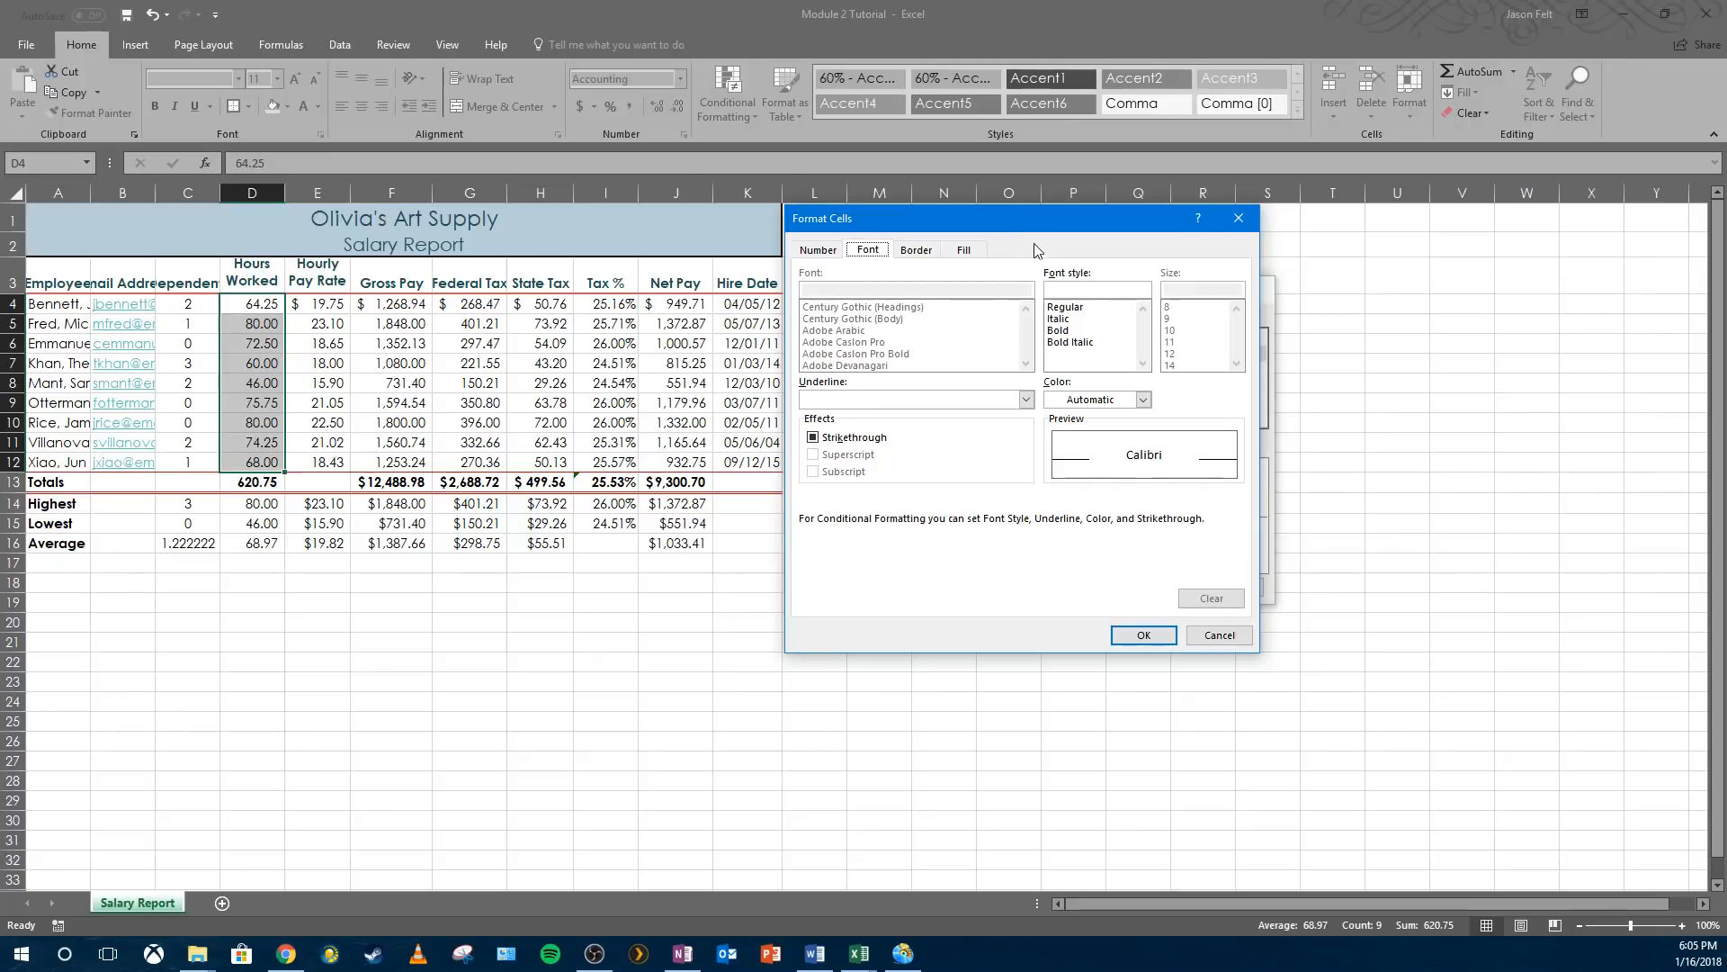
pyautogui.click(1143, 400)
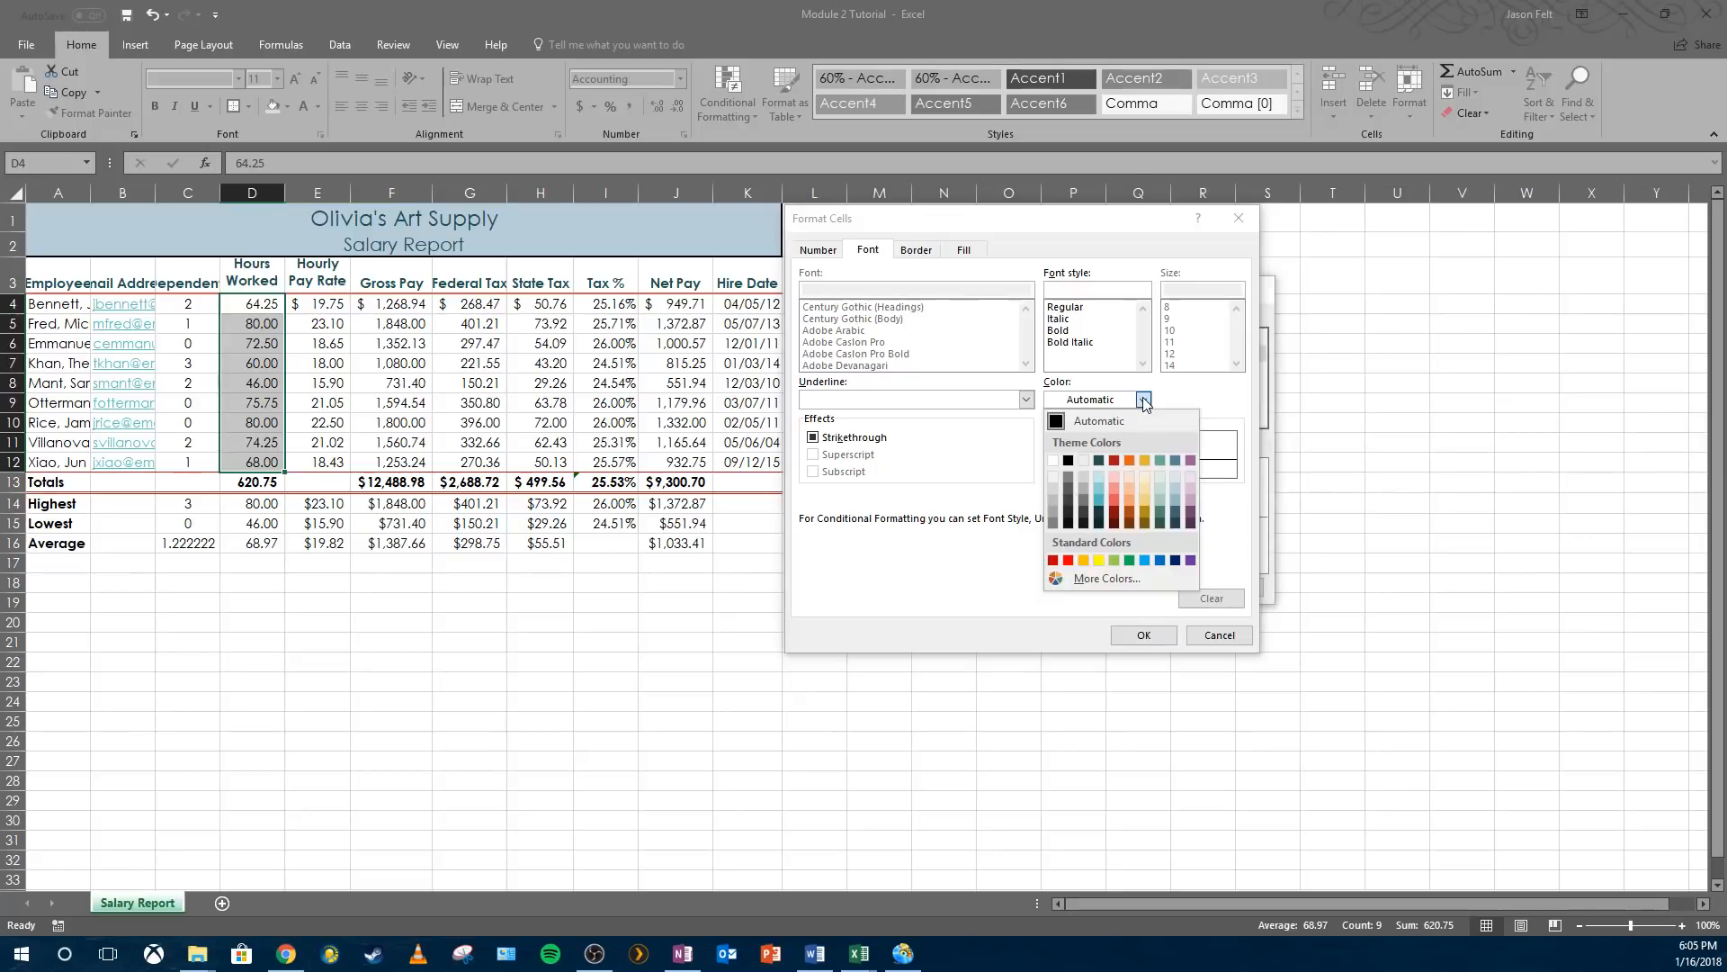
pyautogui.click(1056, 464)
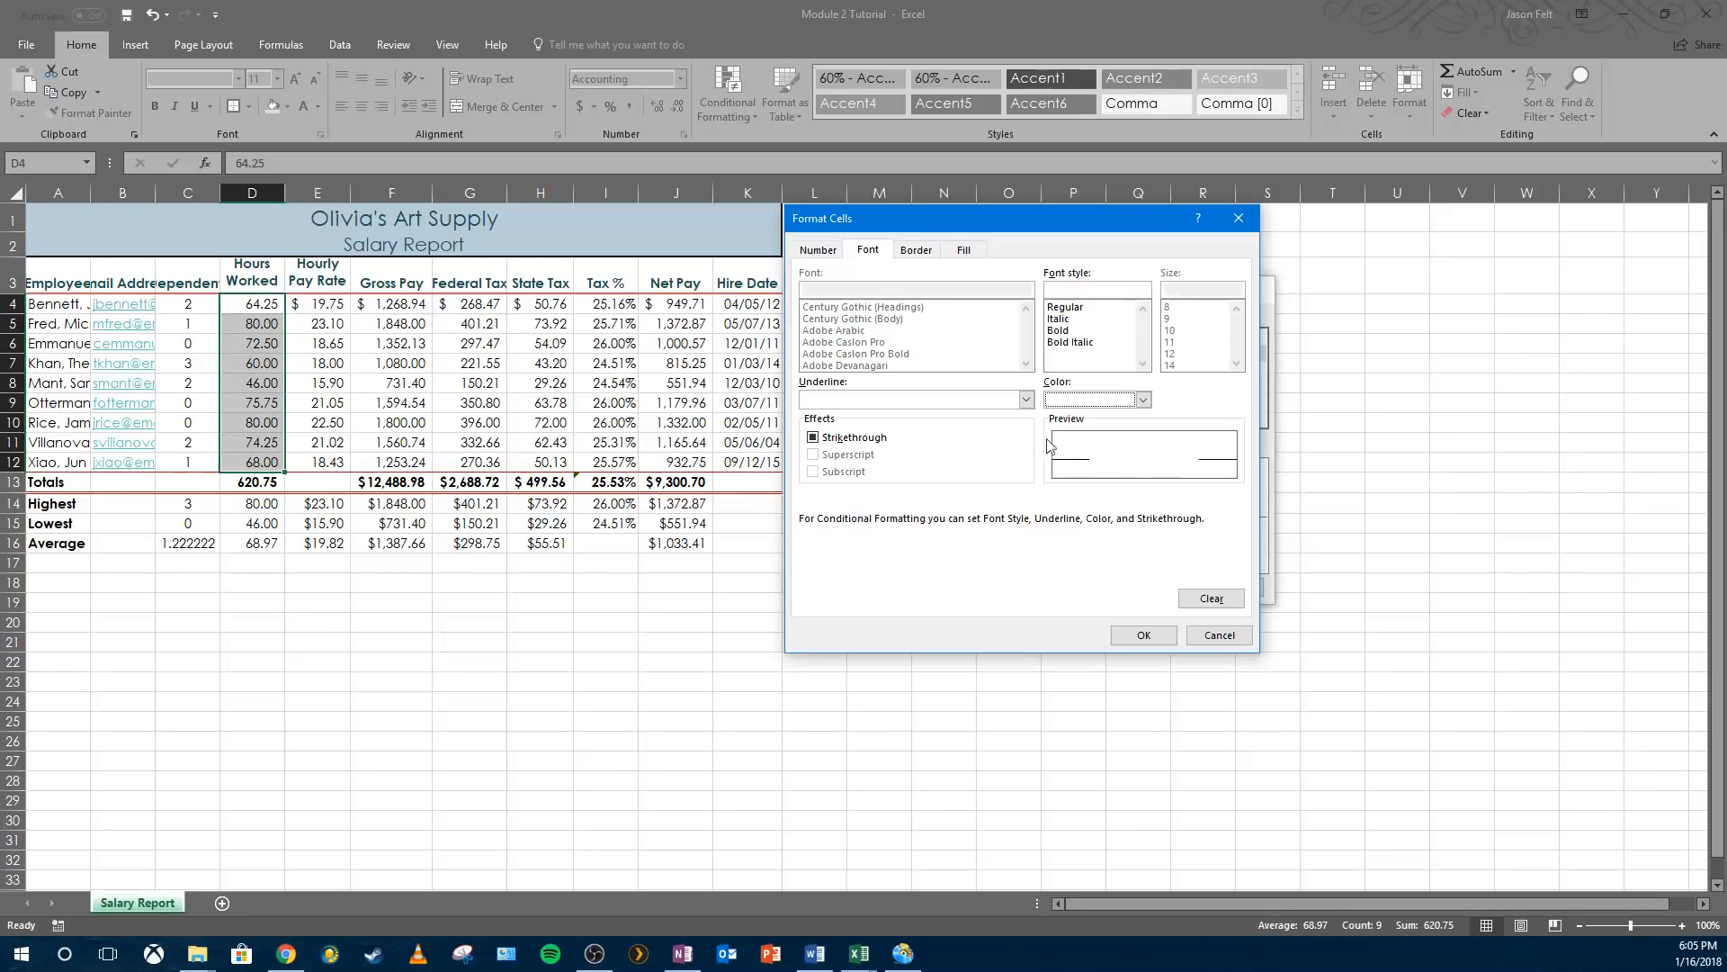
pyautogui.click(978, 253)
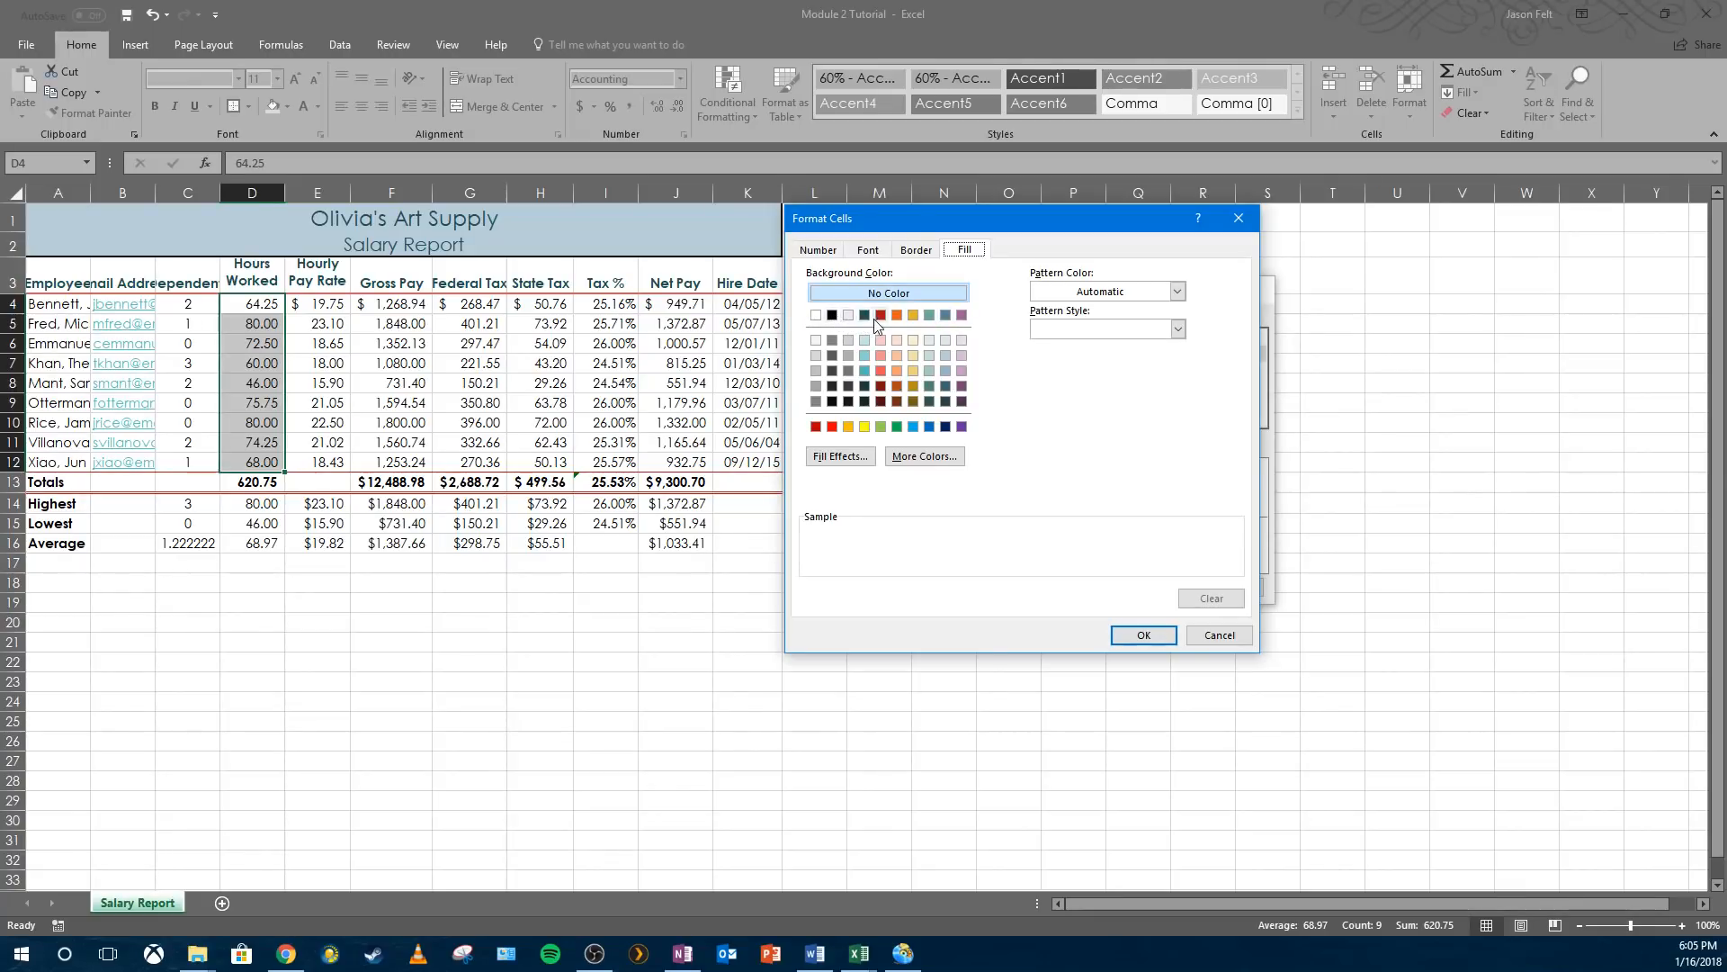
pyautogui.click(946, 318)
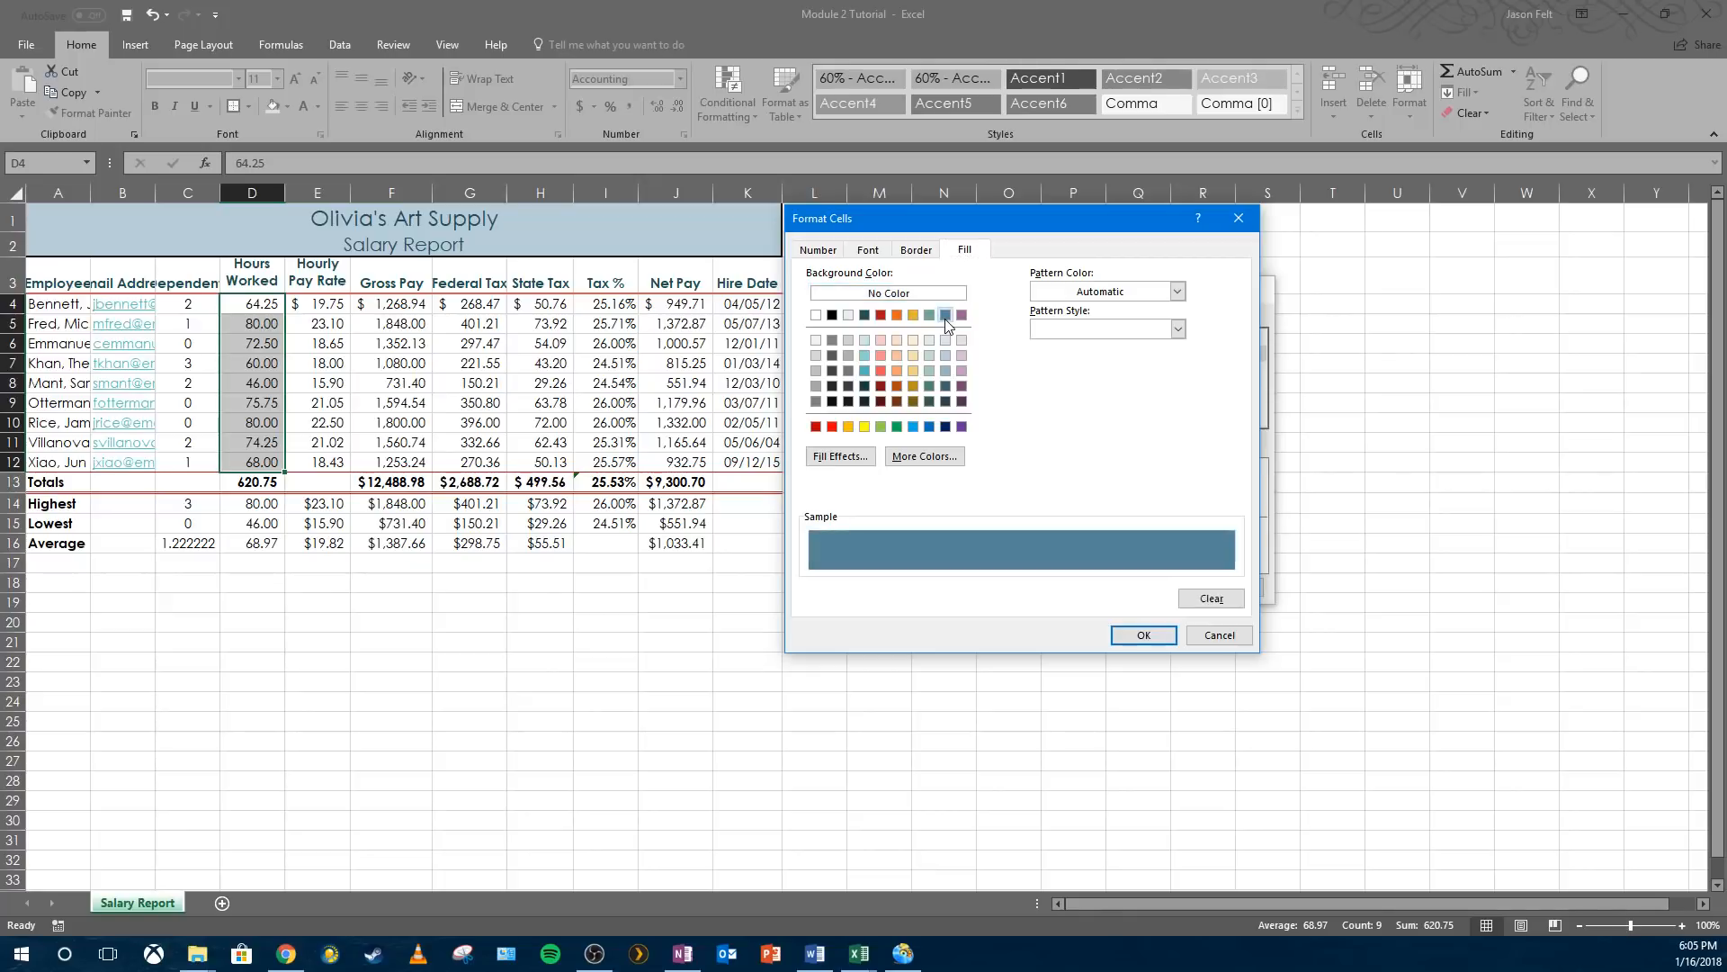
pyautogui.click(1143, 635)
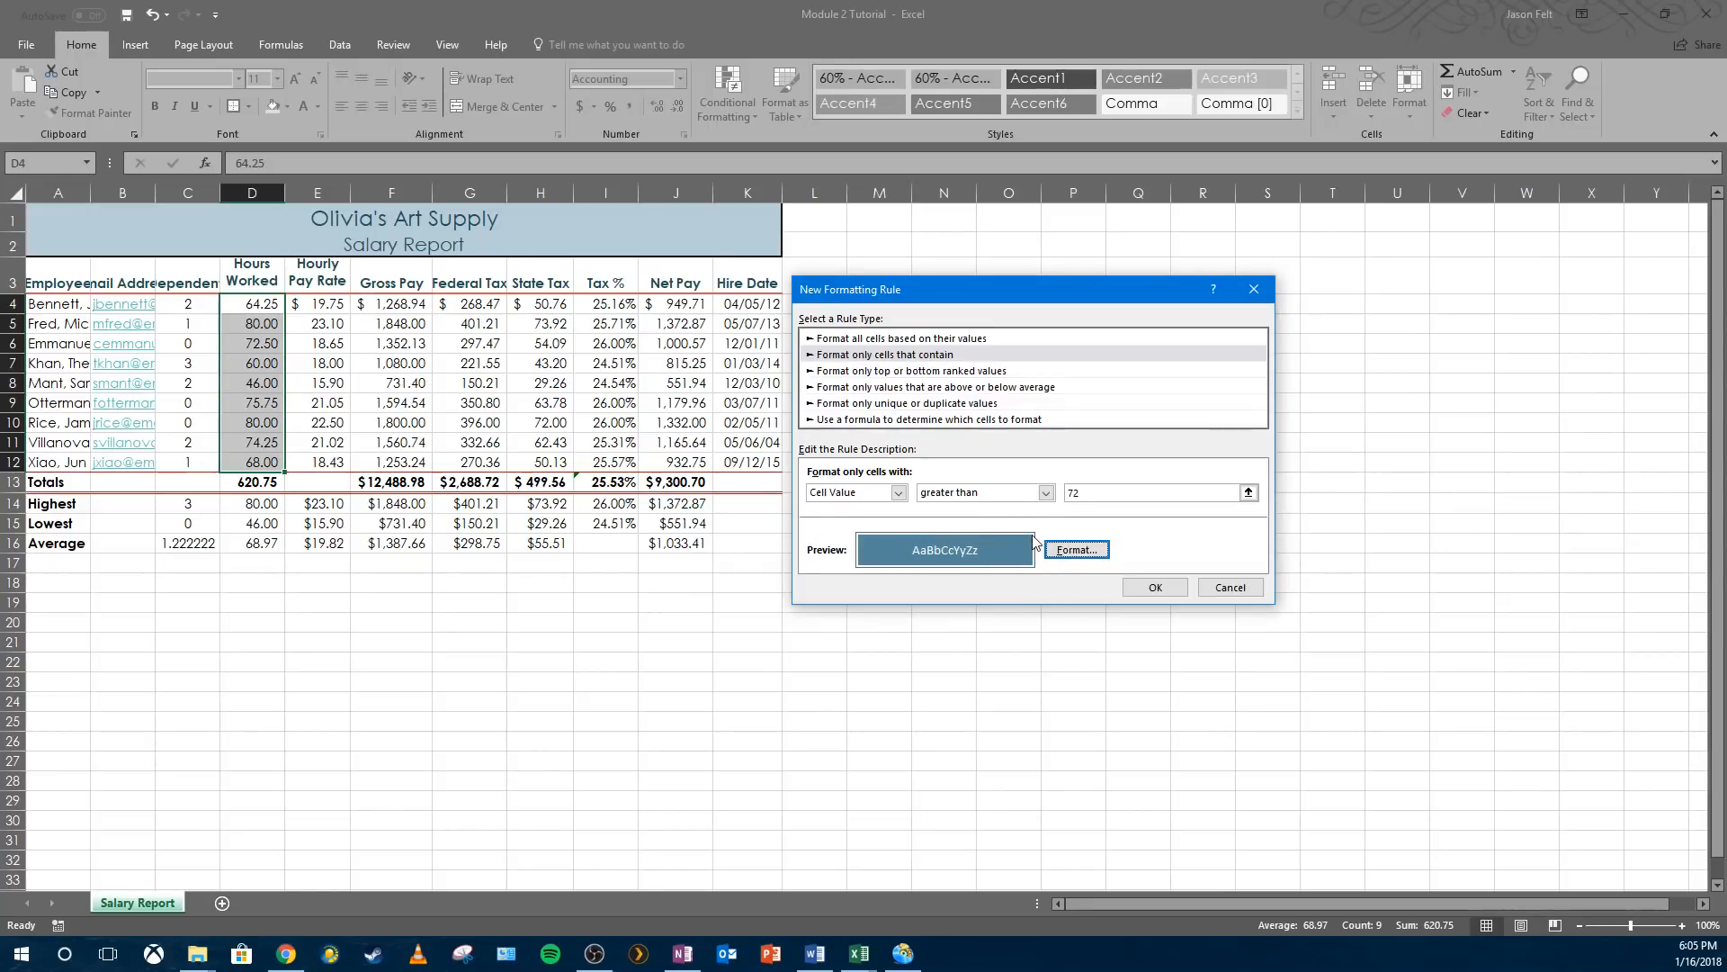
pyautogui.hotkey('alt', 'Tab')
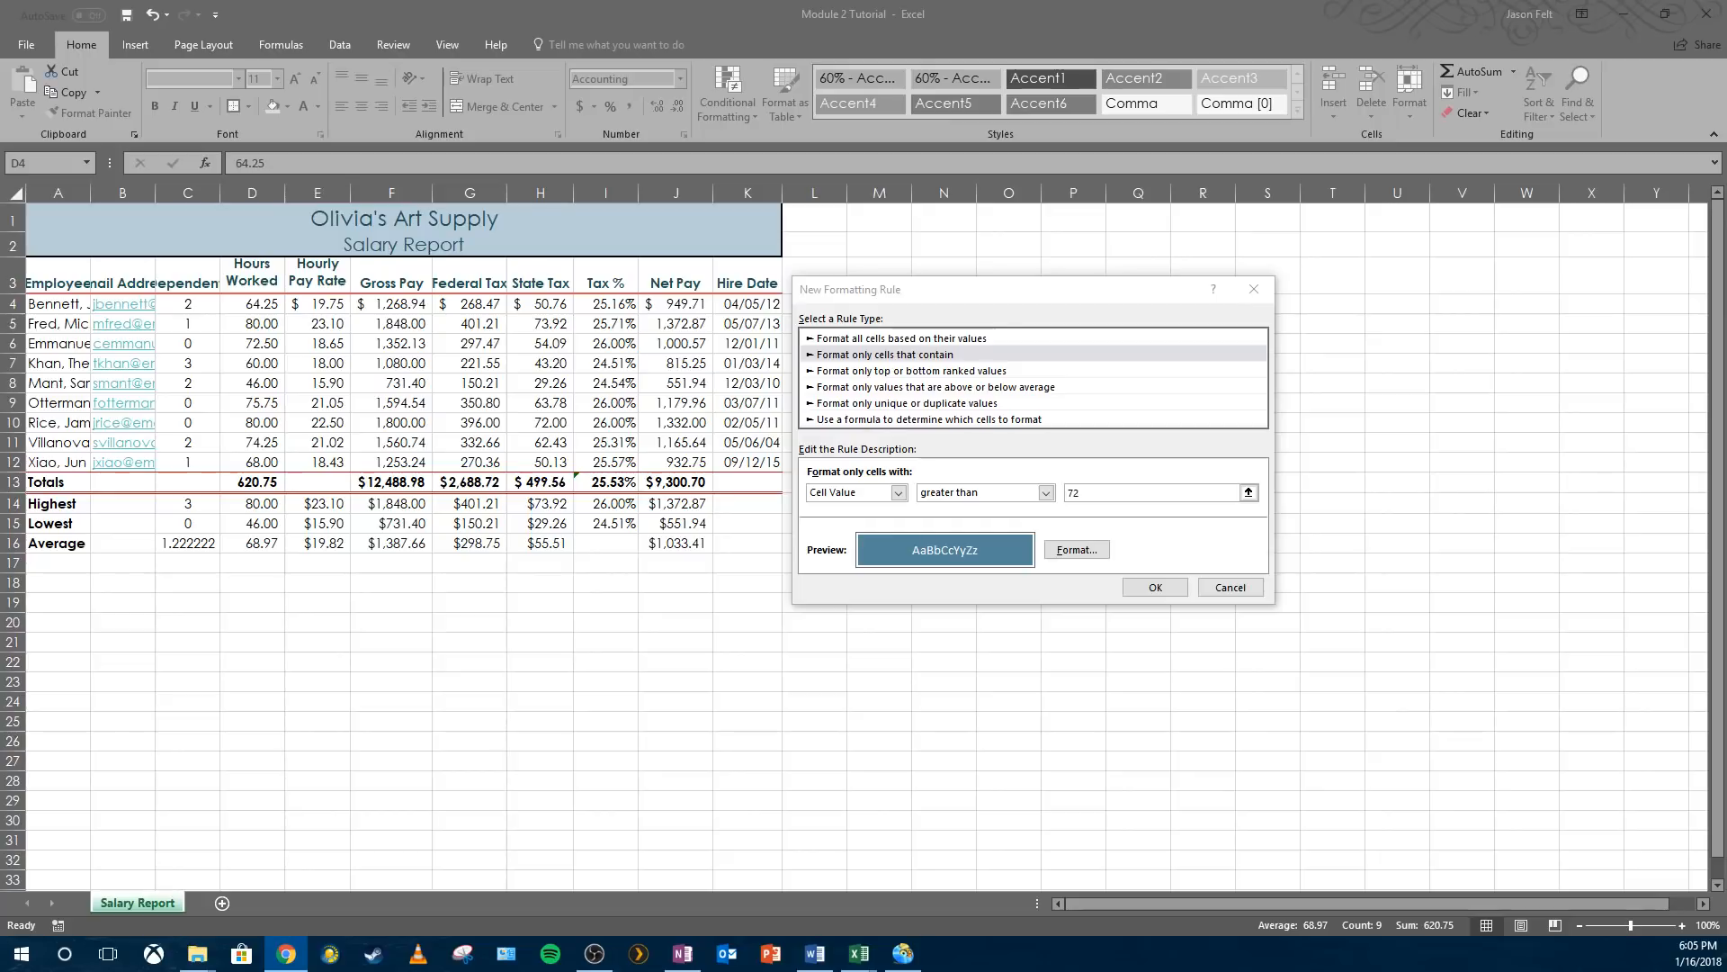
pyautogui.click(1157, 589)
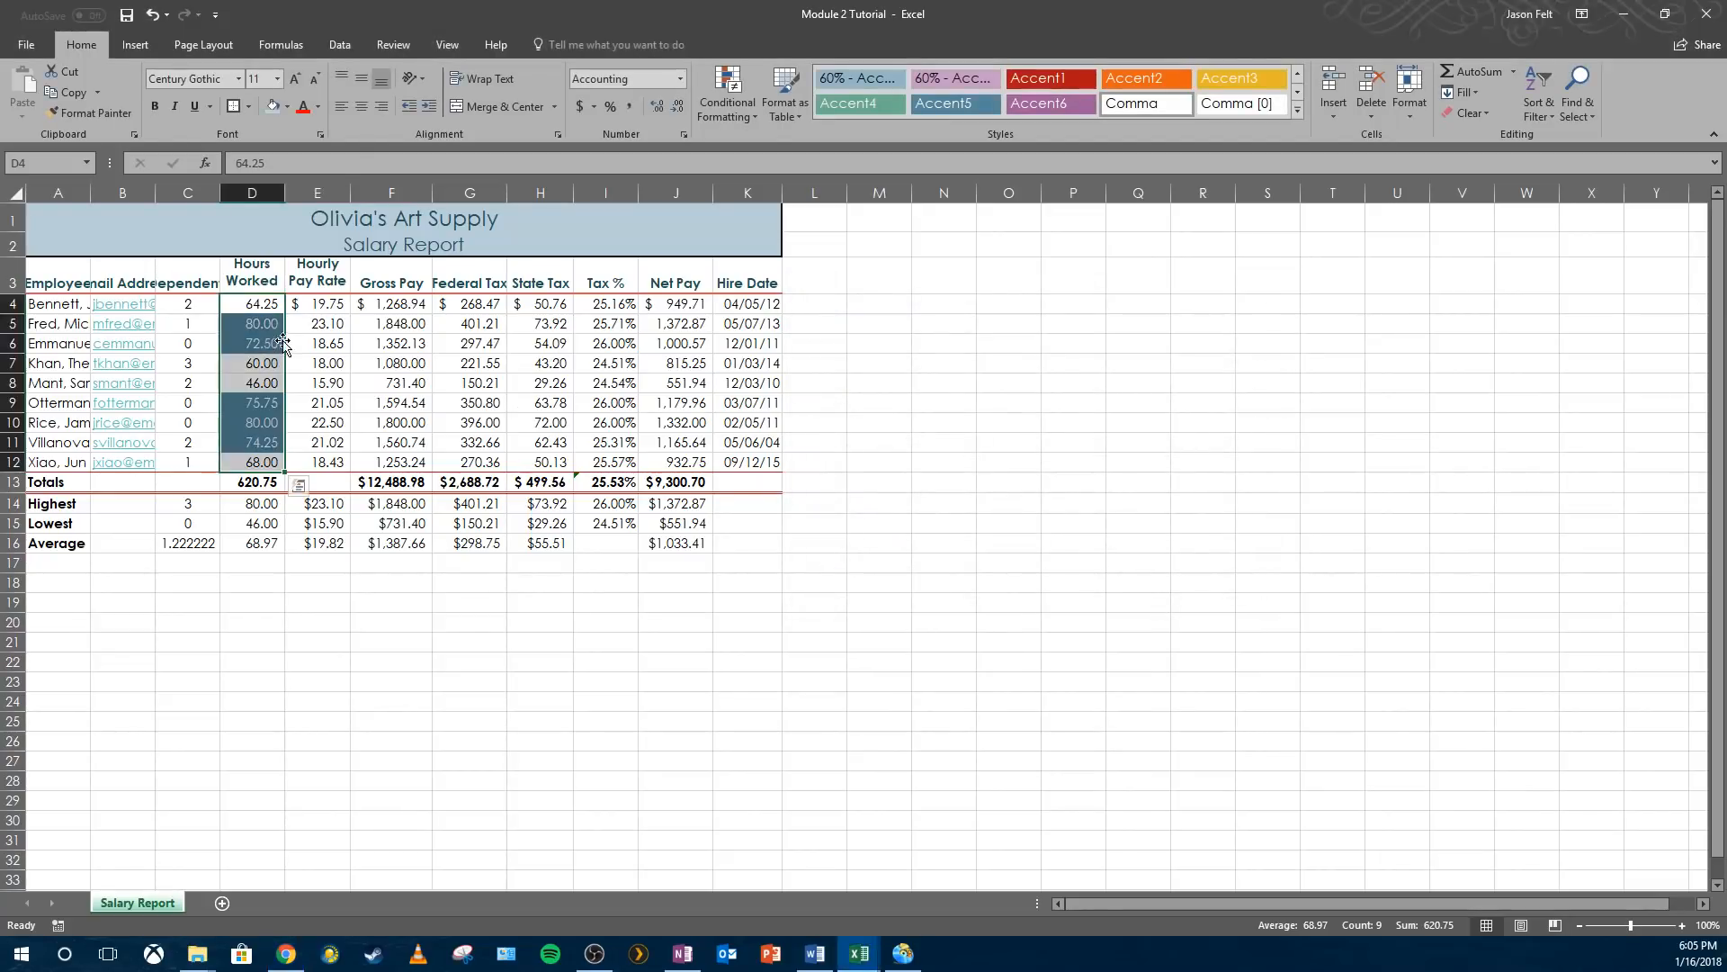
pyautogui.click(342, 343)
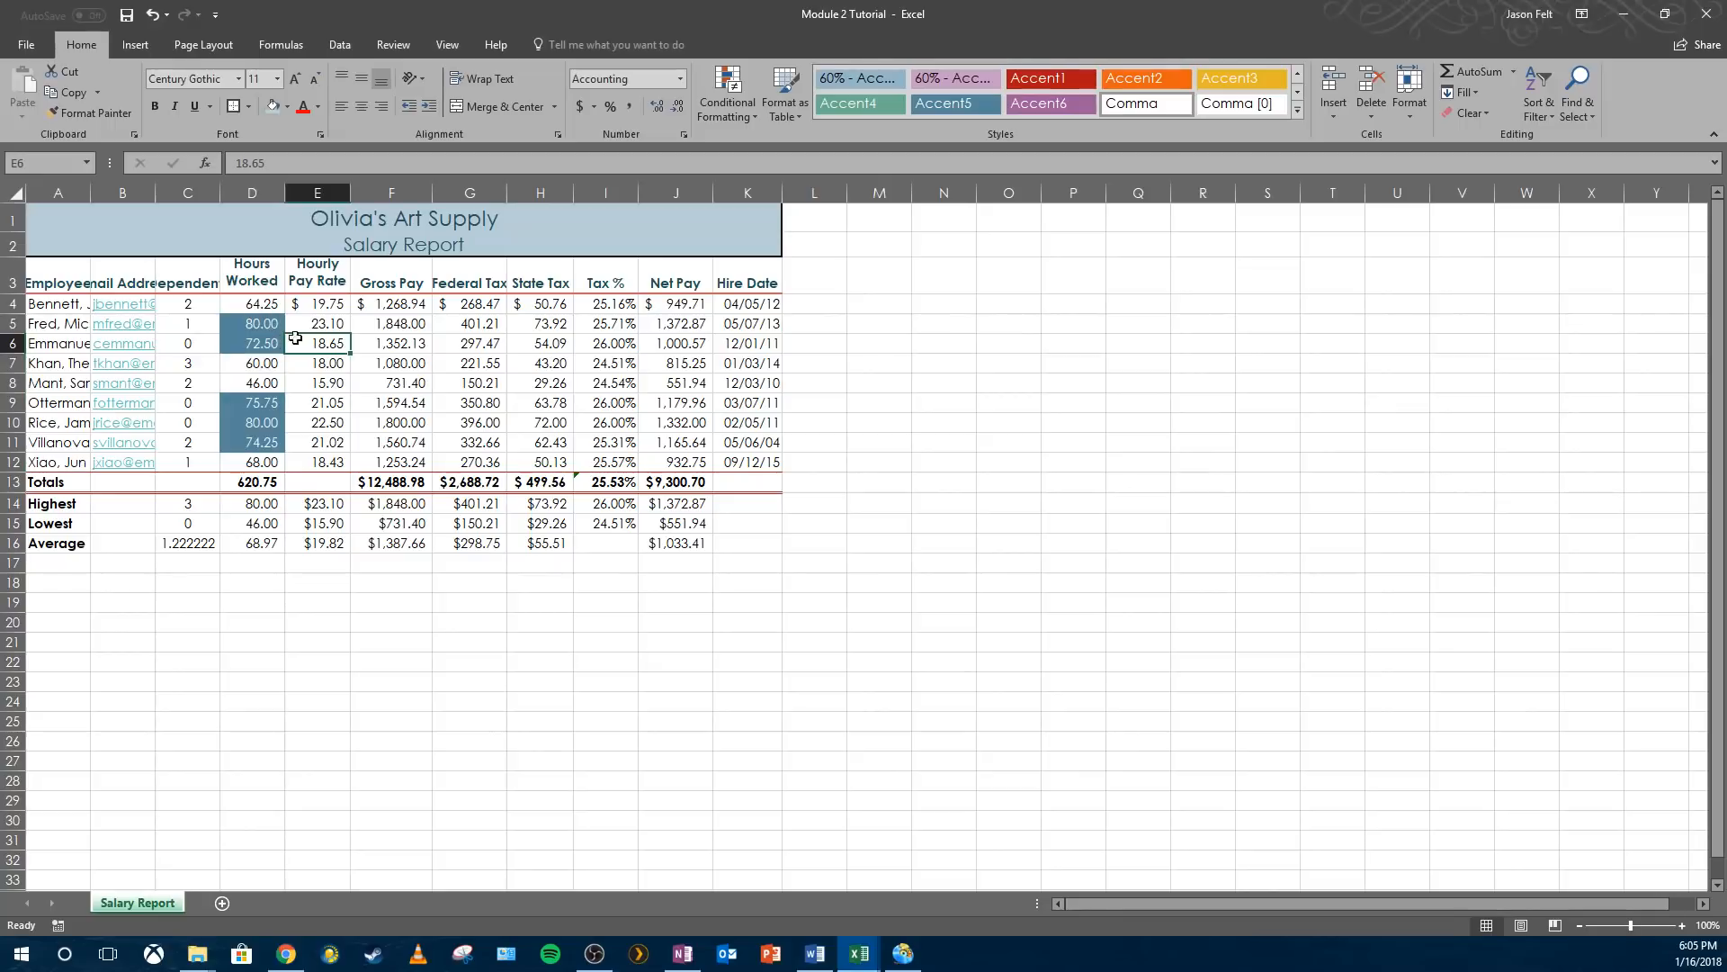
# - Test the conditional formatting by setting the hours worked in D7 to 74, and undo that change
pyautogui.click(252, 362)
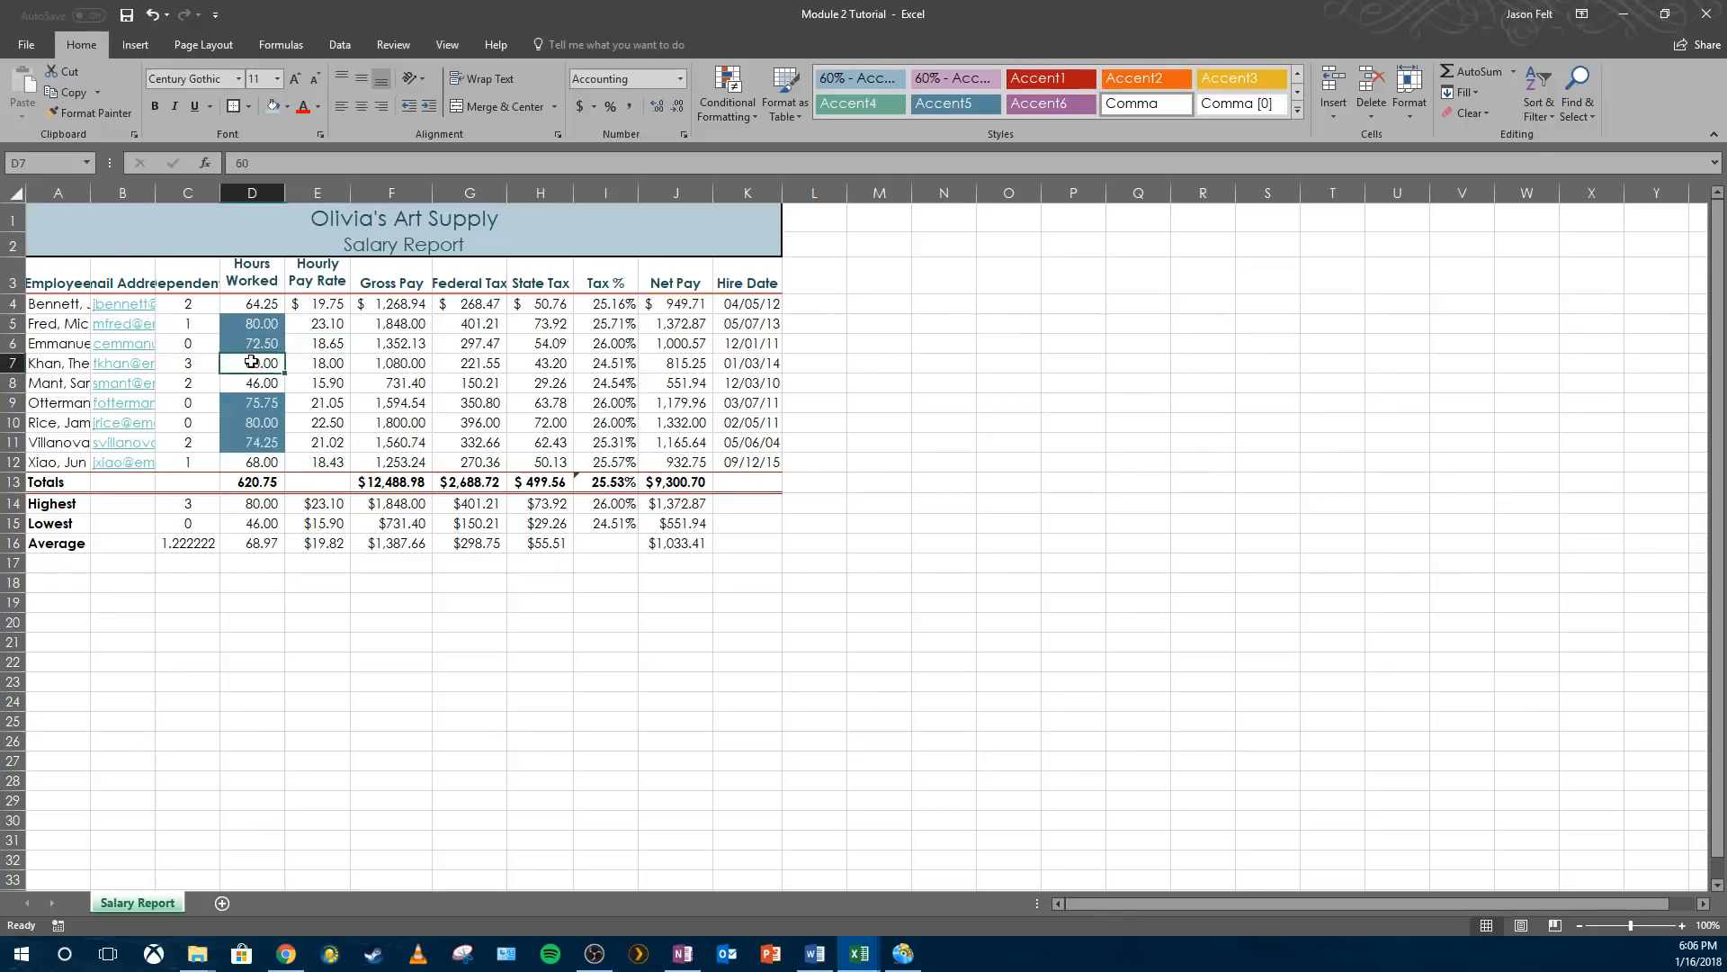
pyautogui.moveTo(290, 162); pyautogui.dragTo(182, 159)
pyautogui.write('74')
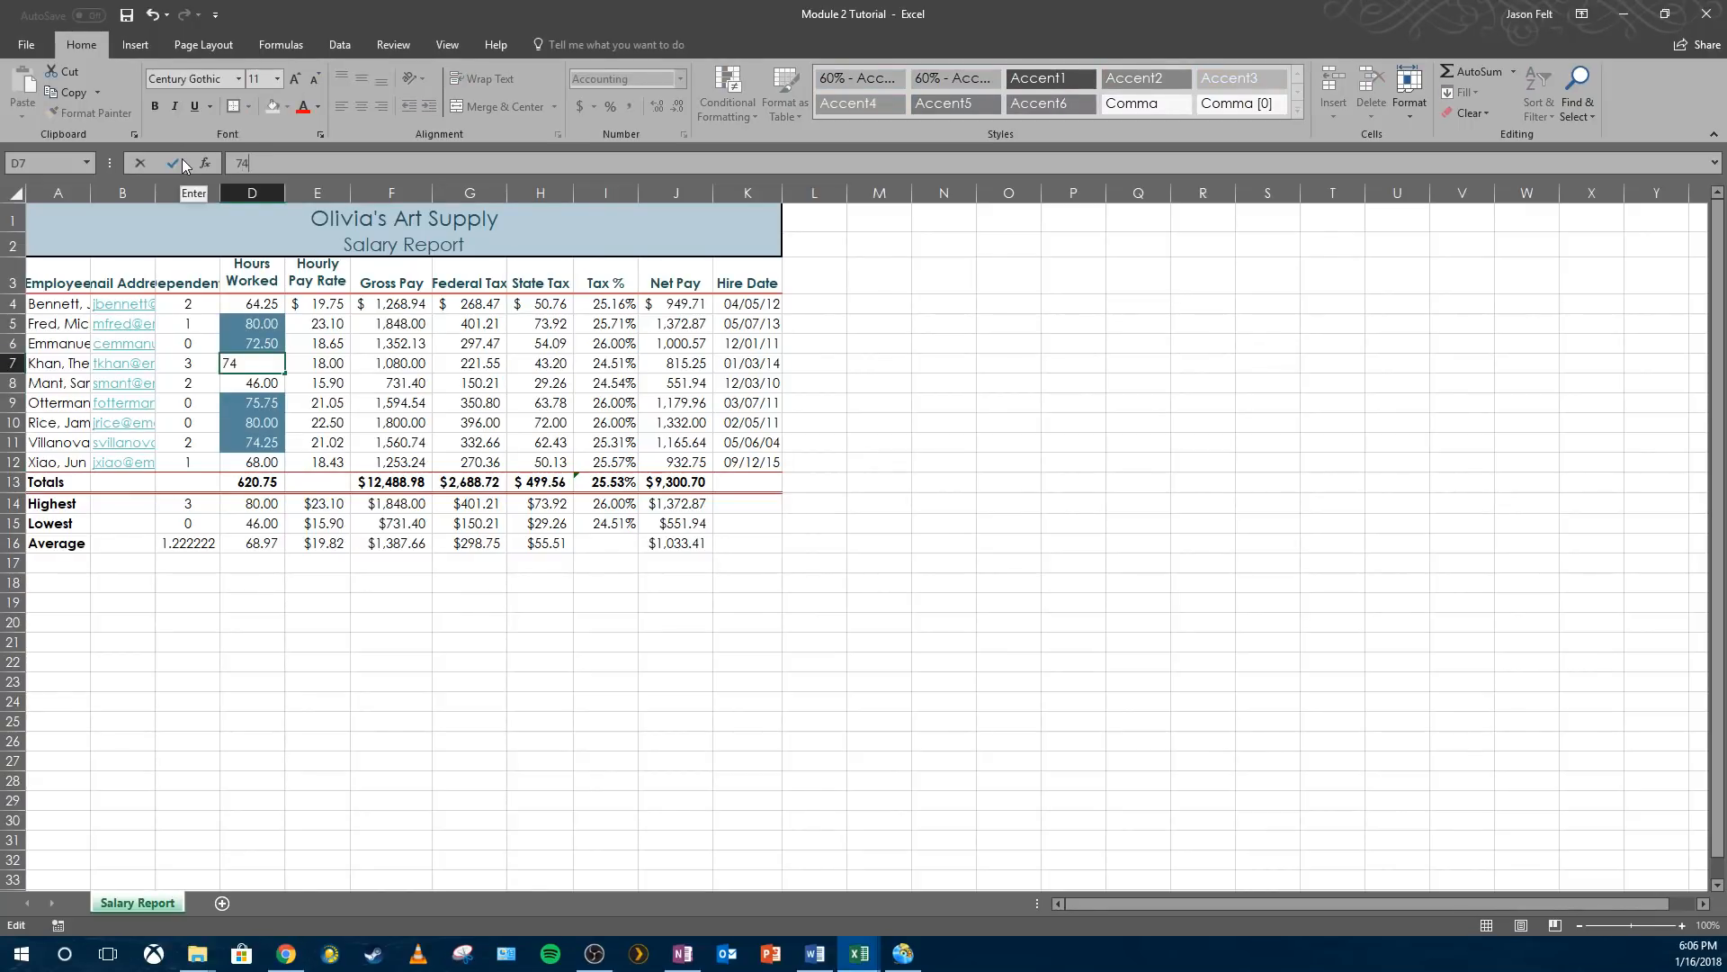
pyautogui.press('Return')
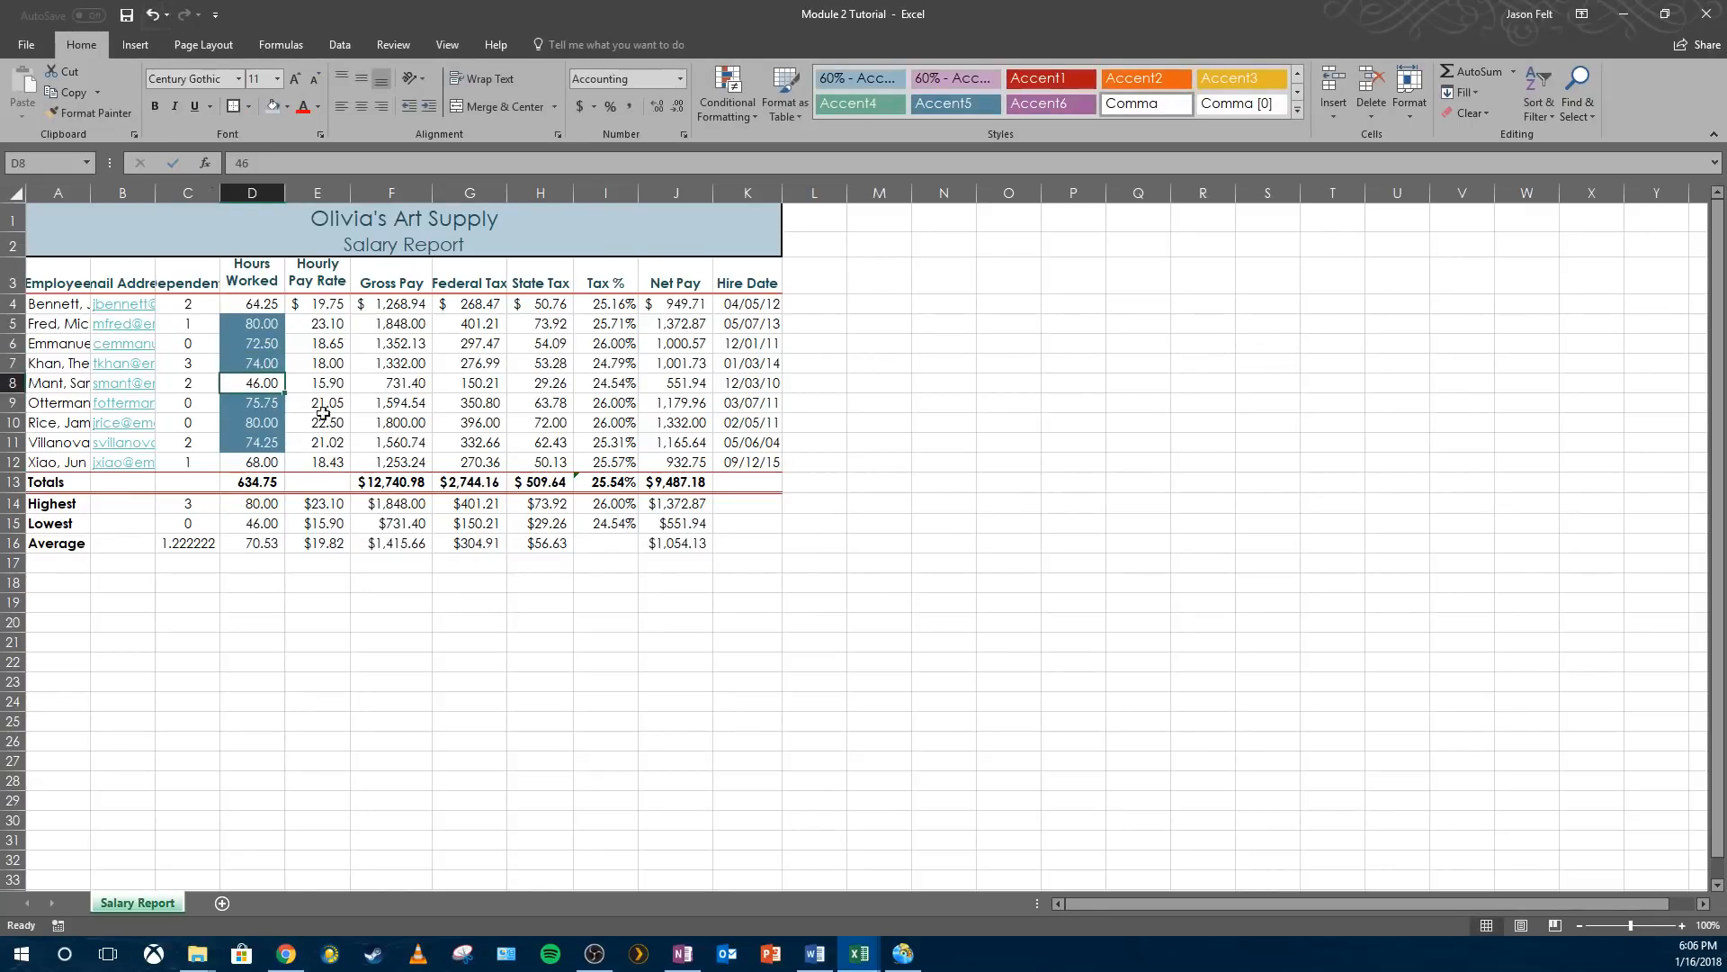
pyautogui.click(151, 15)
pyautogui.click(530, 363)
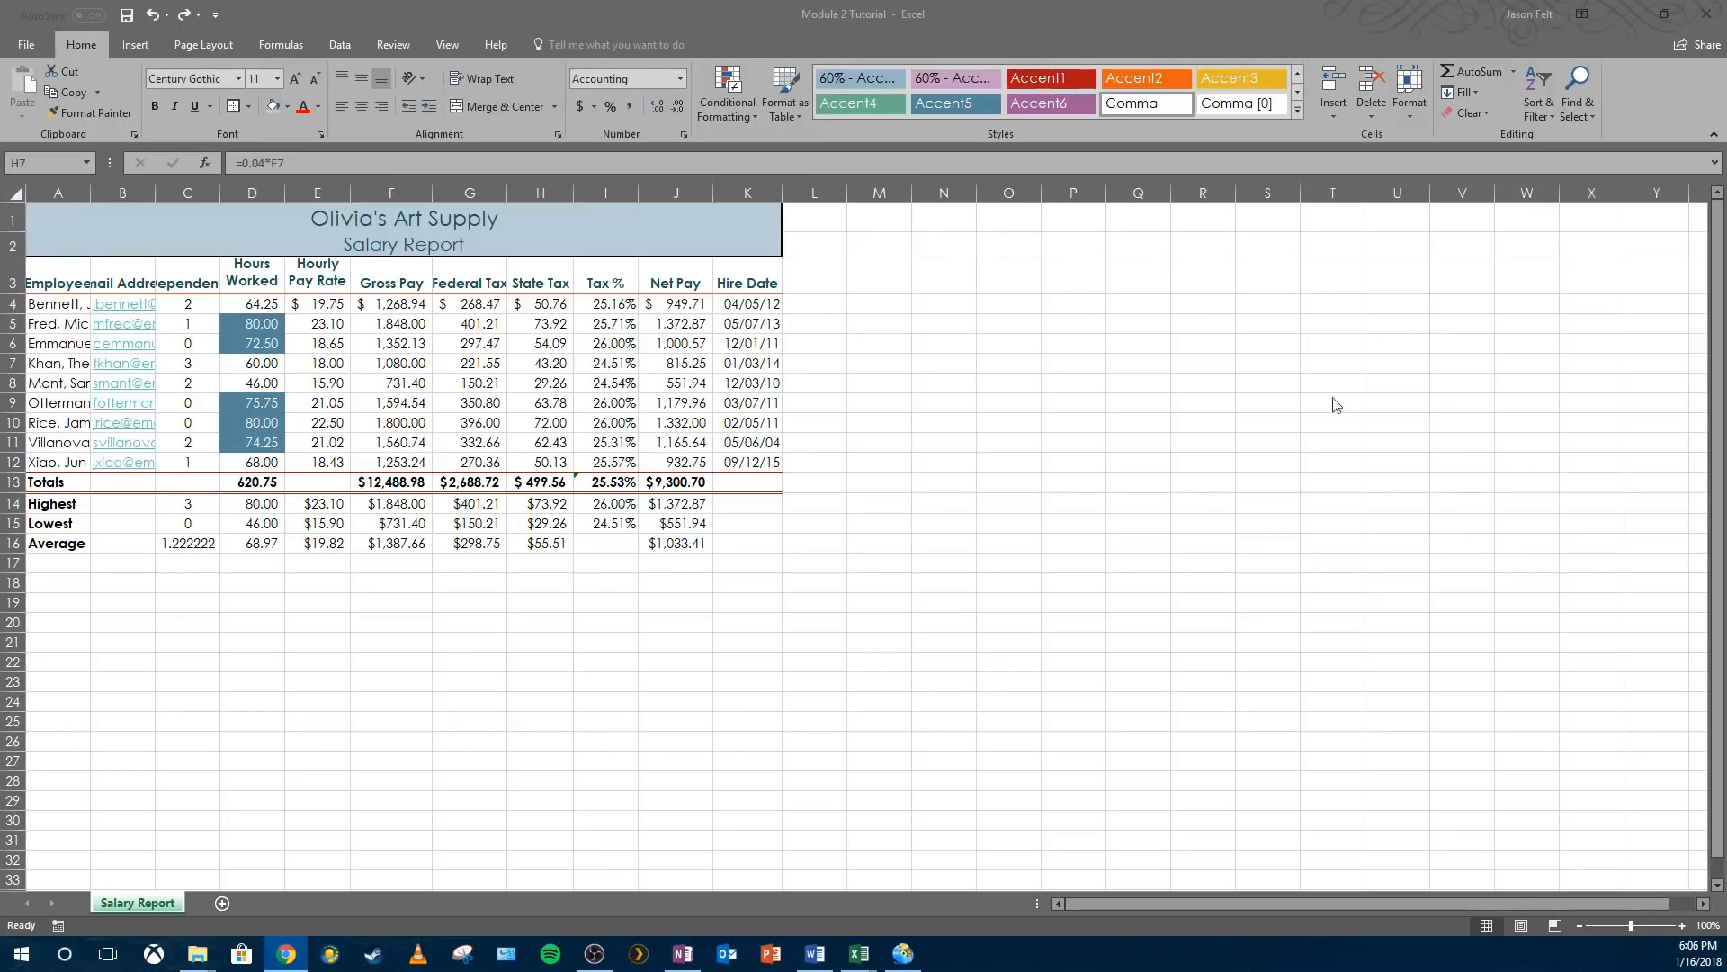
# - Autofit the widths of columns A through C to their contents
pyautogui.click(106, 222)
pyautogui.click(69, 194)
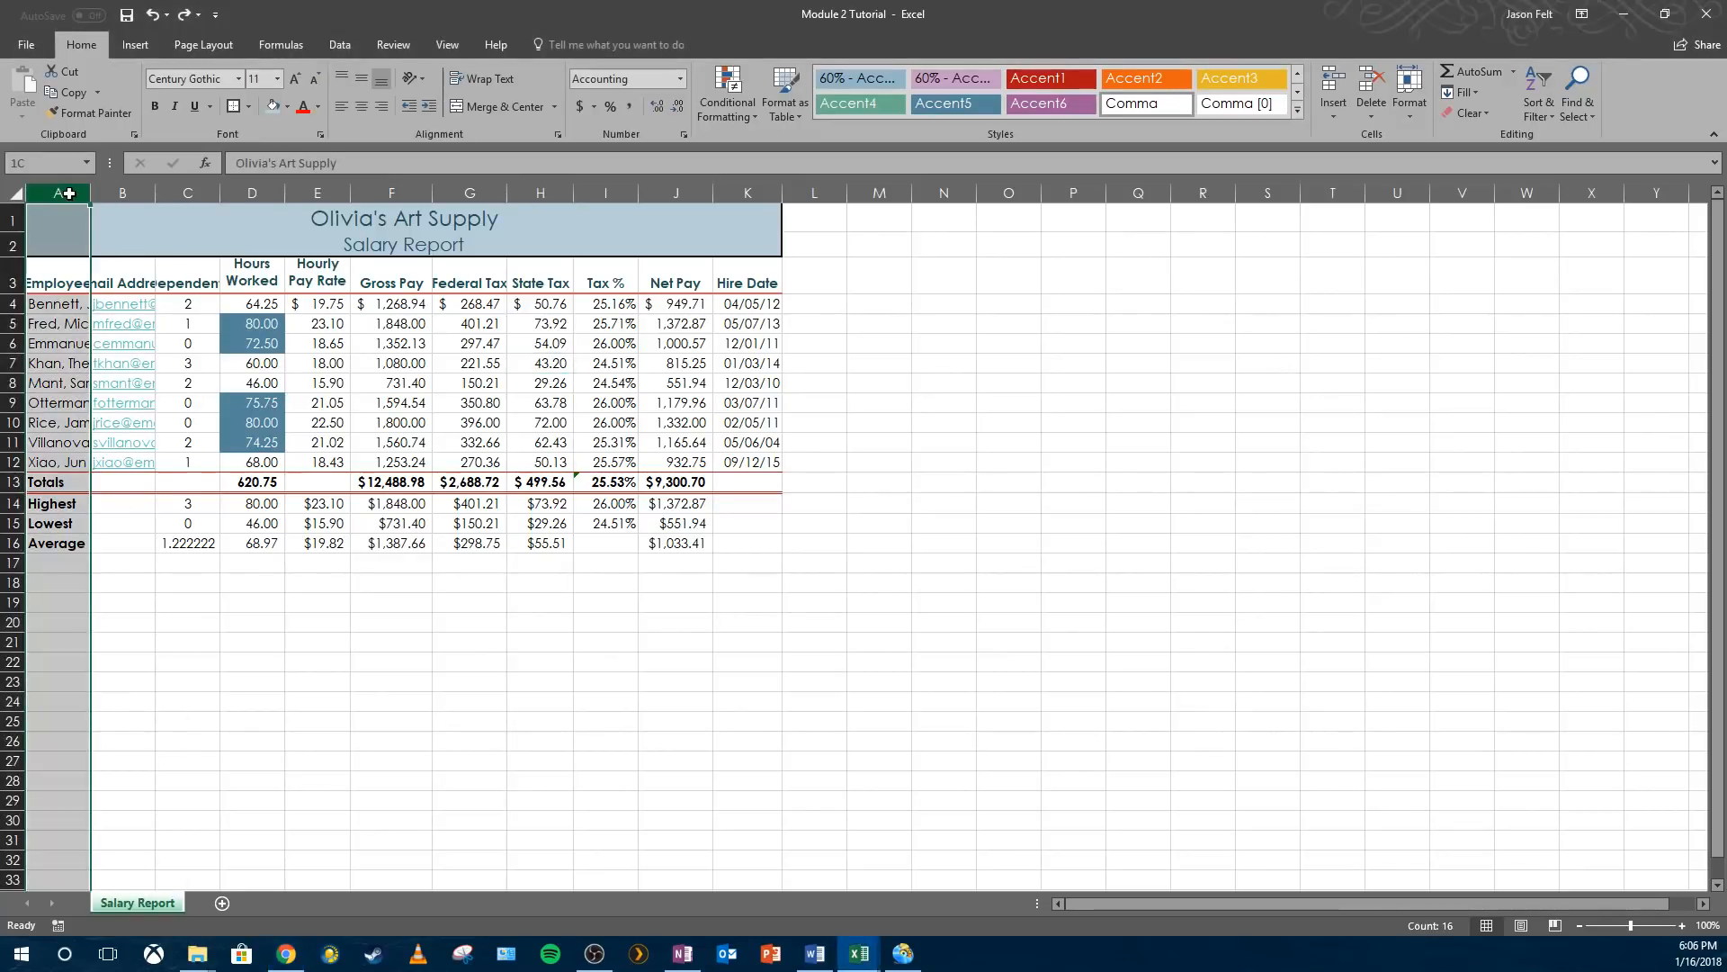
pyautogui.moveTo(70, 193); pyautogui.dragTo(184, 193)
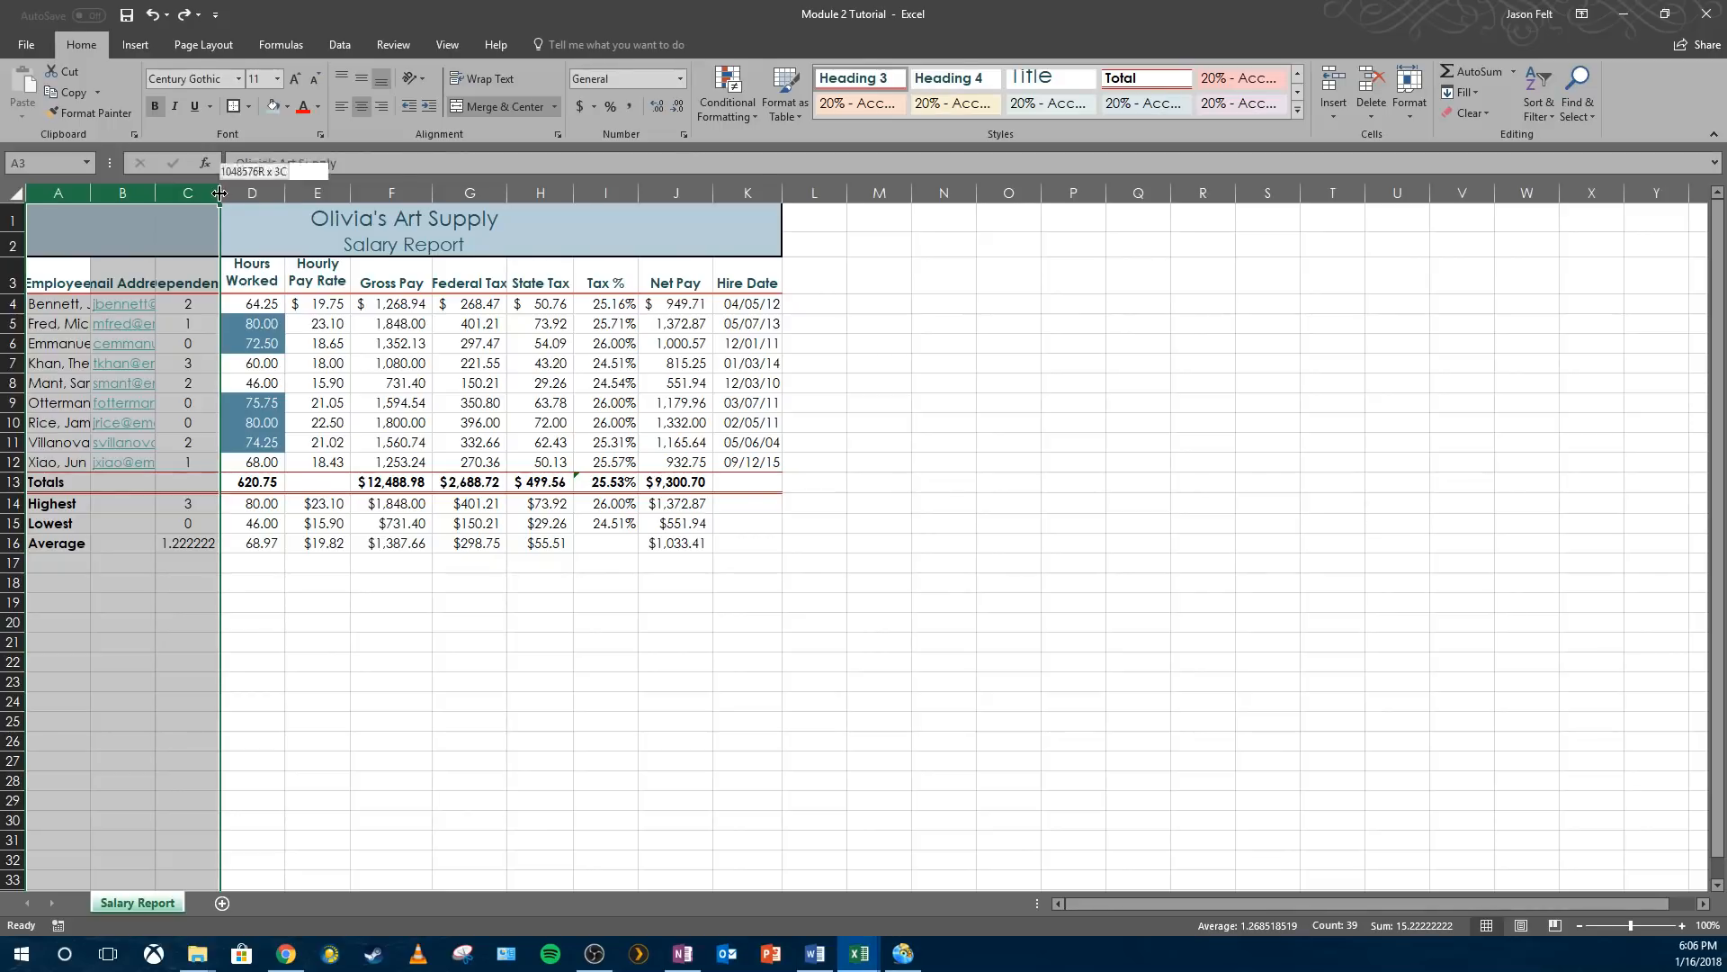
pyautogui.doubleClick(219, 194)
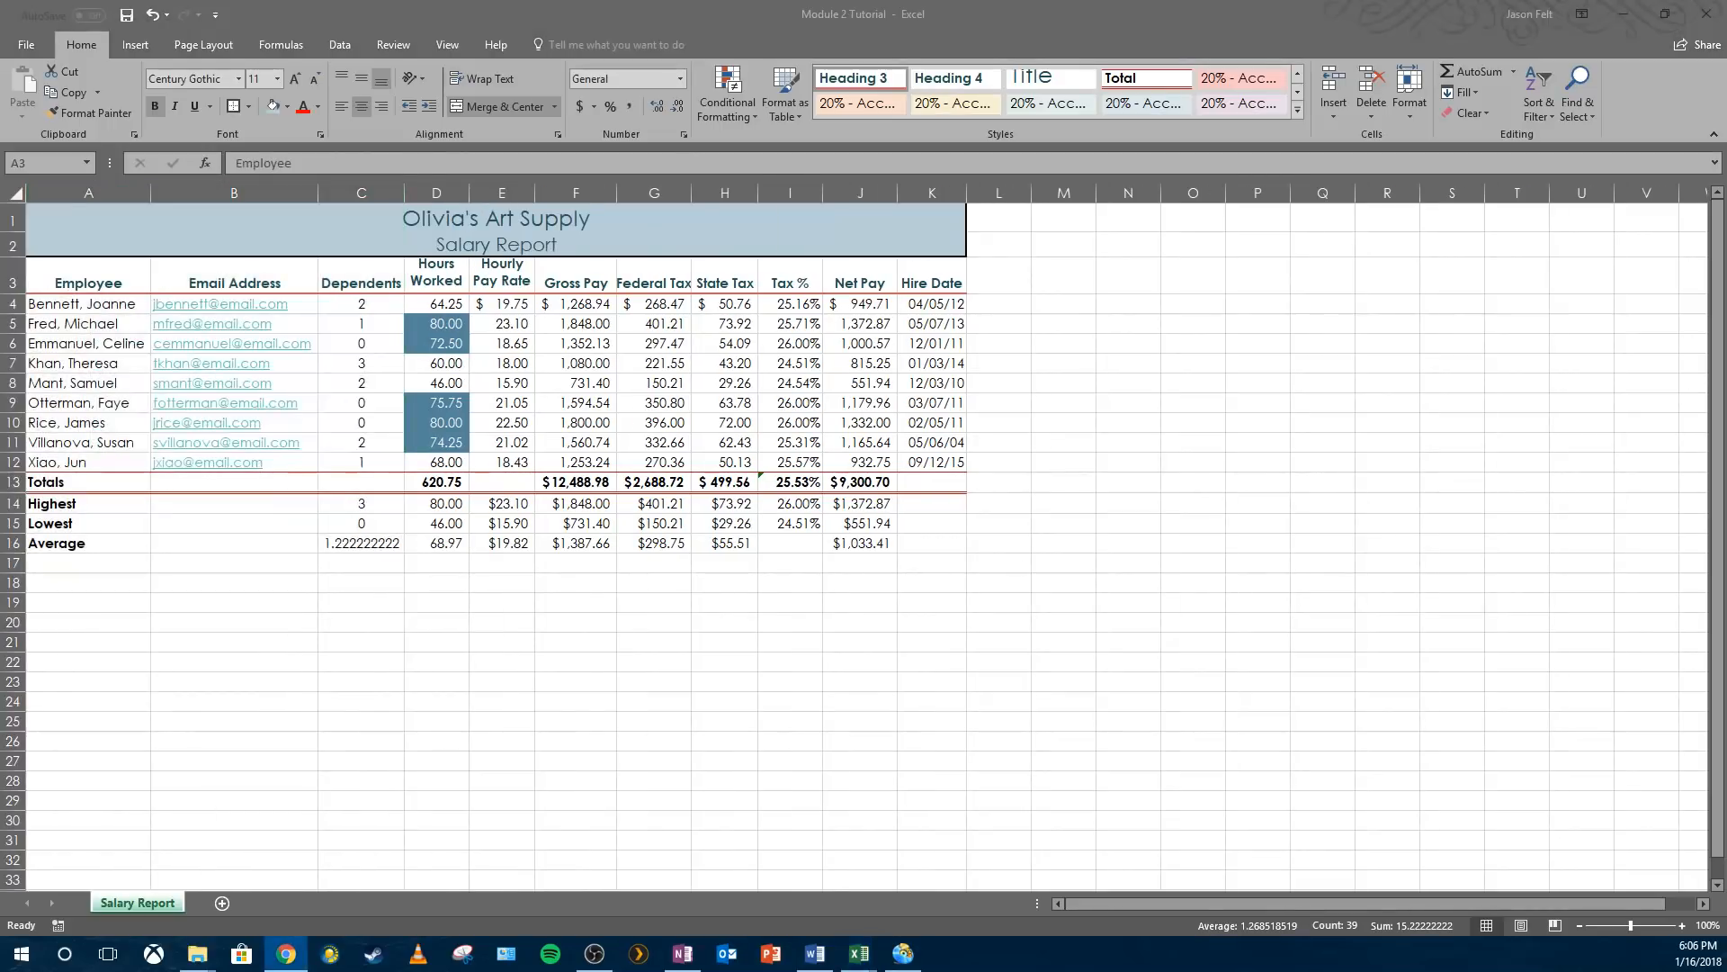
pyautogui.click(594, 303)
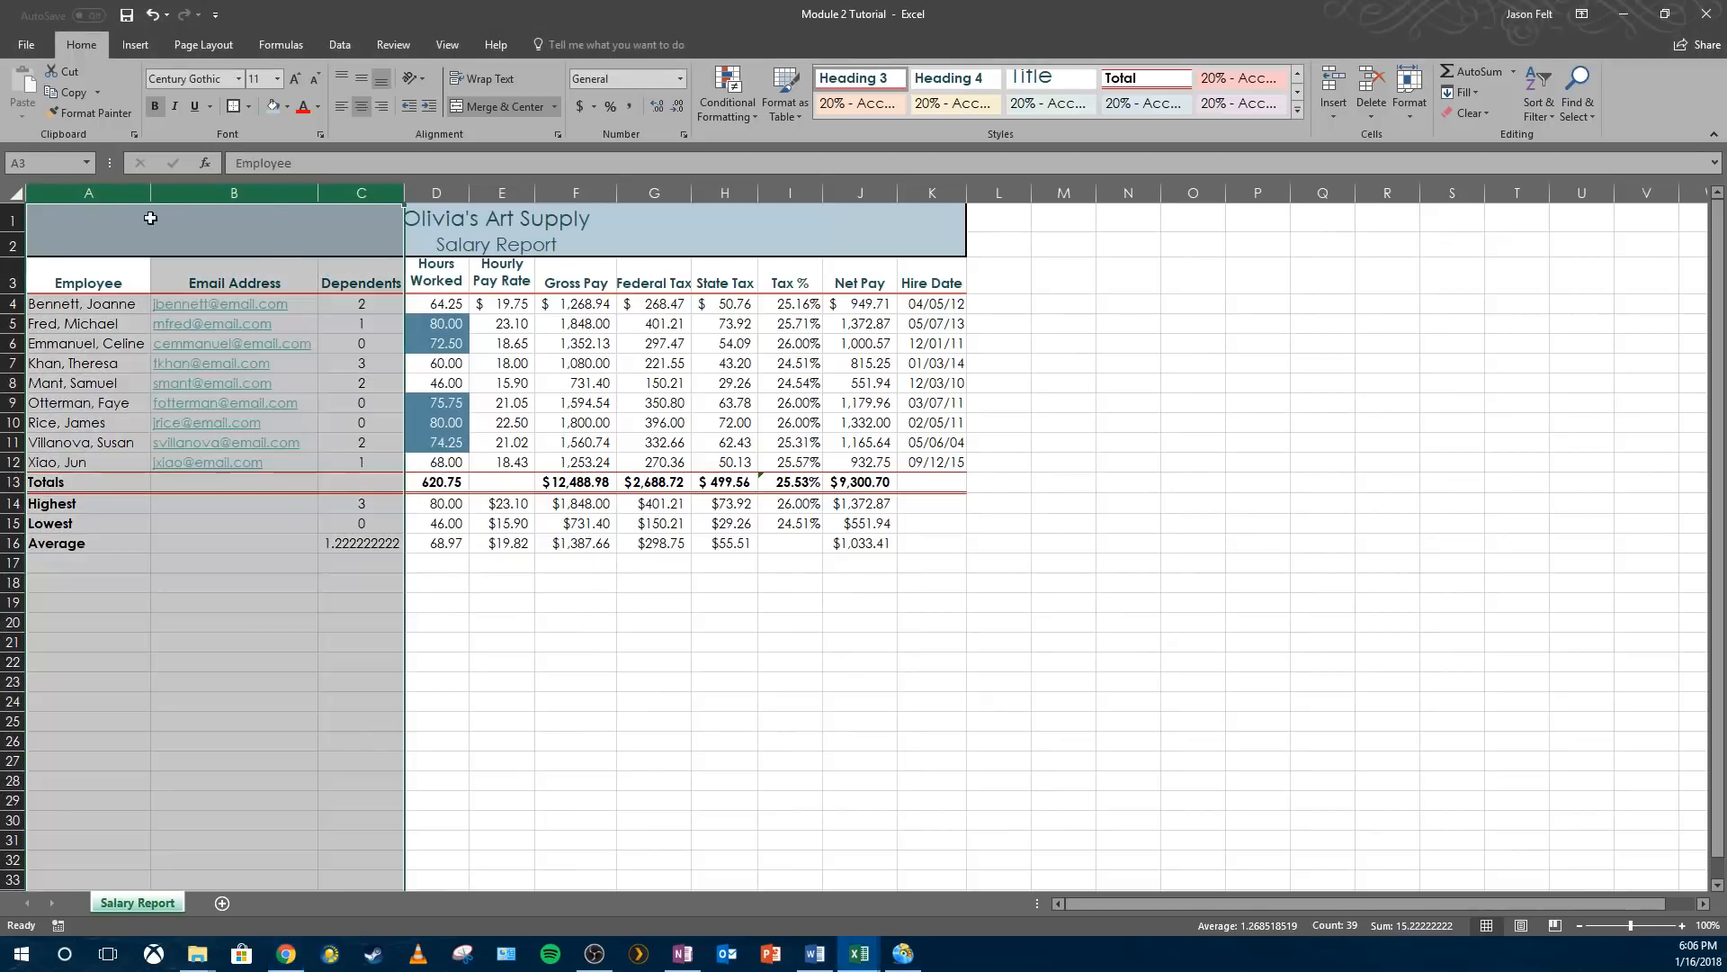
pyautogui.click(91, 193)
pyautogui.click(231, 194)
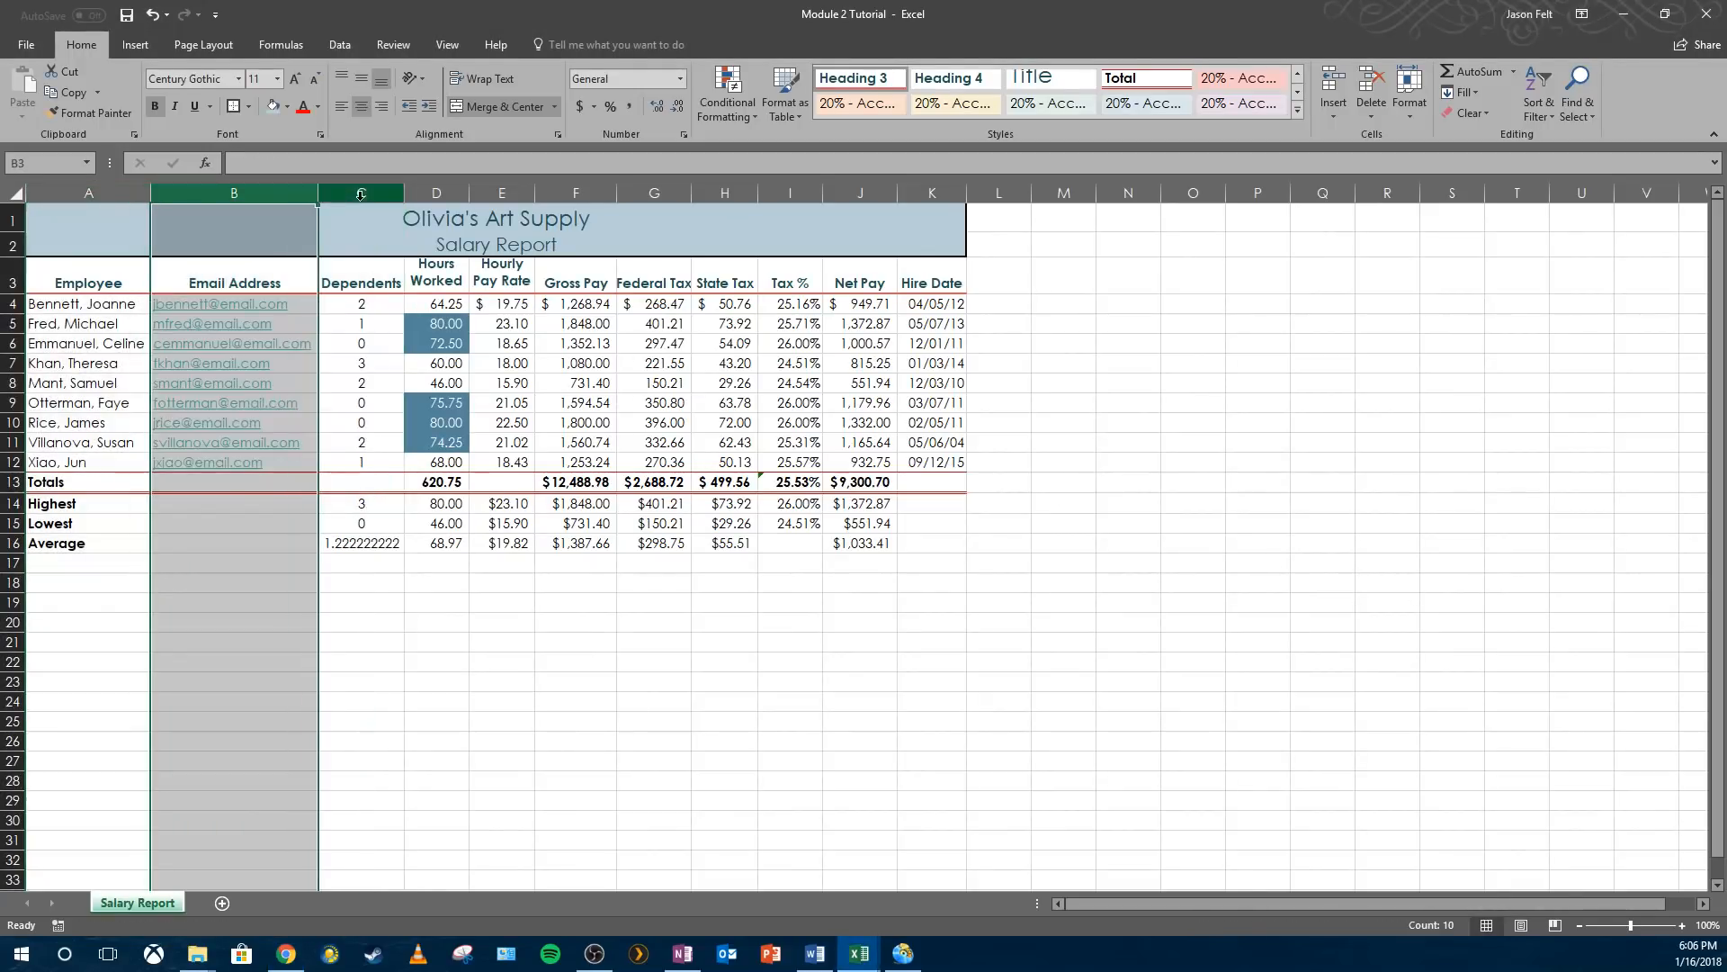
pyautogui.click(356, 193)
pyautogui.click(131, 195)
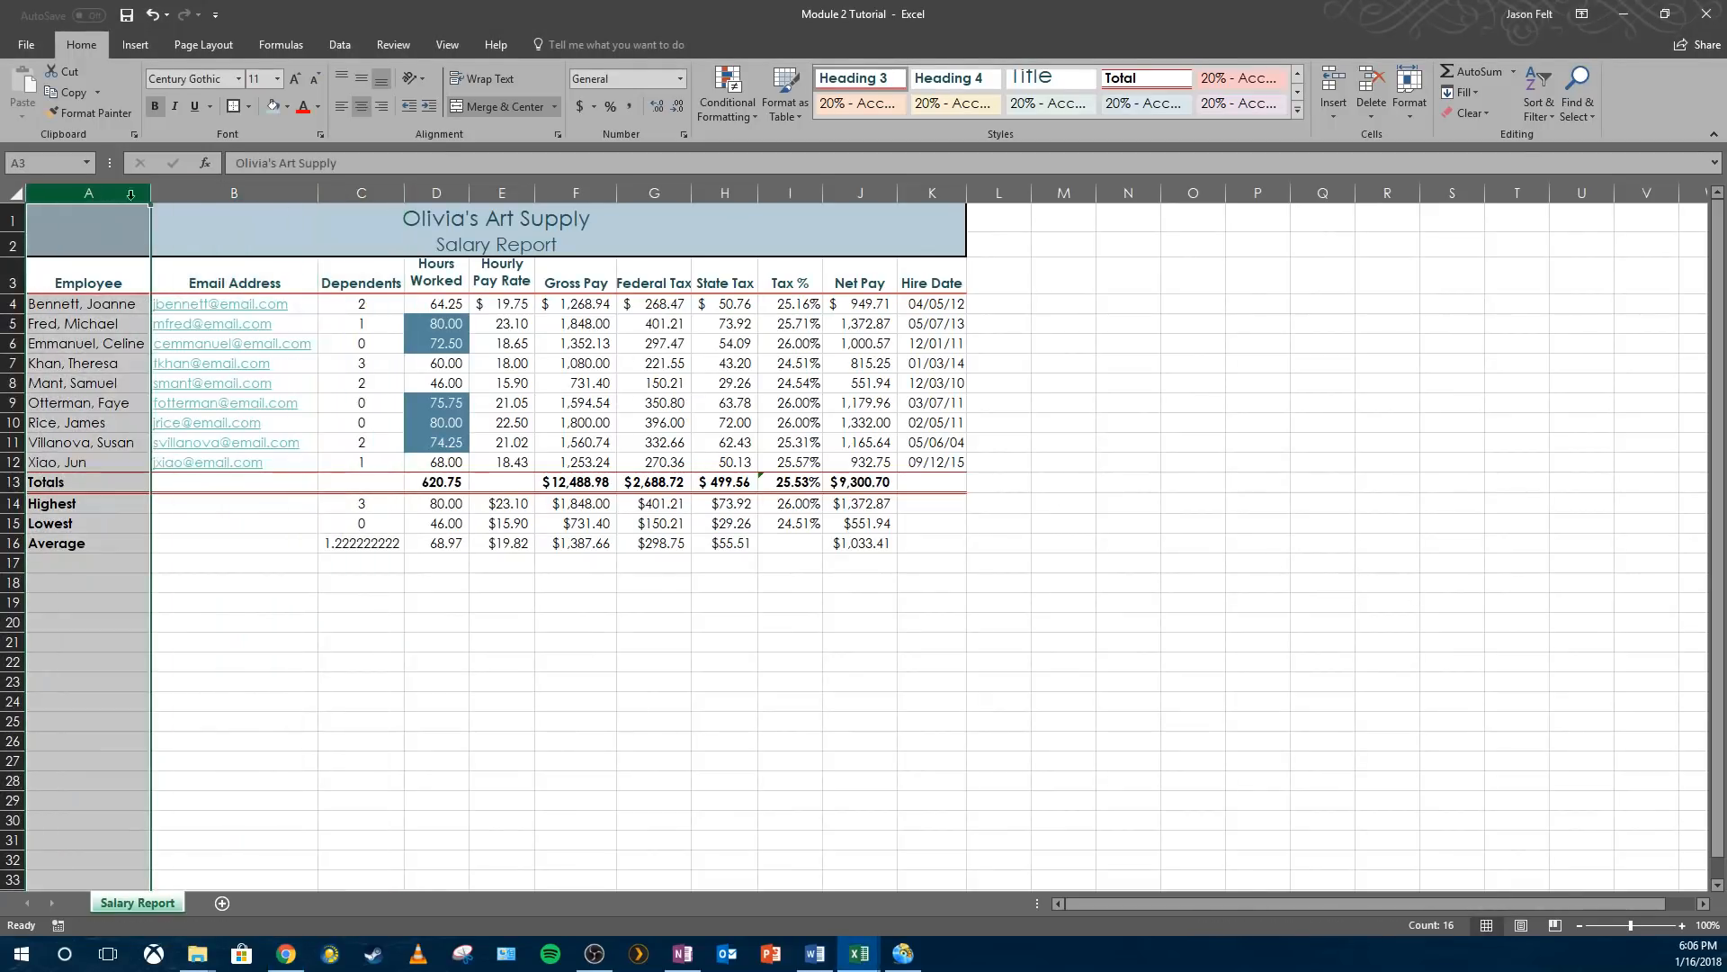
pyautogui.click(243, 193)
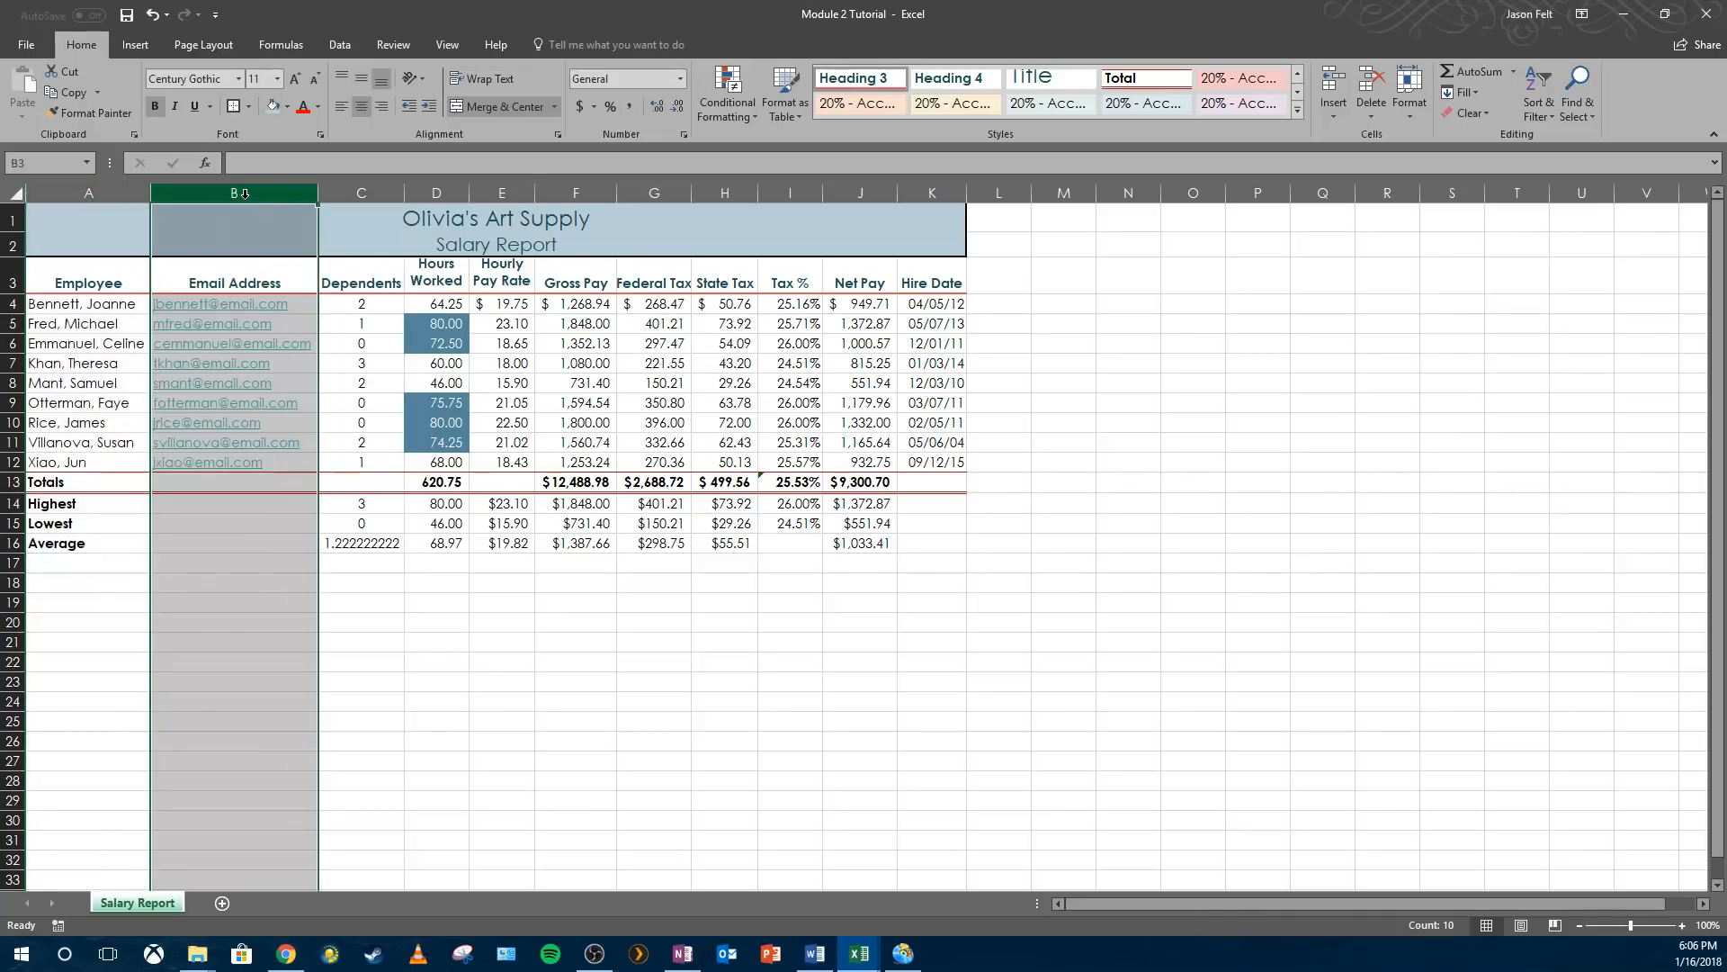
pyautogui.click(365, 284)
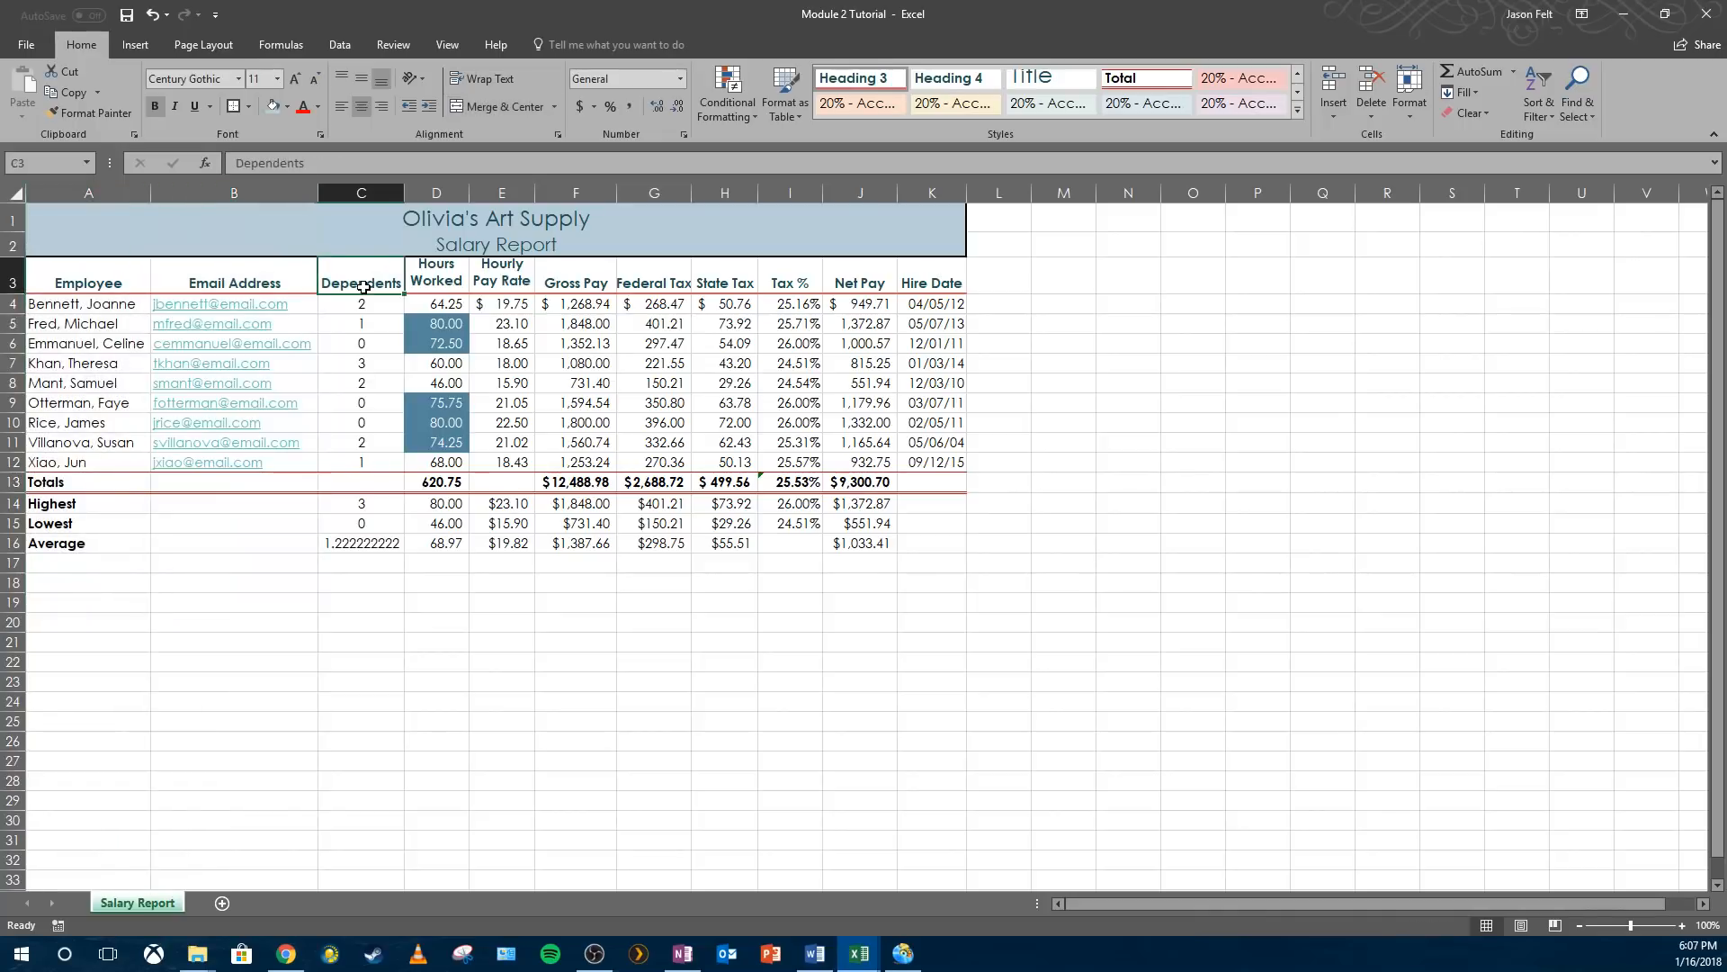
pyautogui.click(244, 267)
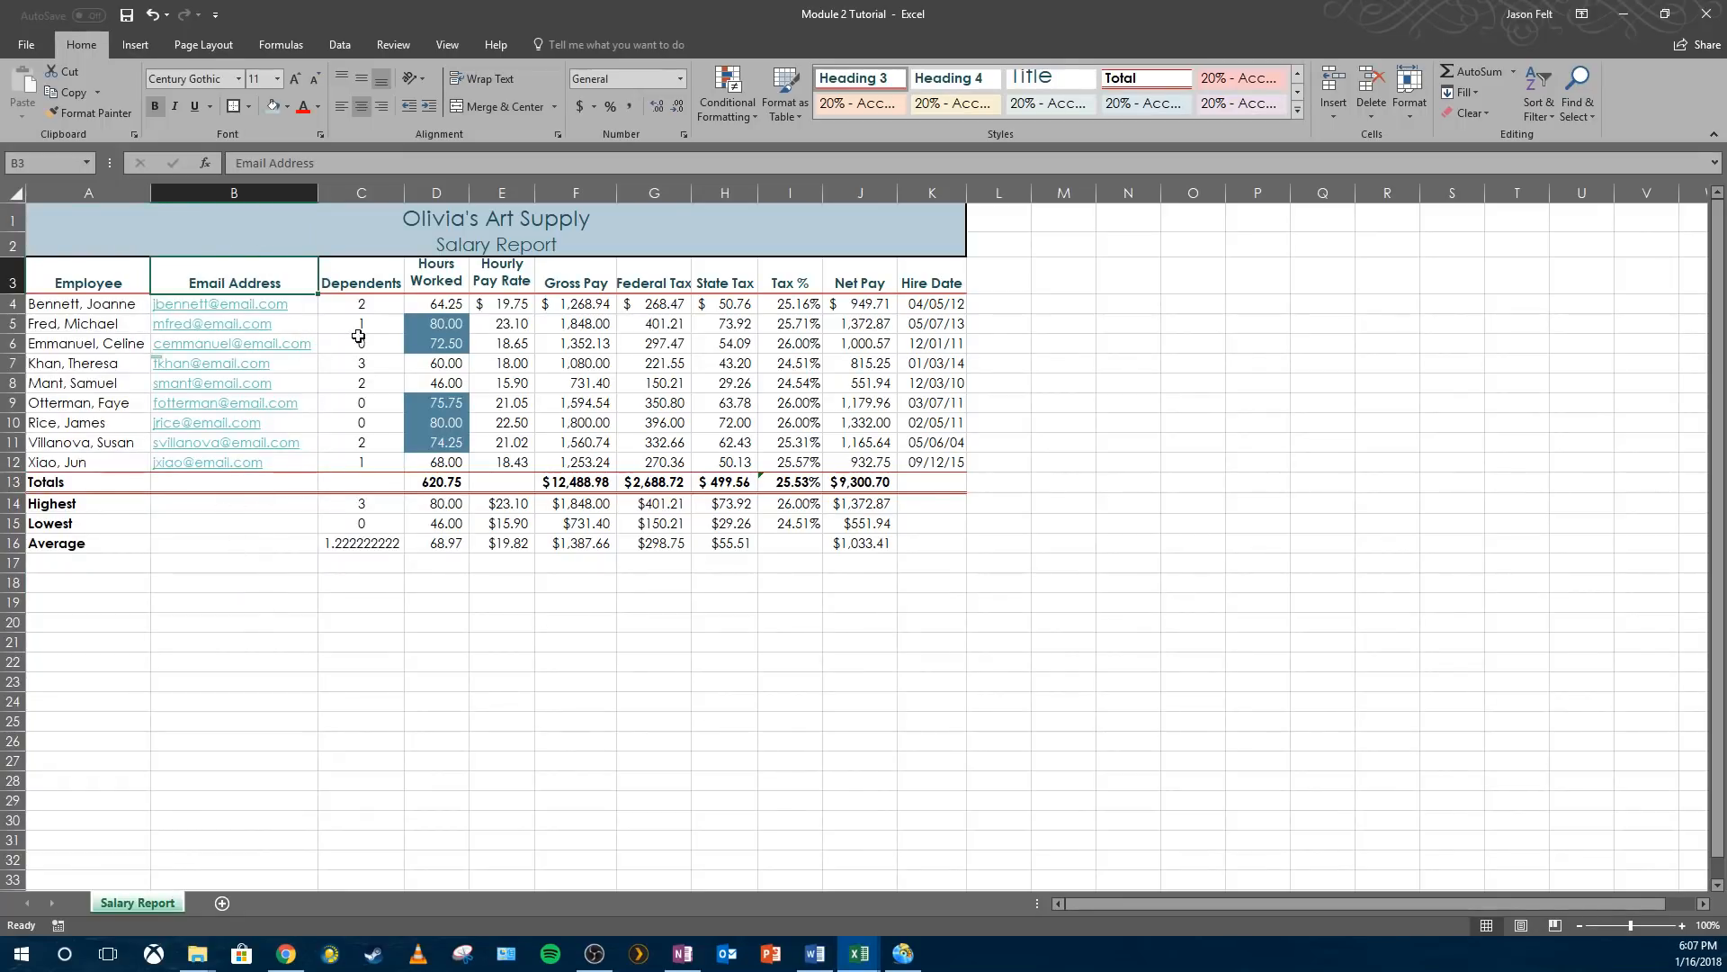
pyautogui.click(243, 194)
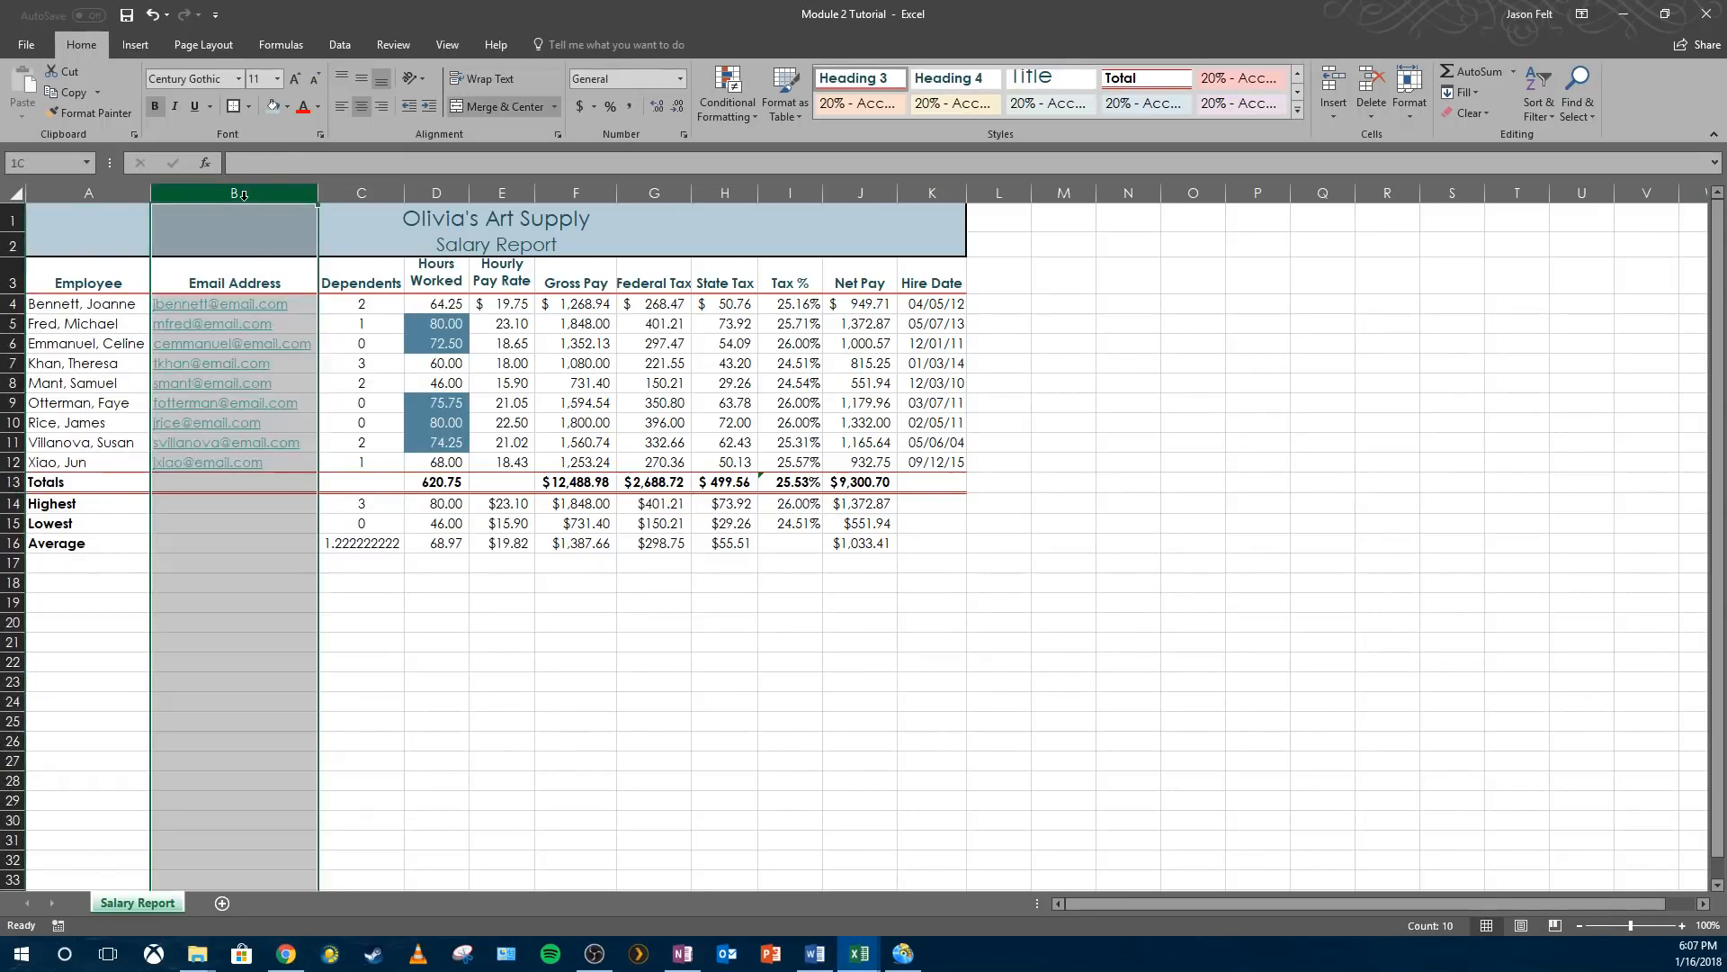
pyautogui.click(365, 185)
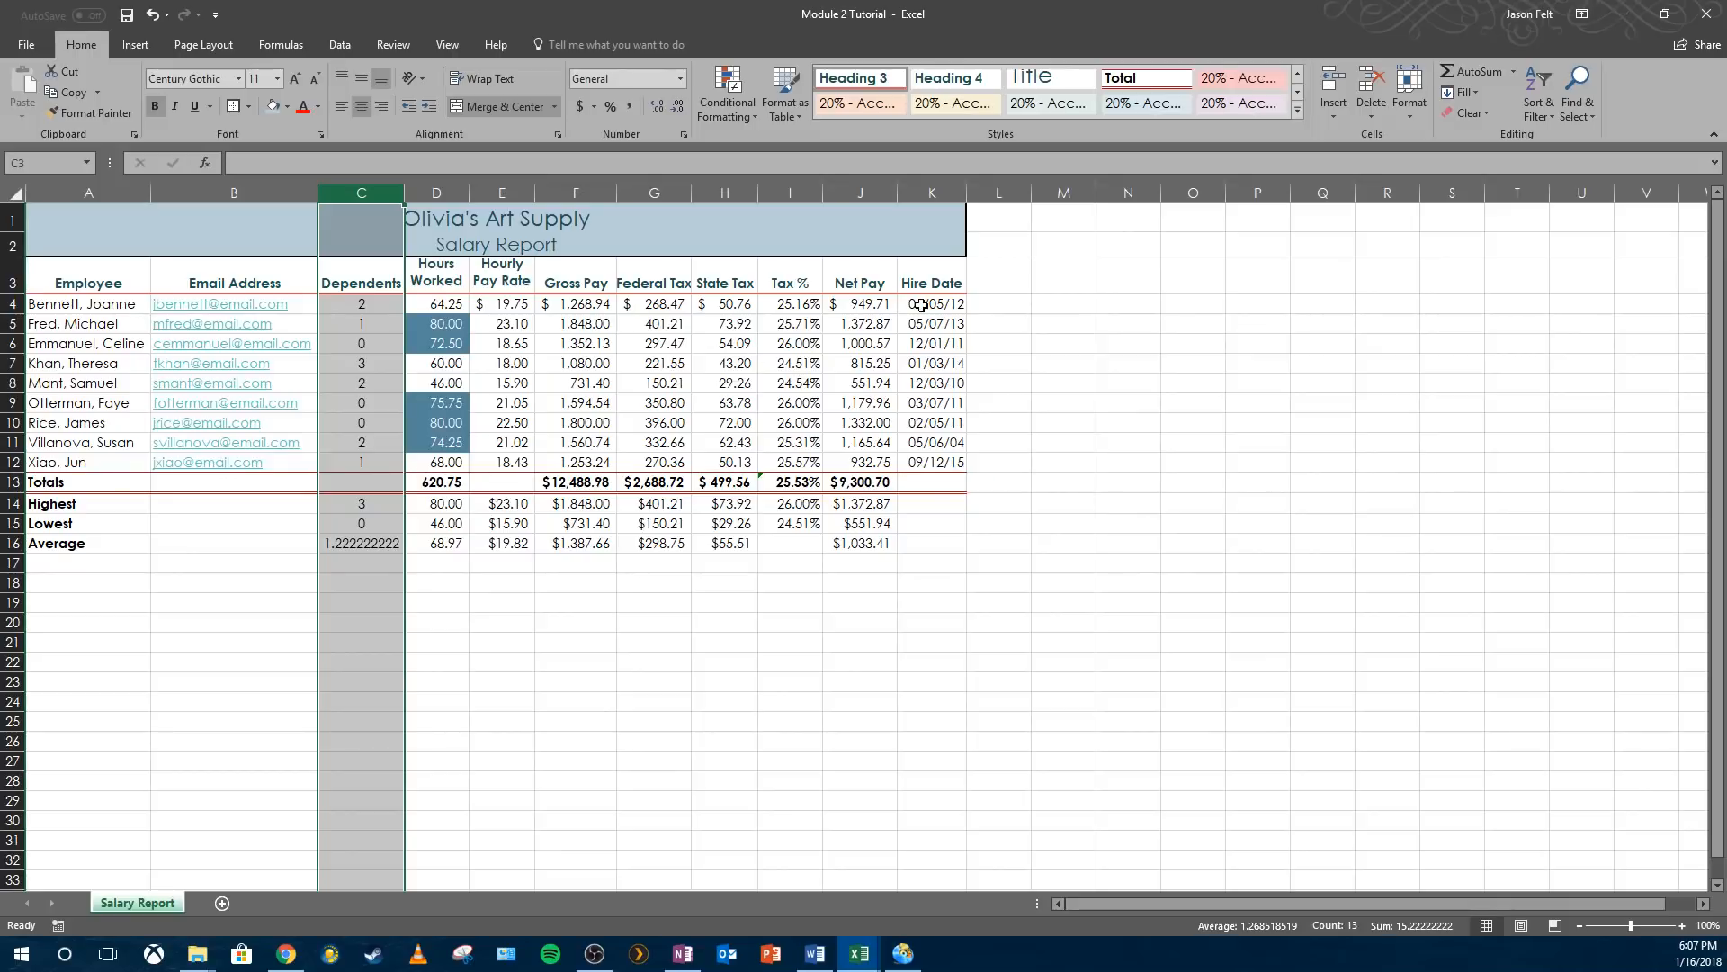
# - Set the width of the State Tax column H to 10.25
pyautogui.click(725, 193)
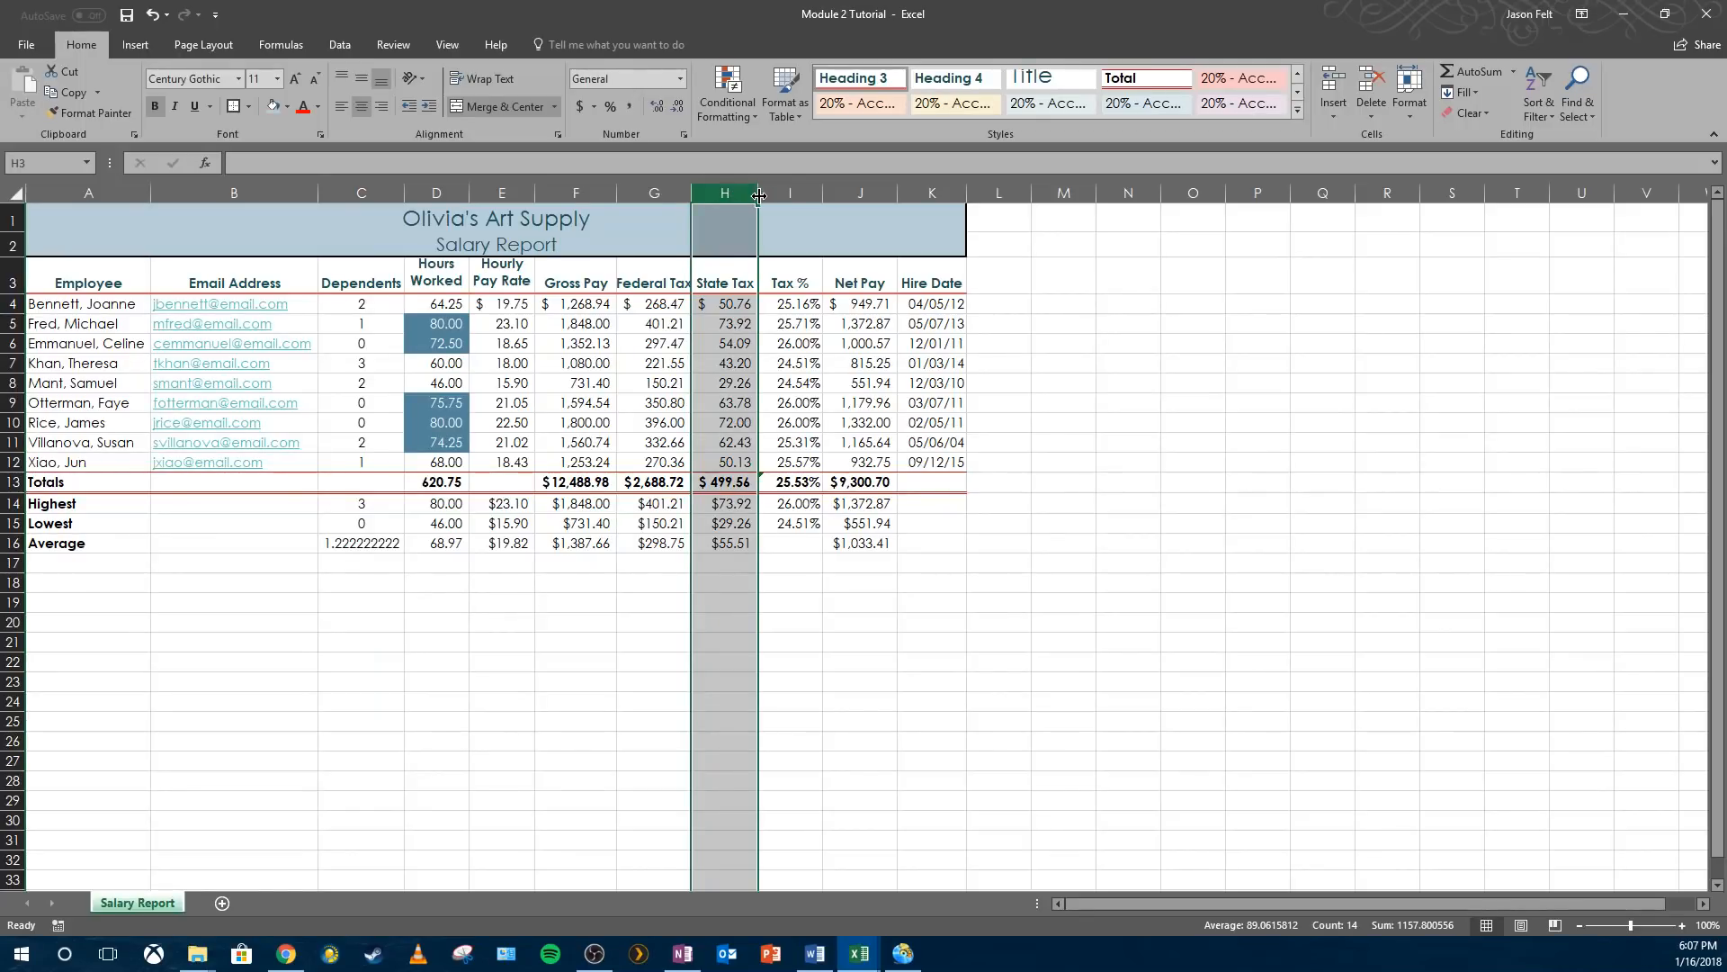
pyautogui.moveTo(759, 196); pyautogui.dragTo(771, 198)
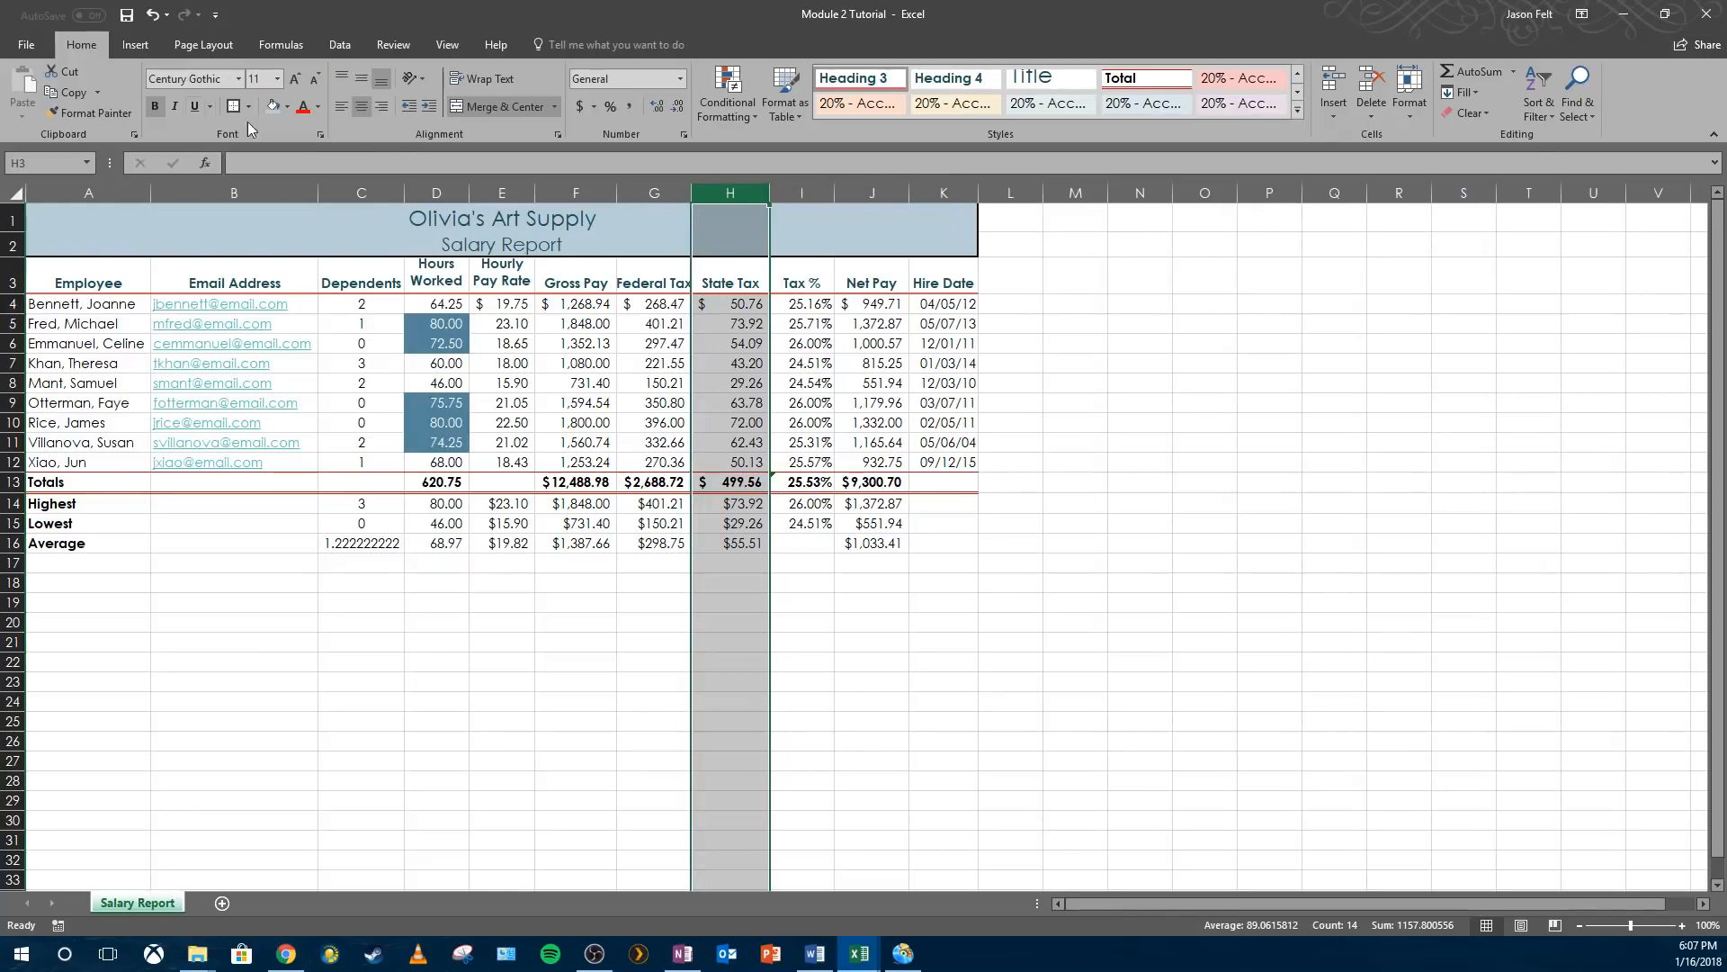
pyautogui.click(156, 20)
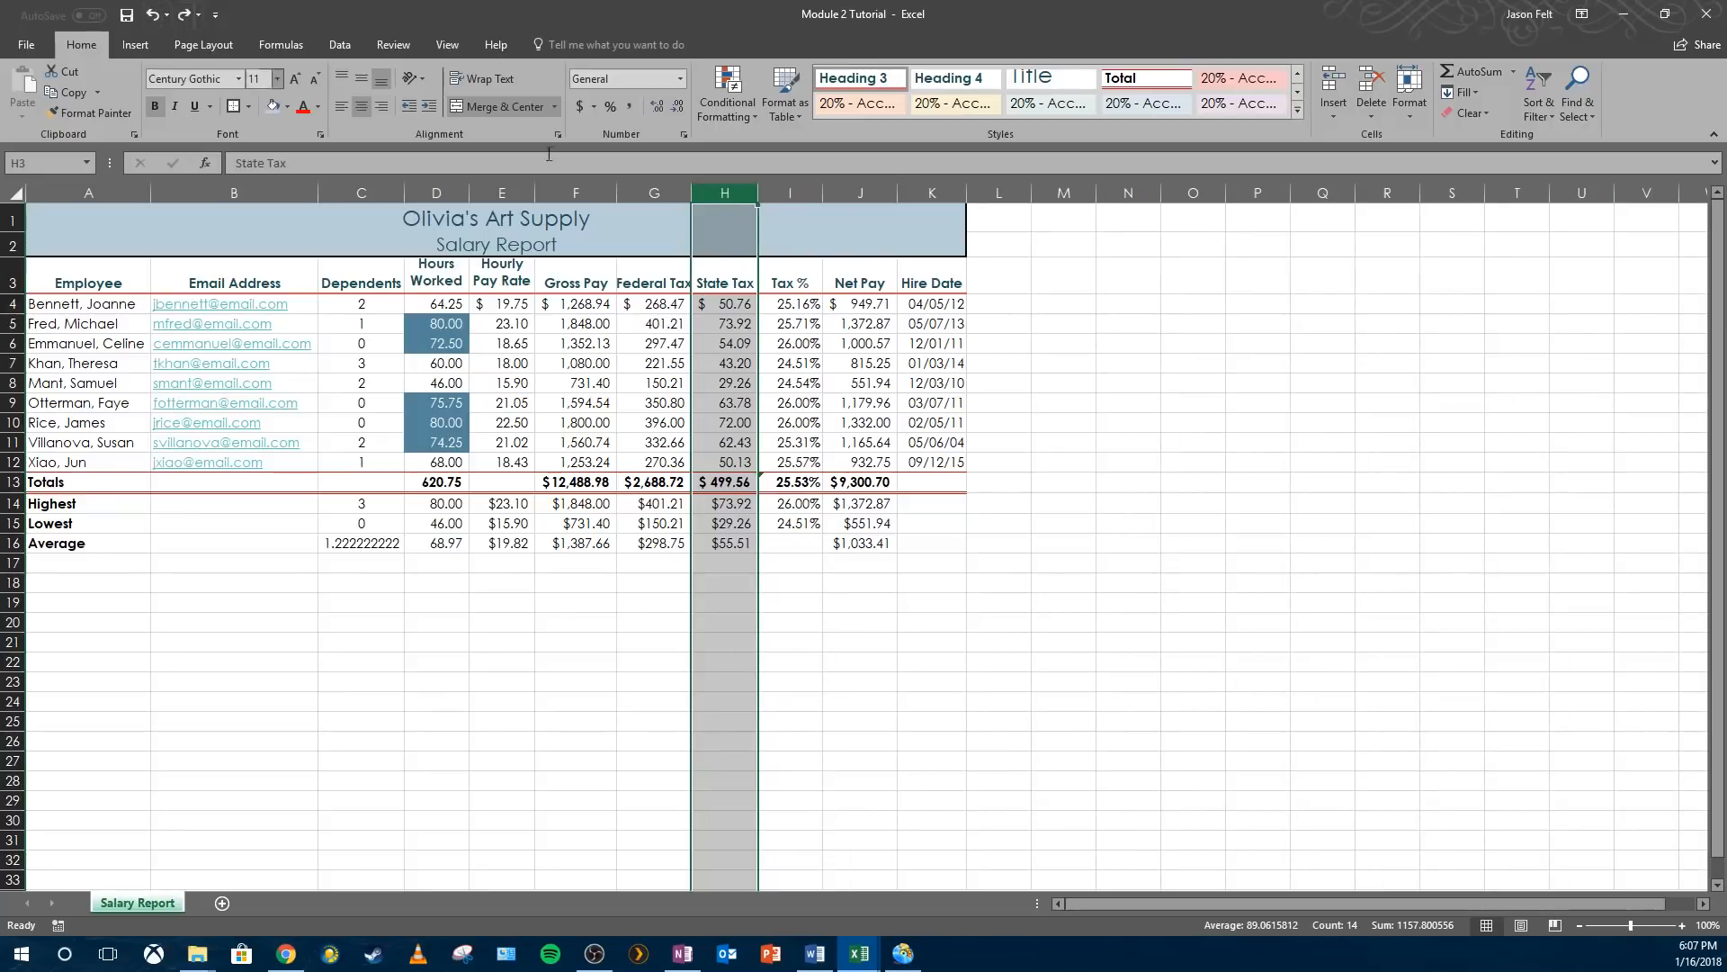
pyautogui.rightClick(754, 198)
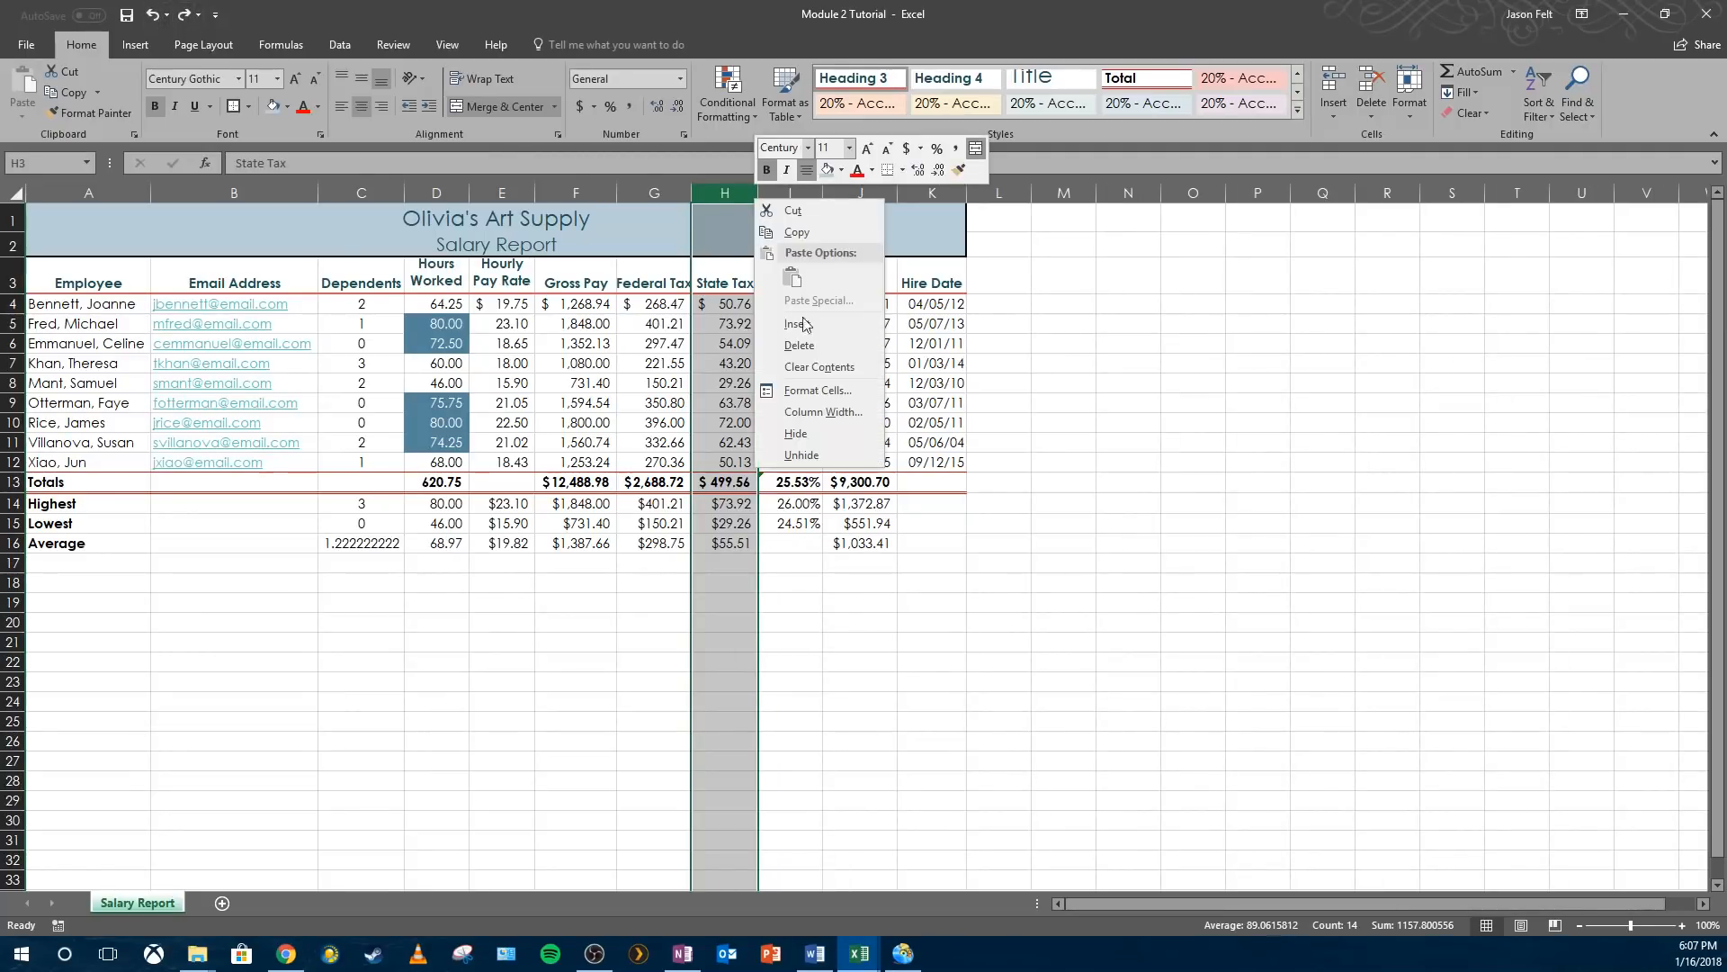
pyautogui.click(826, 411)
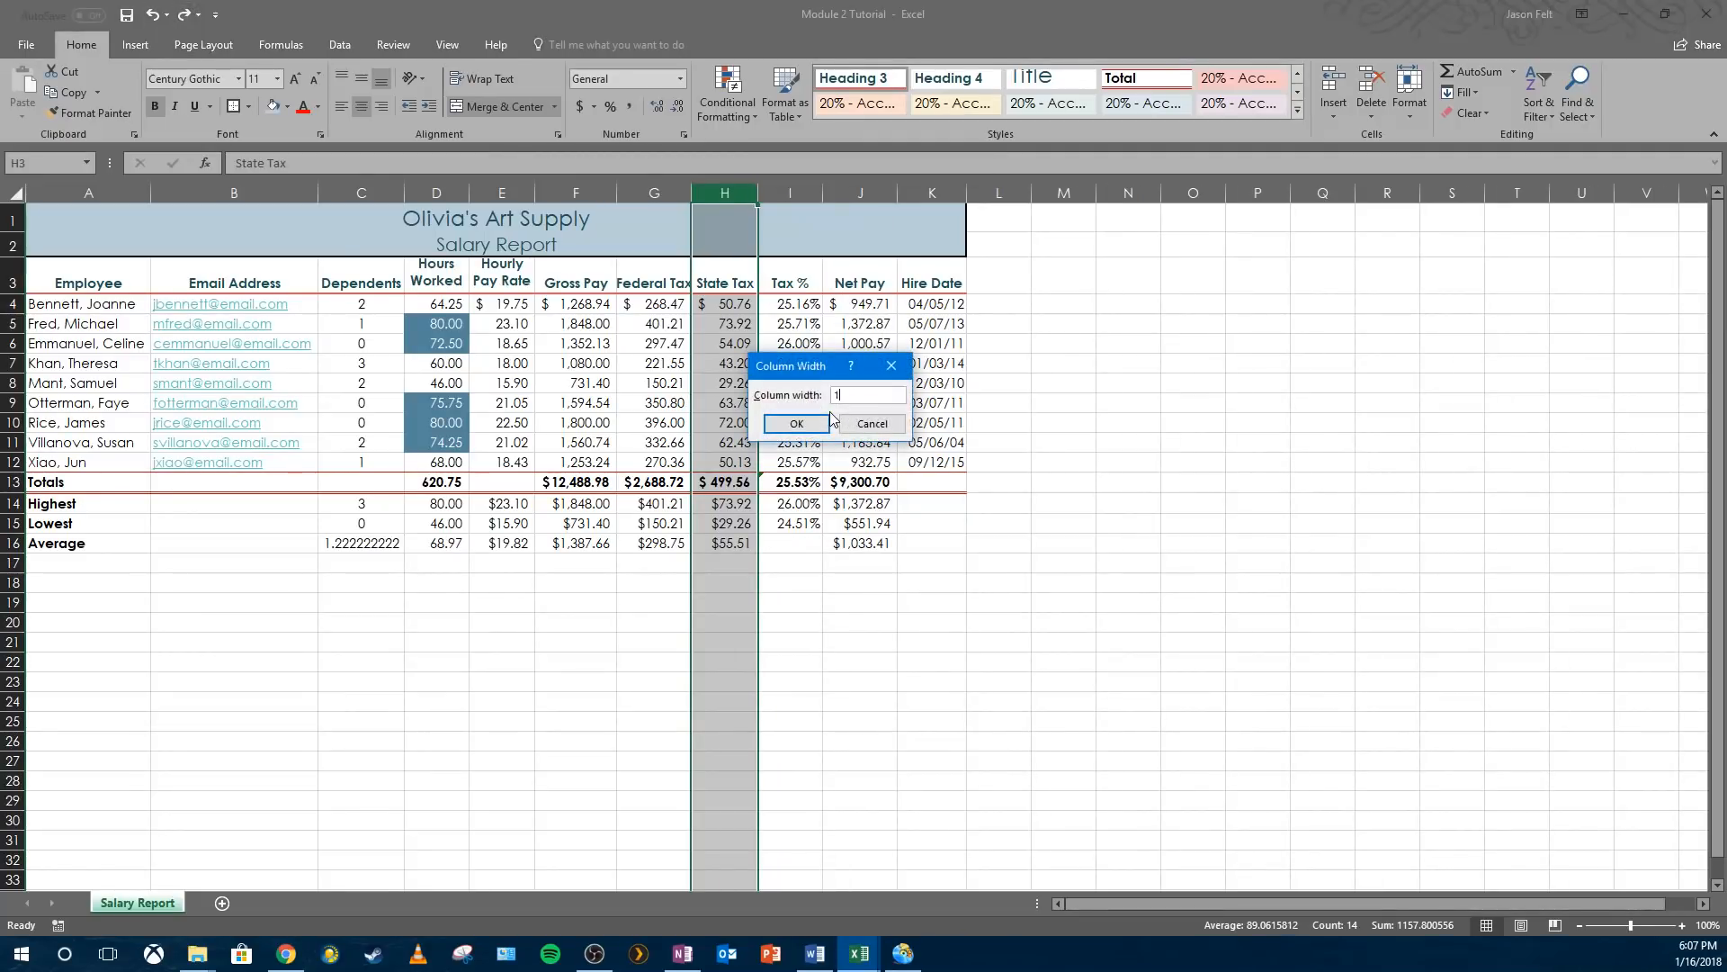
pyautogui.write('10.25')
pyautogui.click(828, 420)
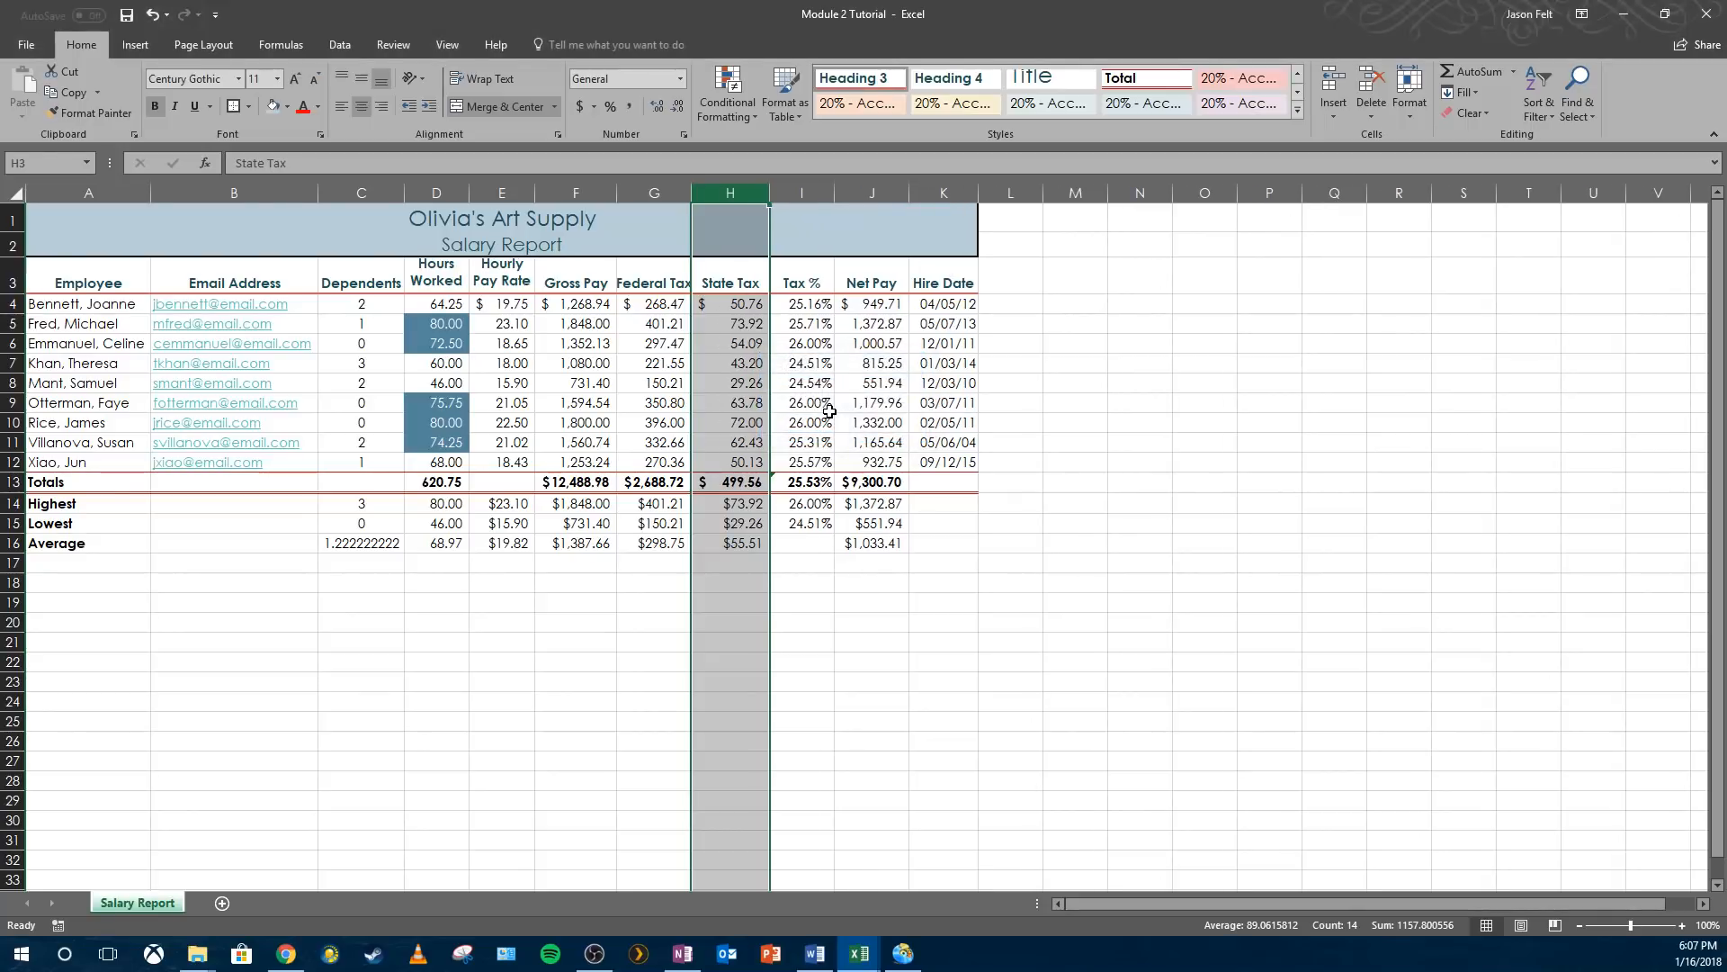
# - Set the width of the Hours Worked, Hourly Pay Rate and Tax % columns (D, E and I) to 7.50
pyautogui.hotkey('alt', 'Tab')
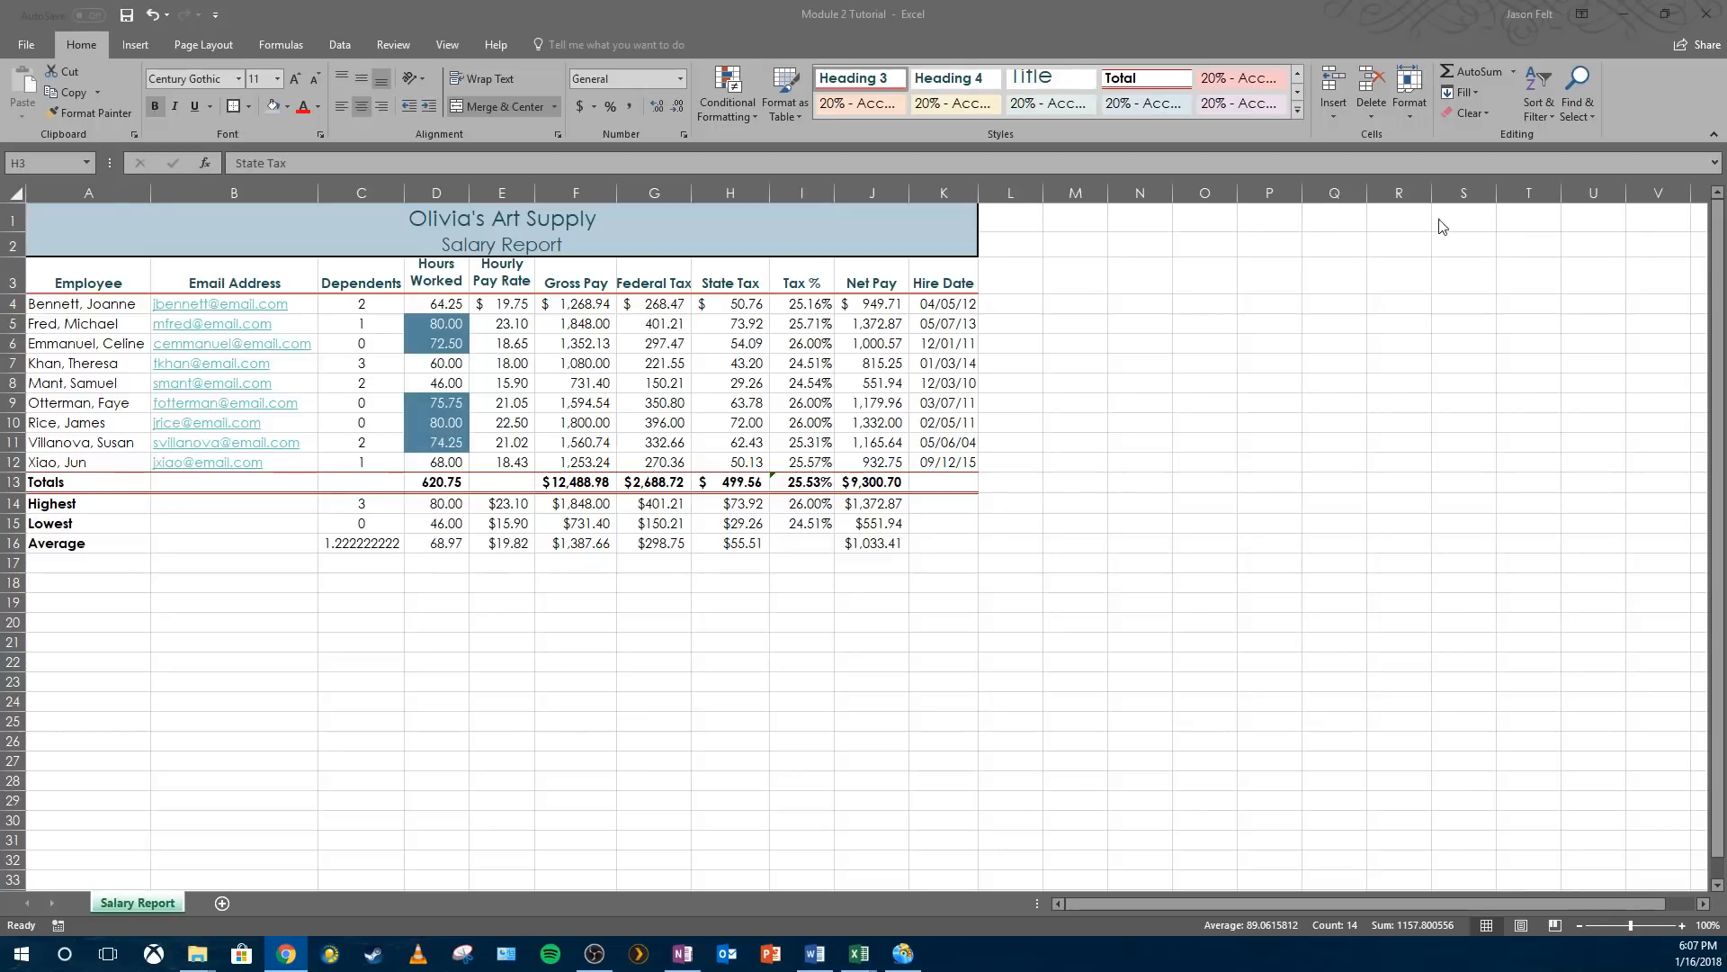
pyautogui.hotkey('ctrl', 'space')
pyautogui.click(425, 190)
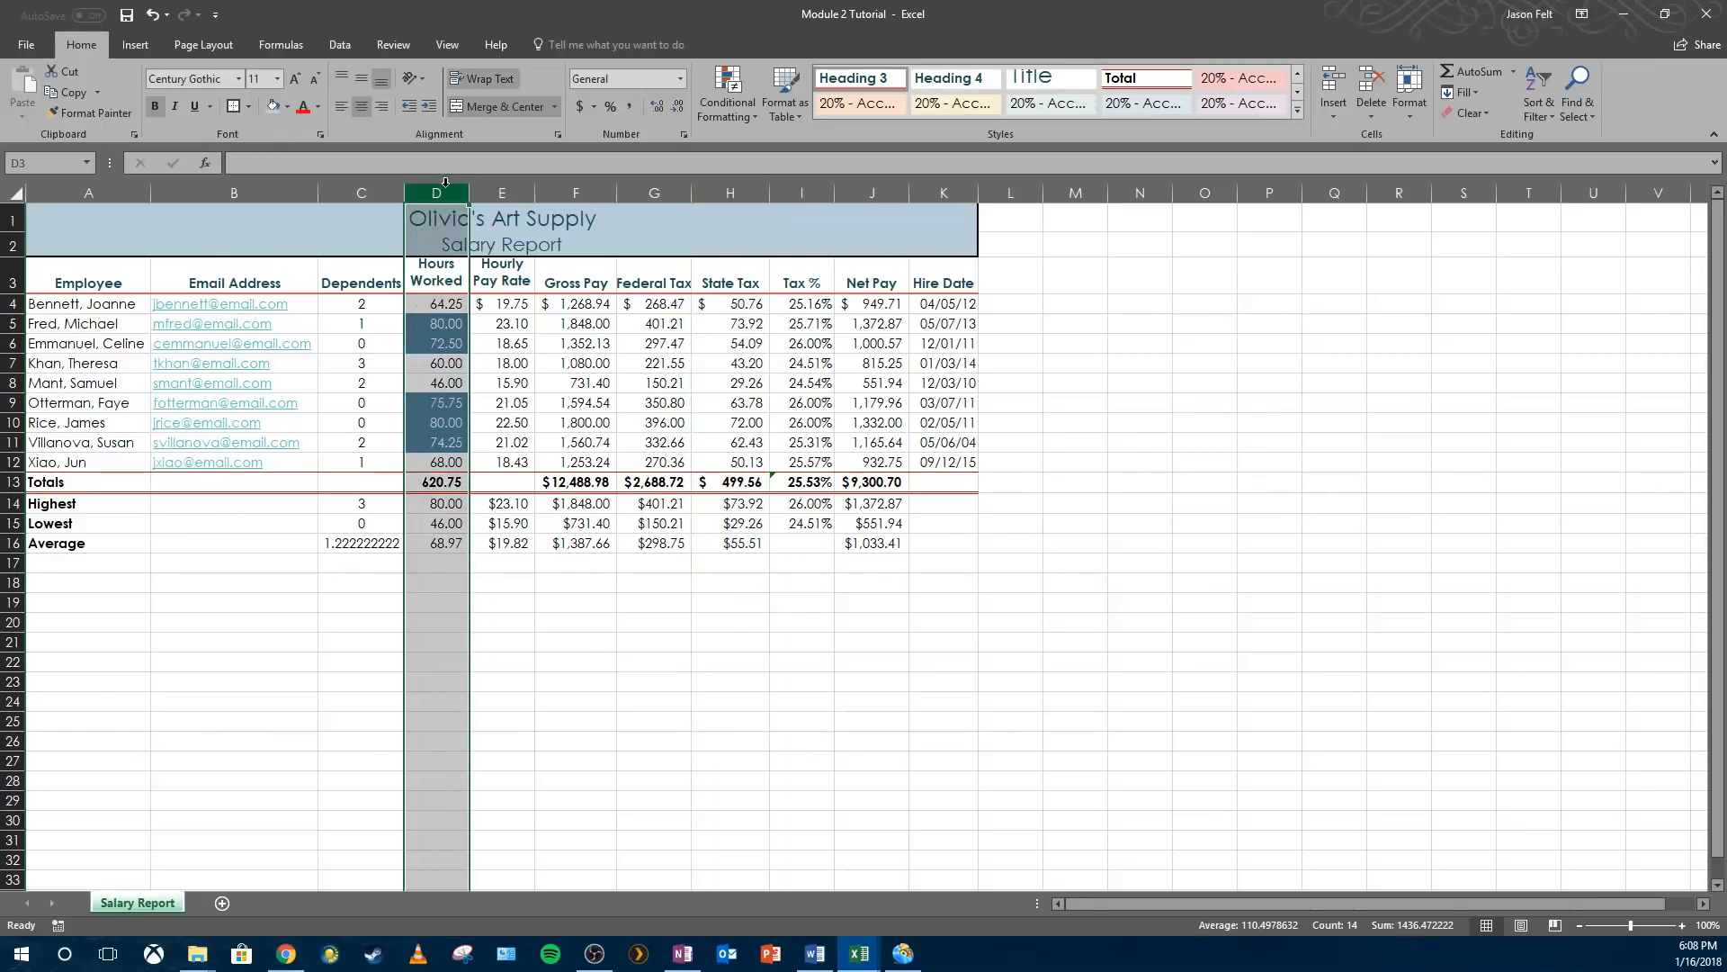
pyautogui.keyDown('ctrl'); pyautogui.click(507, 186); pyautogui.keyUp('ctrl')
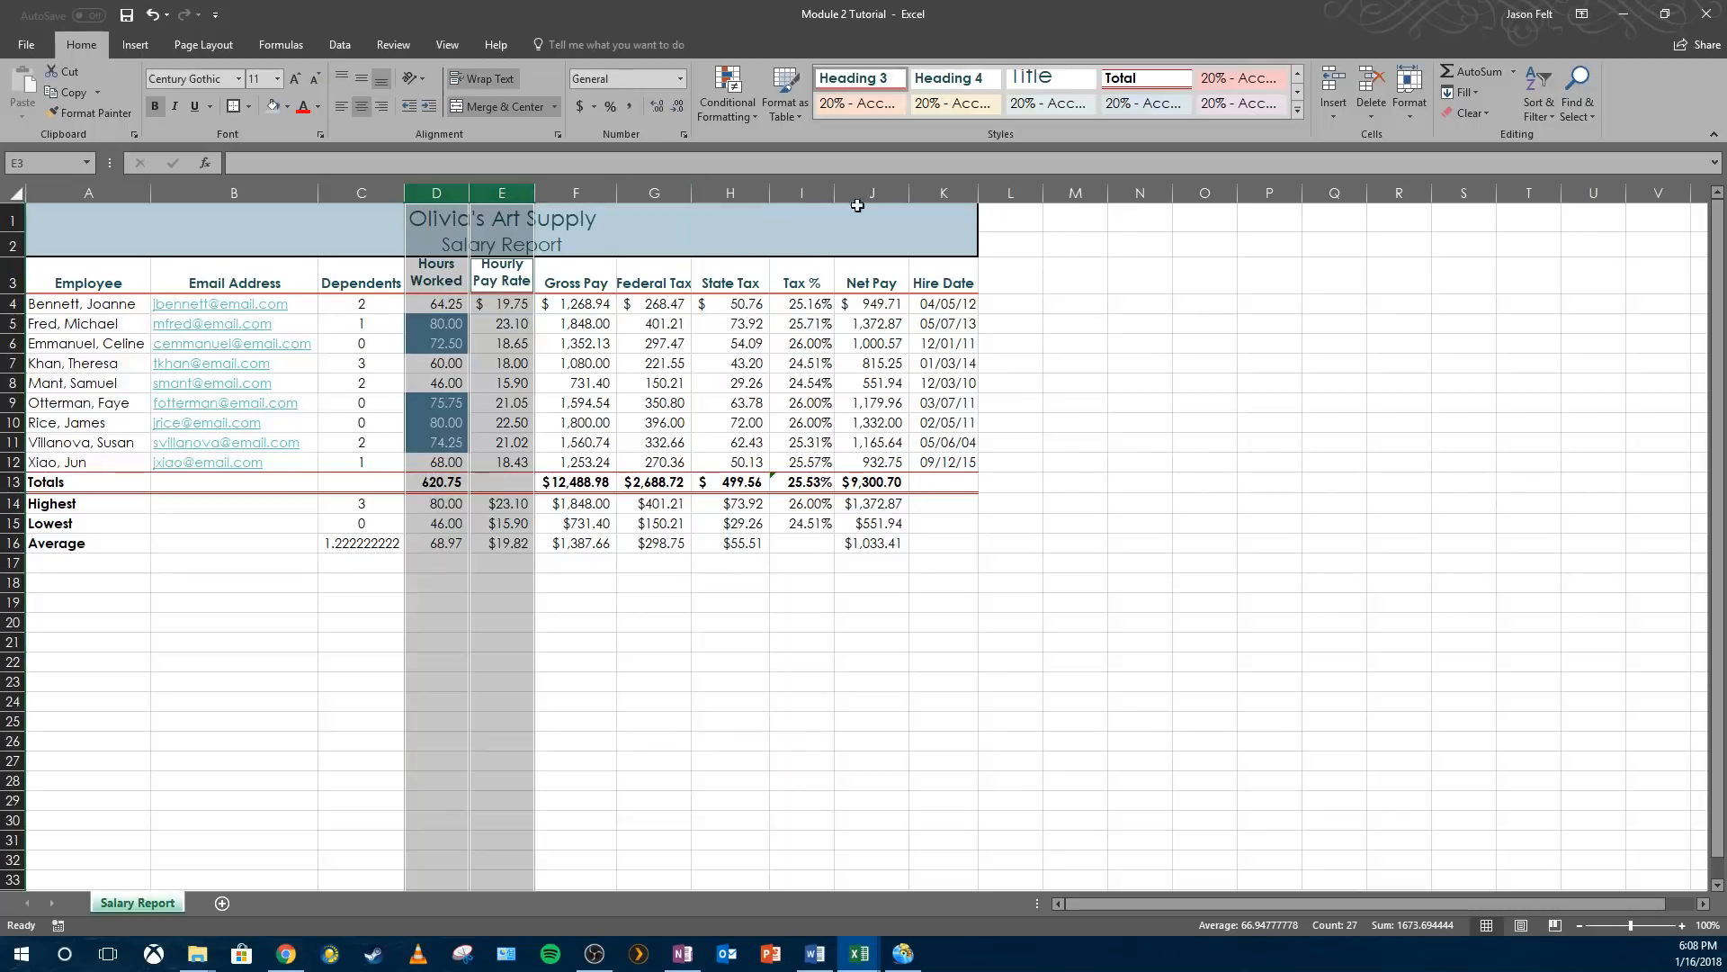
pyautogui.keyDown('ctrl'); pyautogui.click(803, 193); pyautogui.keyUp('ctrl')
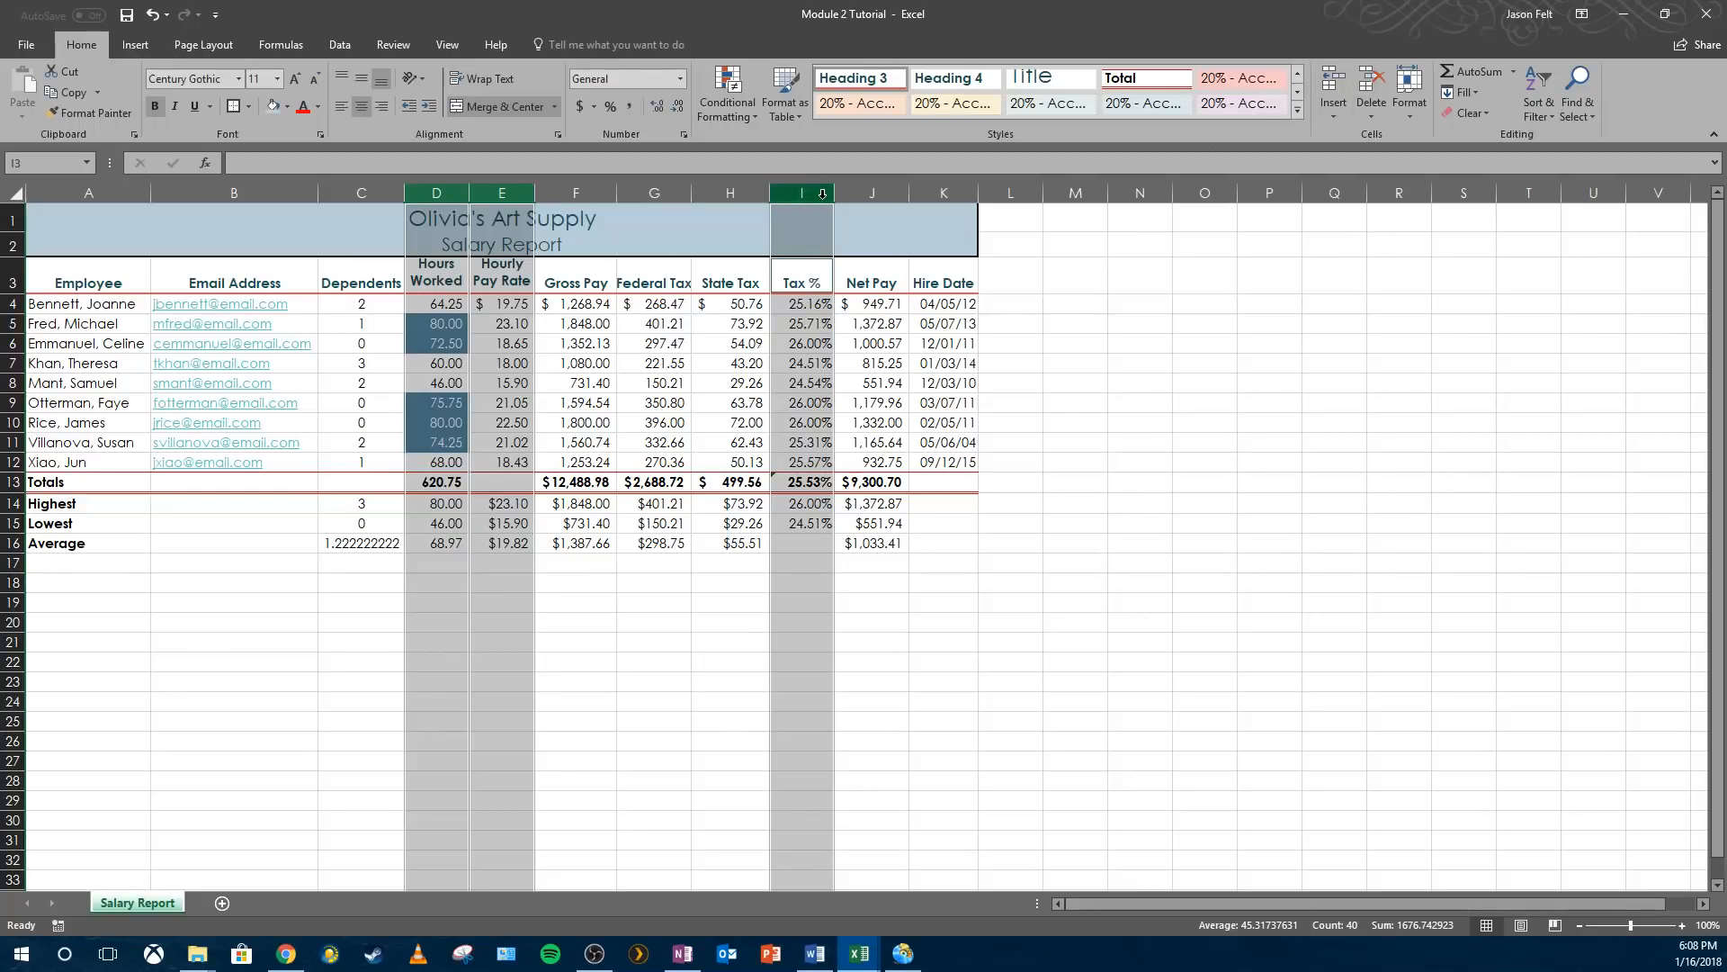
pyautogui.moveTo(834, 195); pyautogui.dragTo(825, 198)
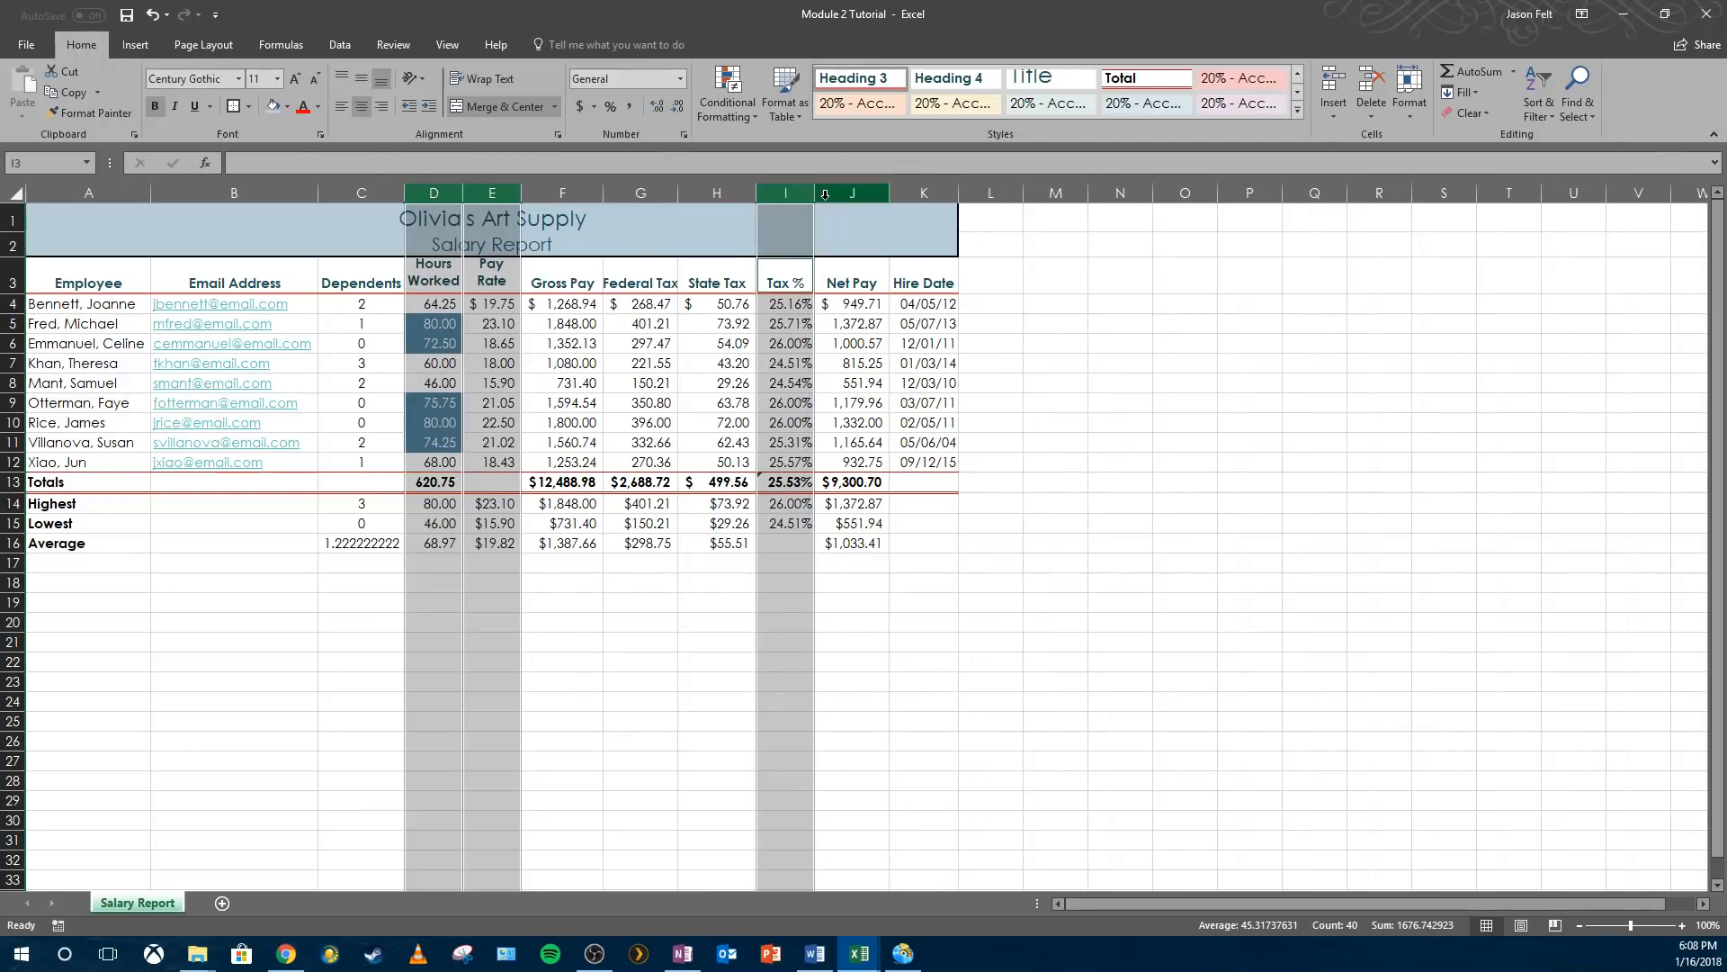
pyautogui.click(154, 16)
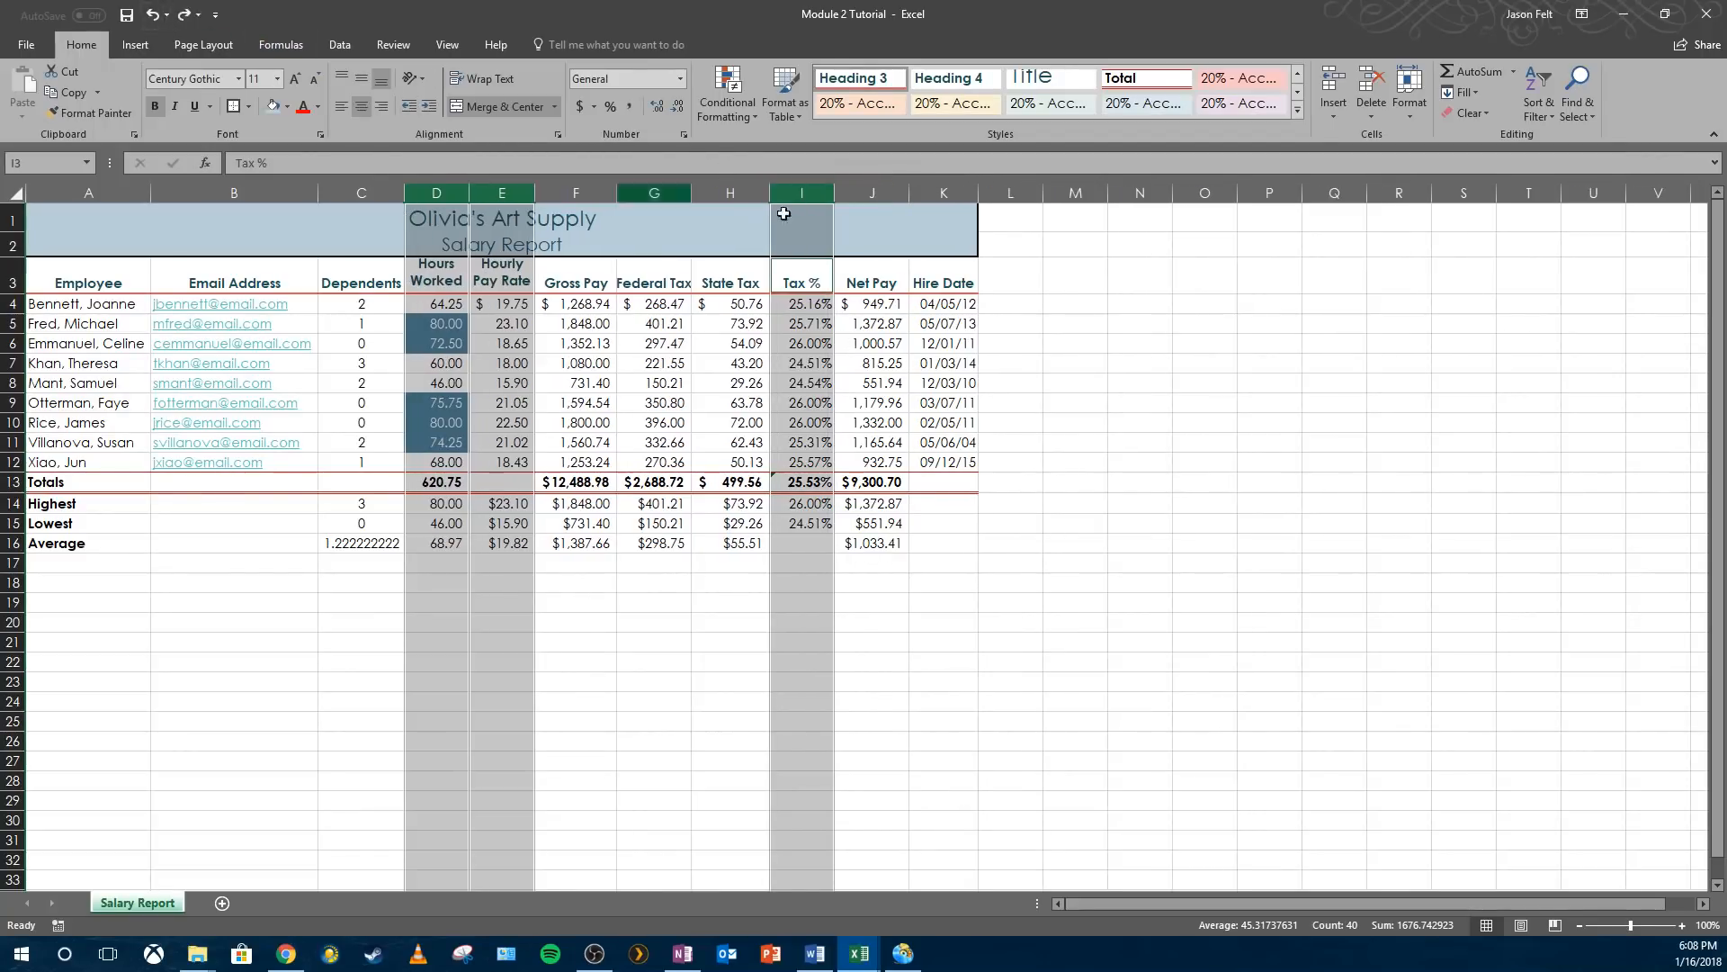
pyautogui.rightClick(815, 193)
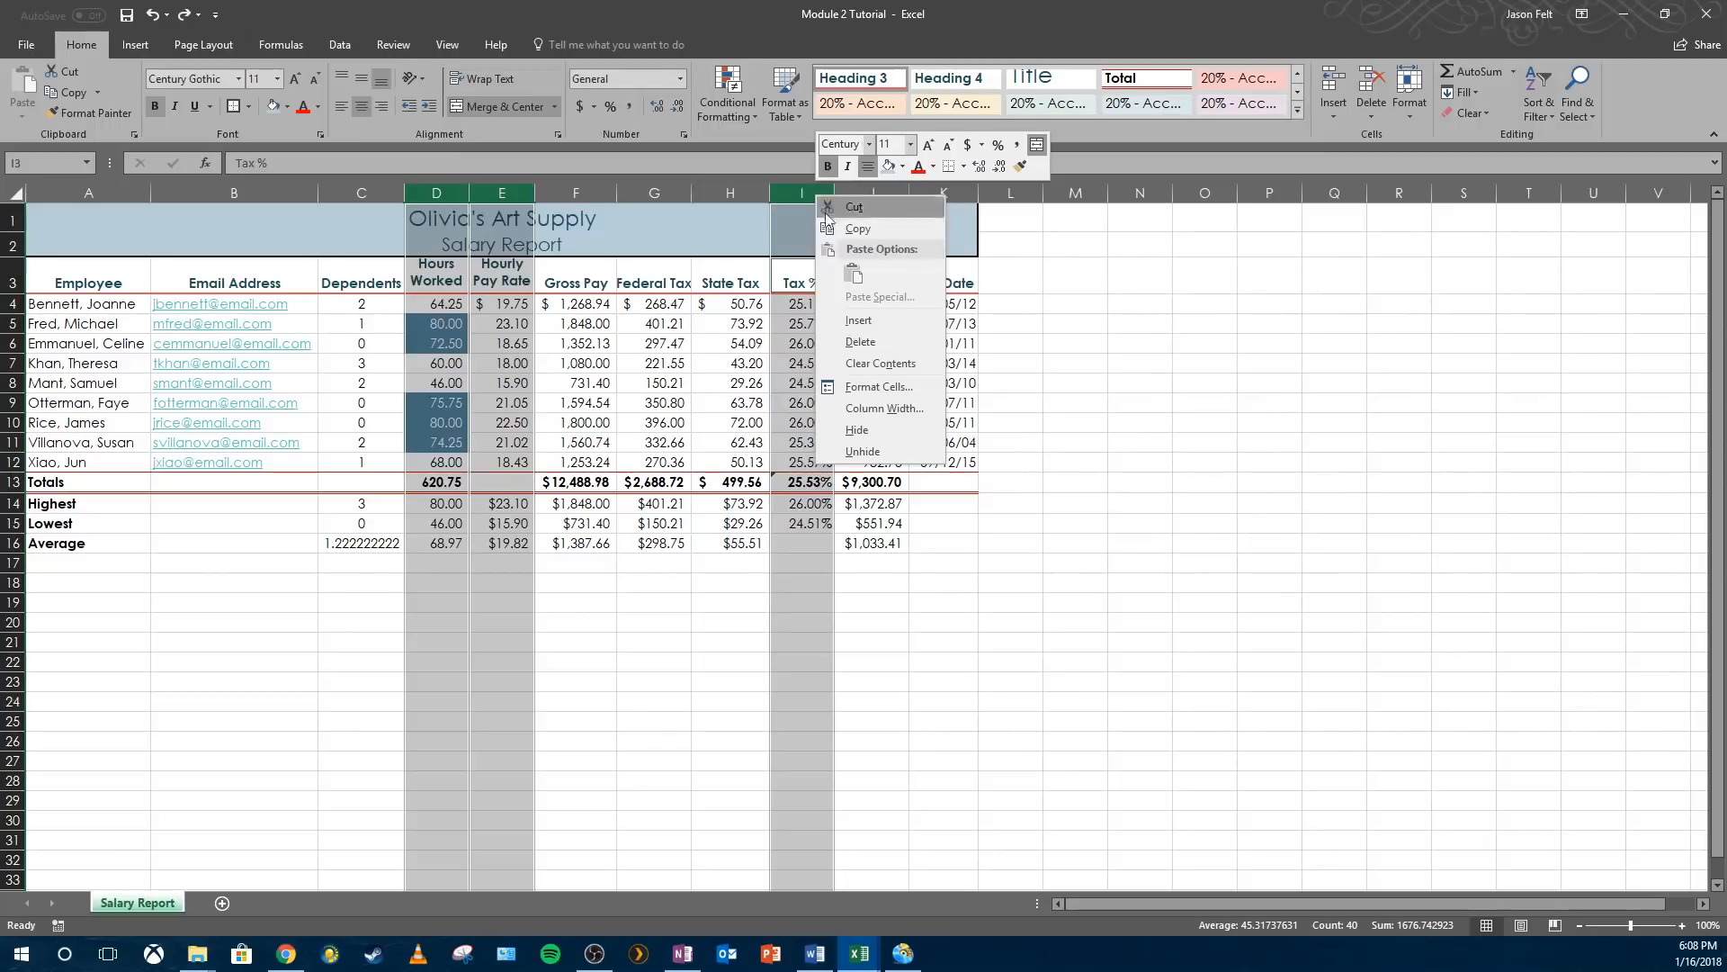
pyautogui.click(884, 407)
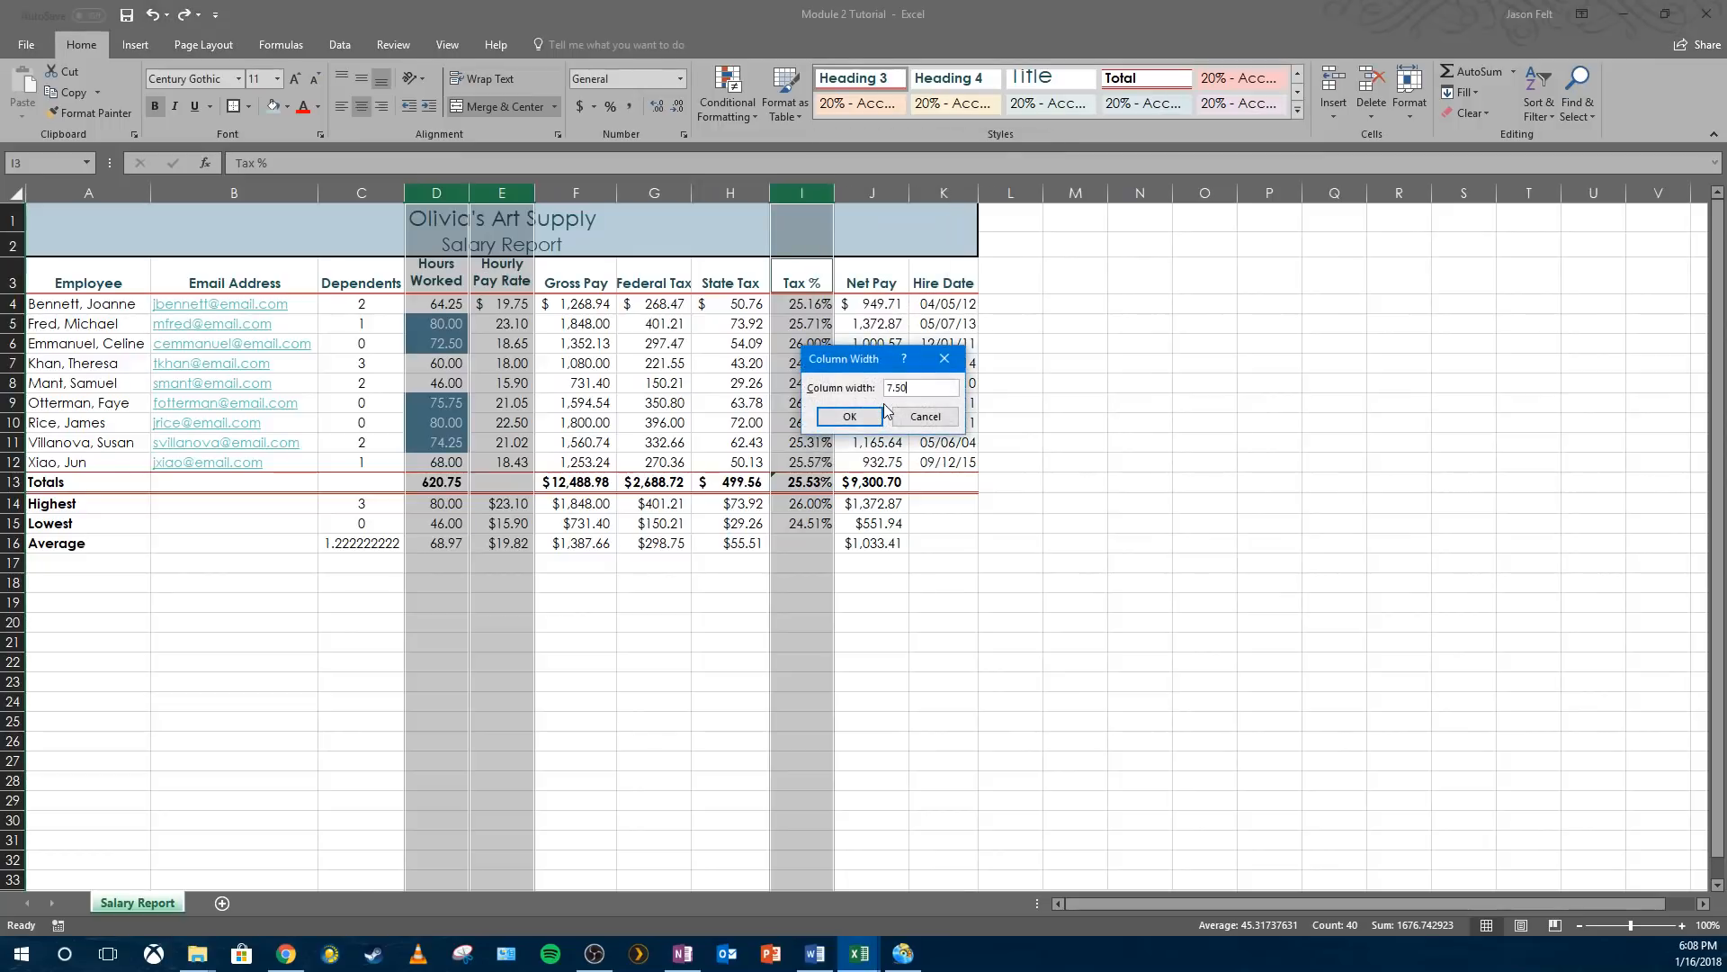
pyautogui.write('7.50')
pyautogui.press('Return')
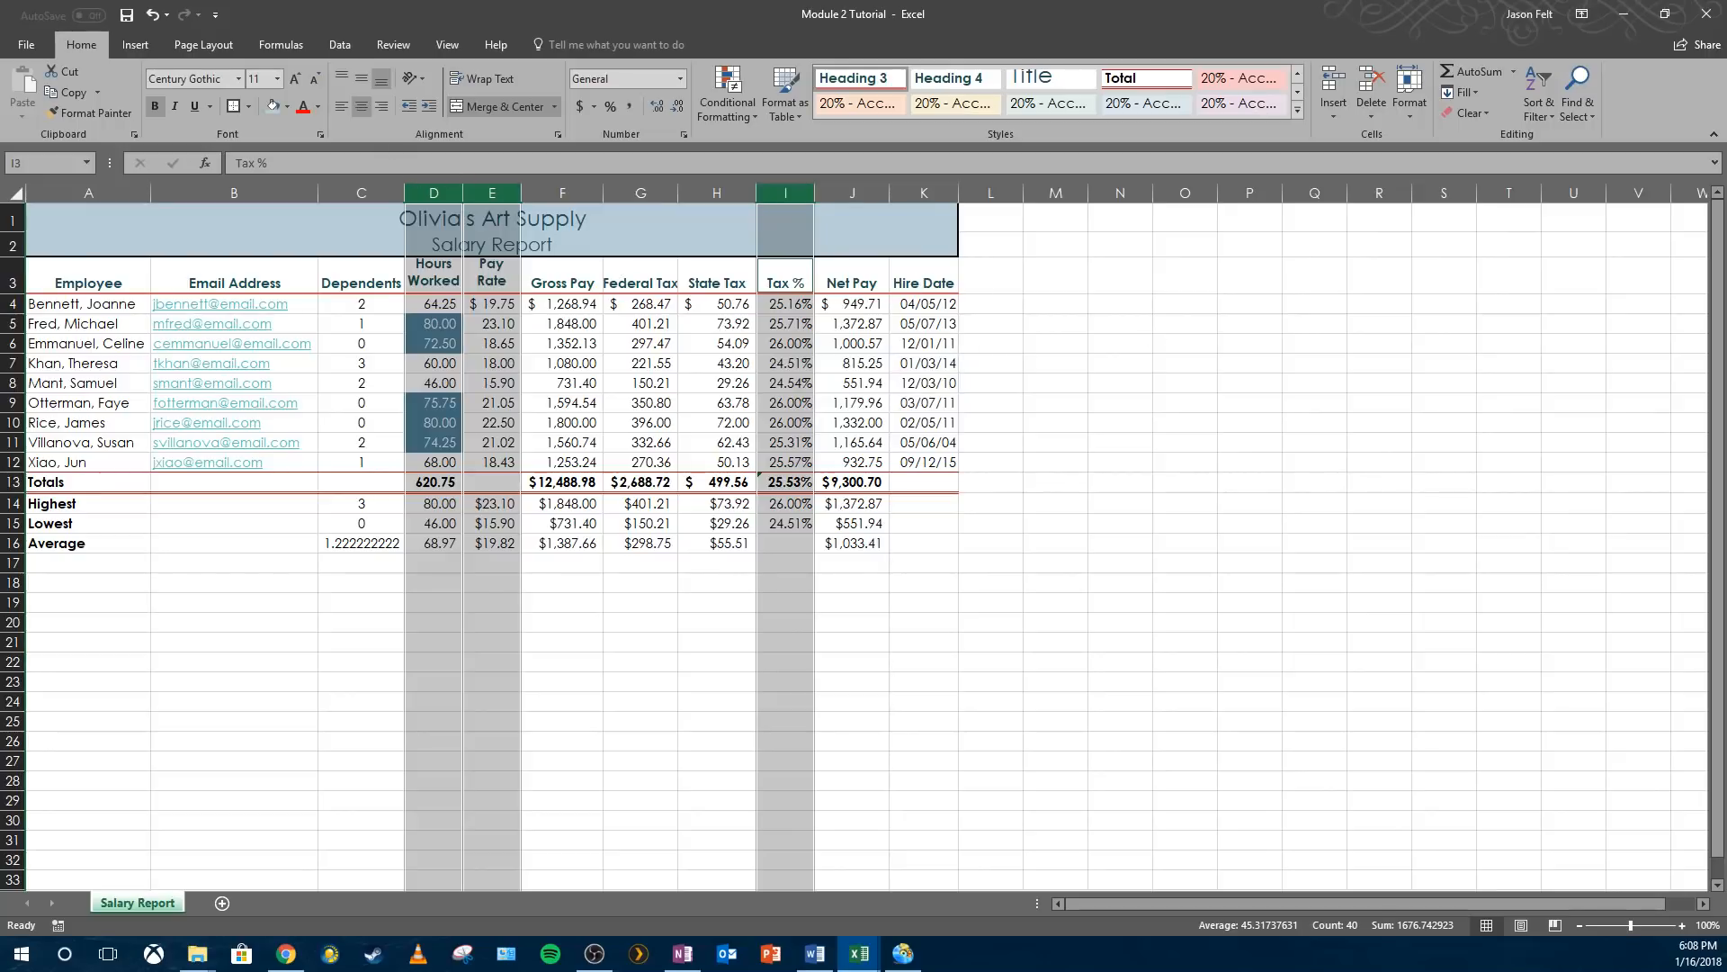
pyautogui.hotkey('alt', 'Tab')
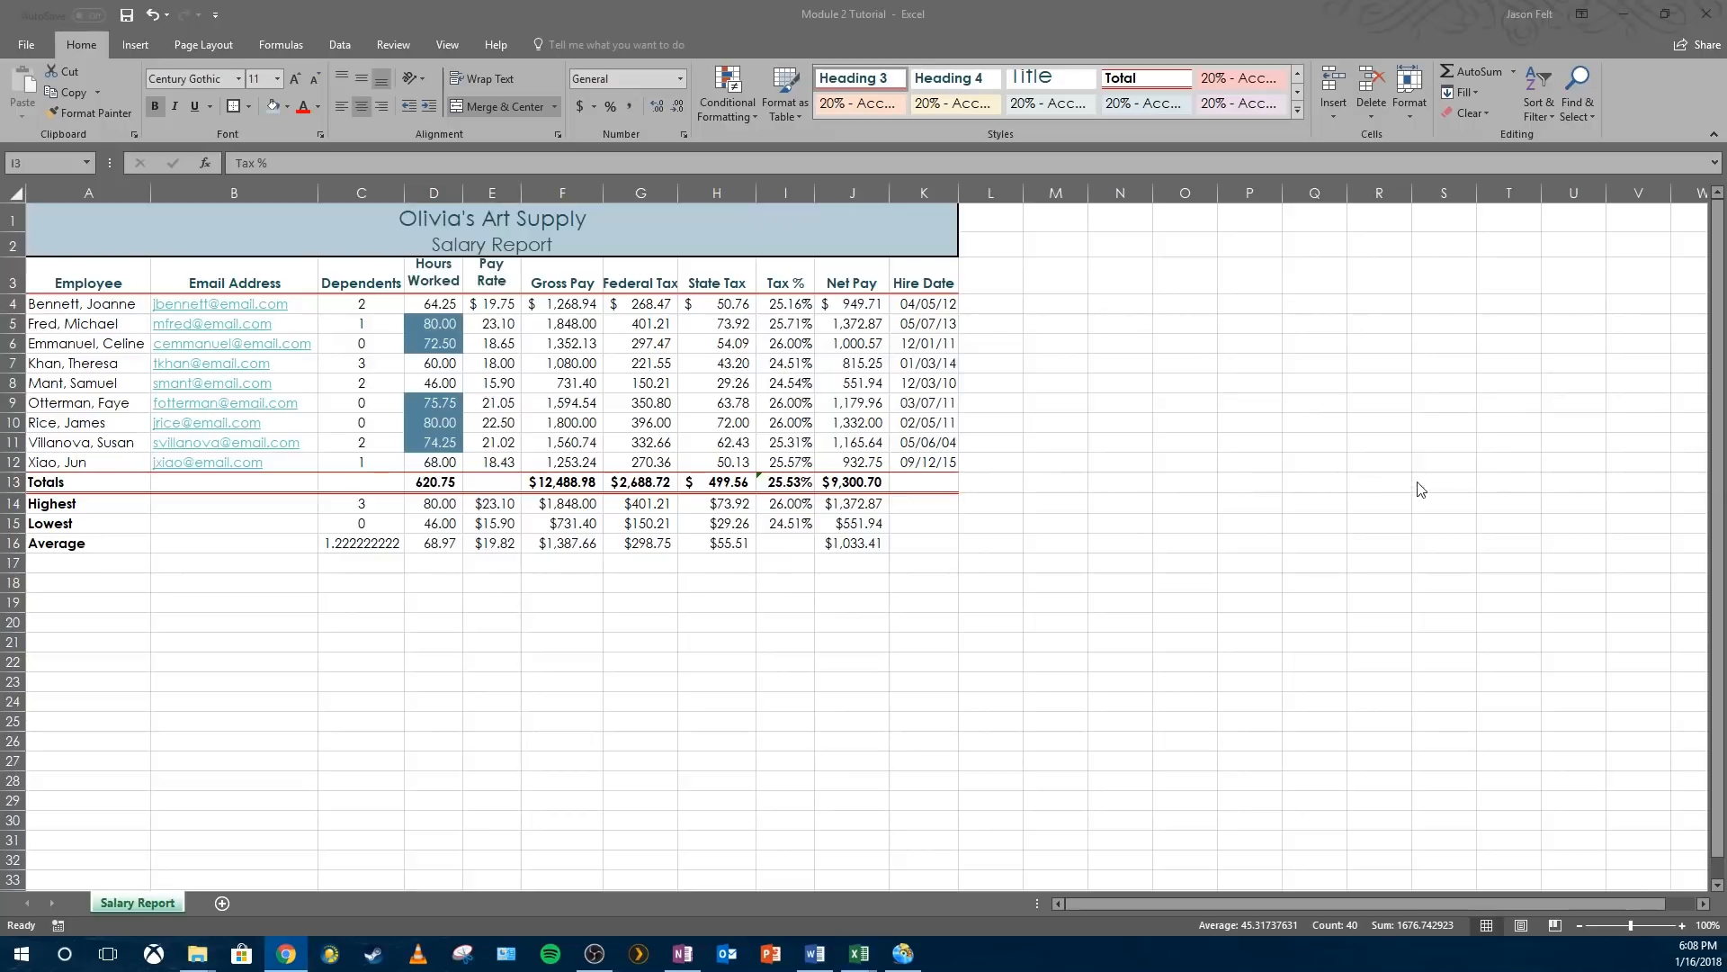
pyautogui.hotkey('alt', 'Tab')
pyautogui.click(1372, 479)
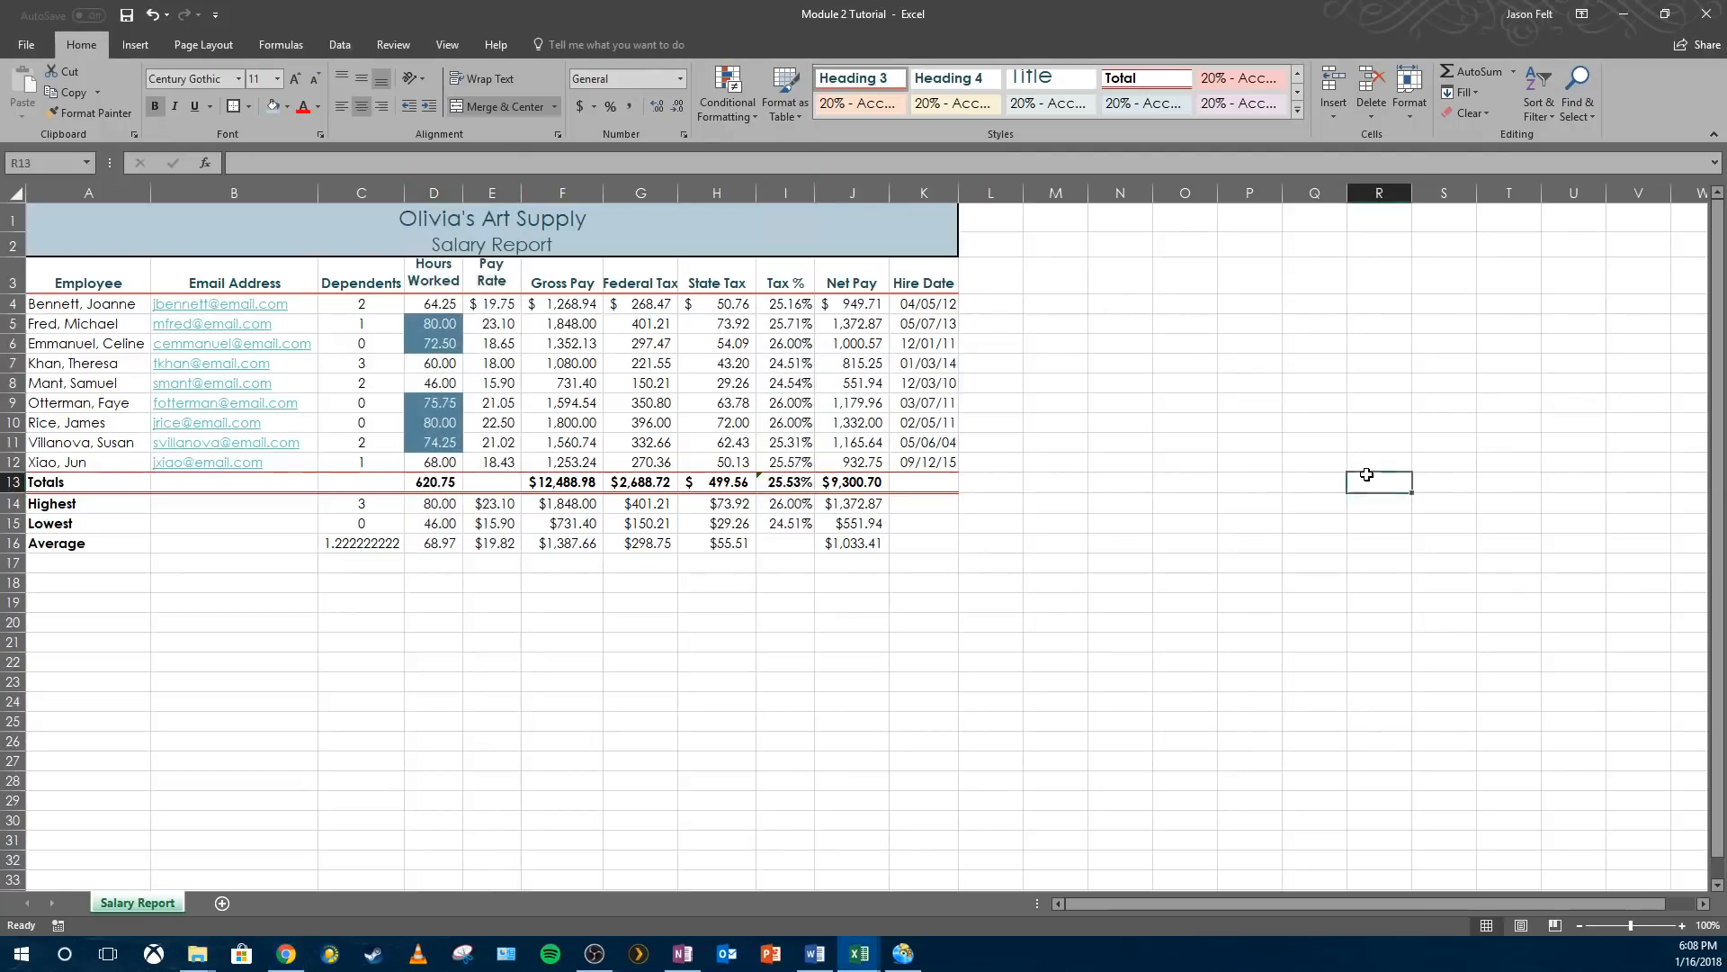
pyautogui.click(553, 194)
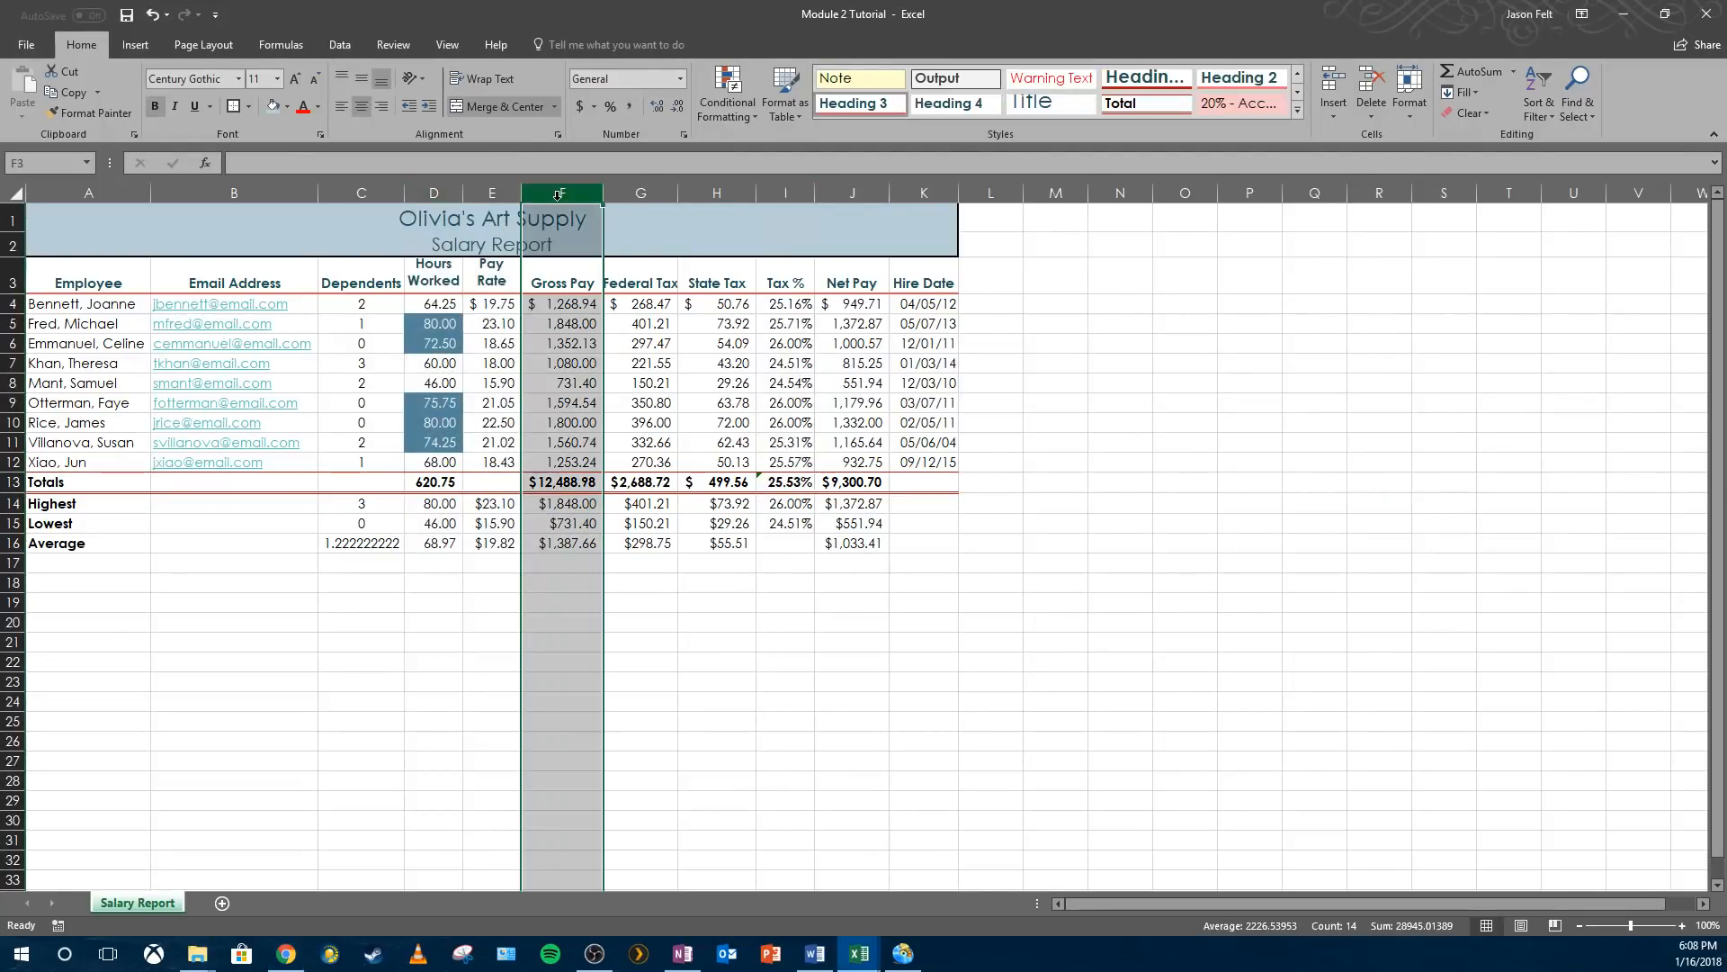
pyautogui.moveTo(562, 197); pyautogui.dragTo(641, 194)
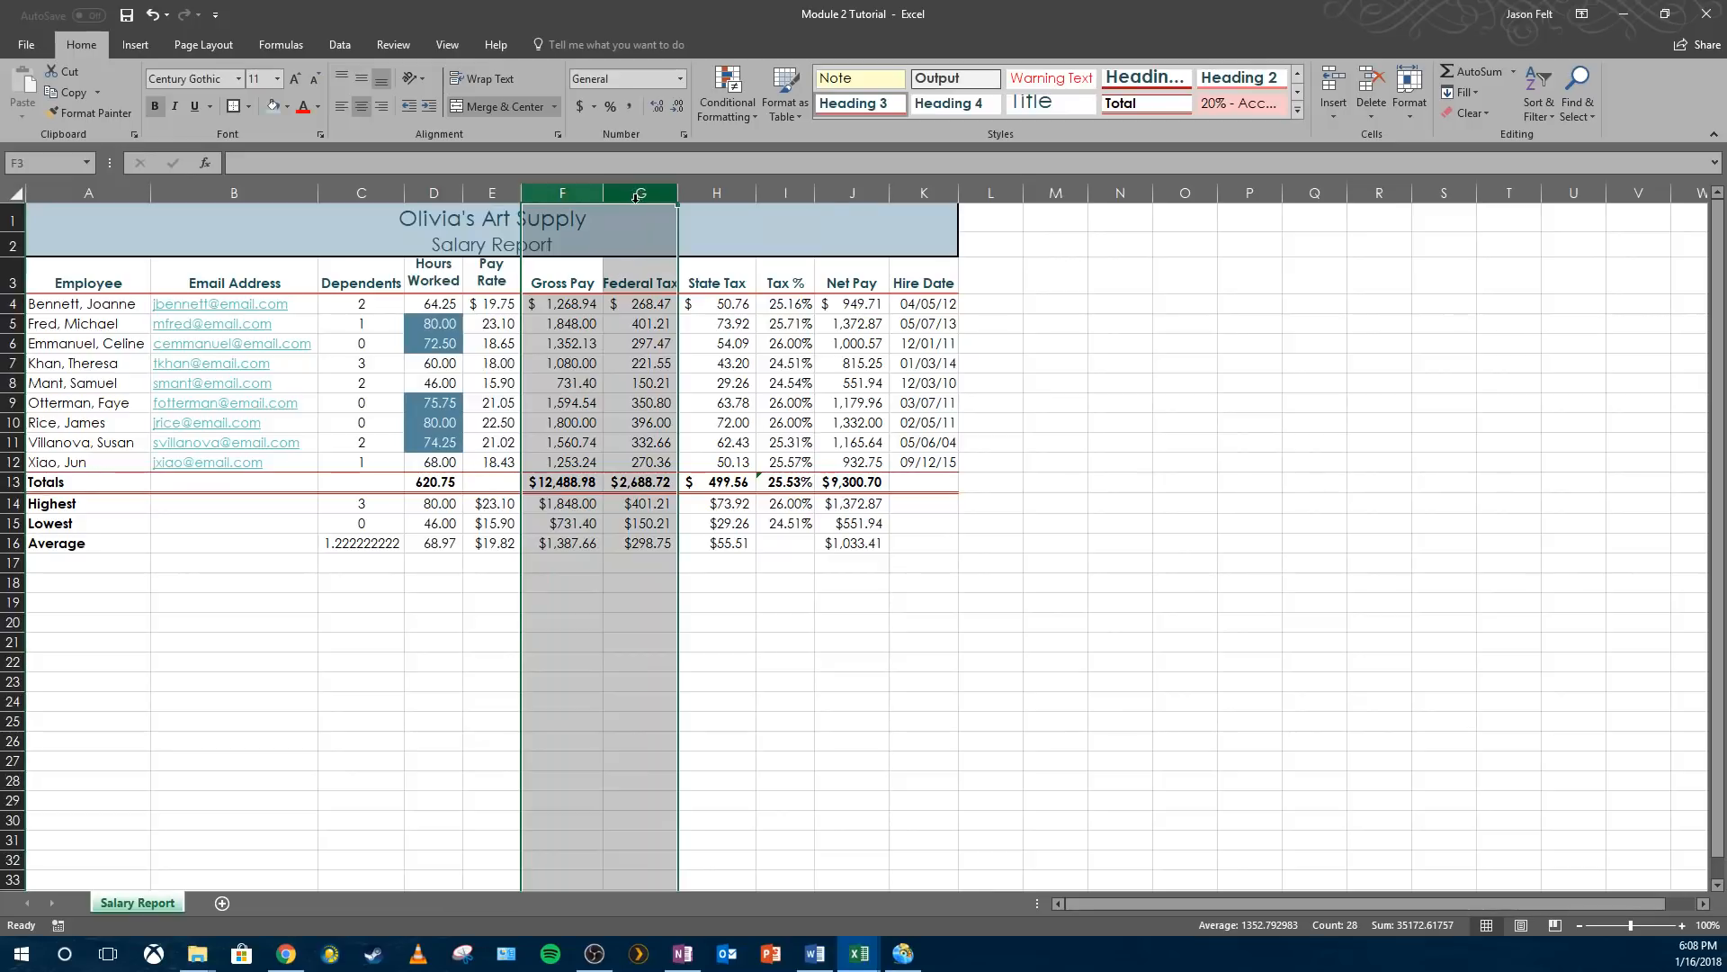
pyautogui.keyDown('ctrl'); pyautogui.click(826, 185); pyautogui.keyUp('ctrl')
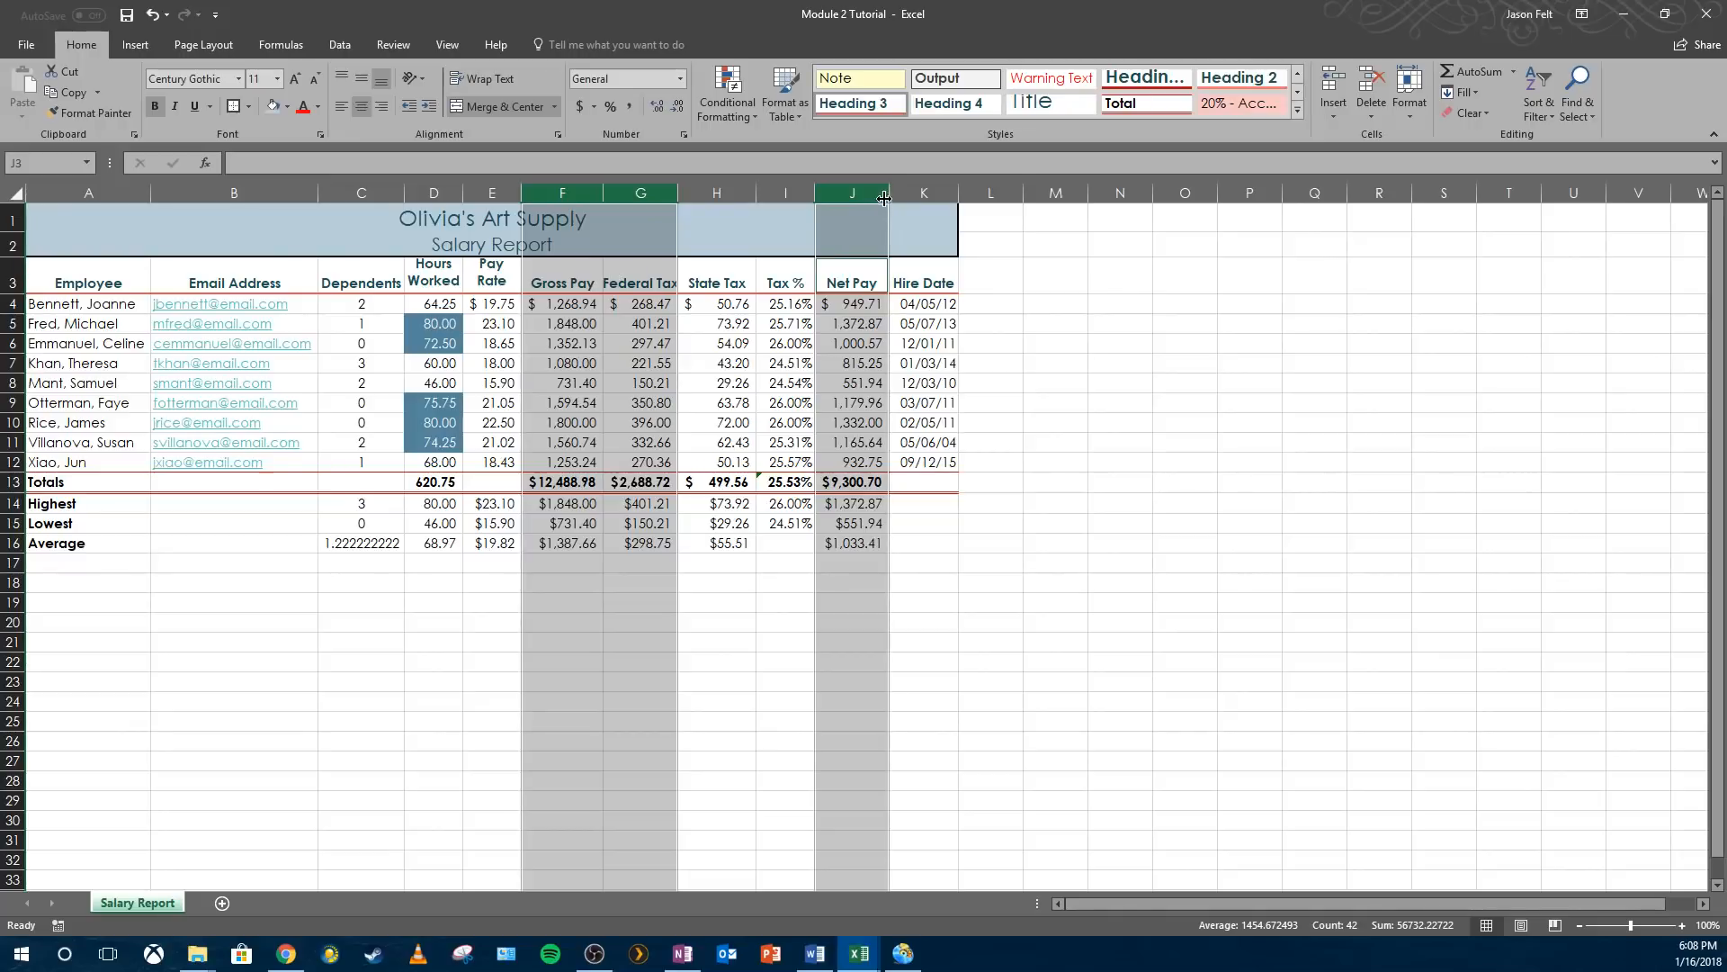
pyautogui.click(829, 189)
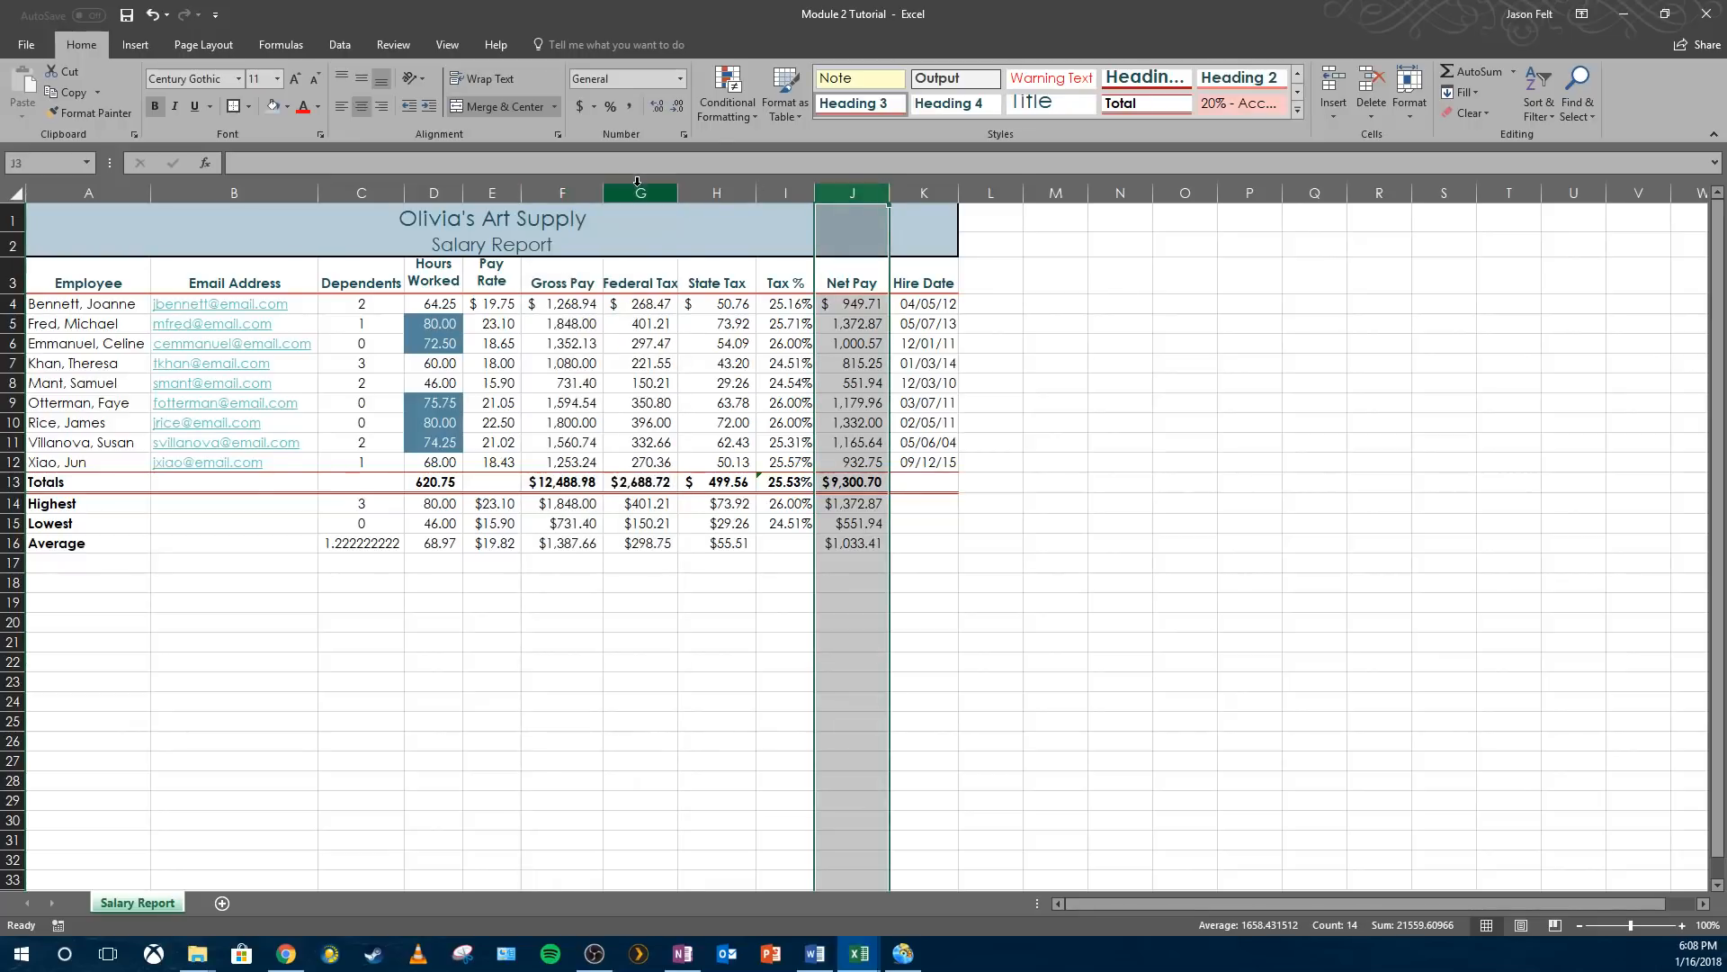
# - Set the width of the Gross Pay, Federal Tax, Net Pay and Hire Date columns (F, G, J and K) to 11.00
pyautogui.moveTo(562, 191); pyautogui.dragTo(612, 191)
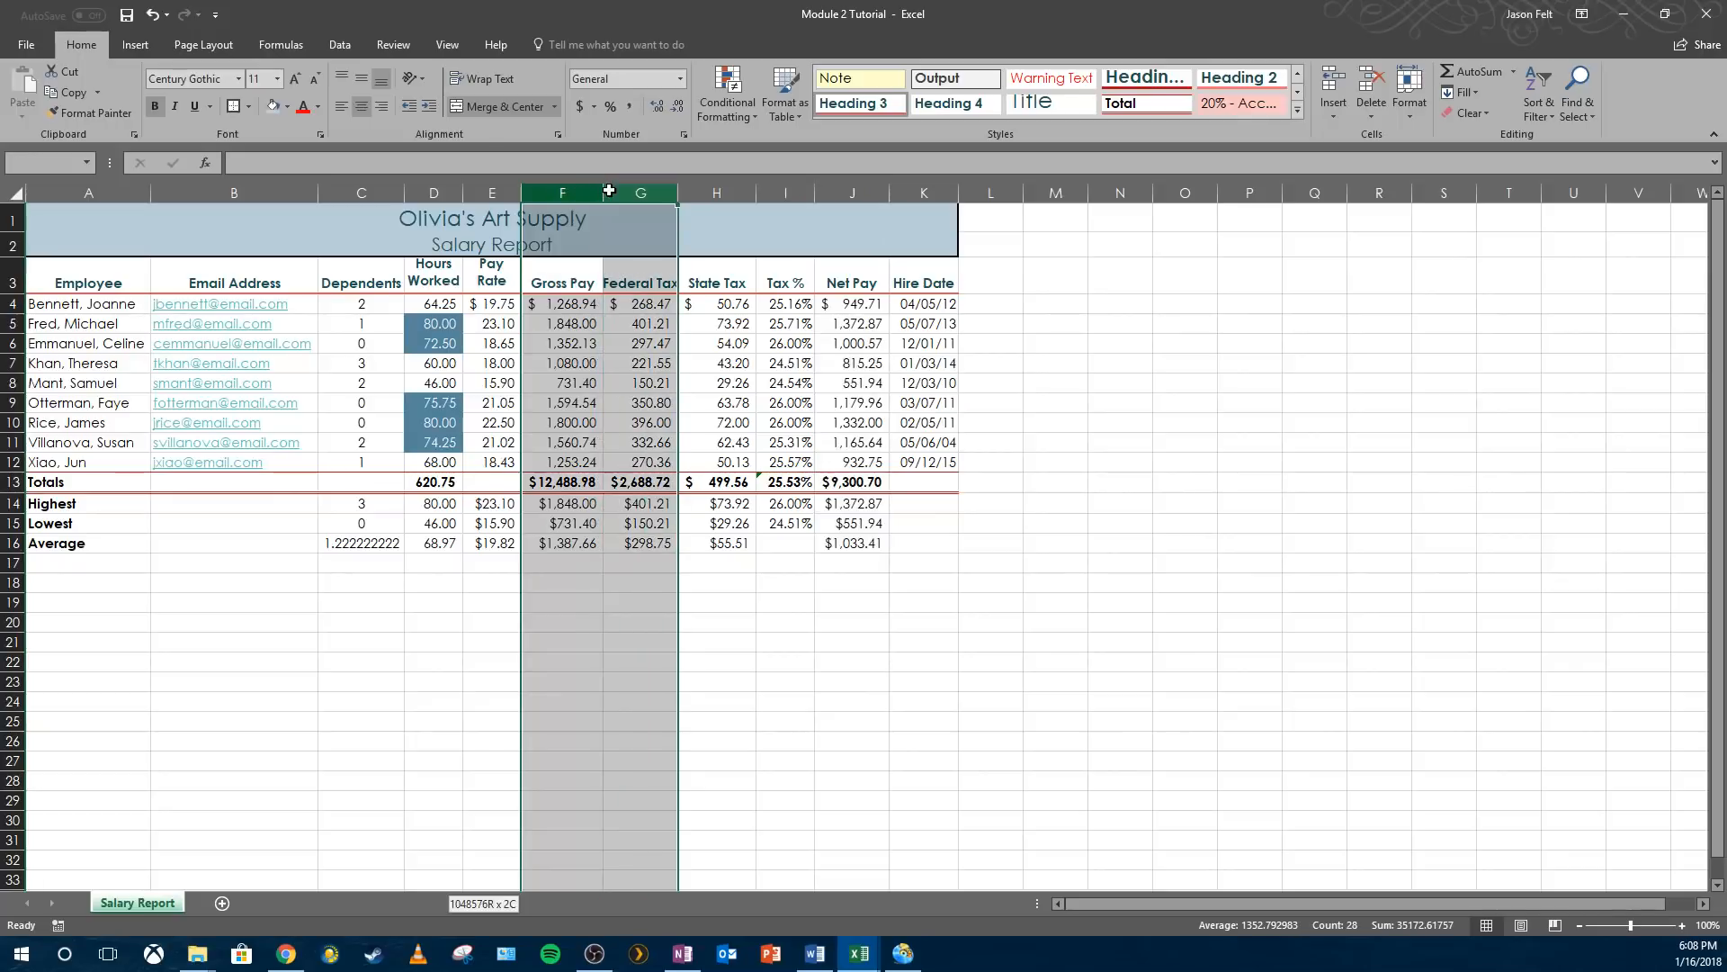
pyautogui.keyDown('ctrl'); pyautogui.click(831, 195); pyautogui.keyUp('ctrl')
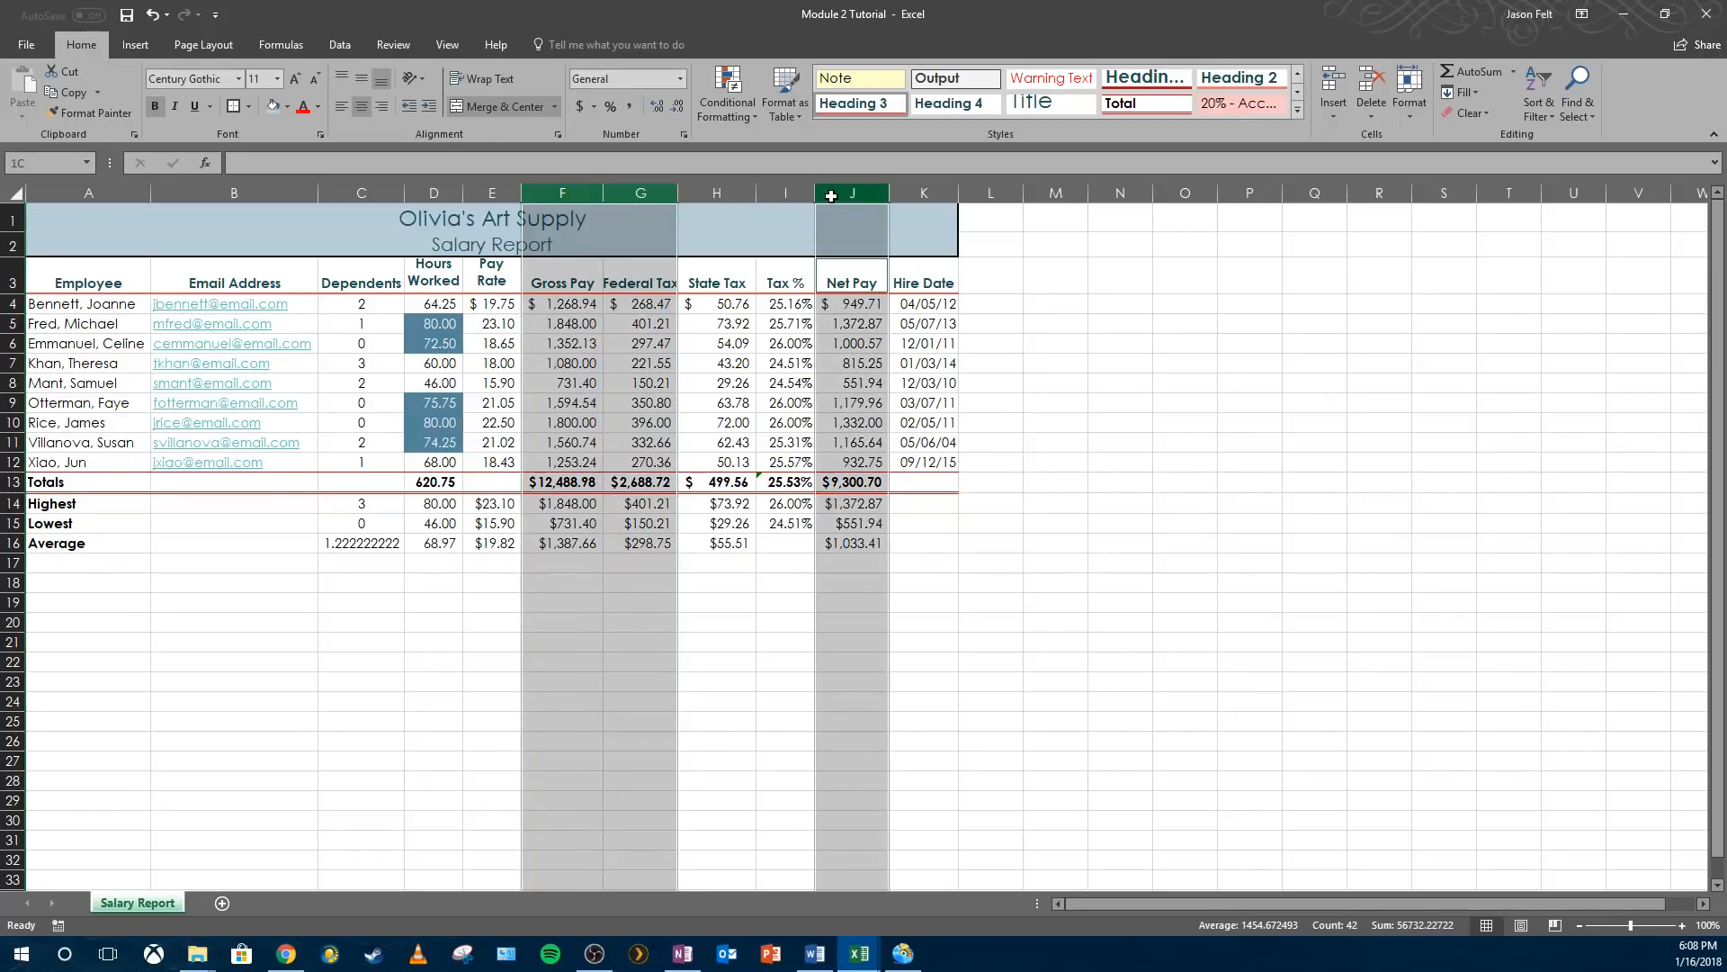
pyautogui.moveTo(830, 196); pyautogui.dragTo(922, 202)
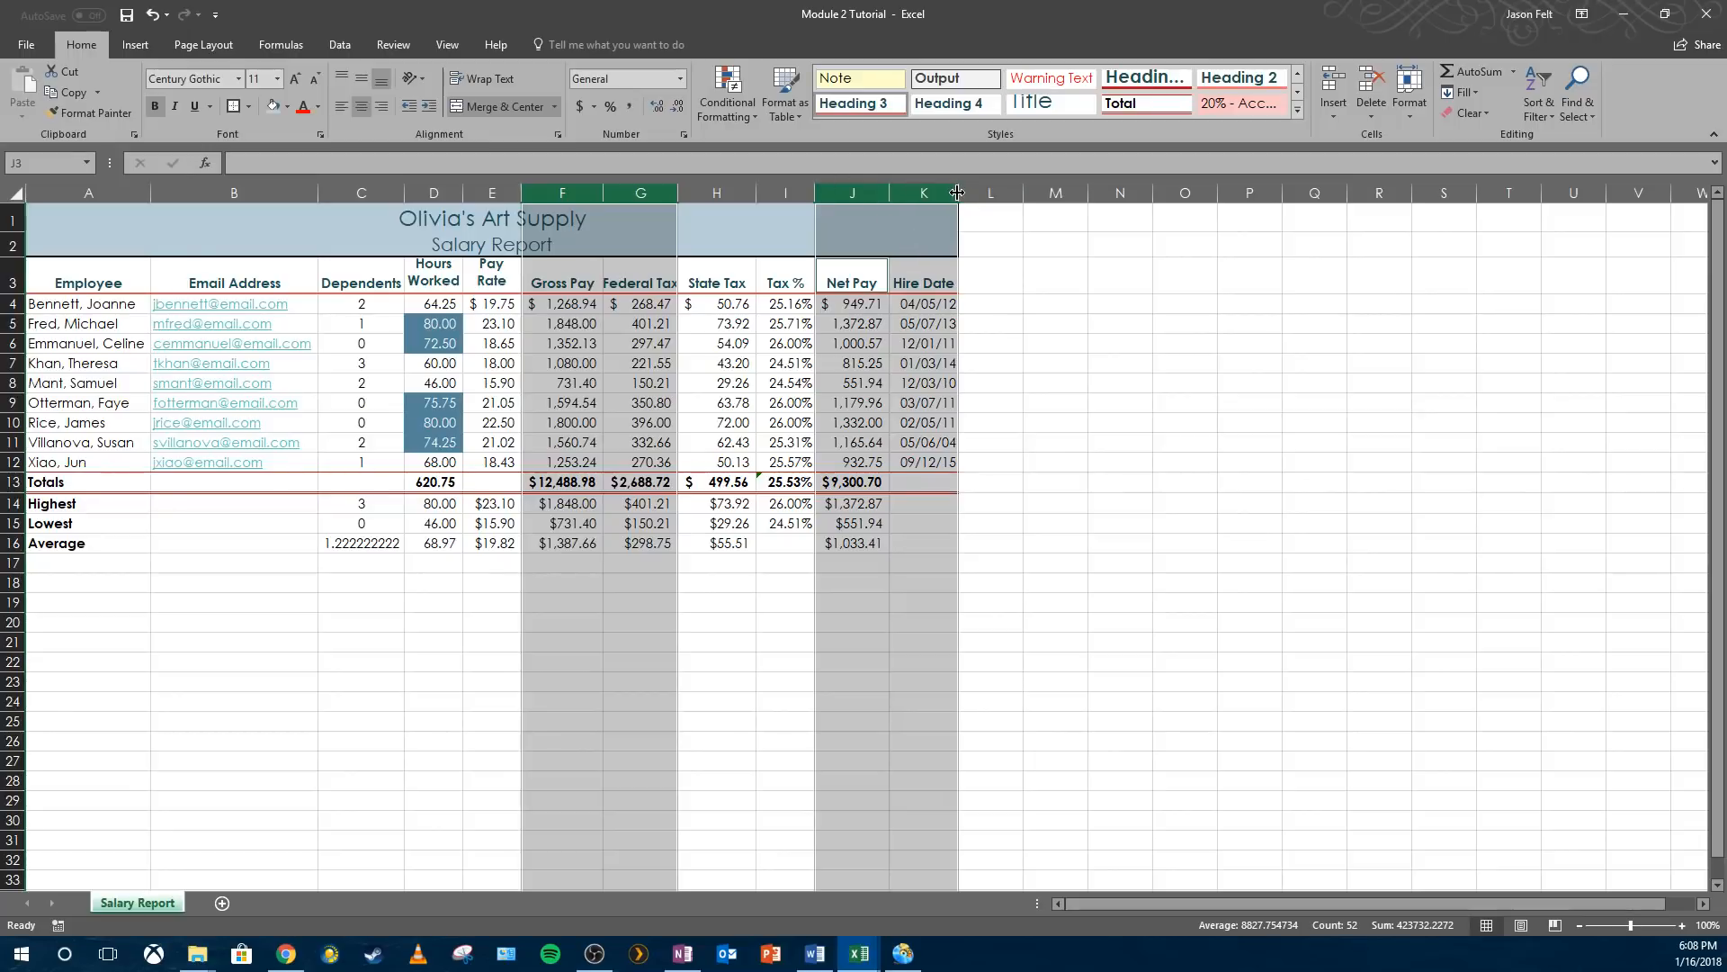
pyautogui.moveTo(957, 193); pyautogui.dragTo(972, 191)
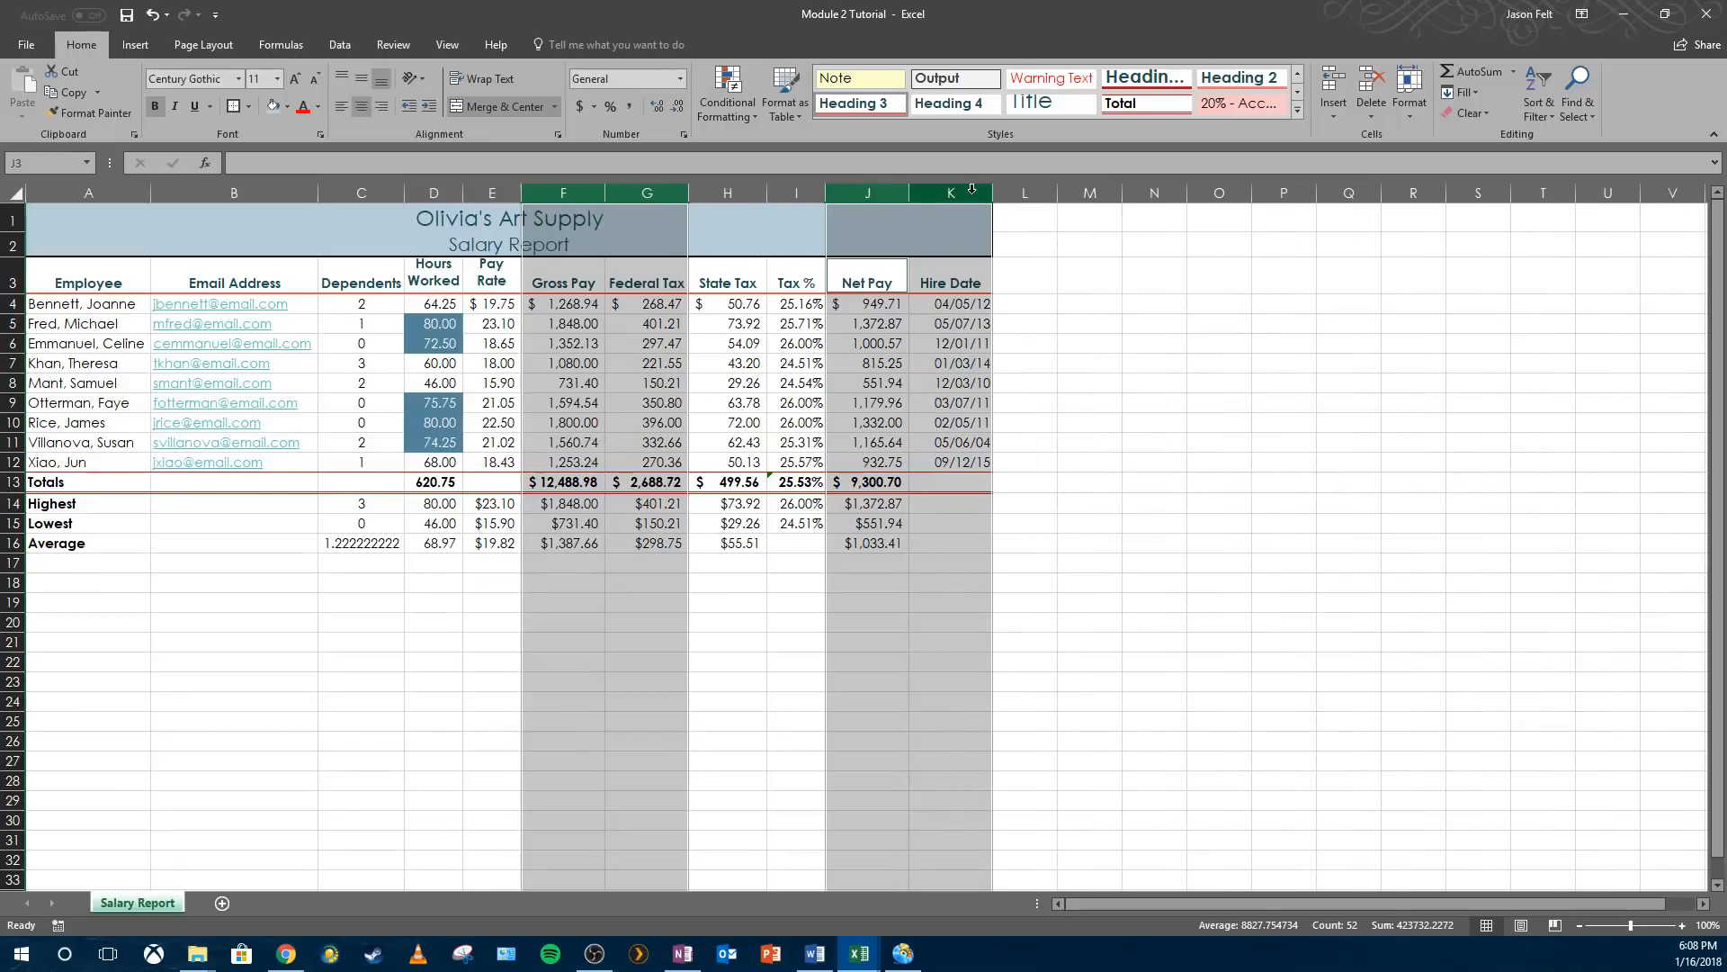
pyautogui.click(151, 14)
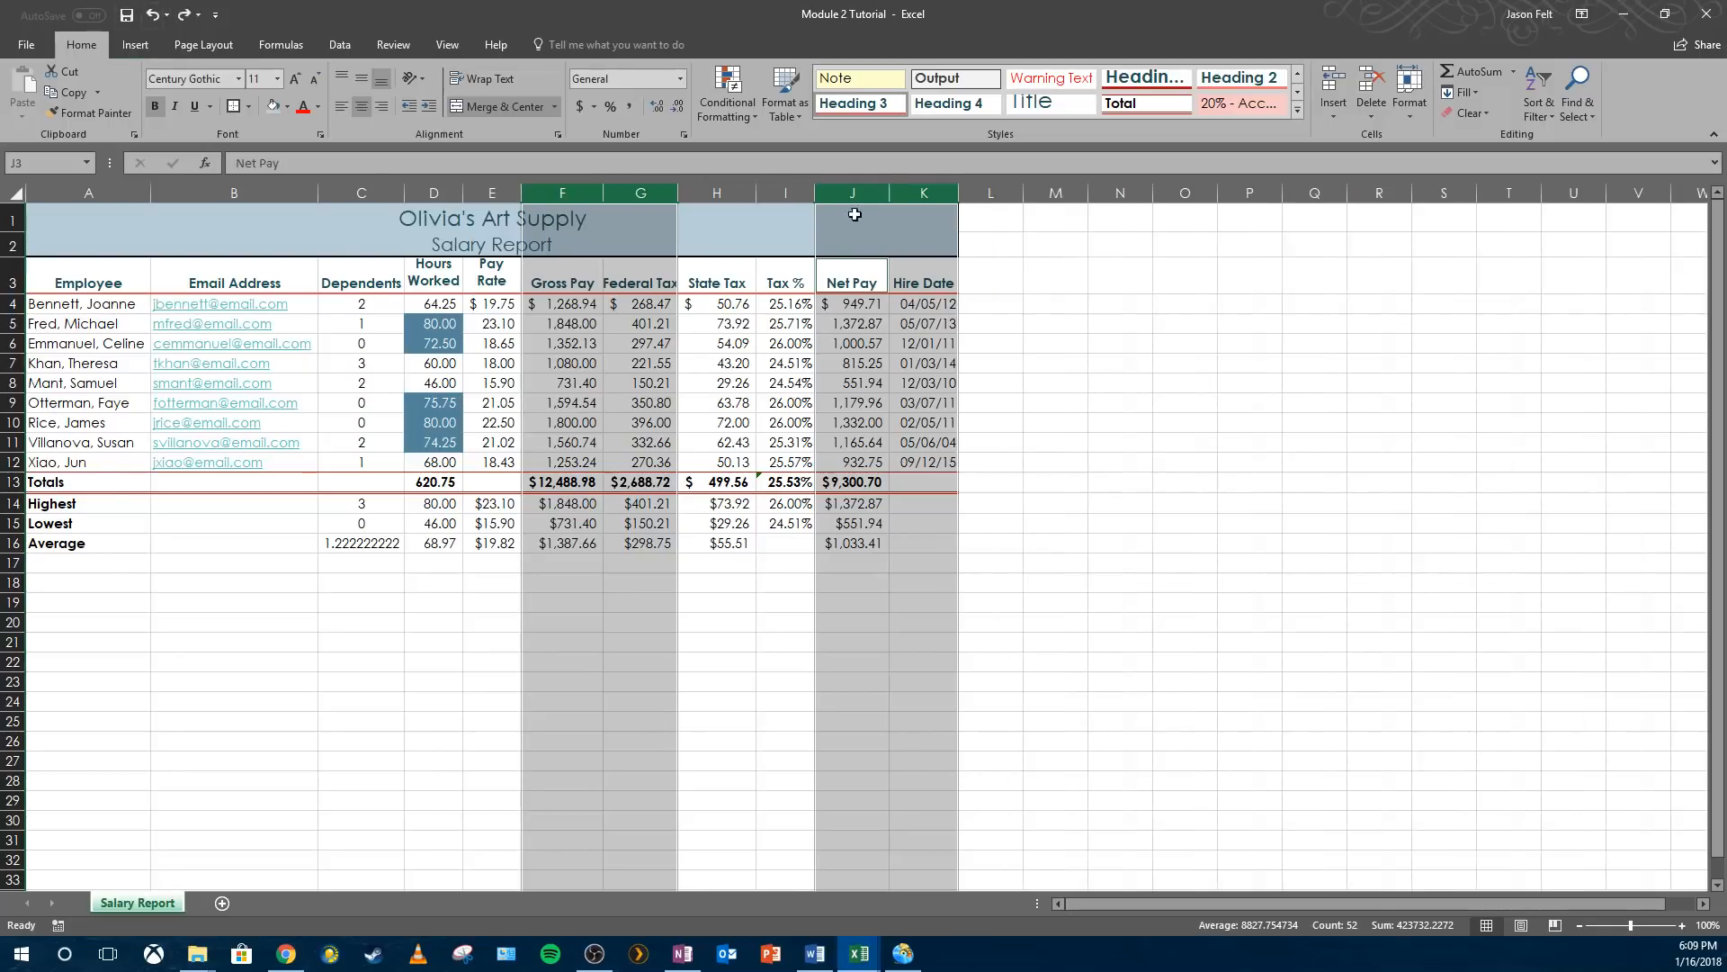
pyautogui.rightClick(874, 193)
pyautogui.click(952, 402)
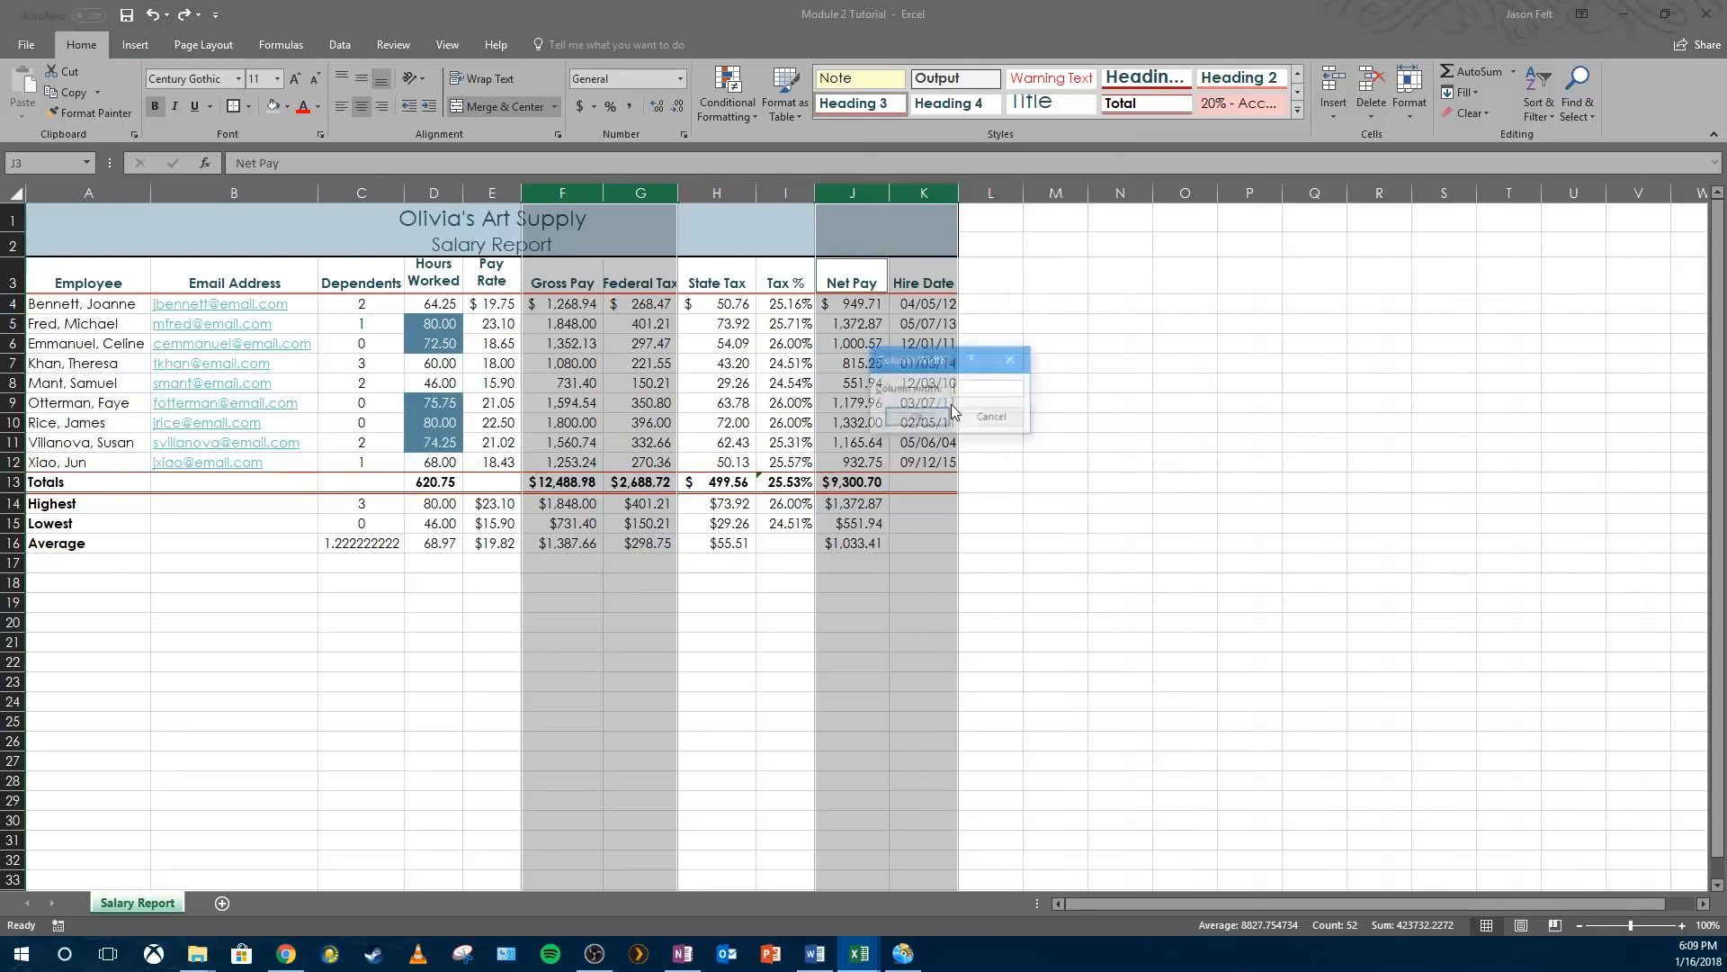
pyautogui.write('11')
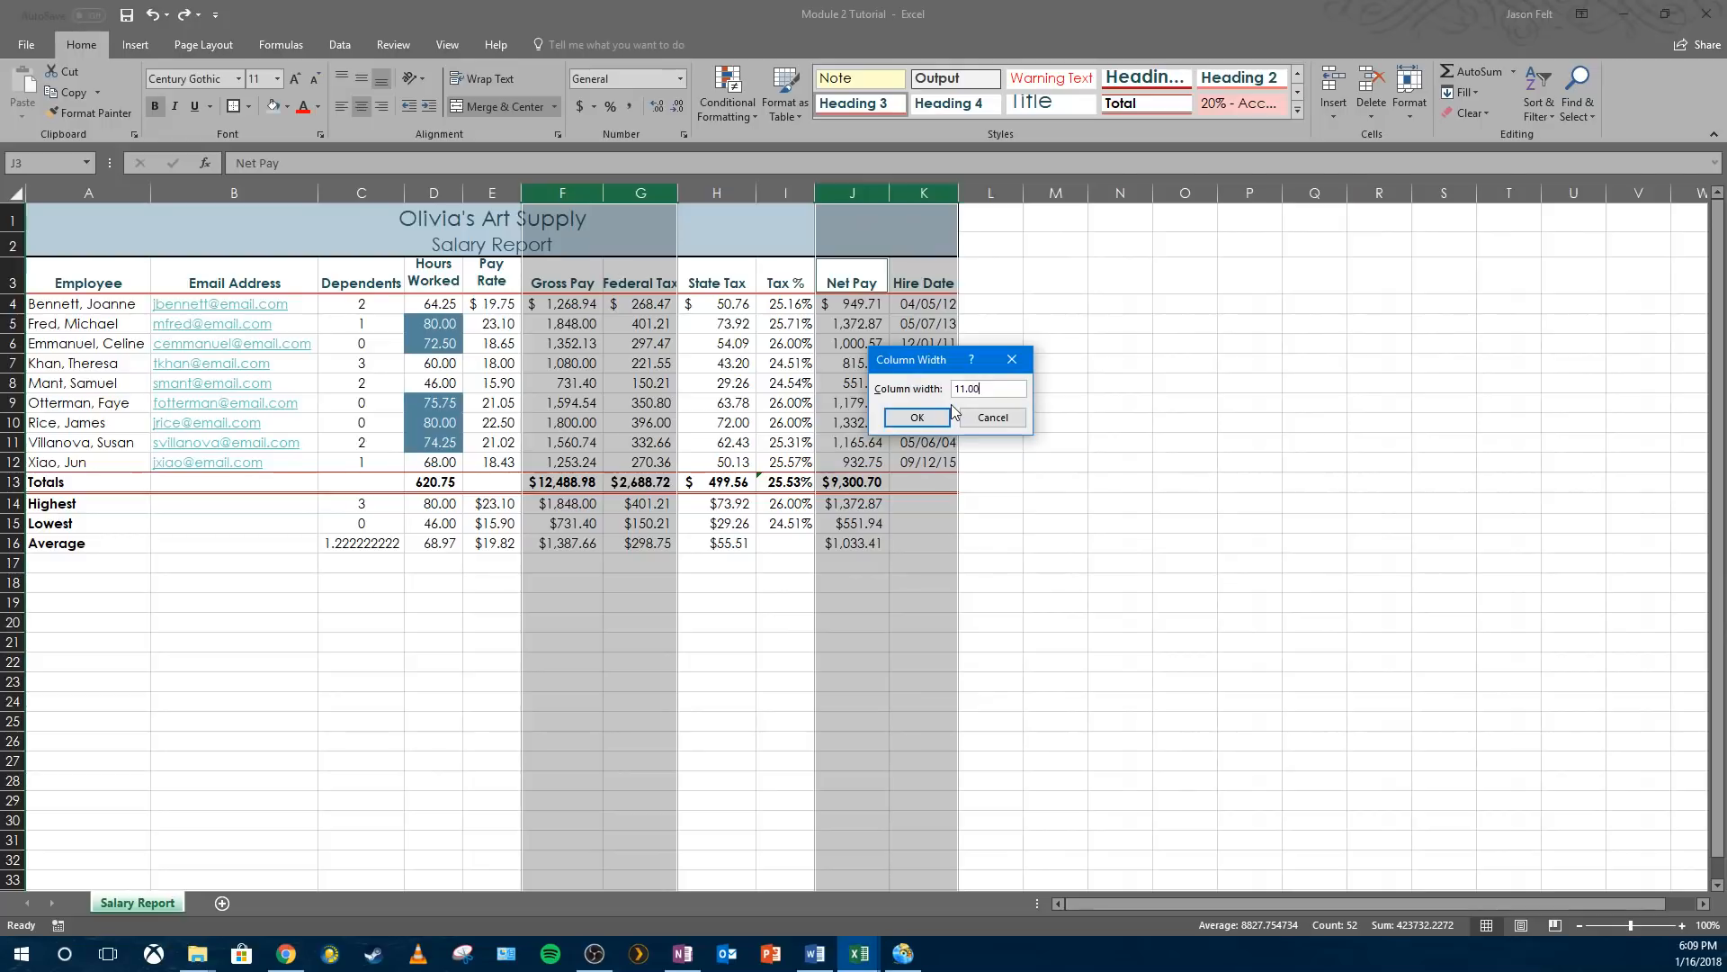
pyautogui.press('Return')
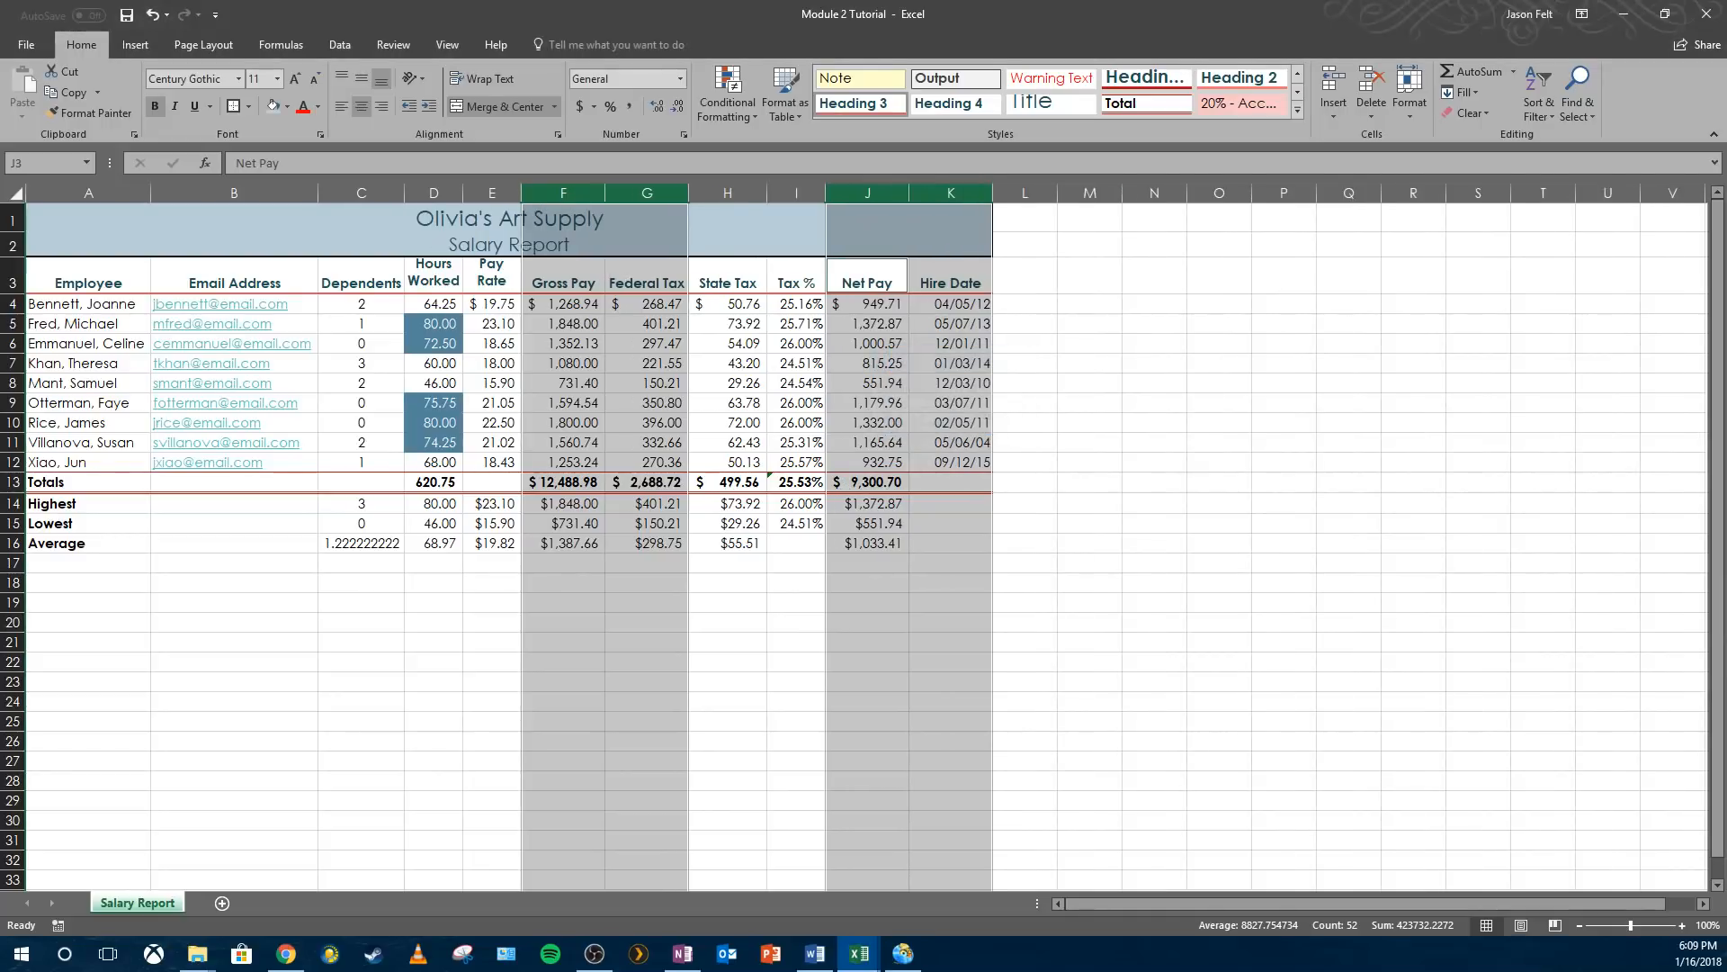
pyautogui.click(1156, 661)
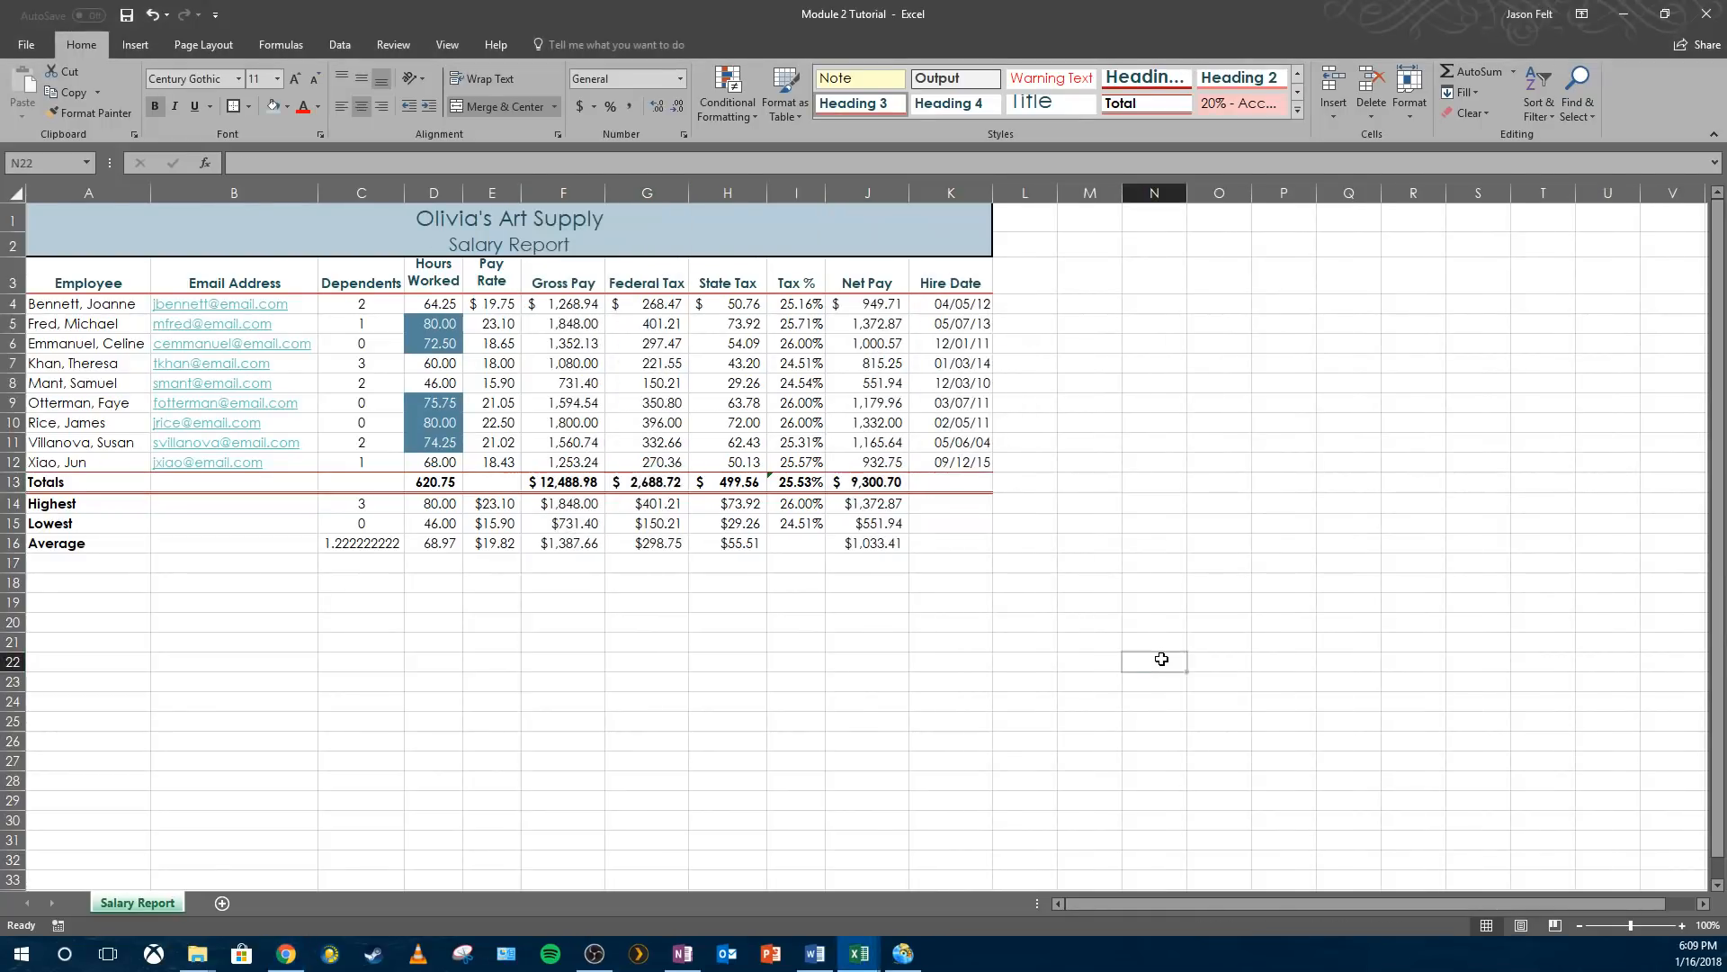
pyautogui.scroll(-1, 1503, 679)
pyautogui.scroll(1, 1502, 679)
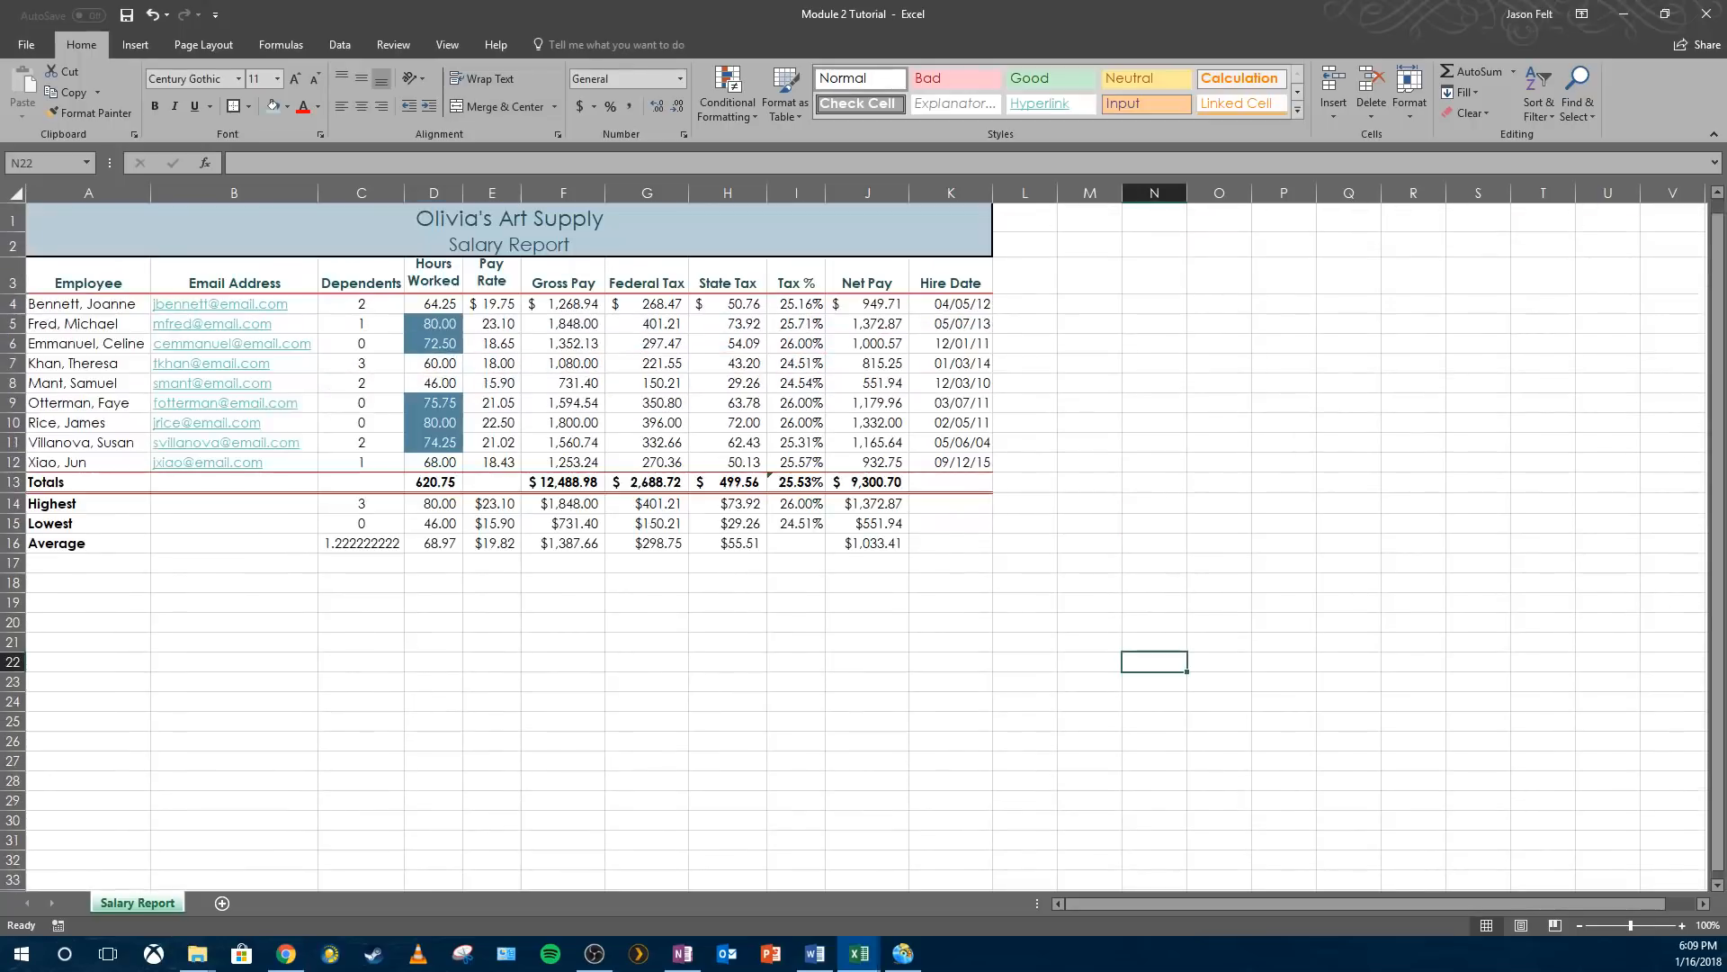
pyautogui.click(1503, 679)
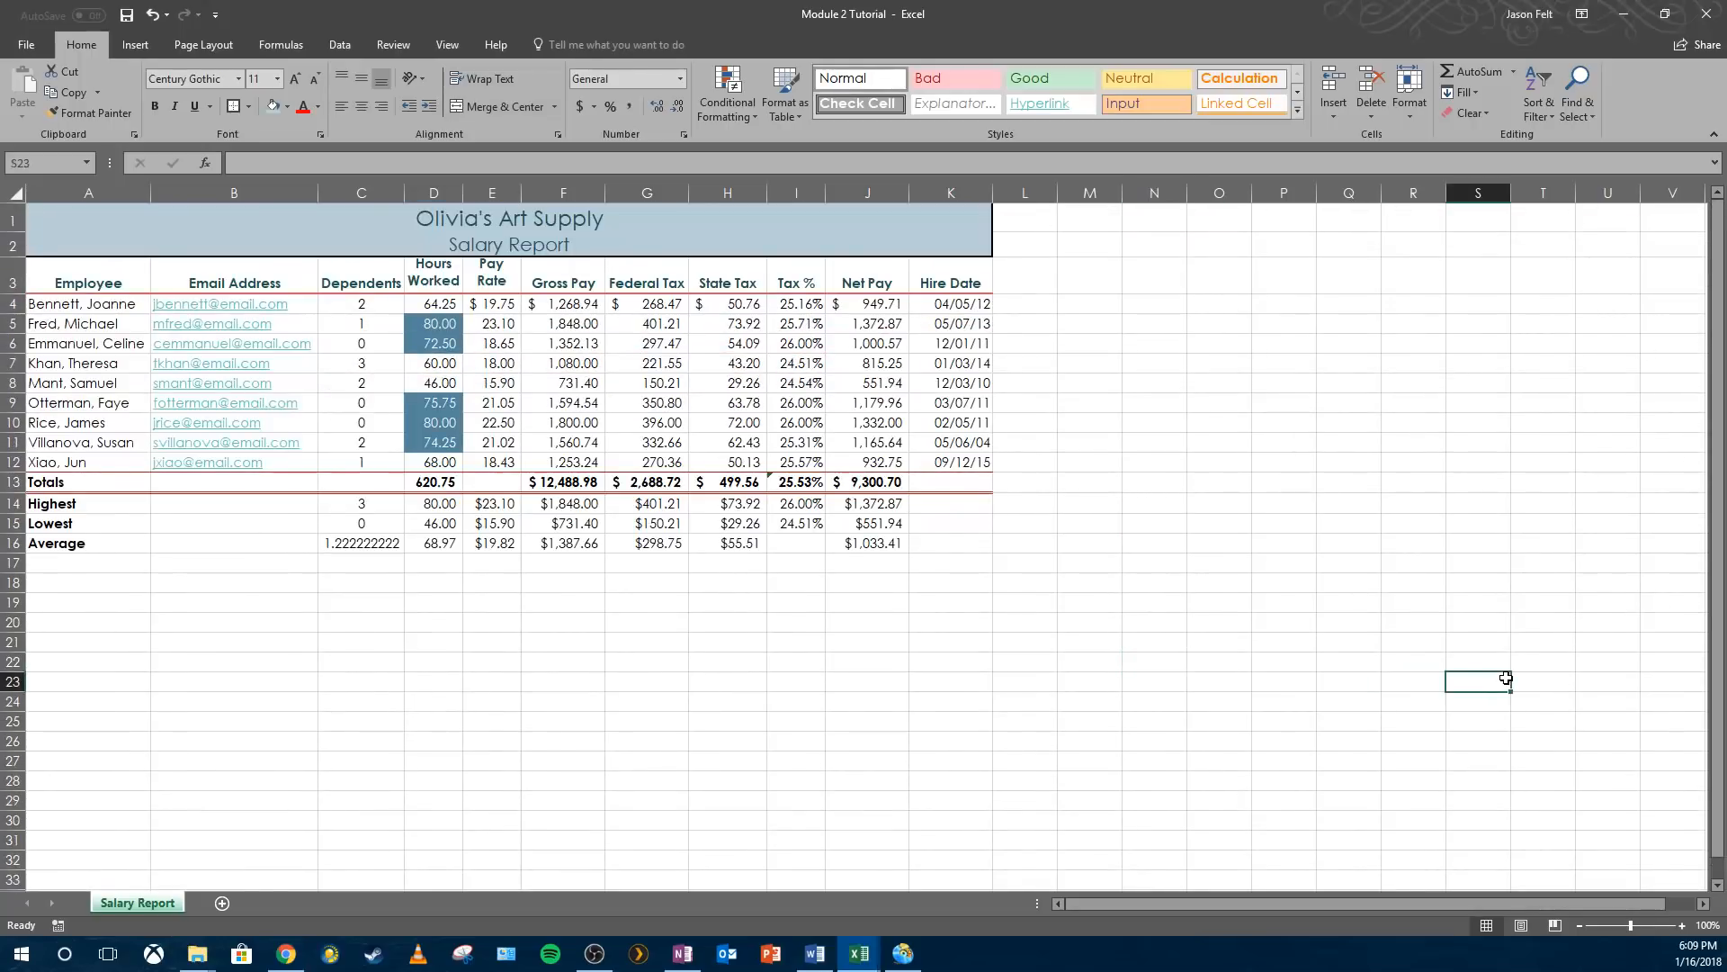
# - Try to enlarge heading row 3 to fit the wrapped Hourly Pay Rate heading, and undo the last resize
pyautogui.hotkey('alt', 'Tab')
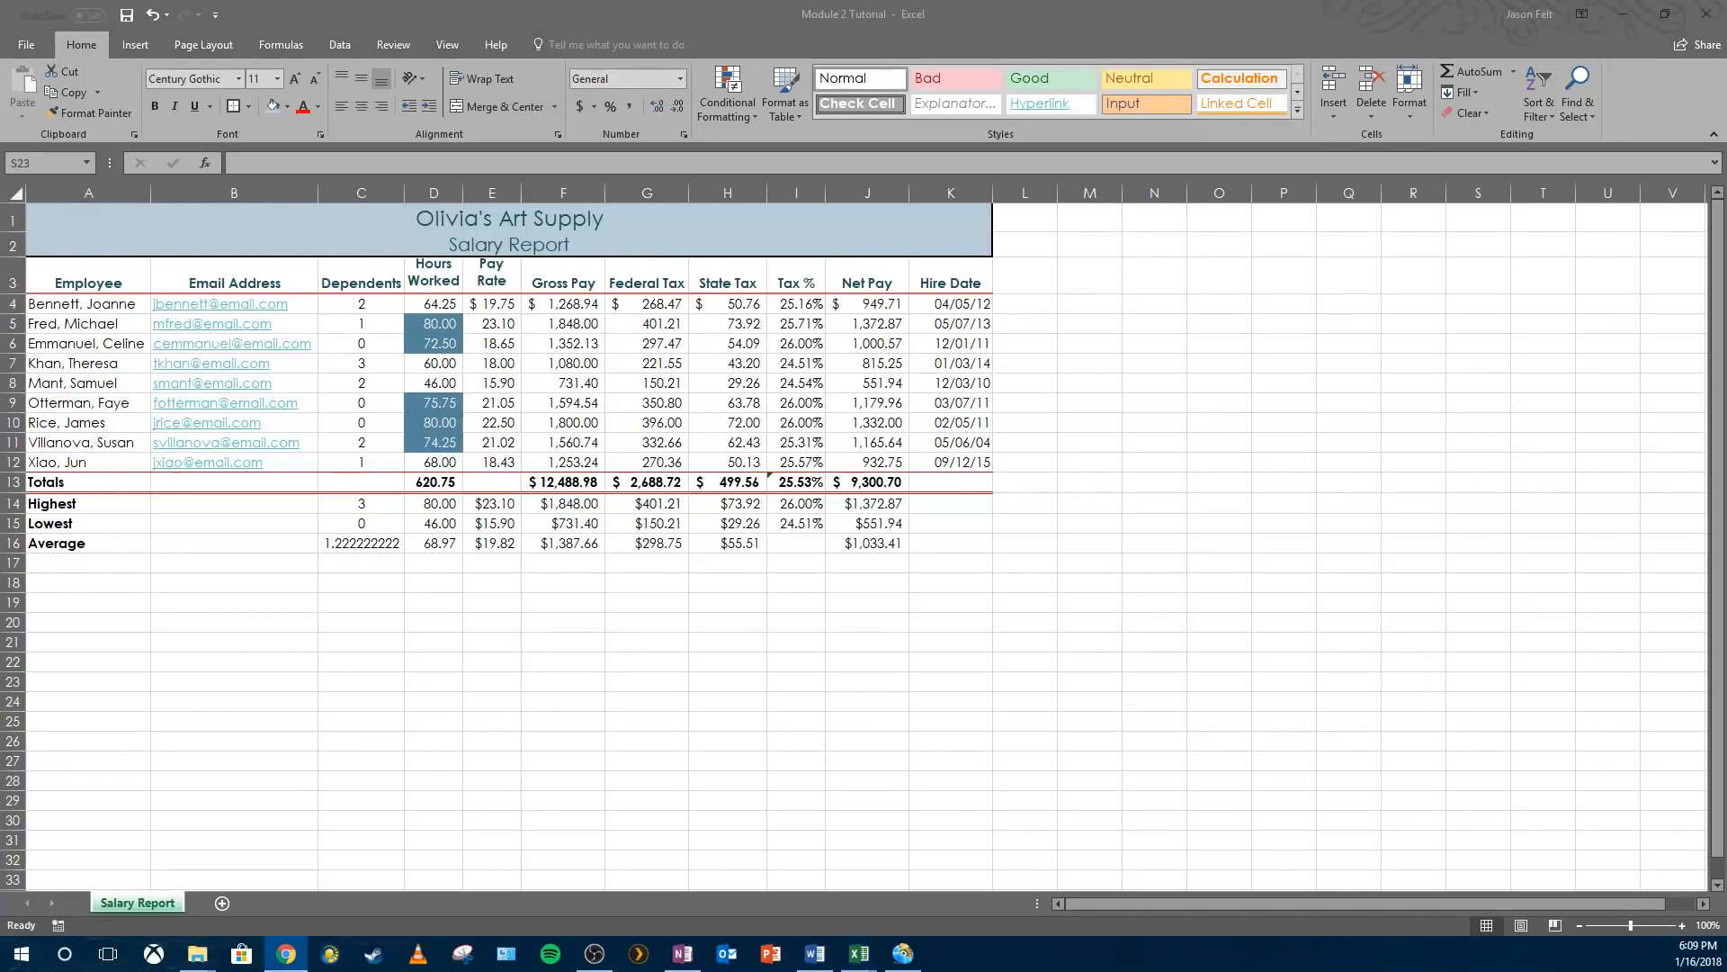
pyautogui.hotkey('alt', 'Tab')
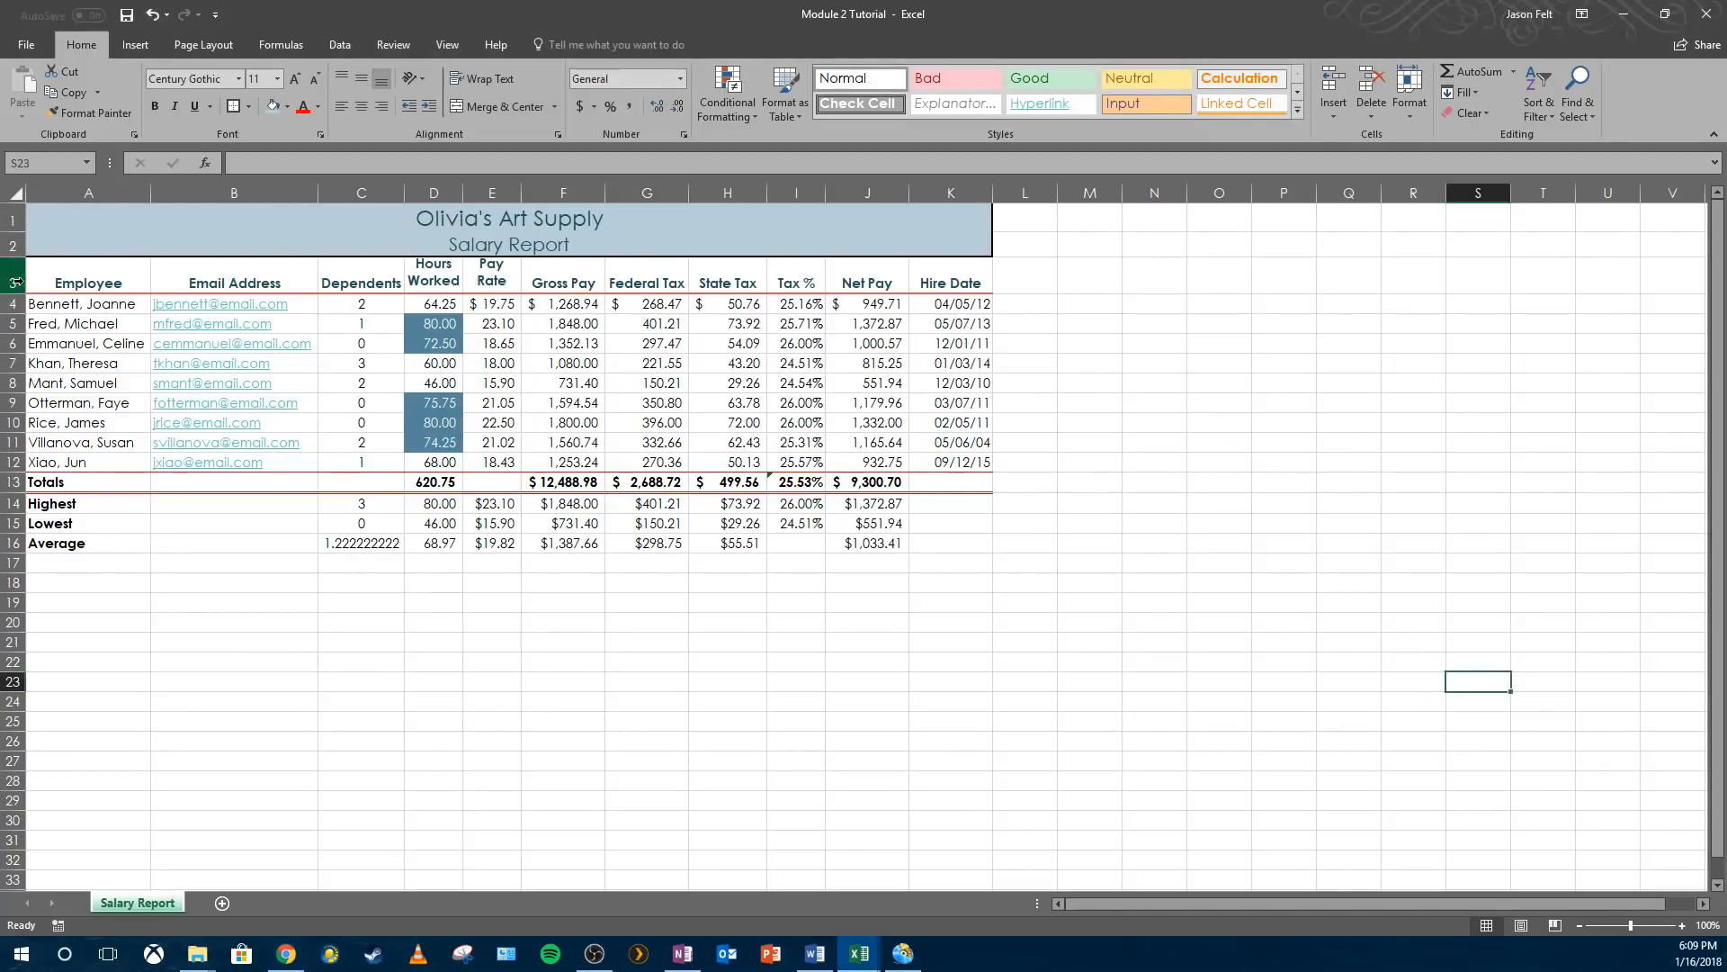
pyautogui.click(13, 277)
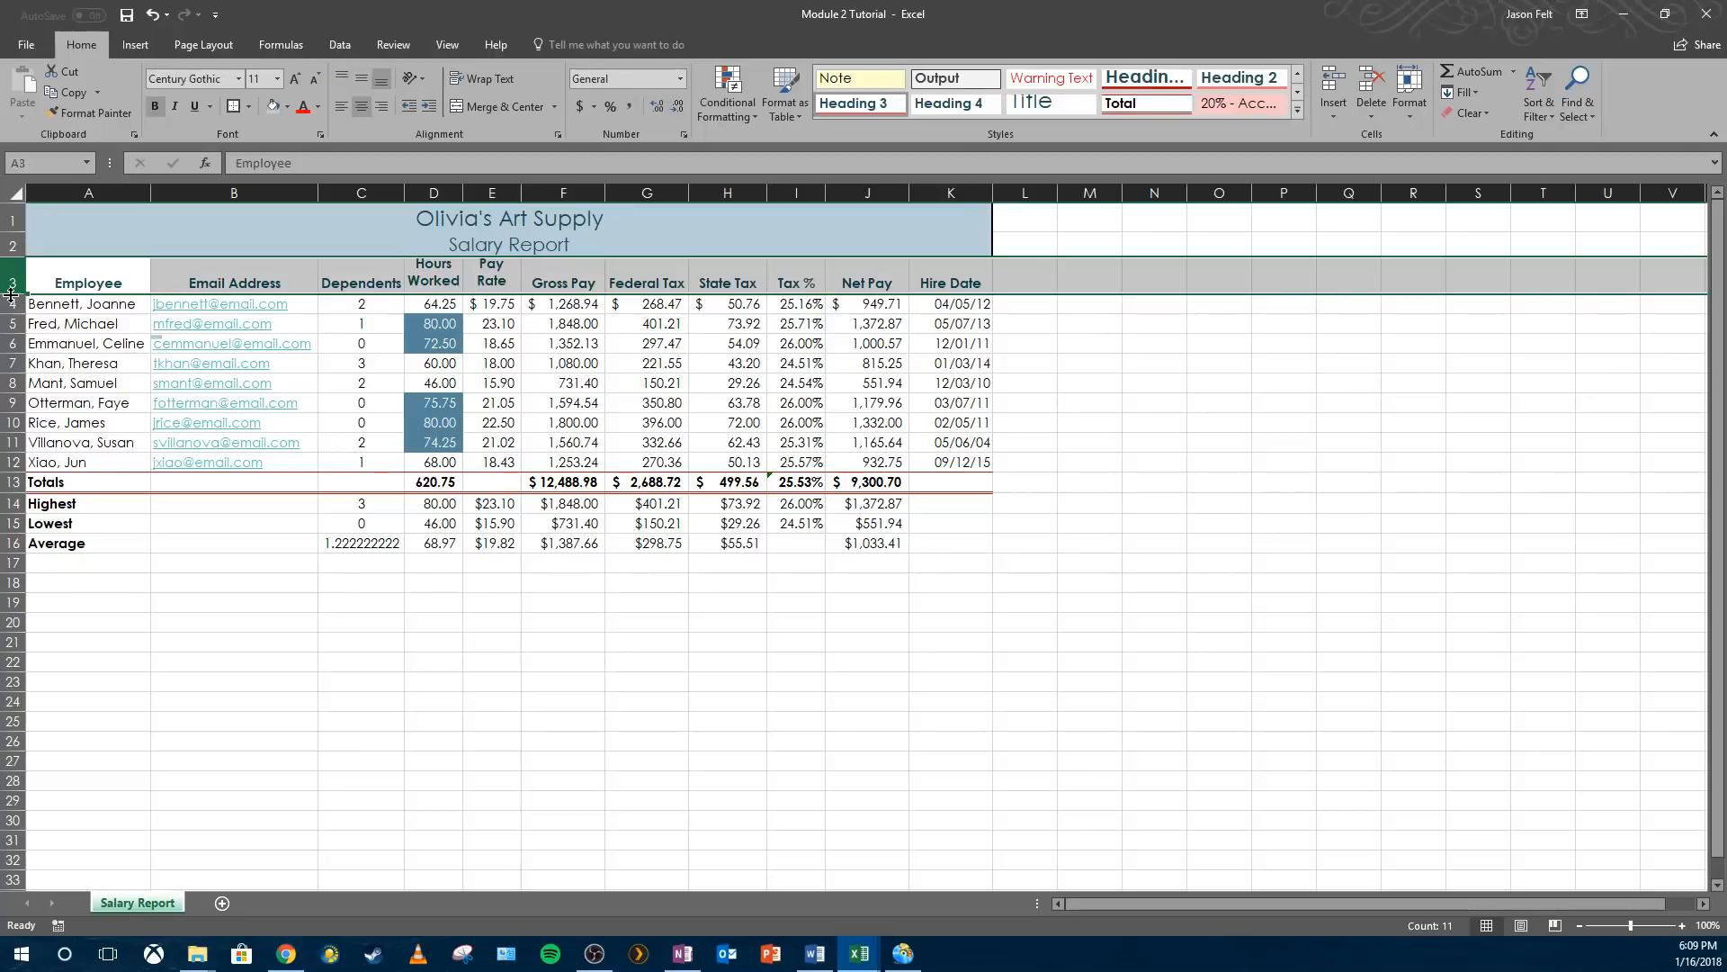
pyautogui.moveTo(13, 294); pyautogui.dragTo(13, 293)
pyautogui.click(564, 283)
pyautogui.click(431, 282)
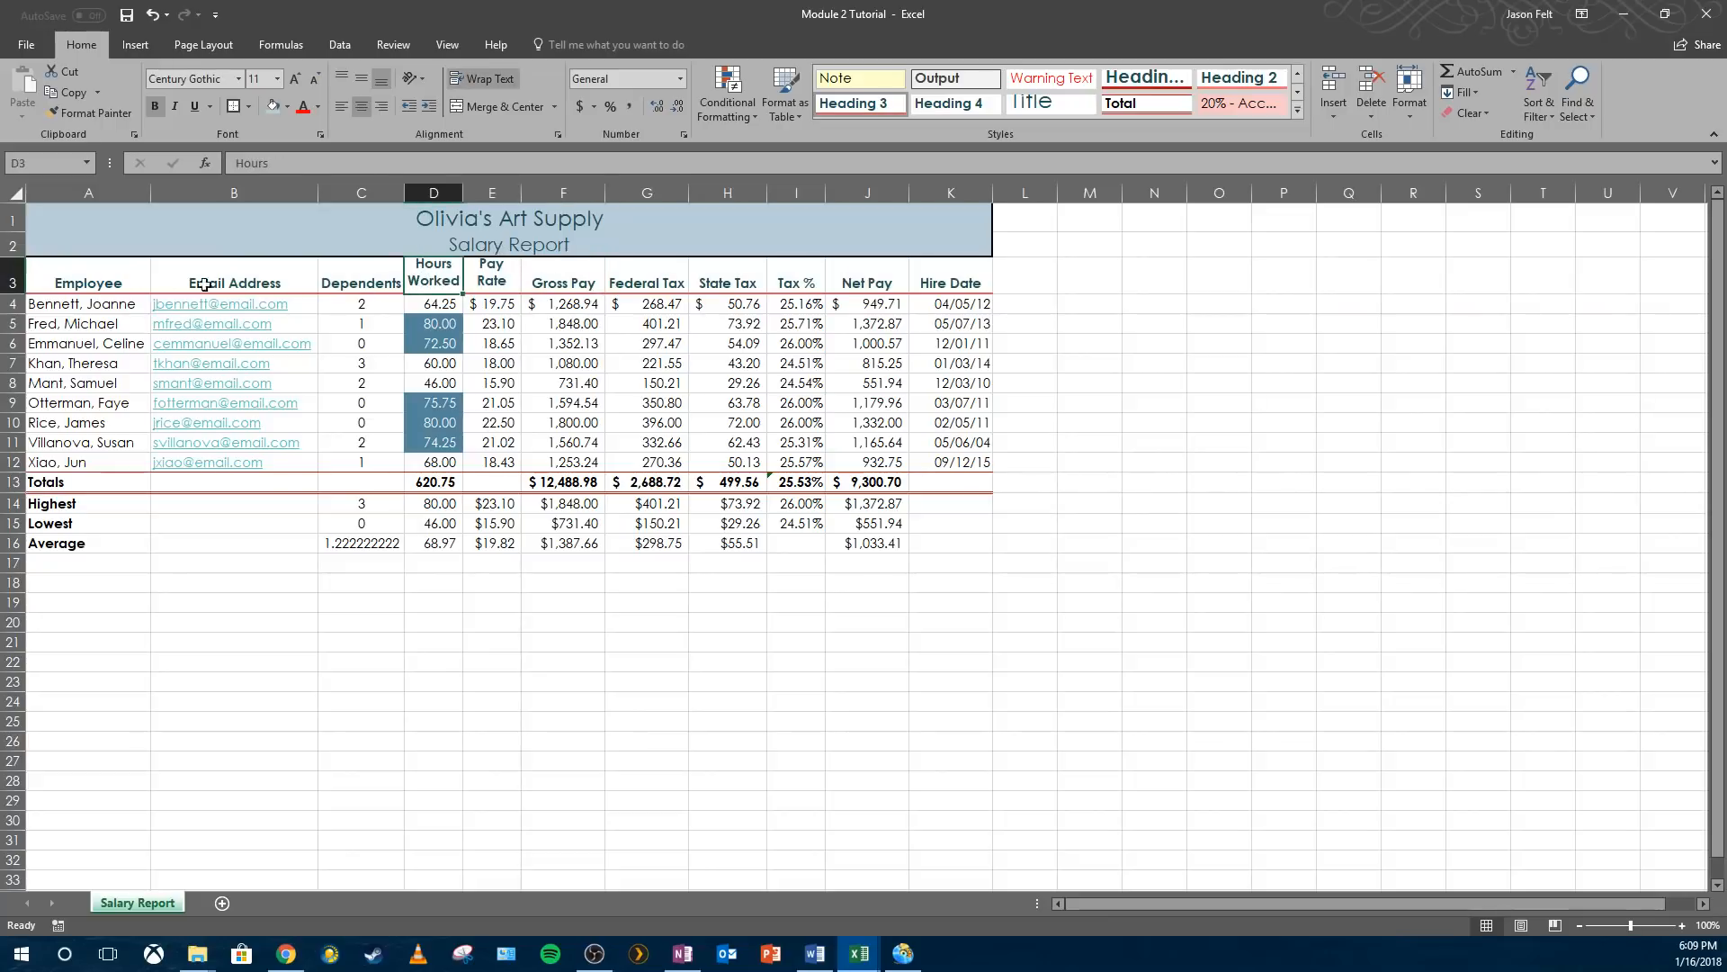
pyautogui.moveTo(16, 290); pyautogui.dragTo(17, 314)
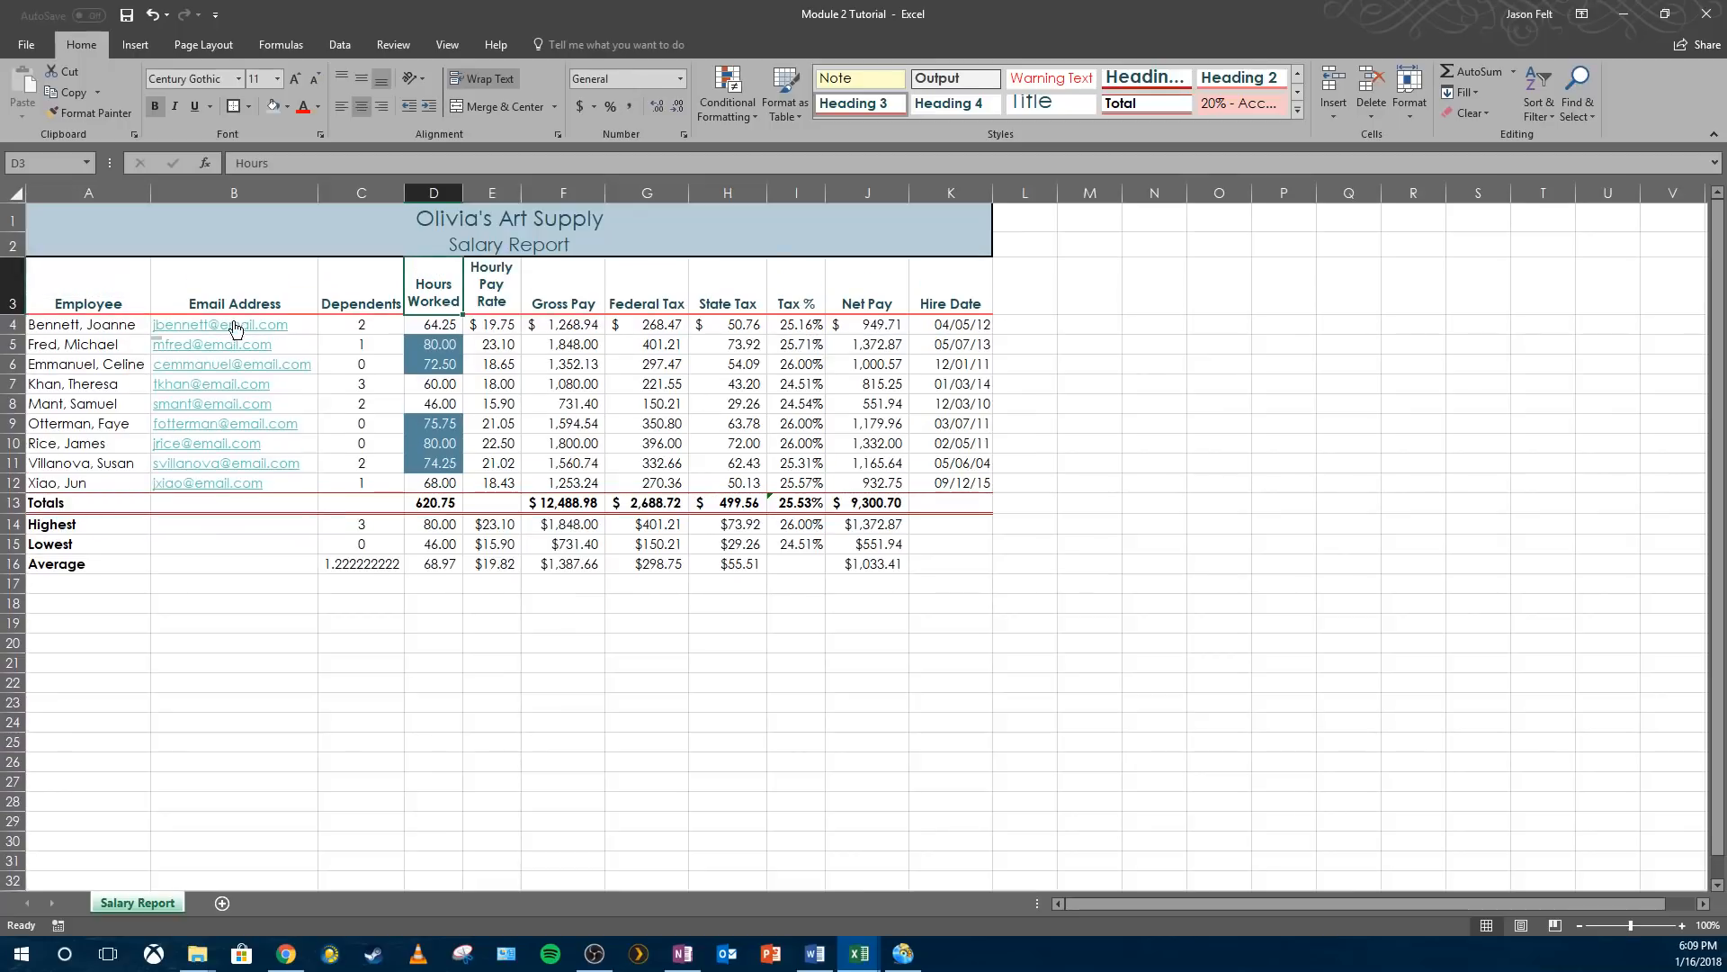
pyautogui.click(152, 14)
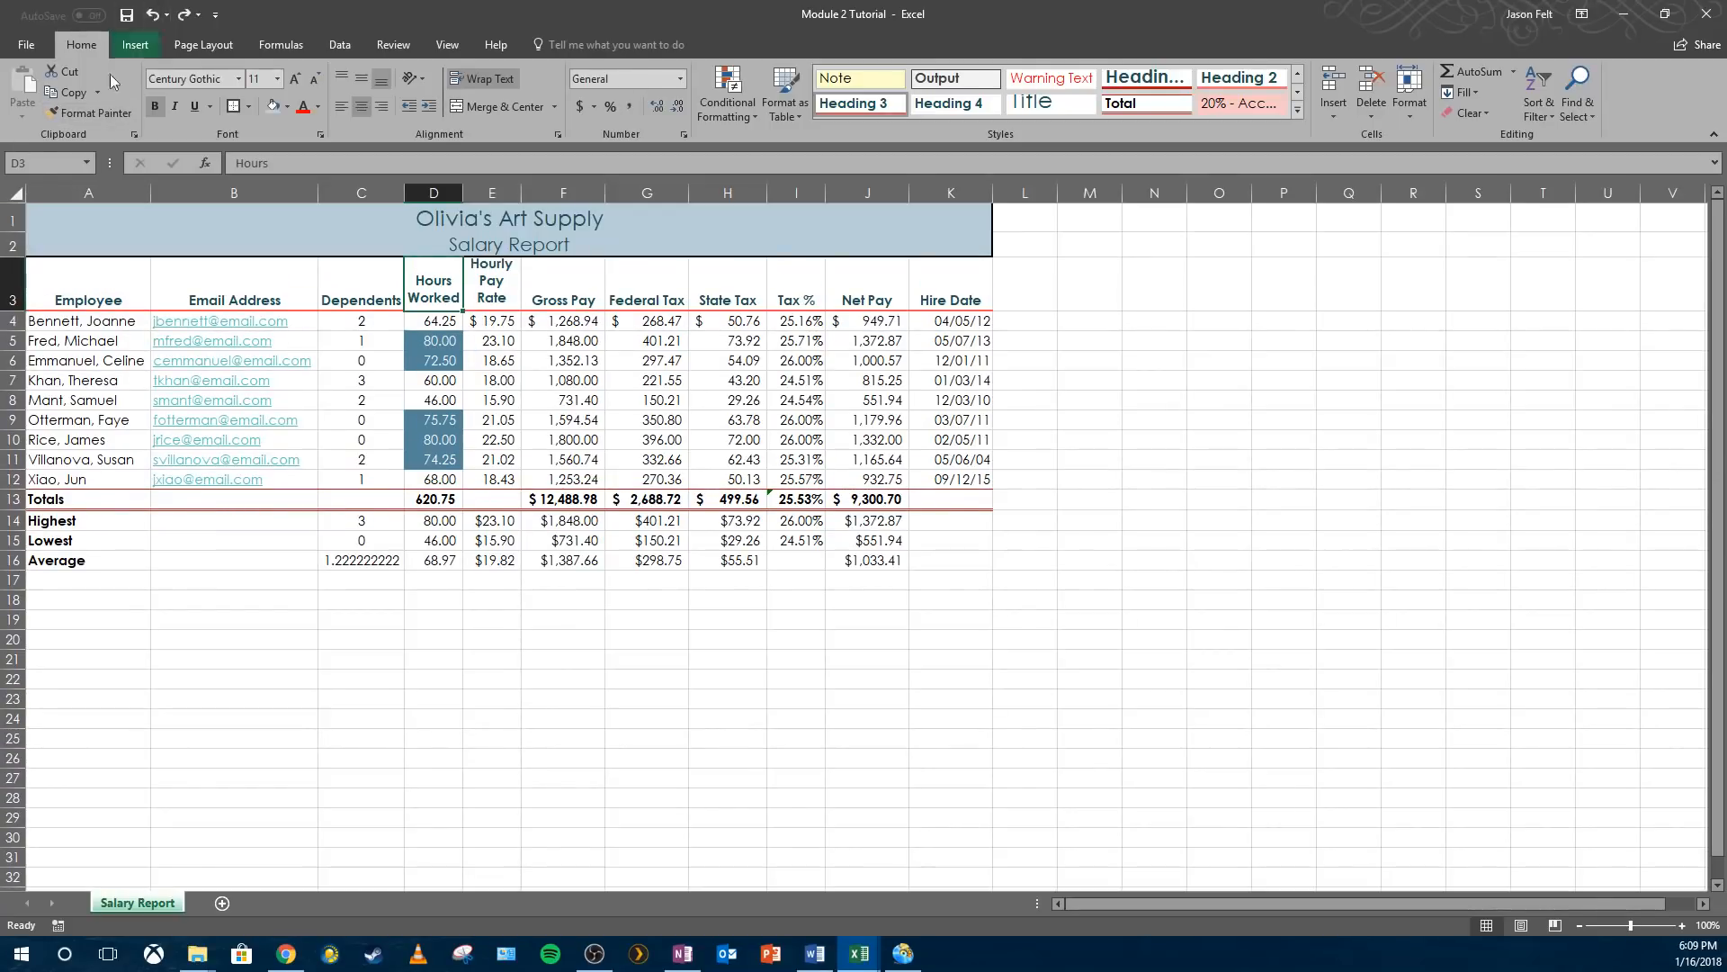
# - Set the height of heading row 3 to exactly 48.0
pyautogui.rightClick(13, 273)
pyautogui.click(80, 484)
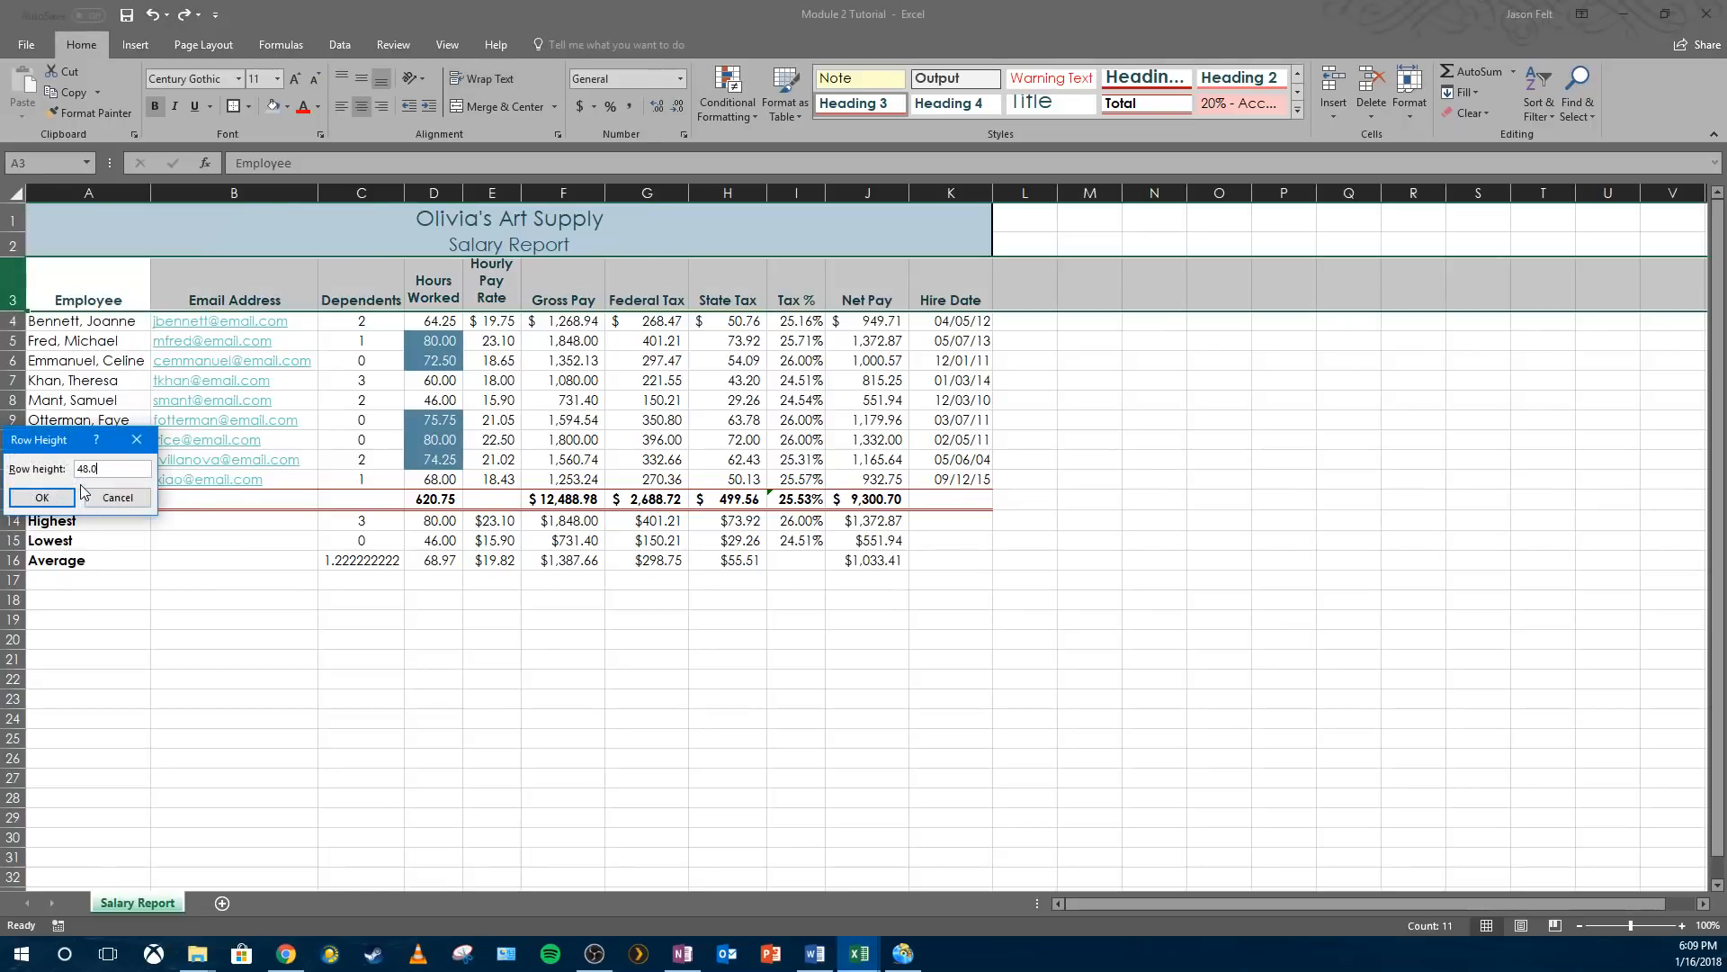
pyautogui.press('Return')
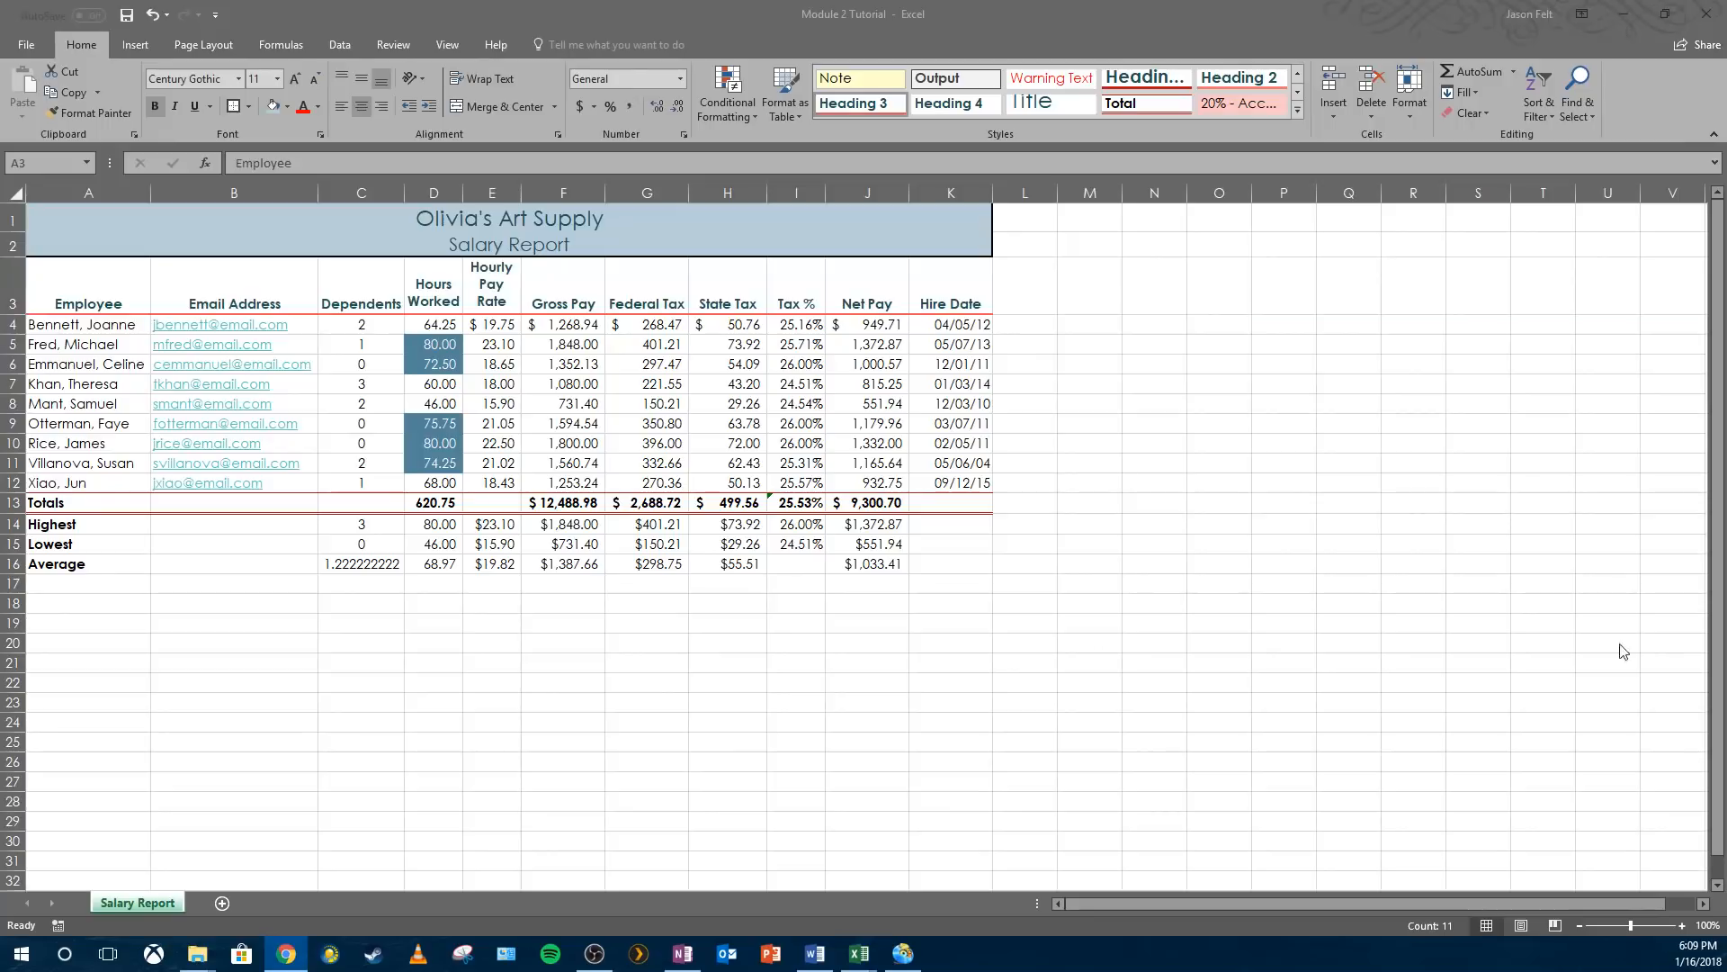
# - Increase the height of row 14 (Highest) to leave a gap between the Totals row and the statistics
pyautogui.click(14, 524)
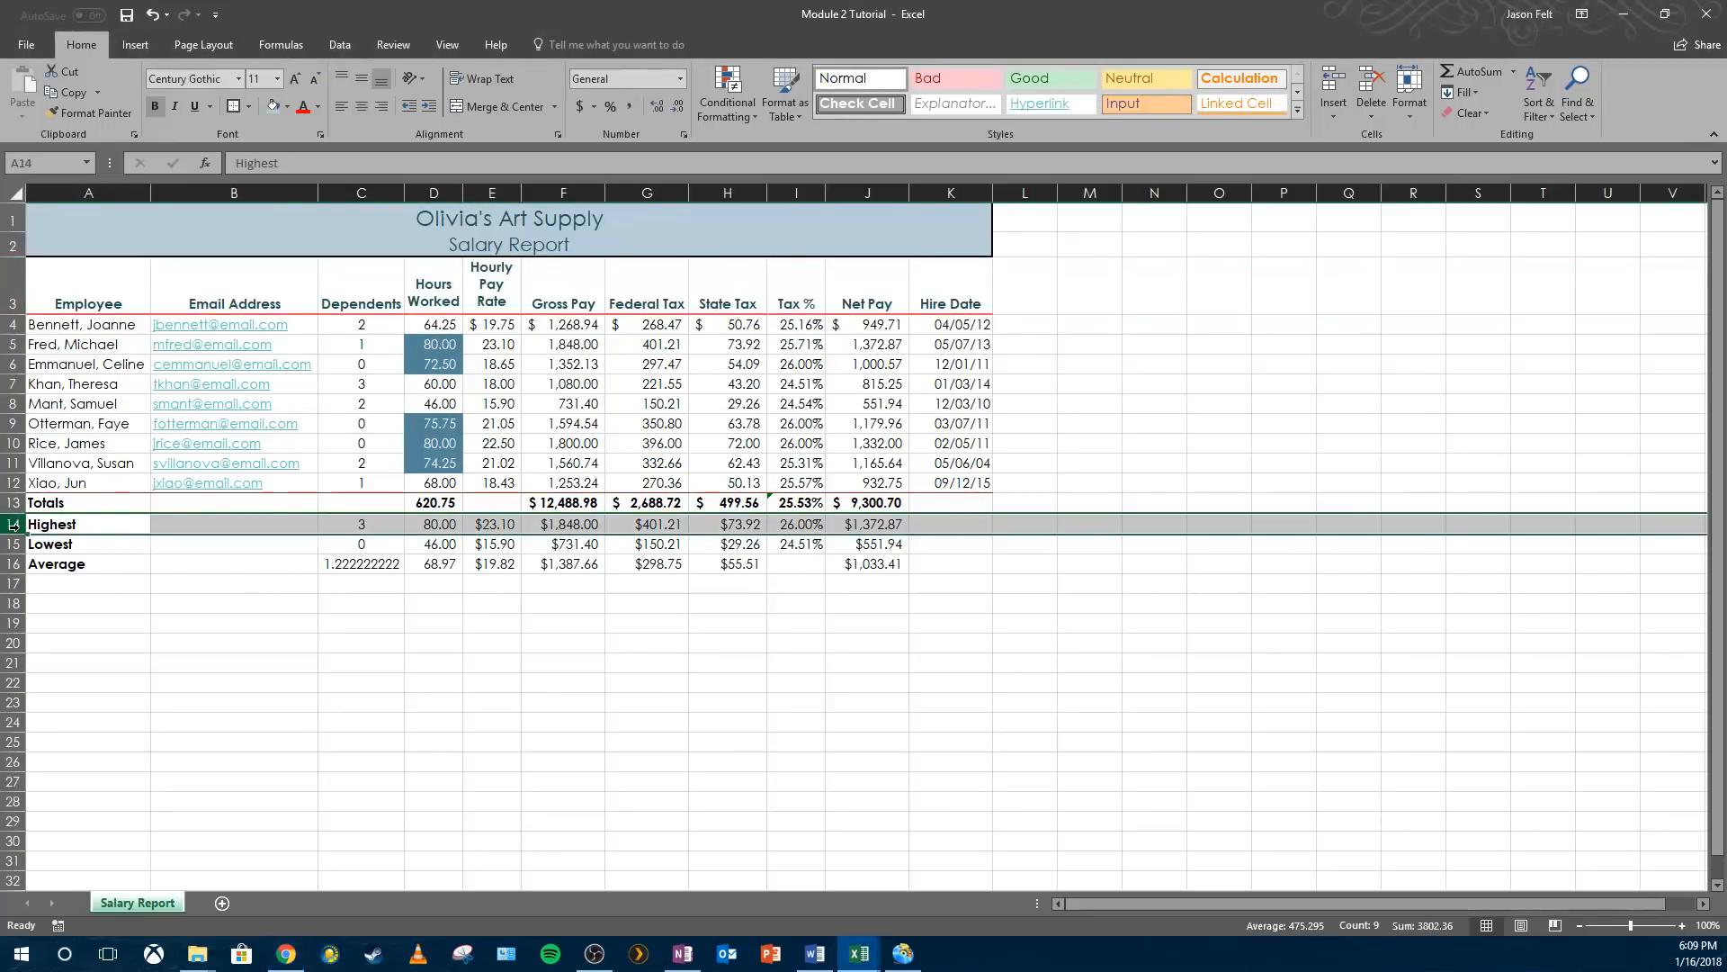
pyautogui.moveTo(18, 532); pyautogui.dragTo(16, 544)
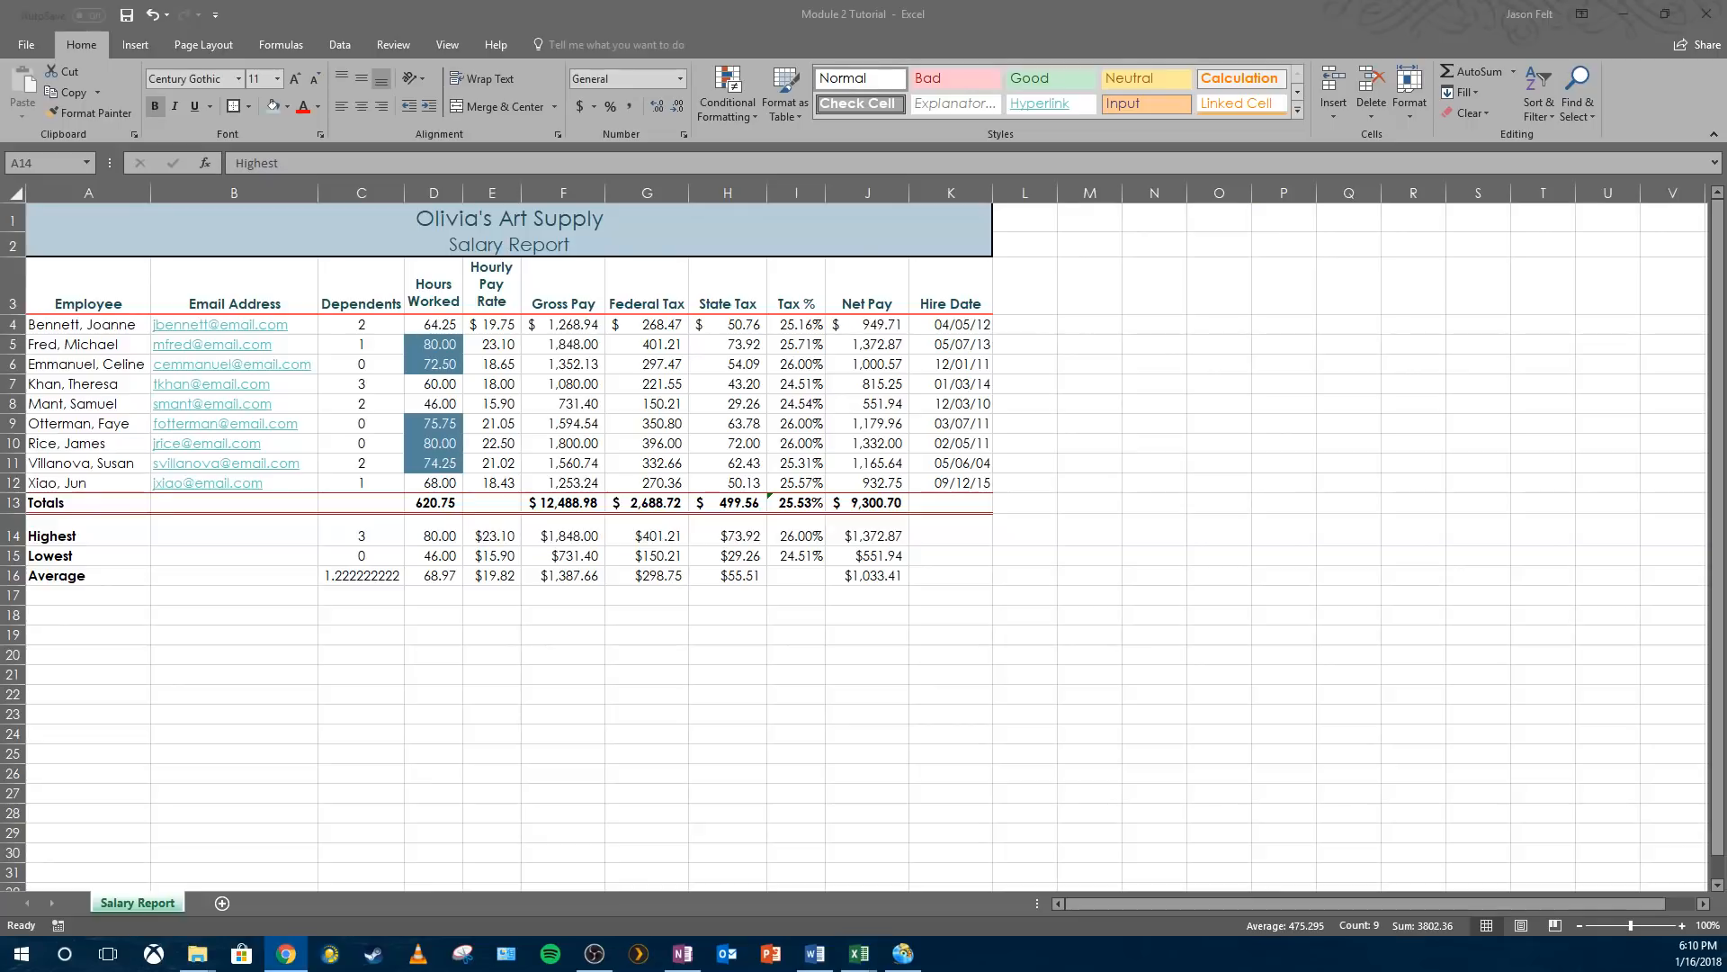
pyautogui.click(1197, 664)
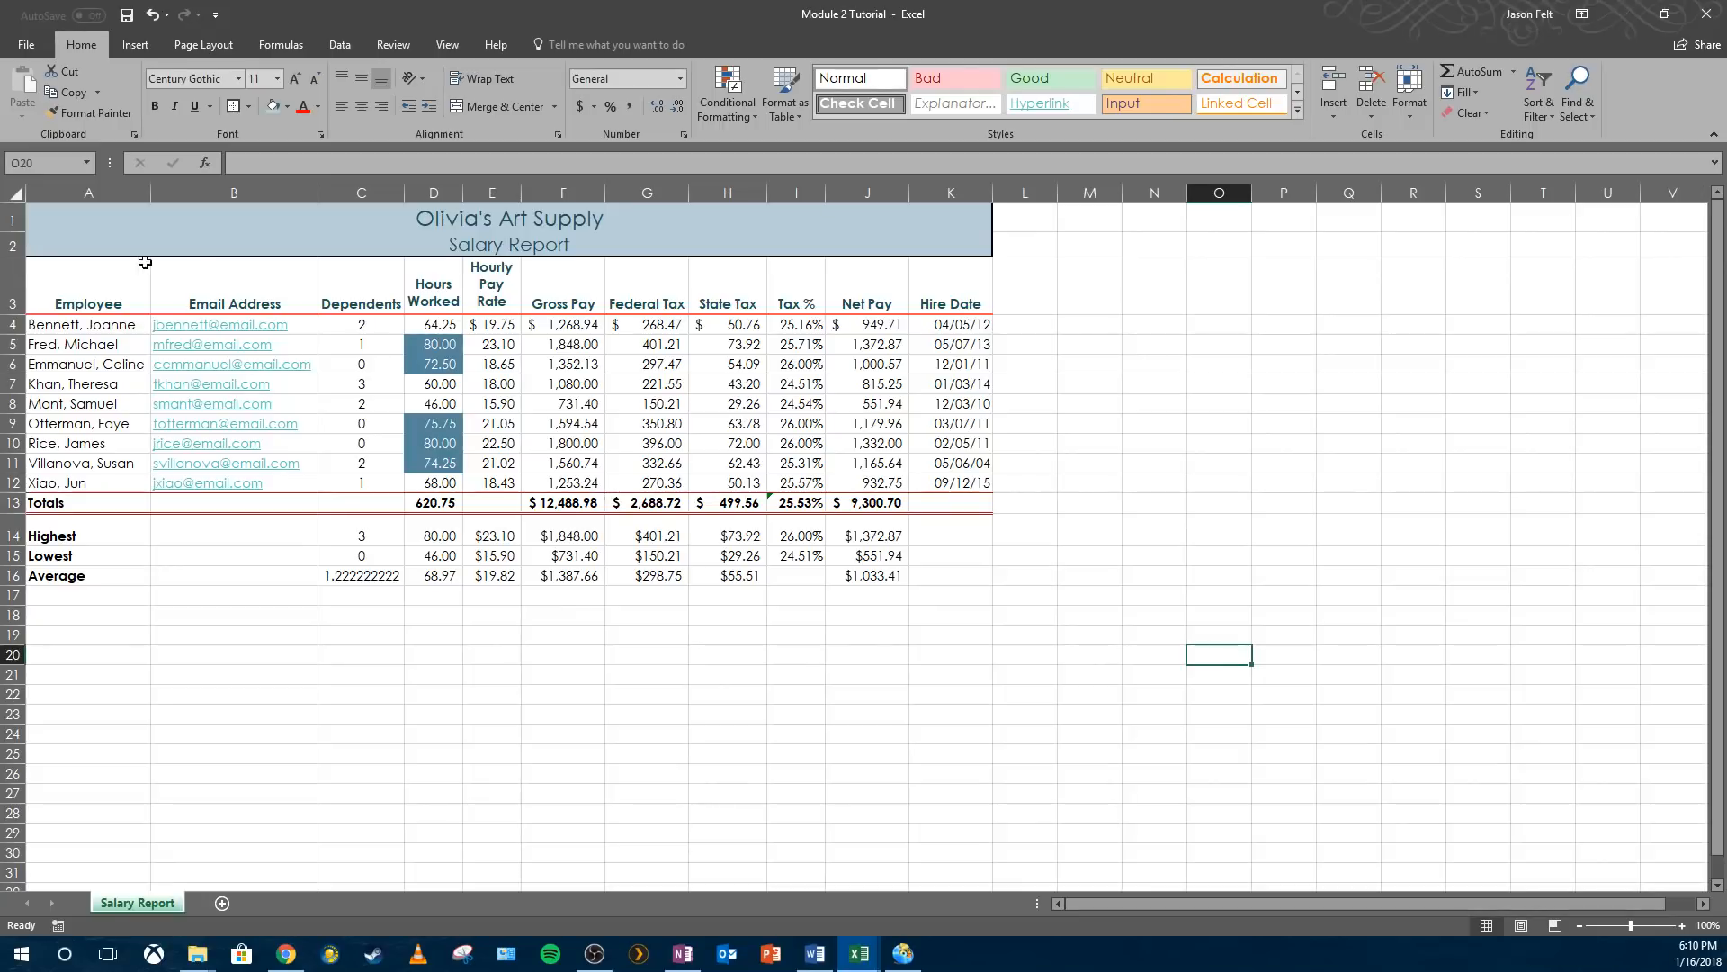
# - Replace the heading in cell A3 with the misspelled word "Empolyee"
pyautogui.click(286, 953)
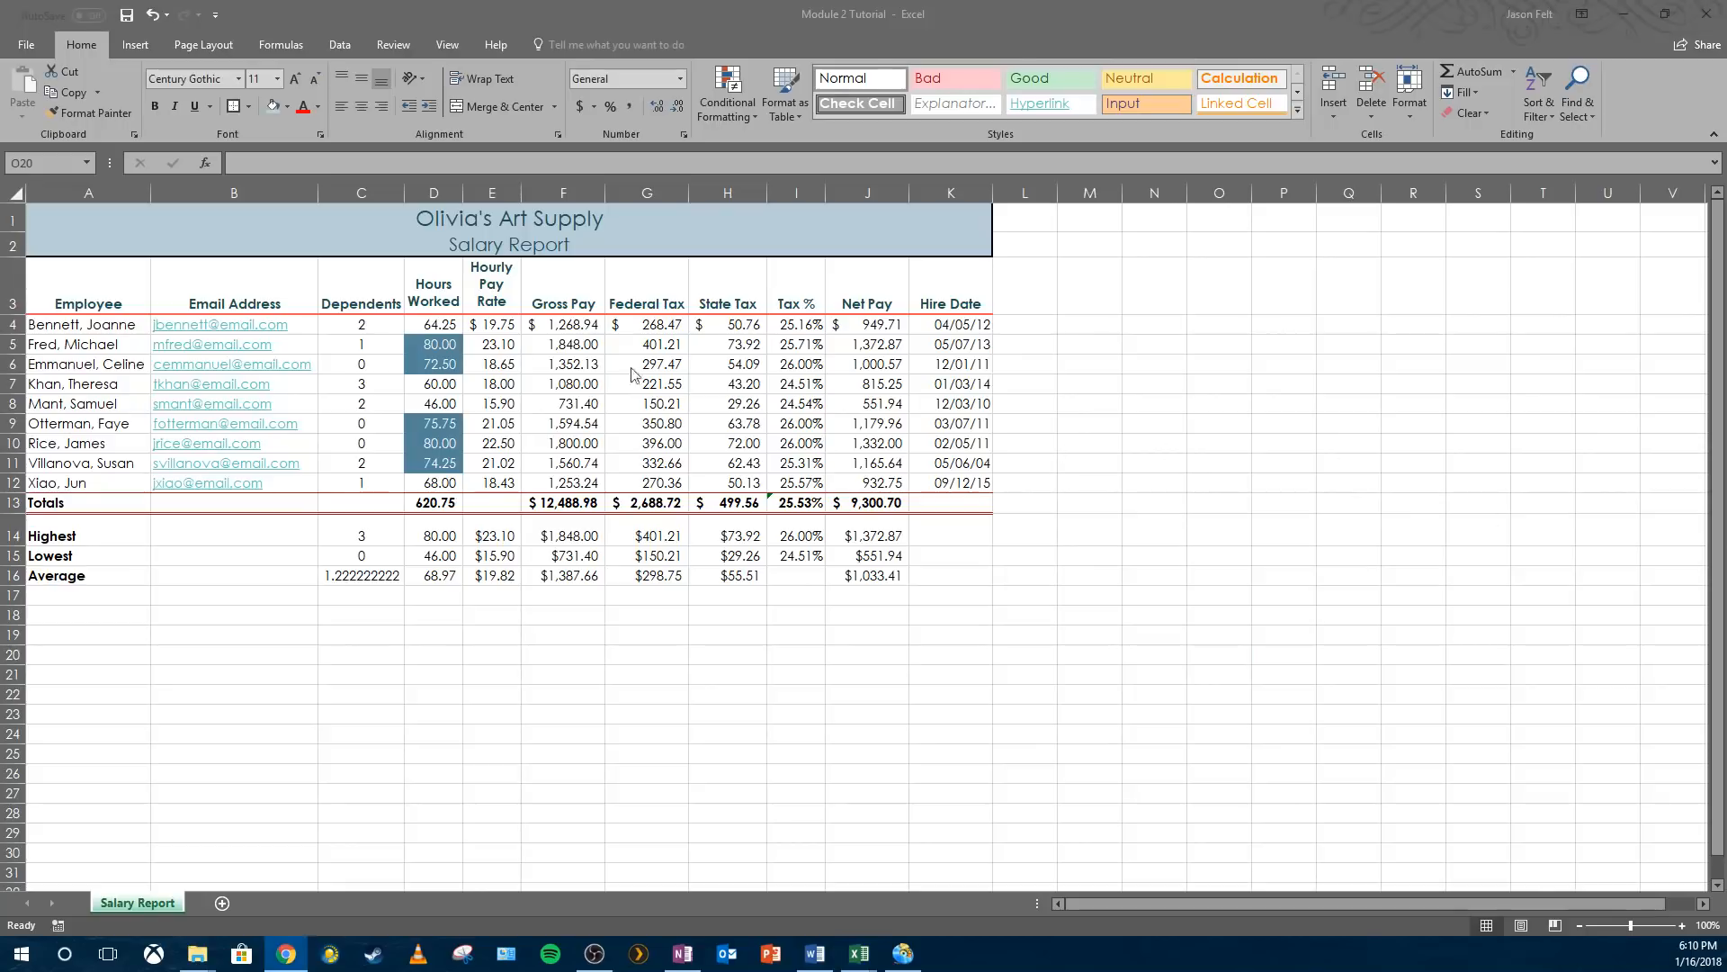
pyautogui.click(127, 289)
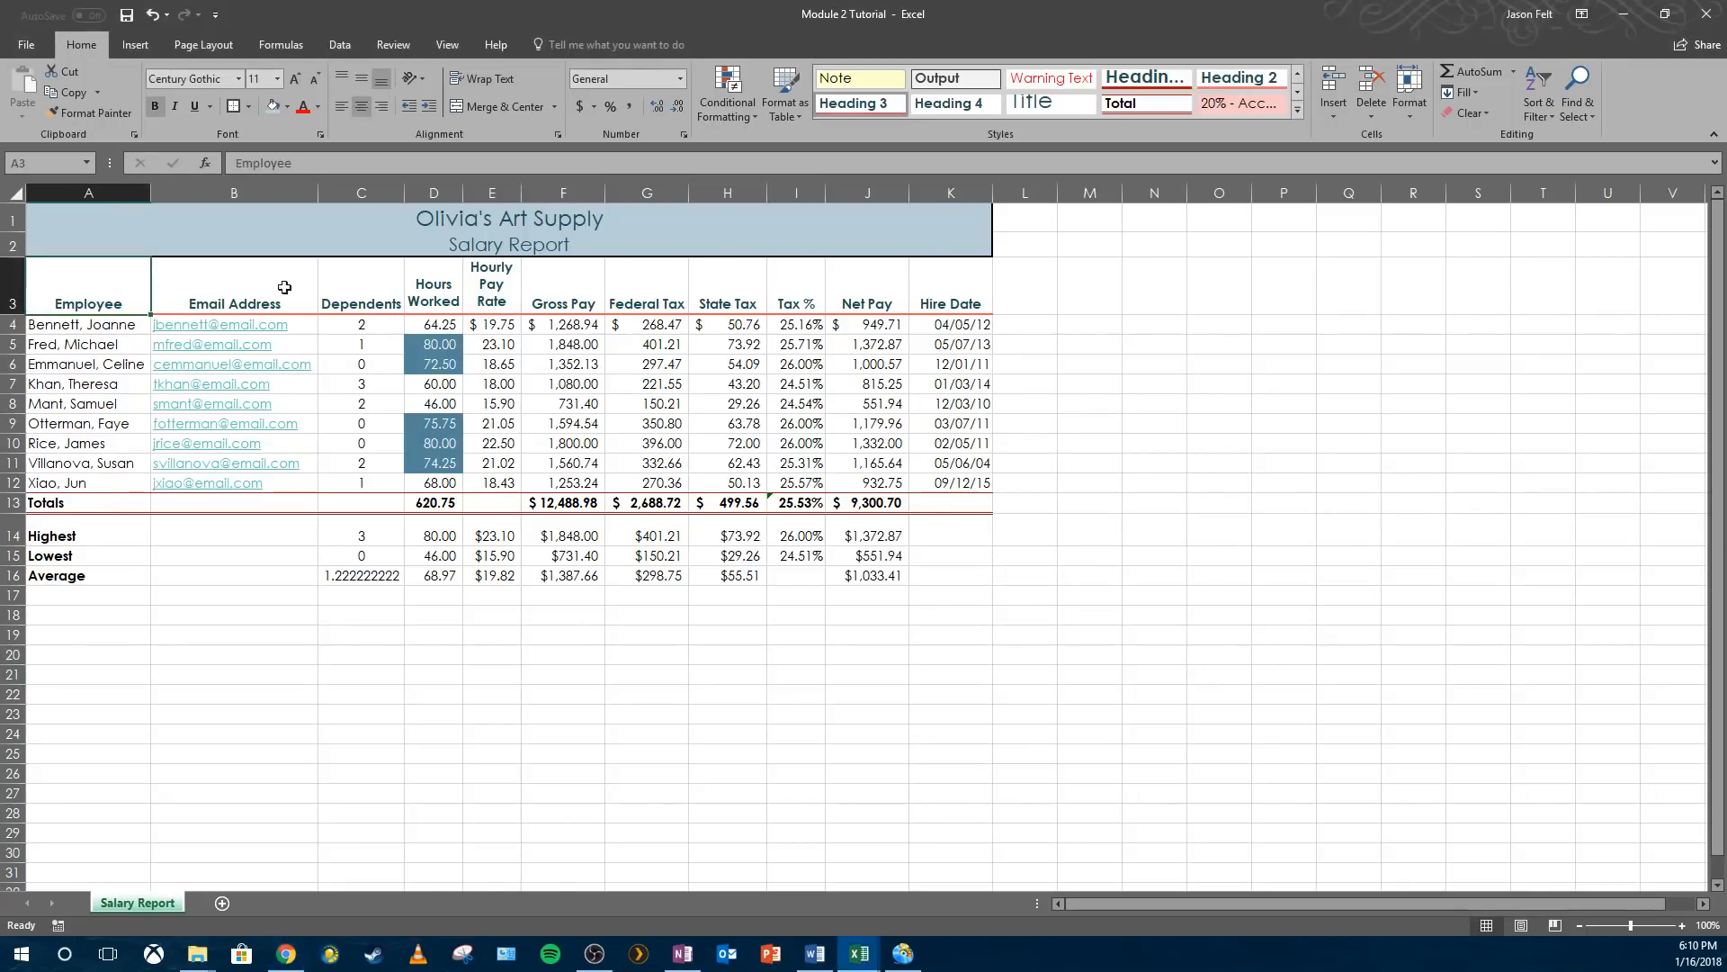
pyautogui.write('Empoly')
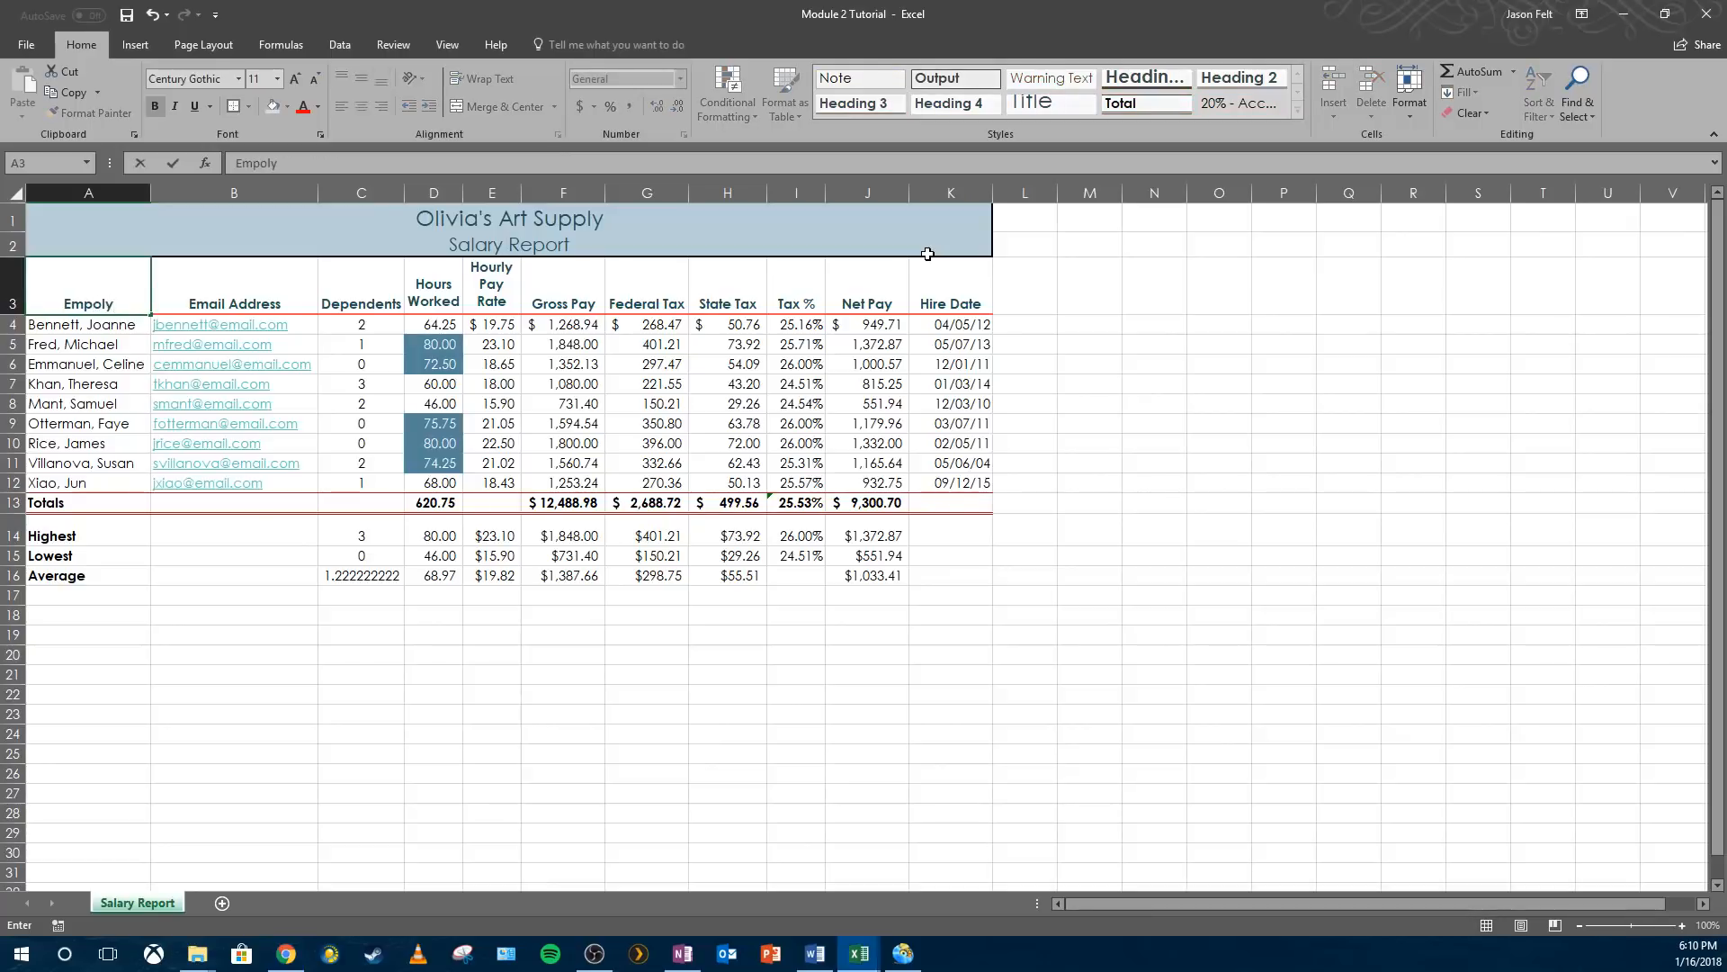
pyautogui.write('ee')
pyautogui.press('Return')
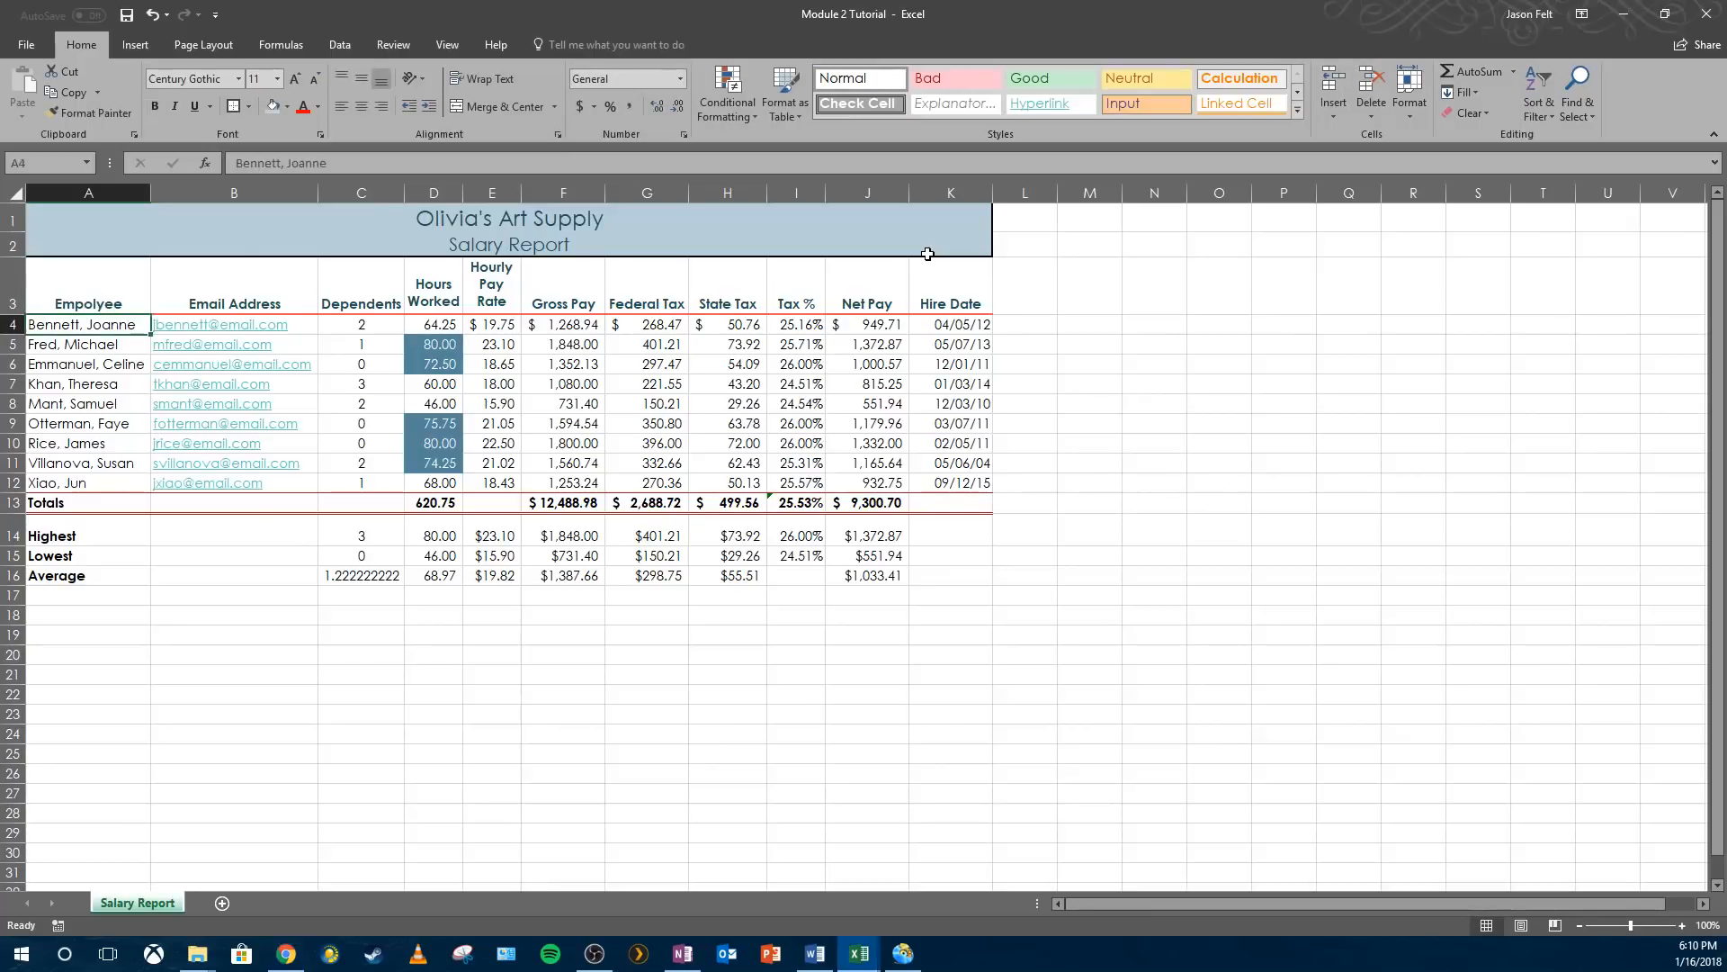
# - Spell-check the whole sheet, ignoring the flagged employee surnames once and correcting "Empolyee" in the heading to "Employee"
pyautogui.click(382, 50)
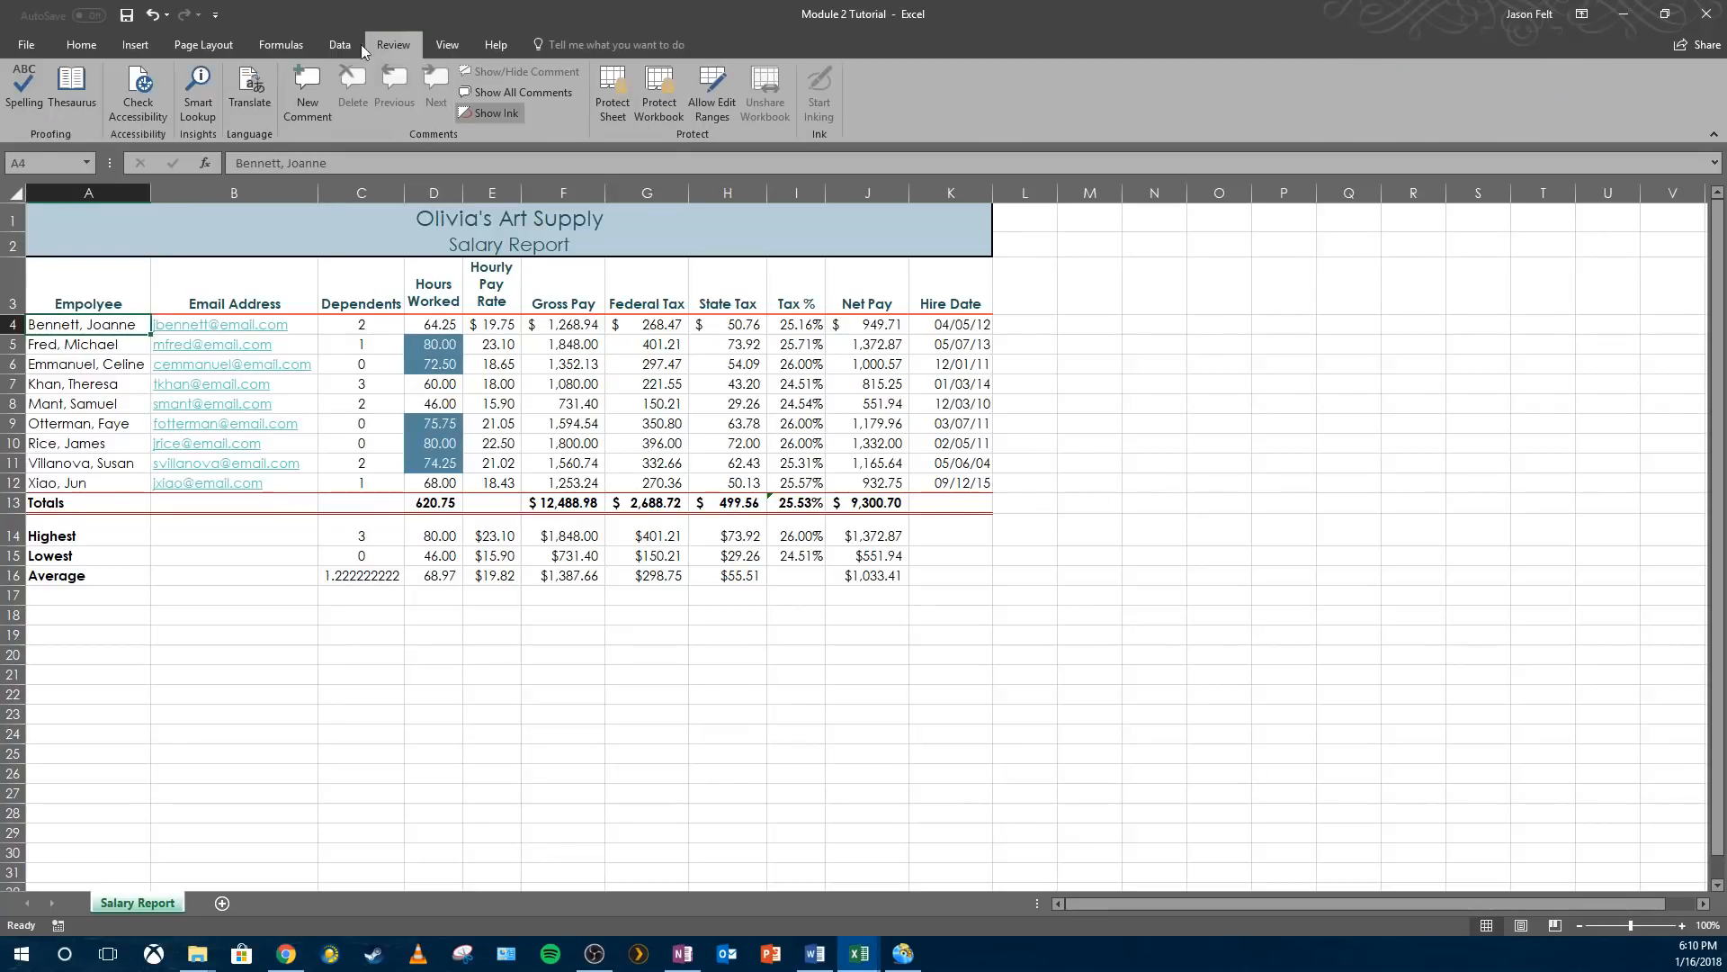
pyautogui.click(25, 90)
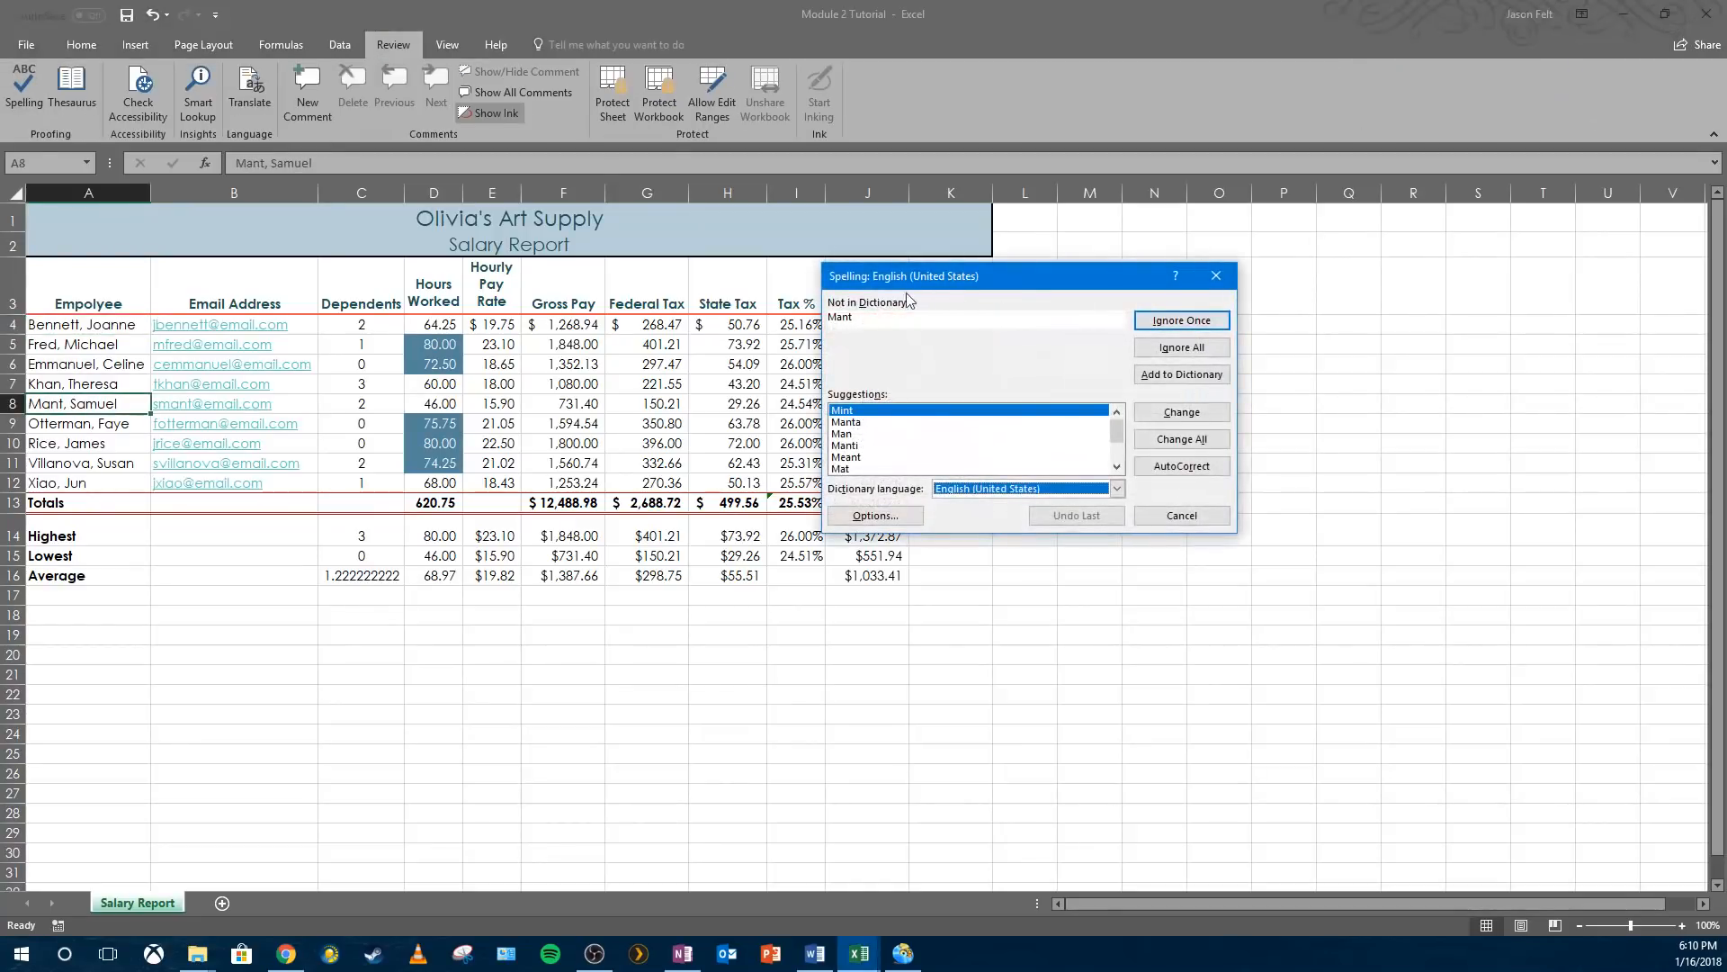
pyautogui.click(1197, 324)
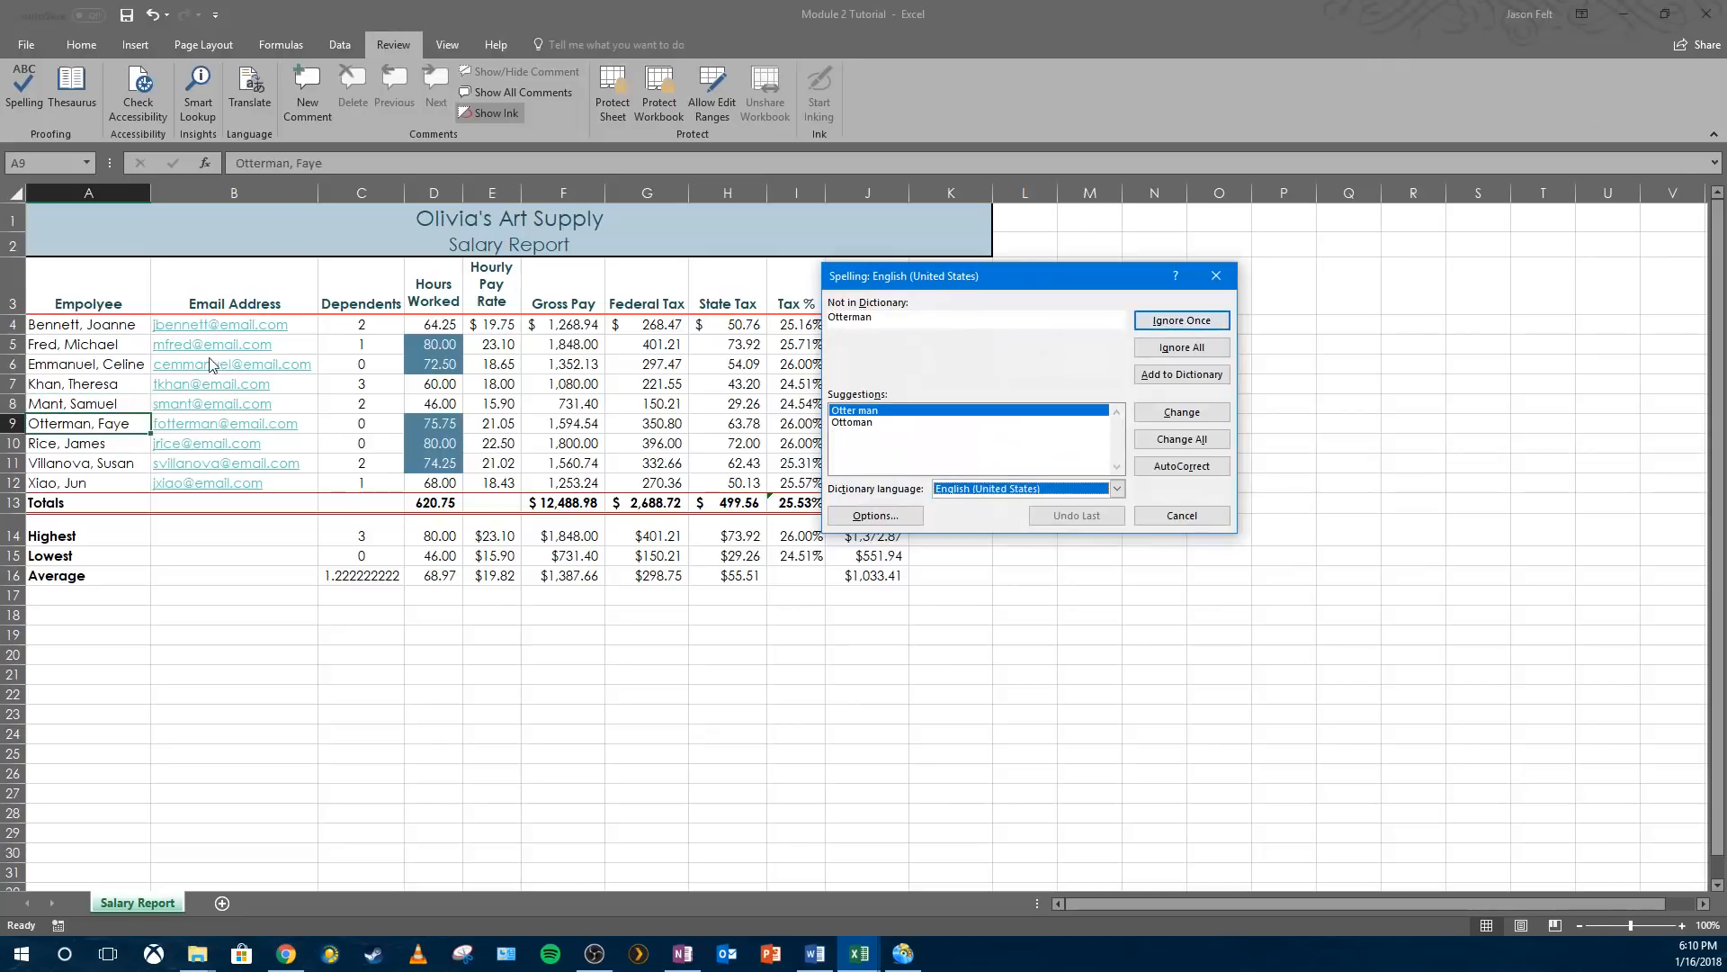
pyautogui.click(1181, 321)
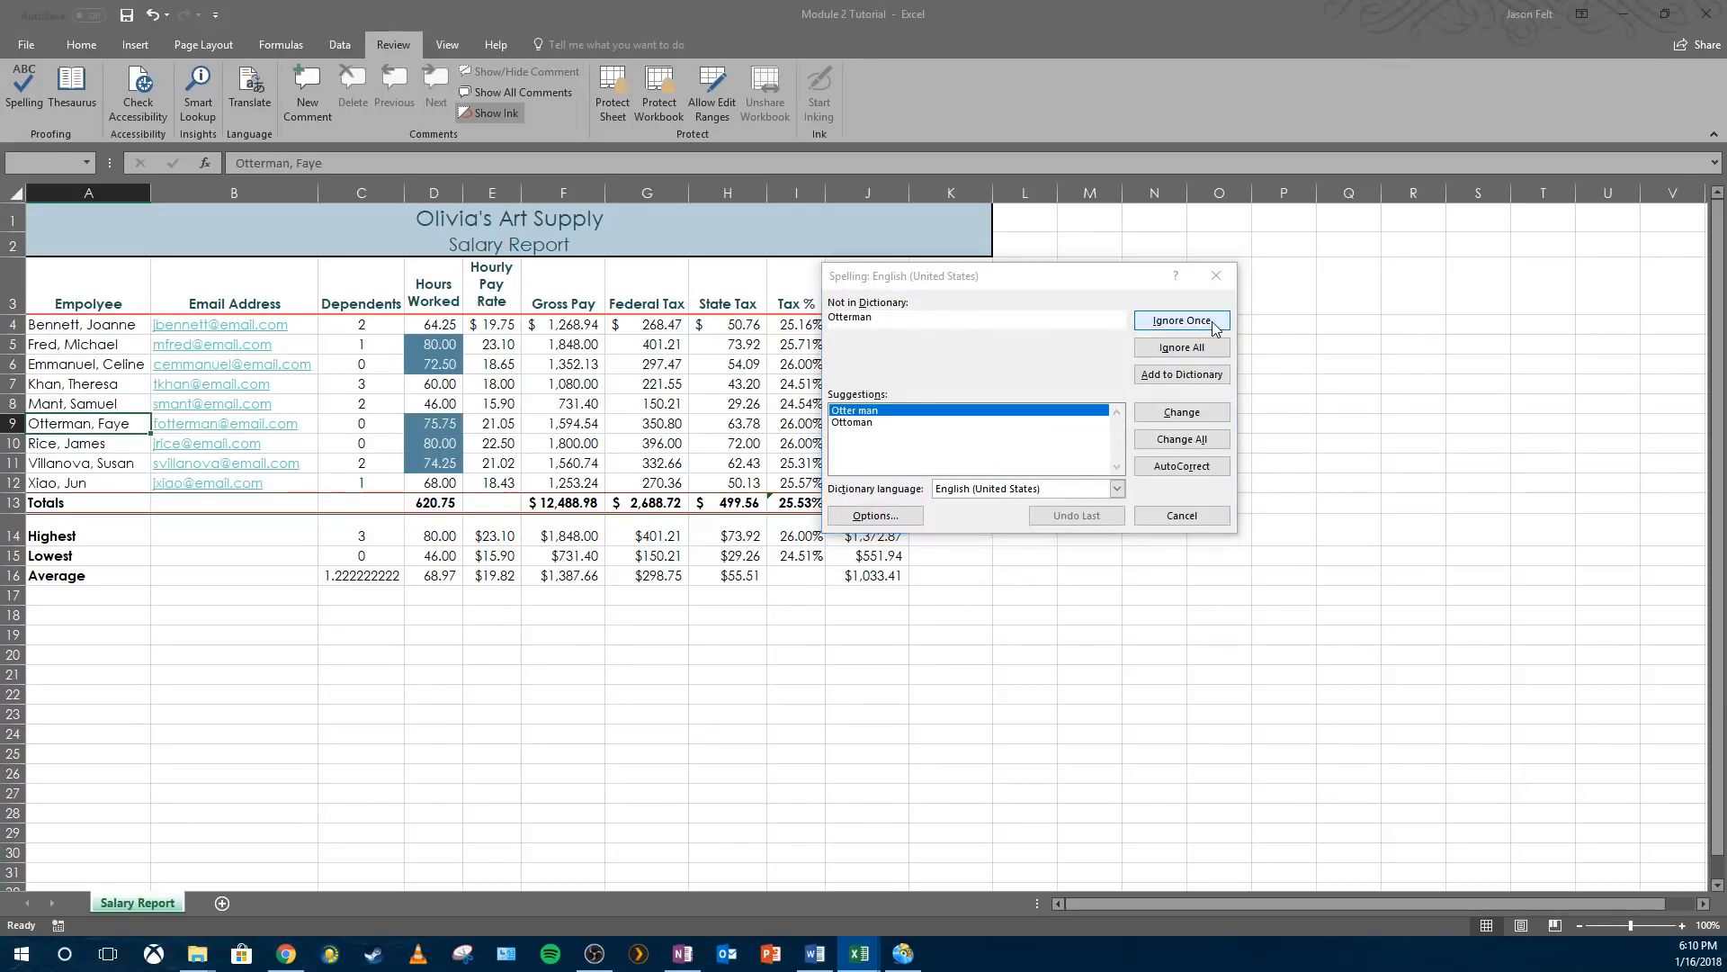
pyautogui.click(844, 531)
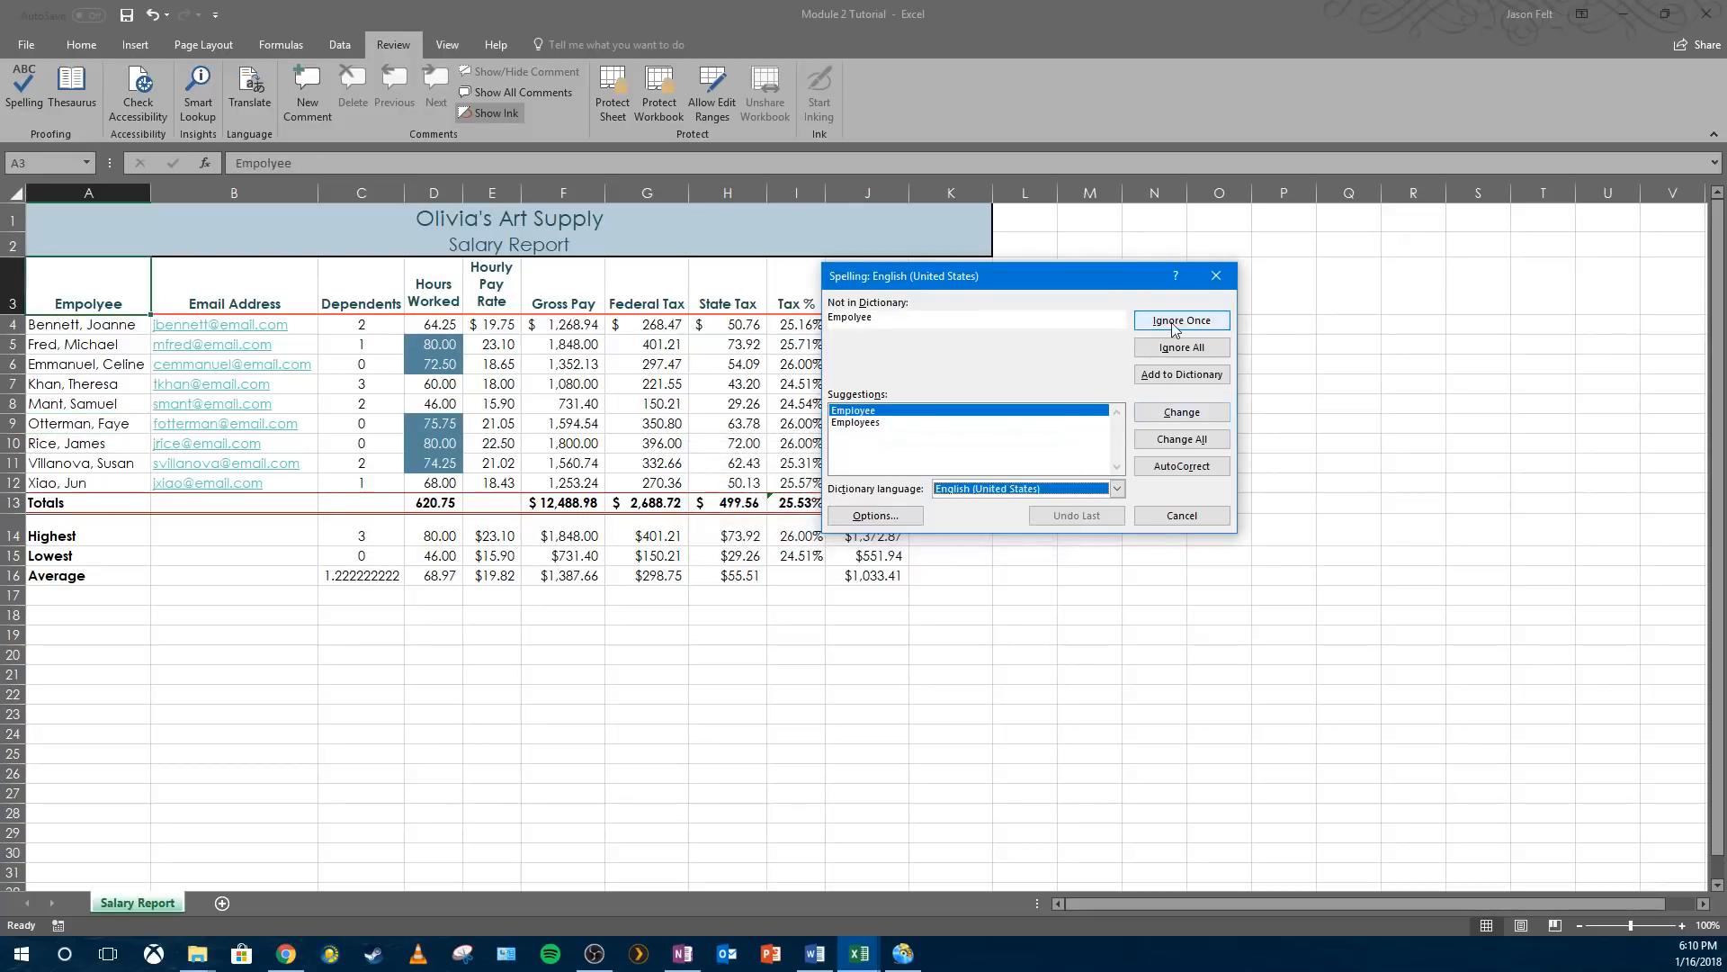
pyautogui.click(1182, 412)
pyautogui.click(880, 535)
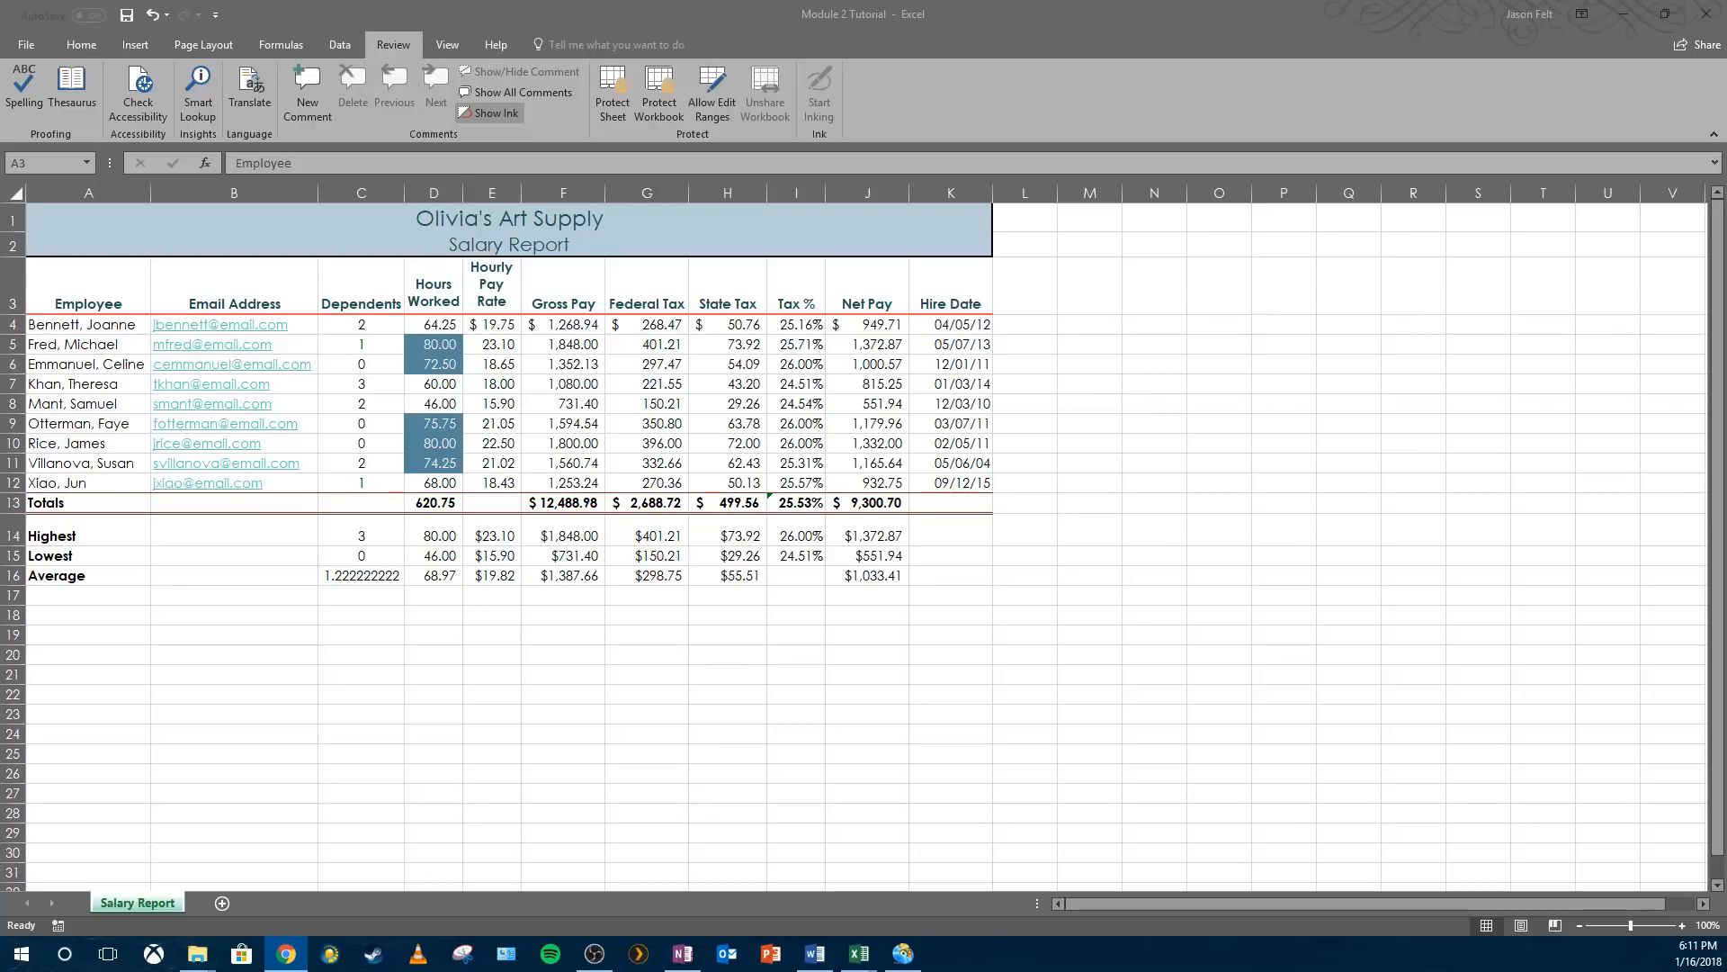
pyautogui.click(87, 297)
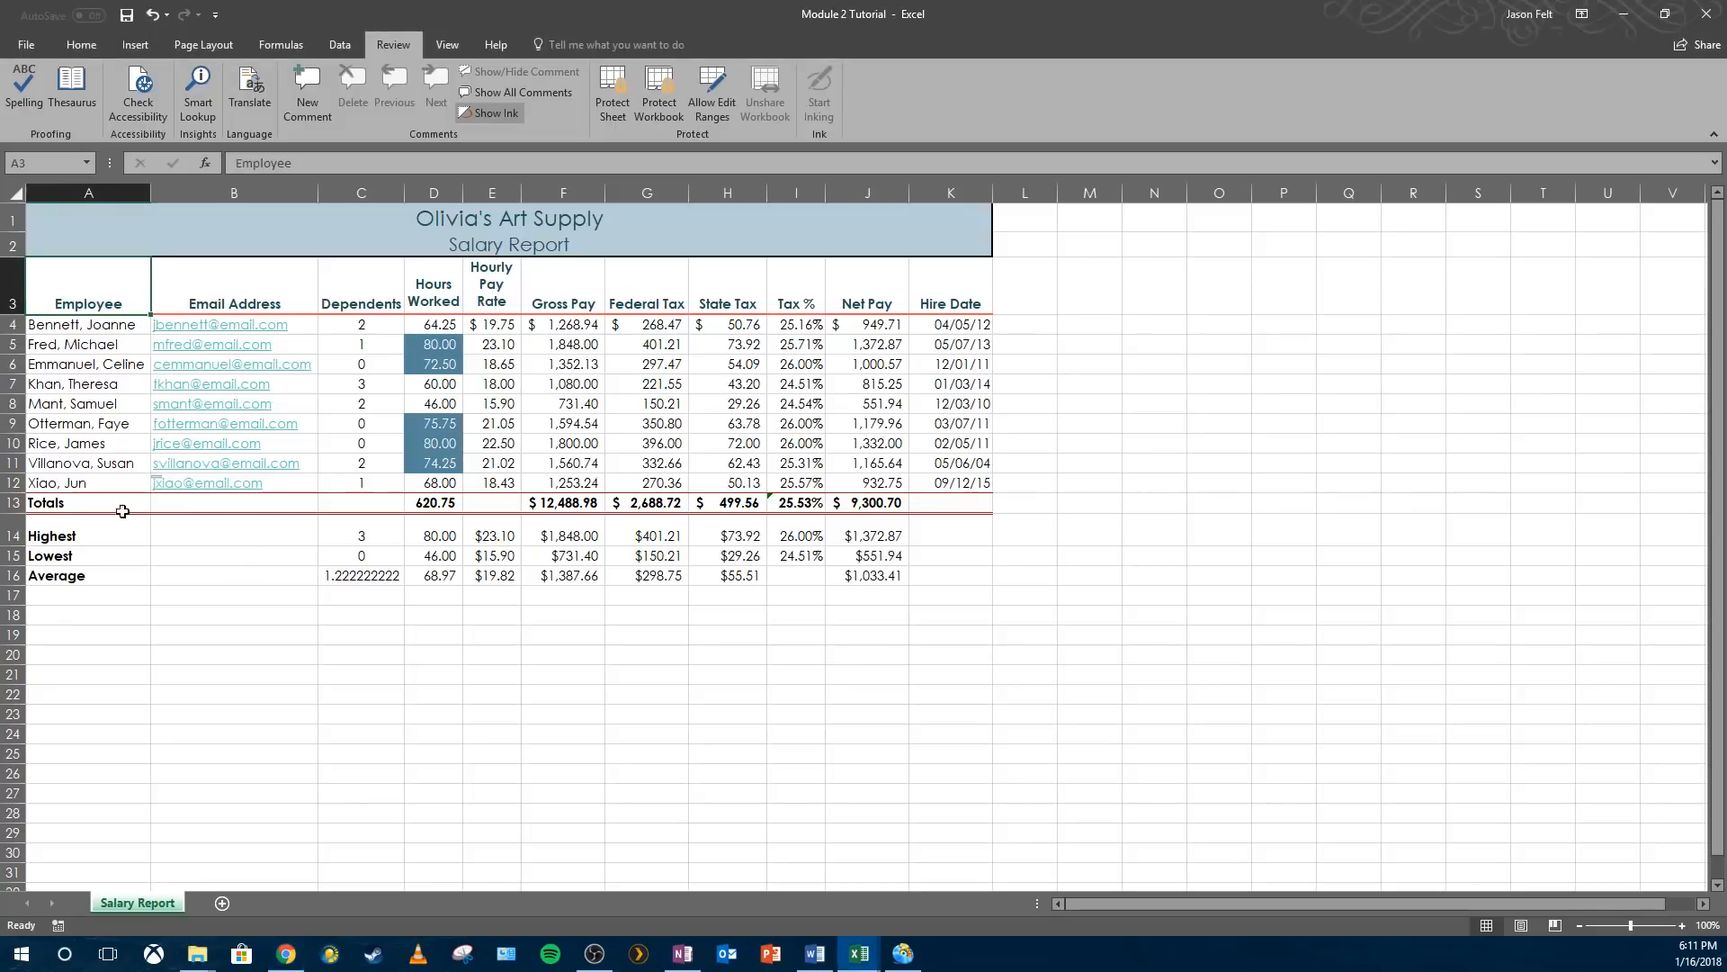
pyautogui.click(91, 229)
pyautogui.click(468, 243)
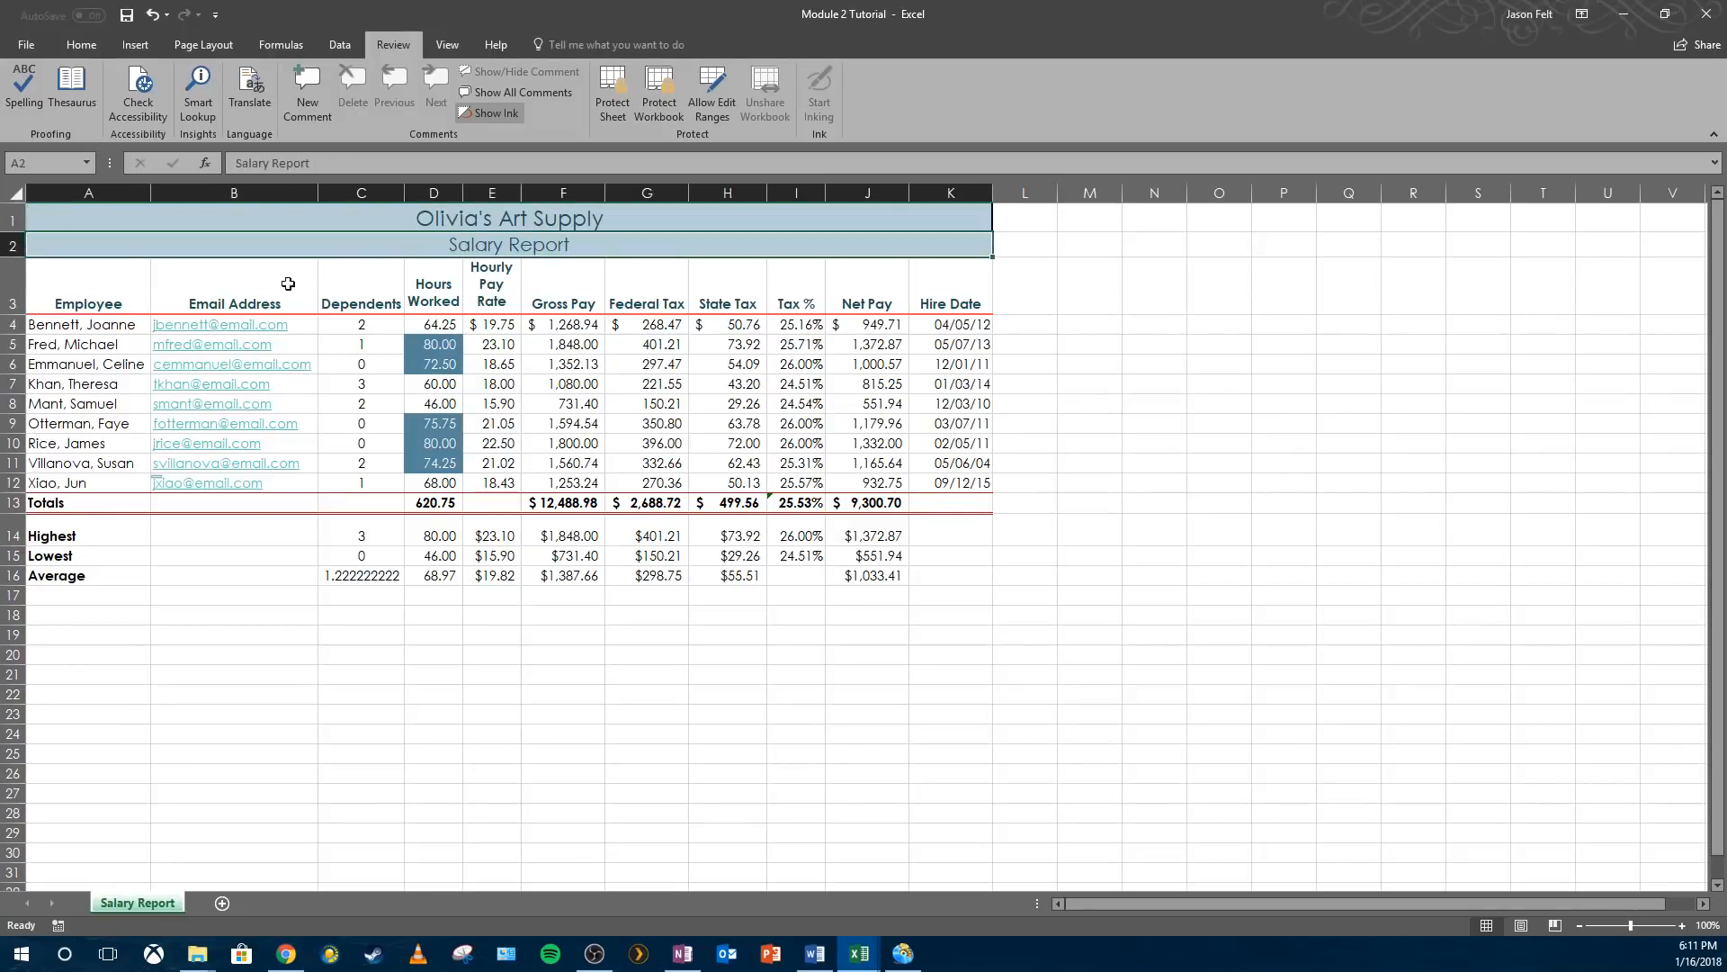
pyautogui.click(125, 294)
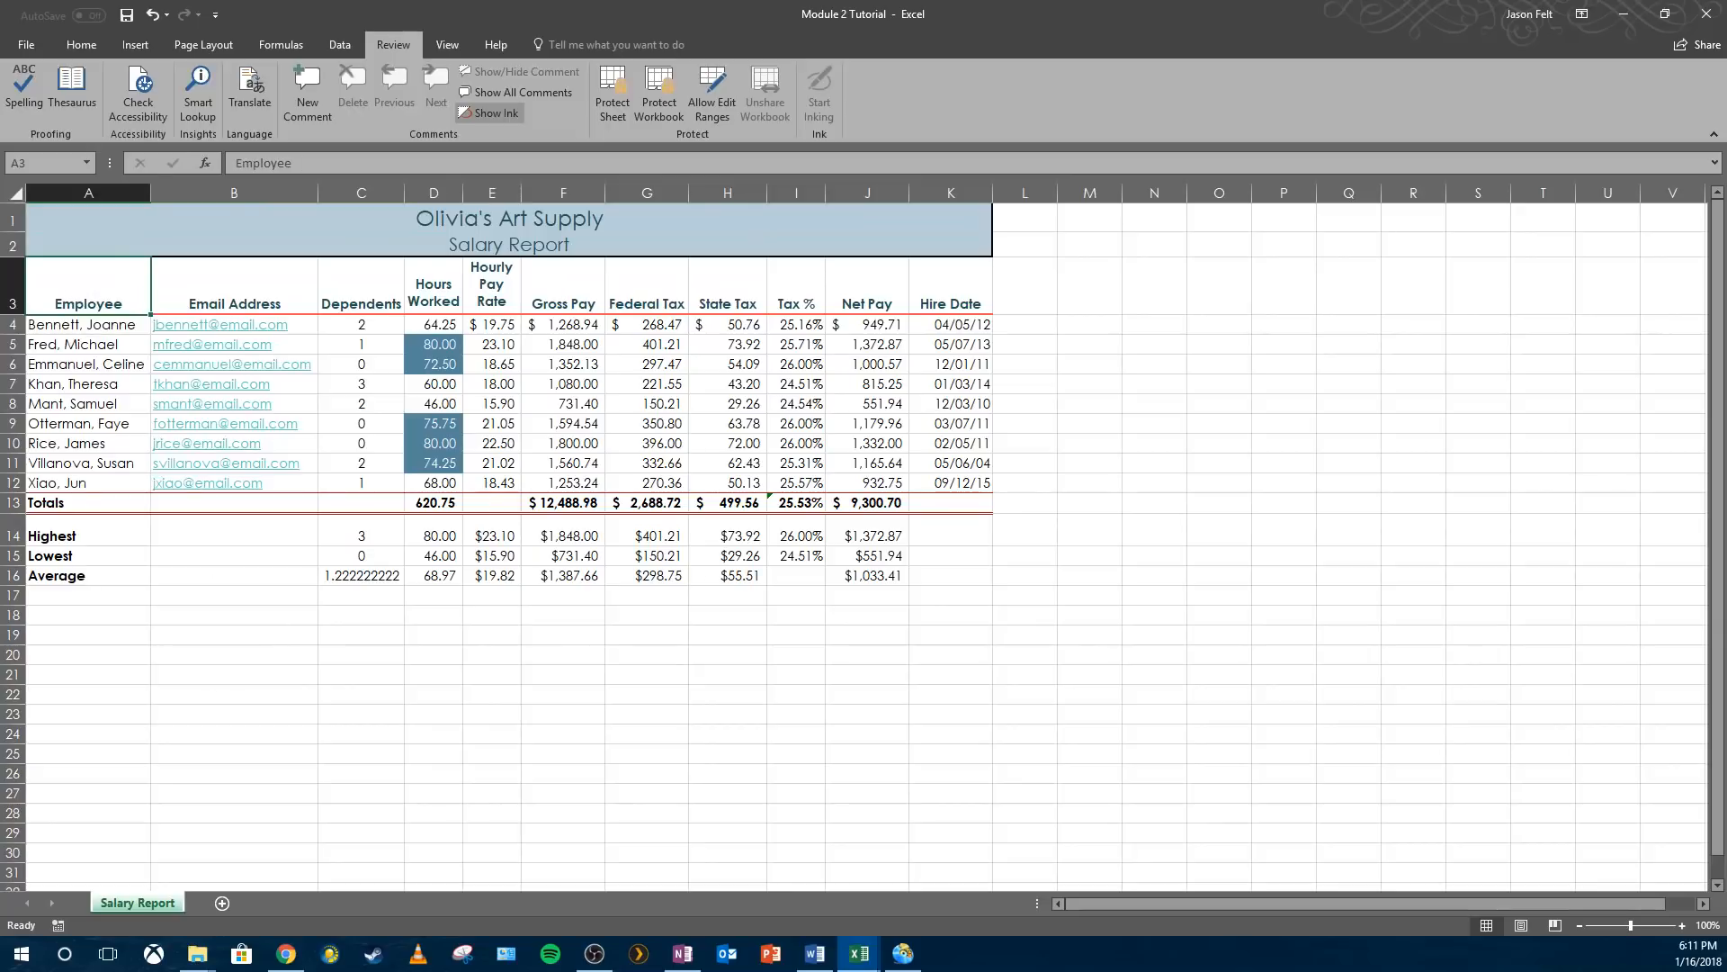
pyautogui.hotkey('alt', 'Tab')
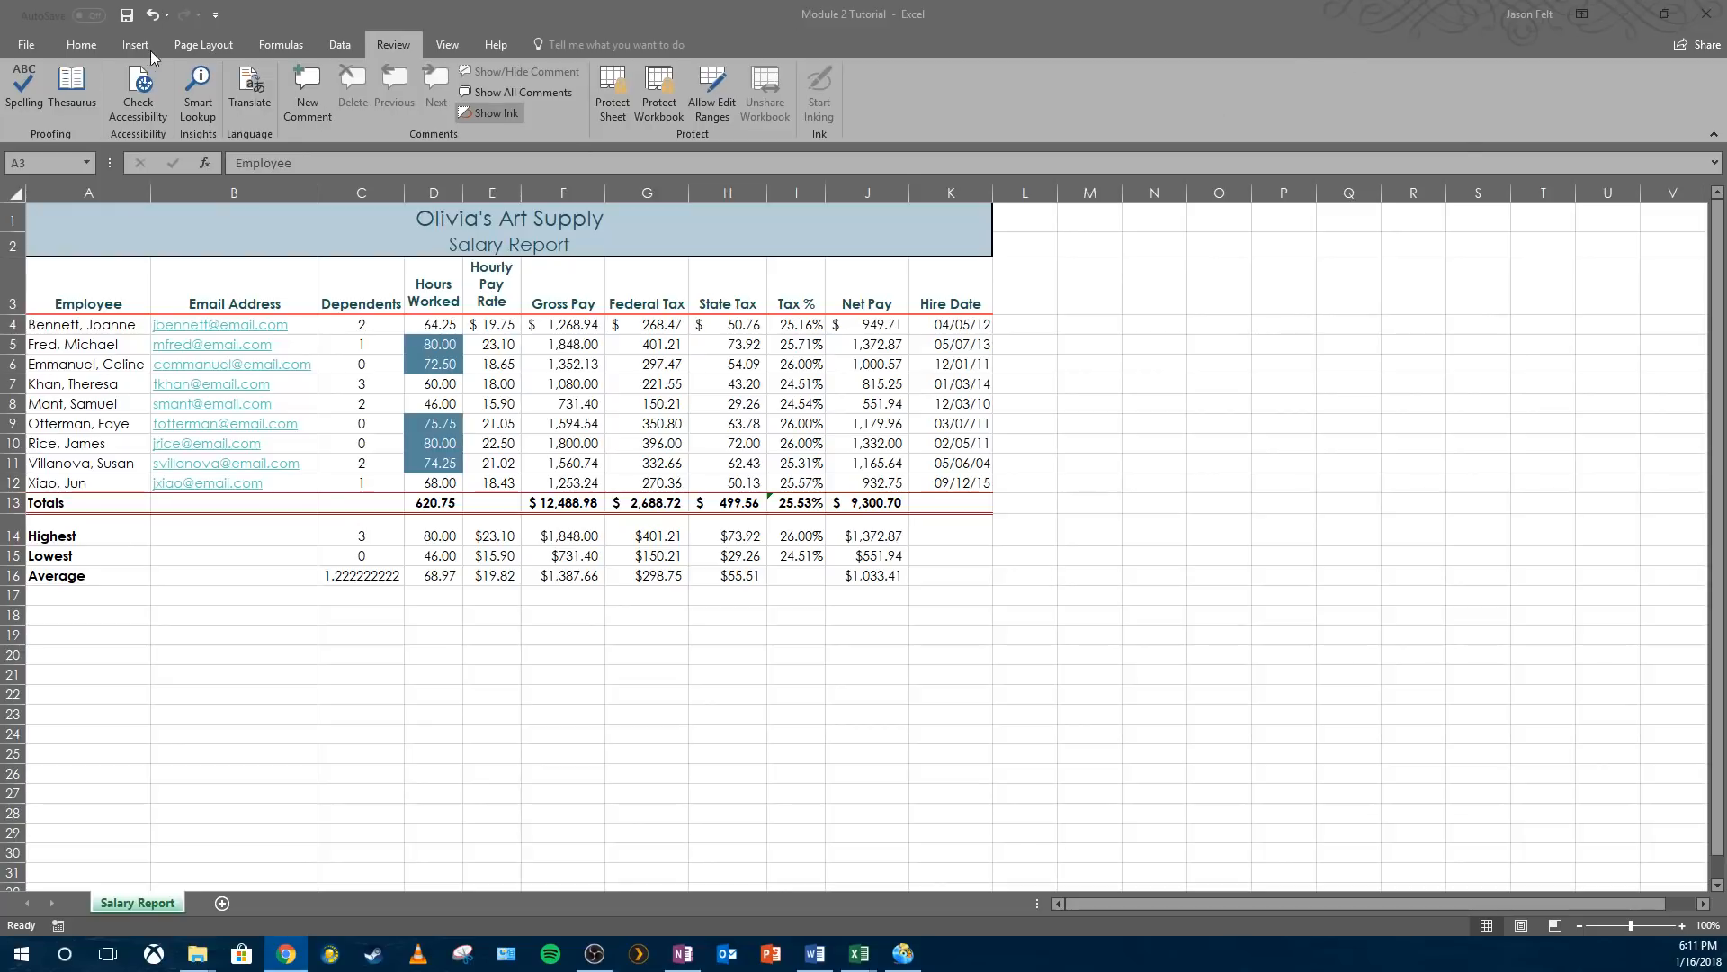
# - Set the sheet's page margins to the Narrow preset
pyautogui.click(203, 44)
pyautogui.click(147, 83)
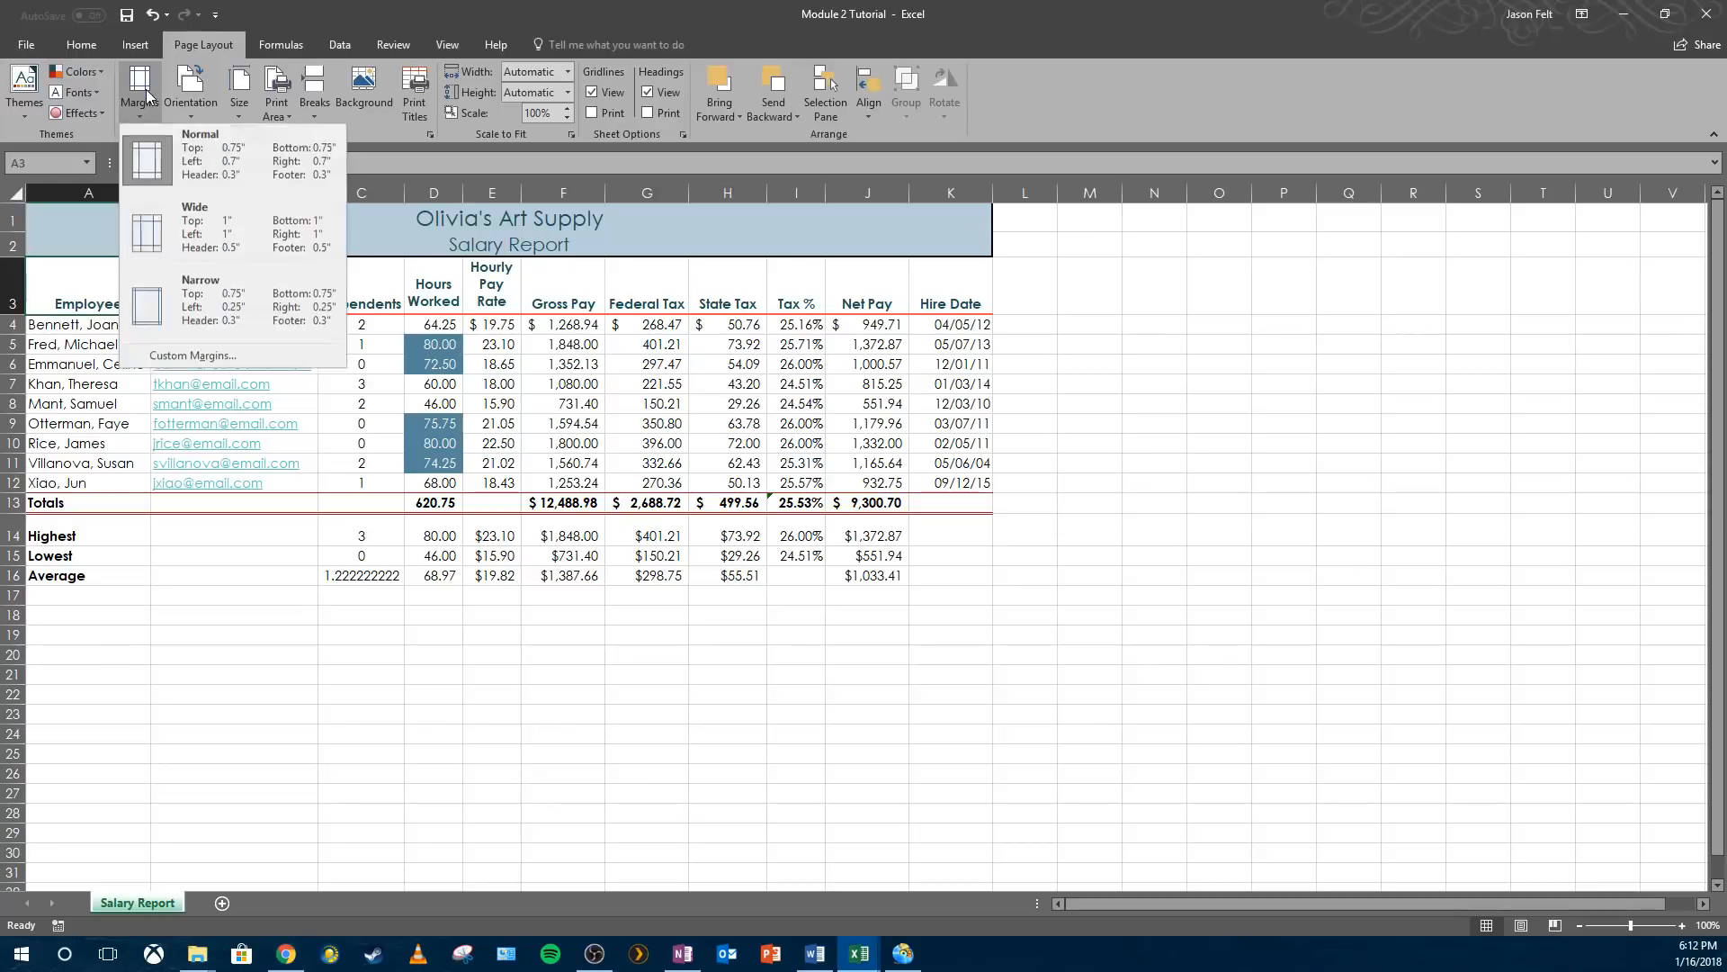
pyautogui.click(198, 284)
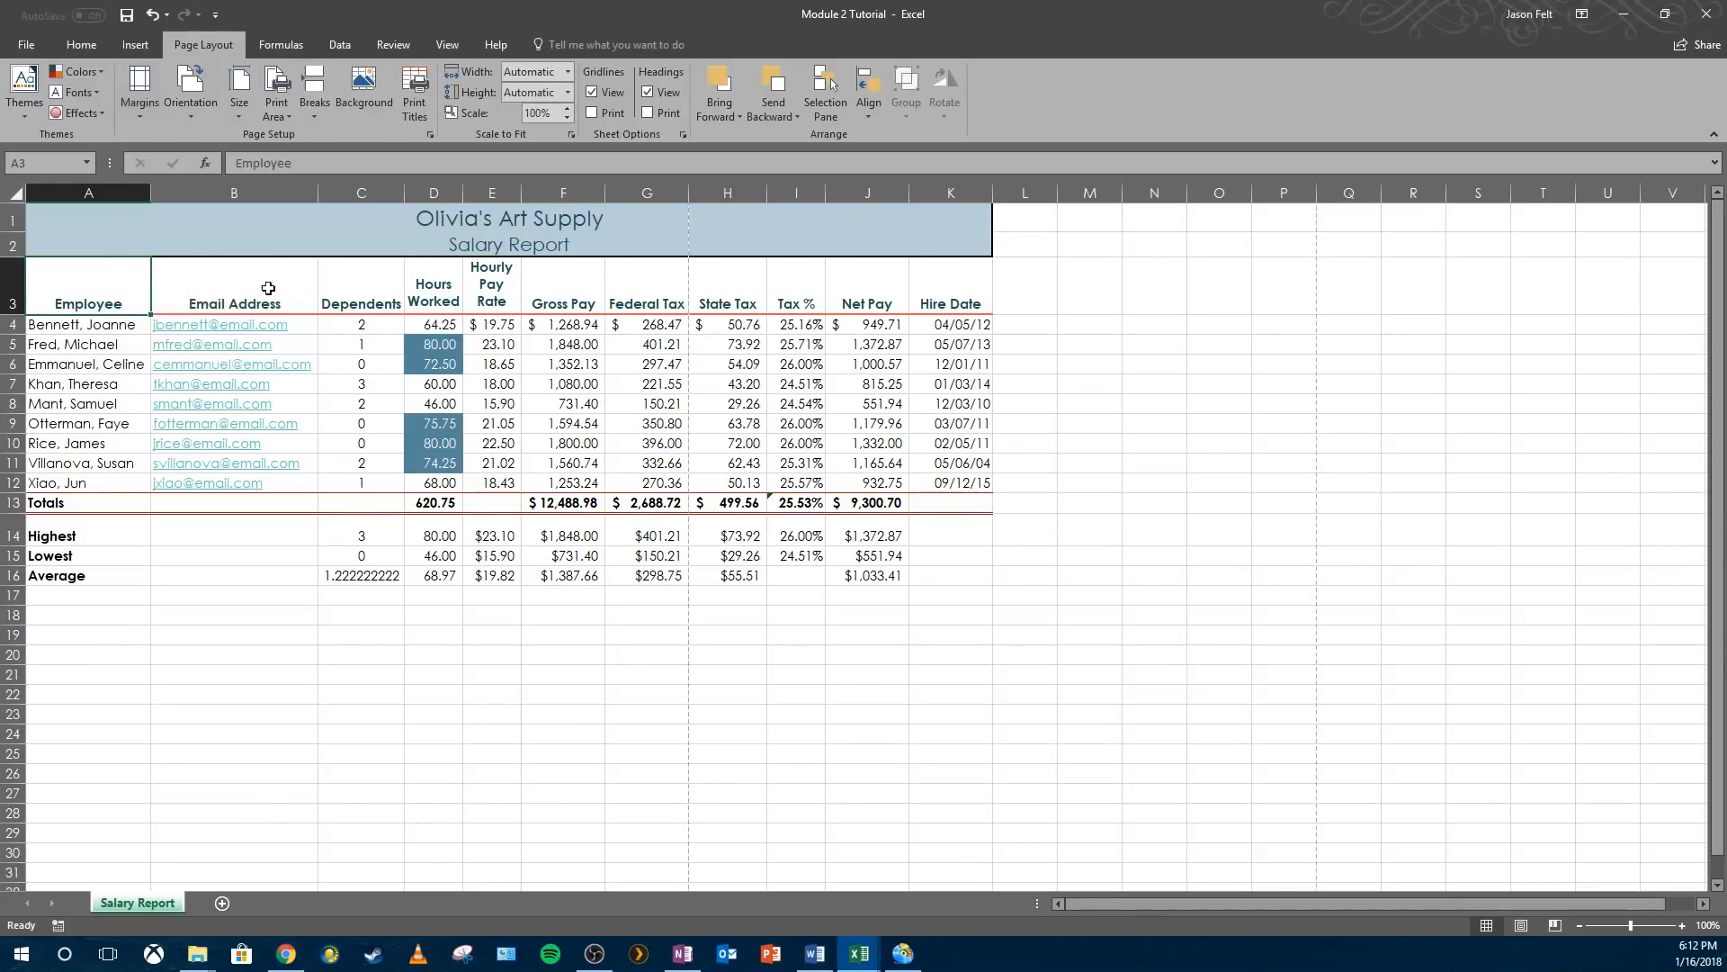
# - Undo the spelling correction in the Employee heading and redo it
pyautogui.click(711, 279)
pyautogui.click(621, 290)
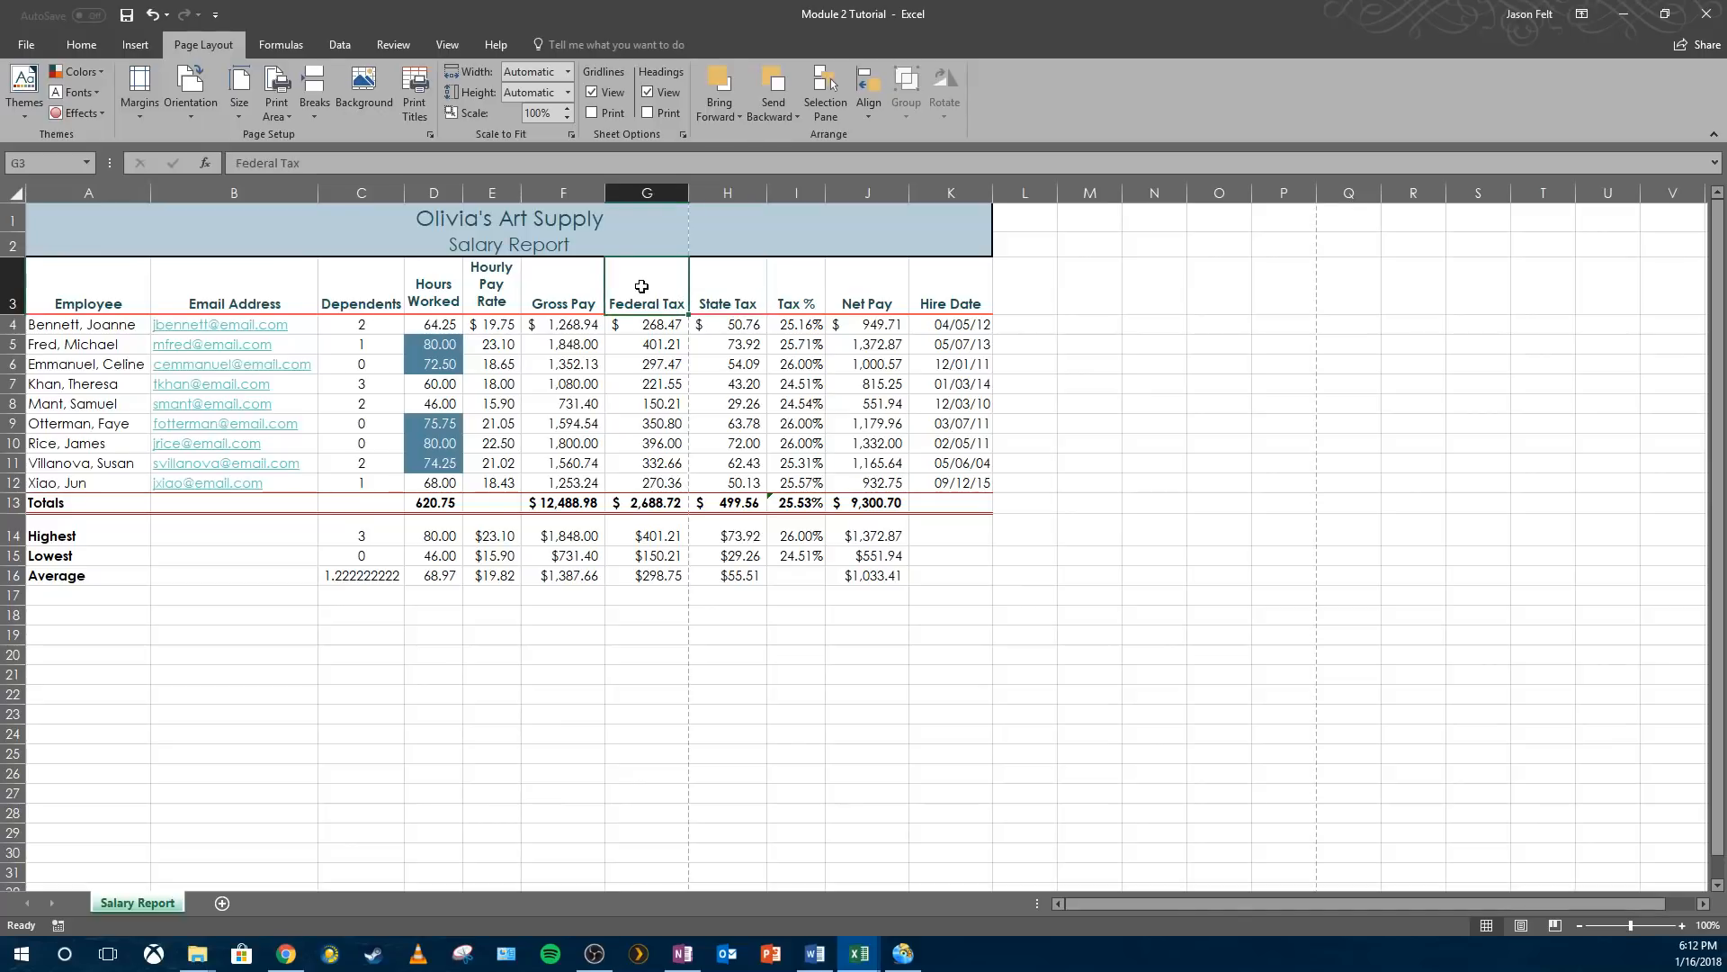
pyautogui.click(585, 265)
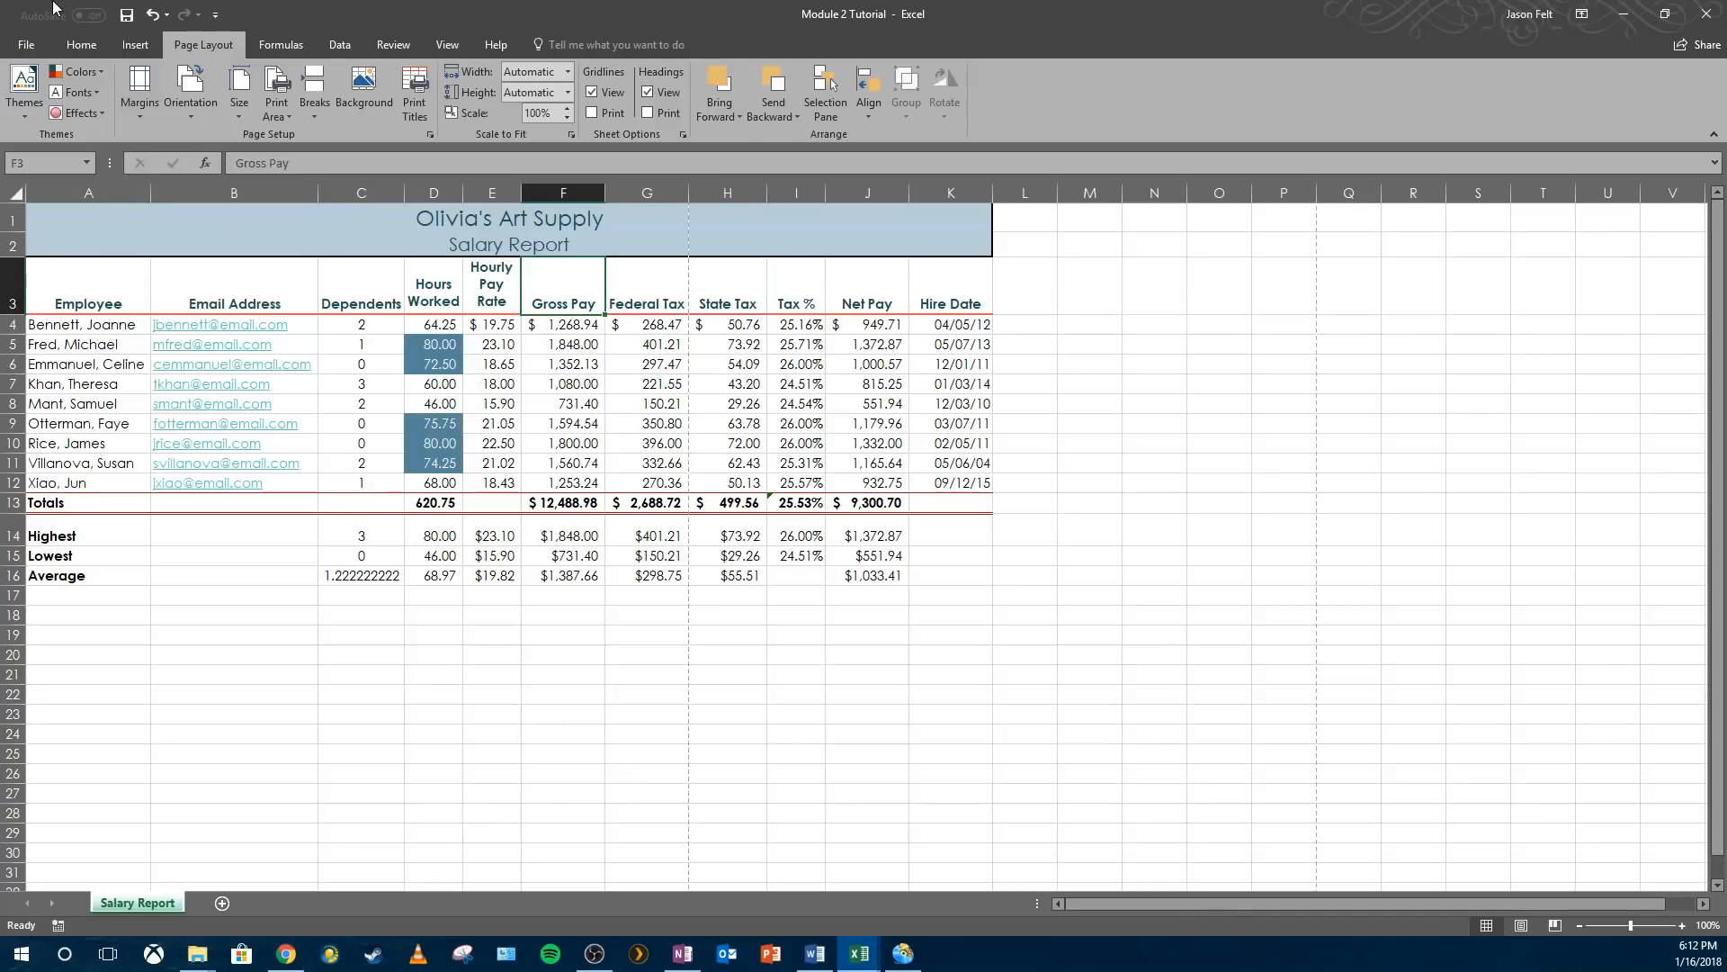
pyautogui.click(152, 15)
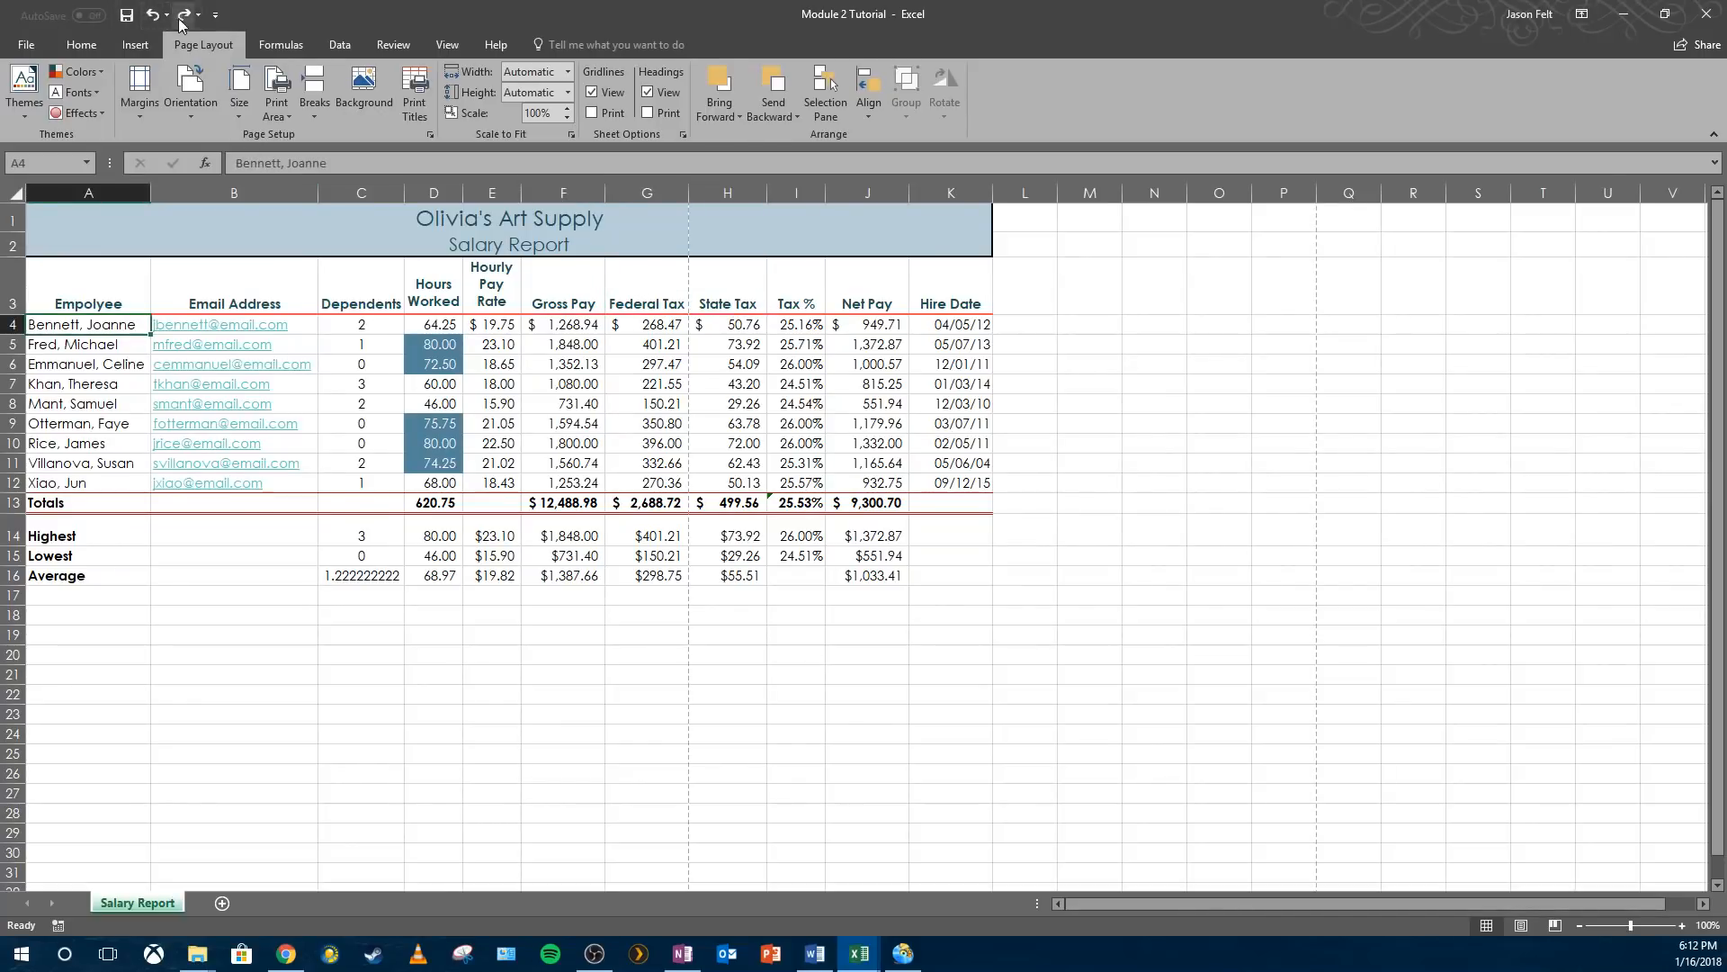
pyautogui.click(184, 15)
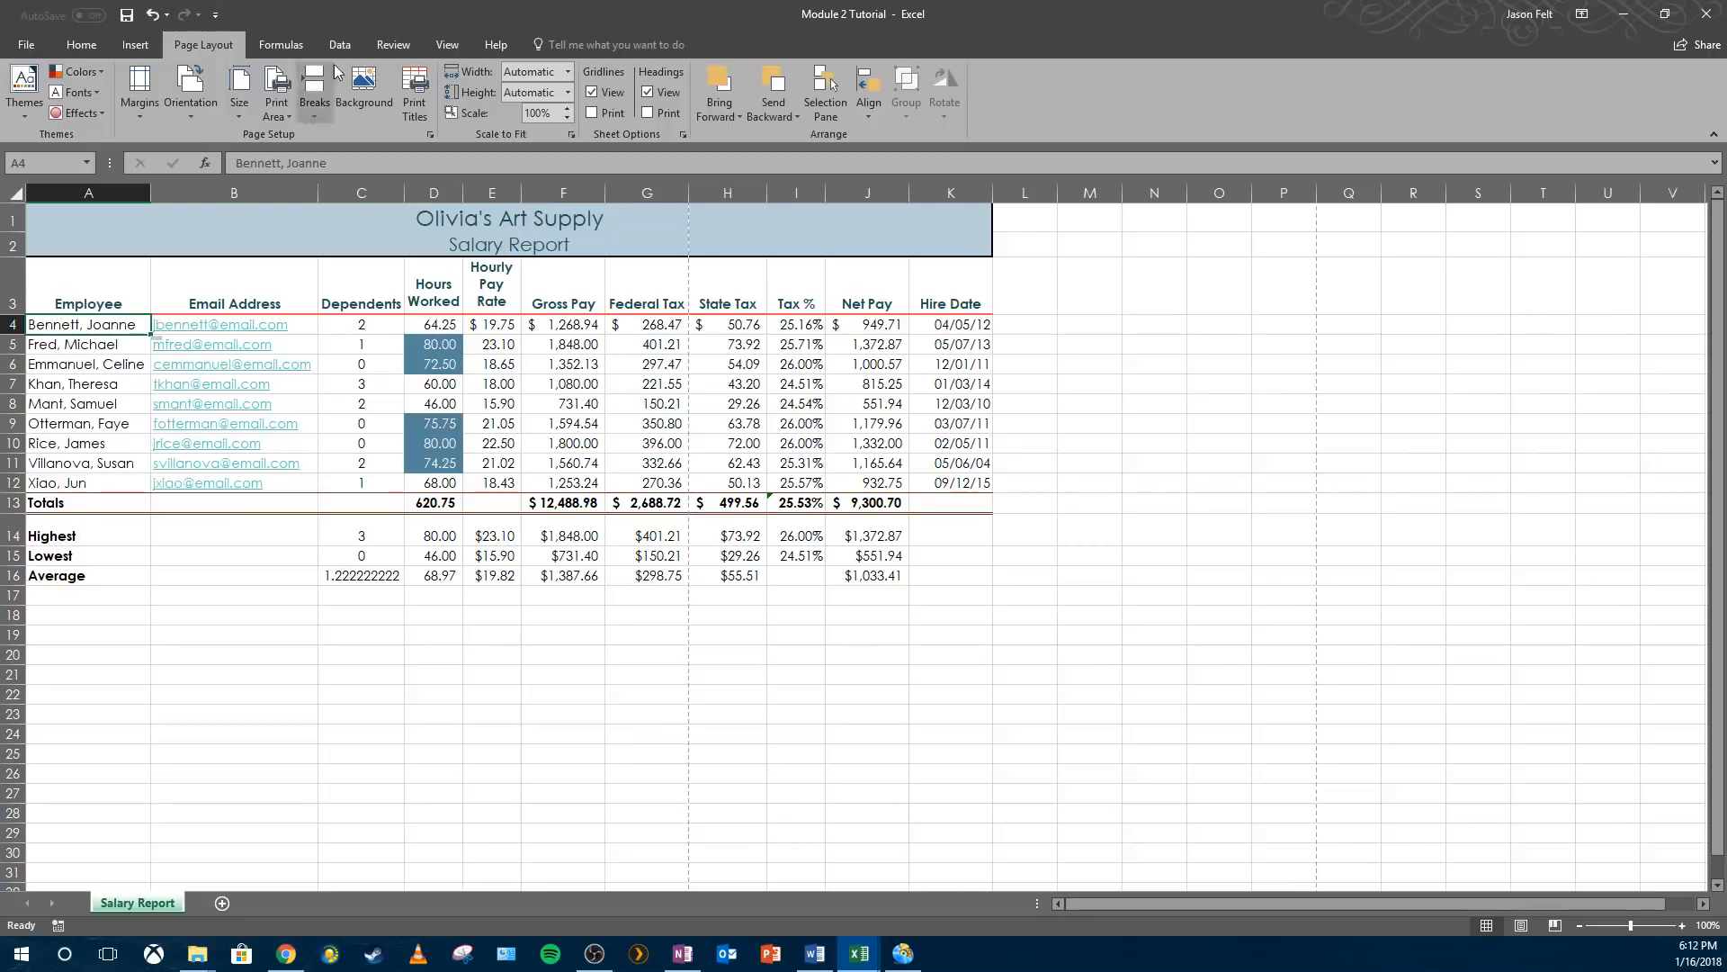
# - Check the print preview of the Salary Report sheet and return to the worksheet
pyautogui.click(13, 45)
pyautogui.click(56, 257)
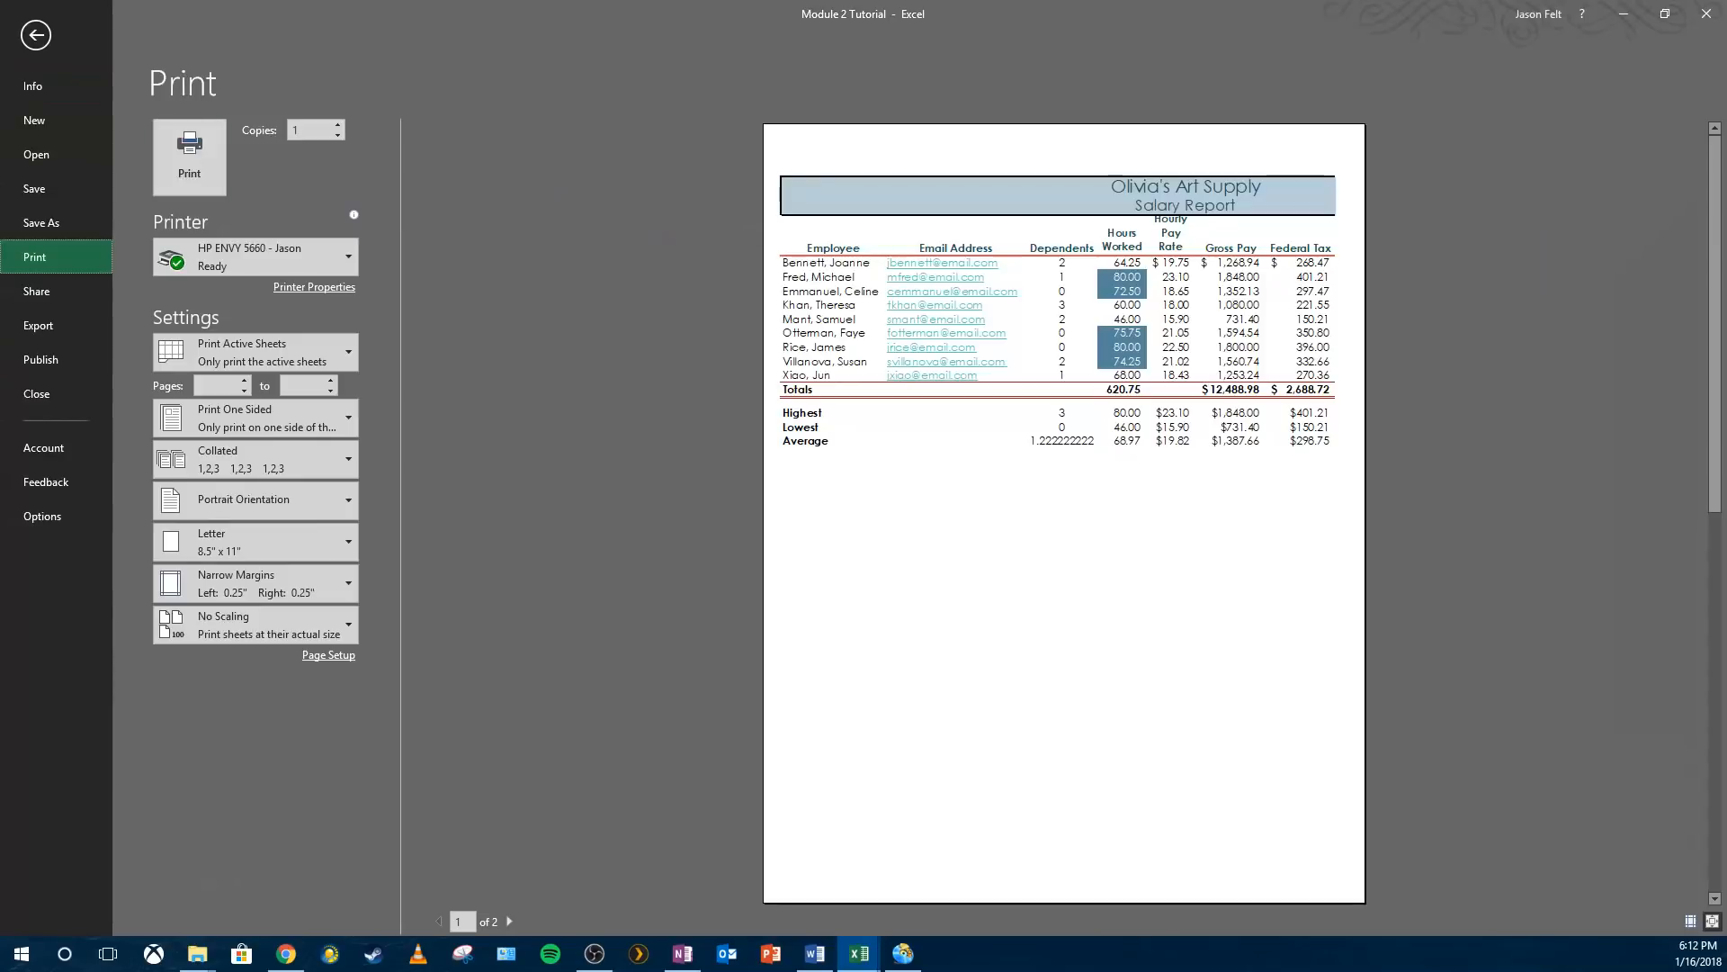
pyautogui.click(36, 35)
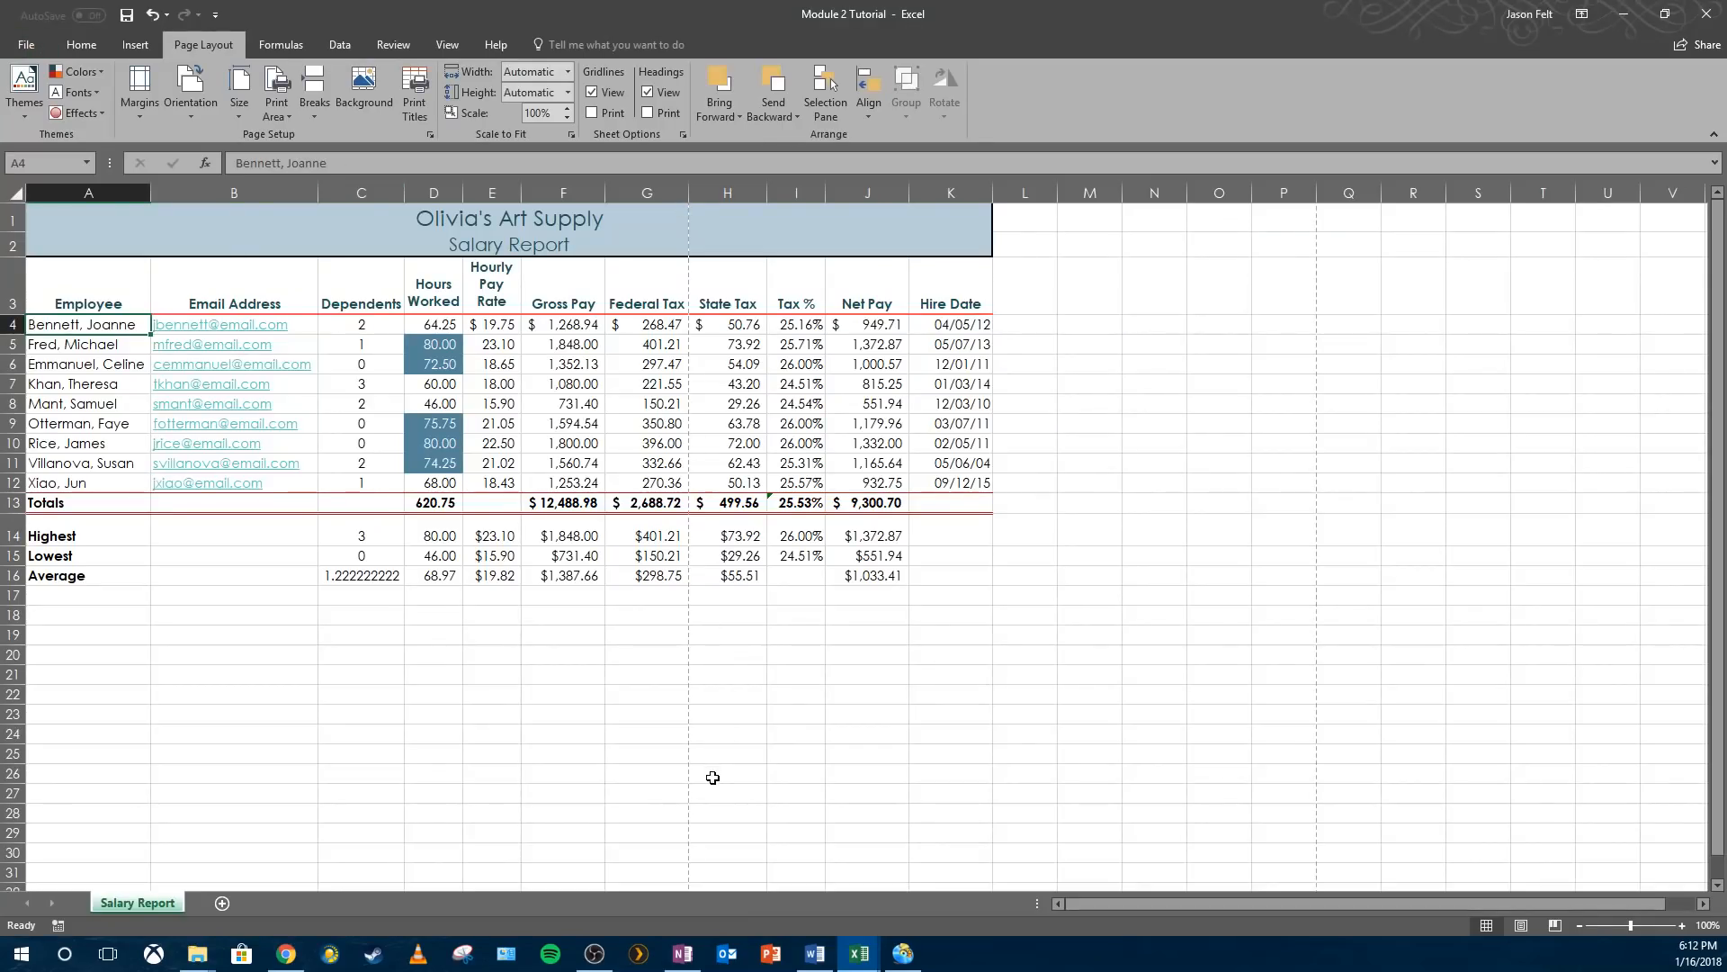
pyautogui.click(503, 641)
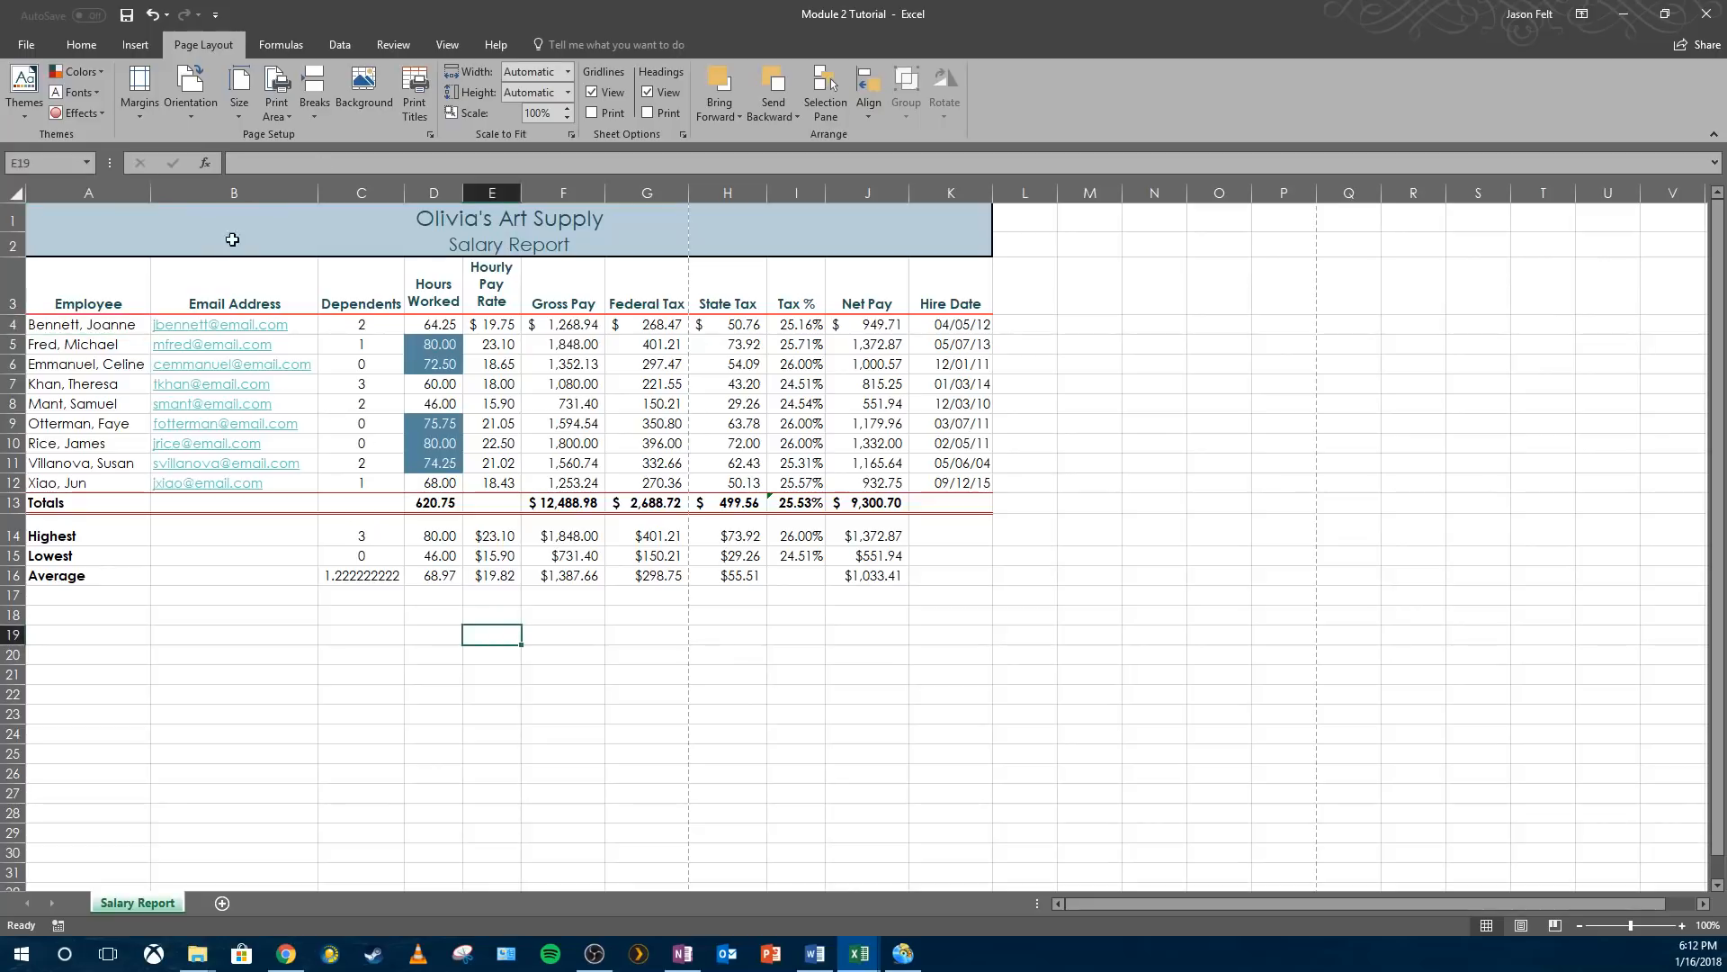
pyautogui.moveTo(56, 216); pyautogui.dragTo(512, 484)
pyautogui.click(512, 484)
pyautogui.moveTo(612, 658); pyautogui.dragTo(121, 267)
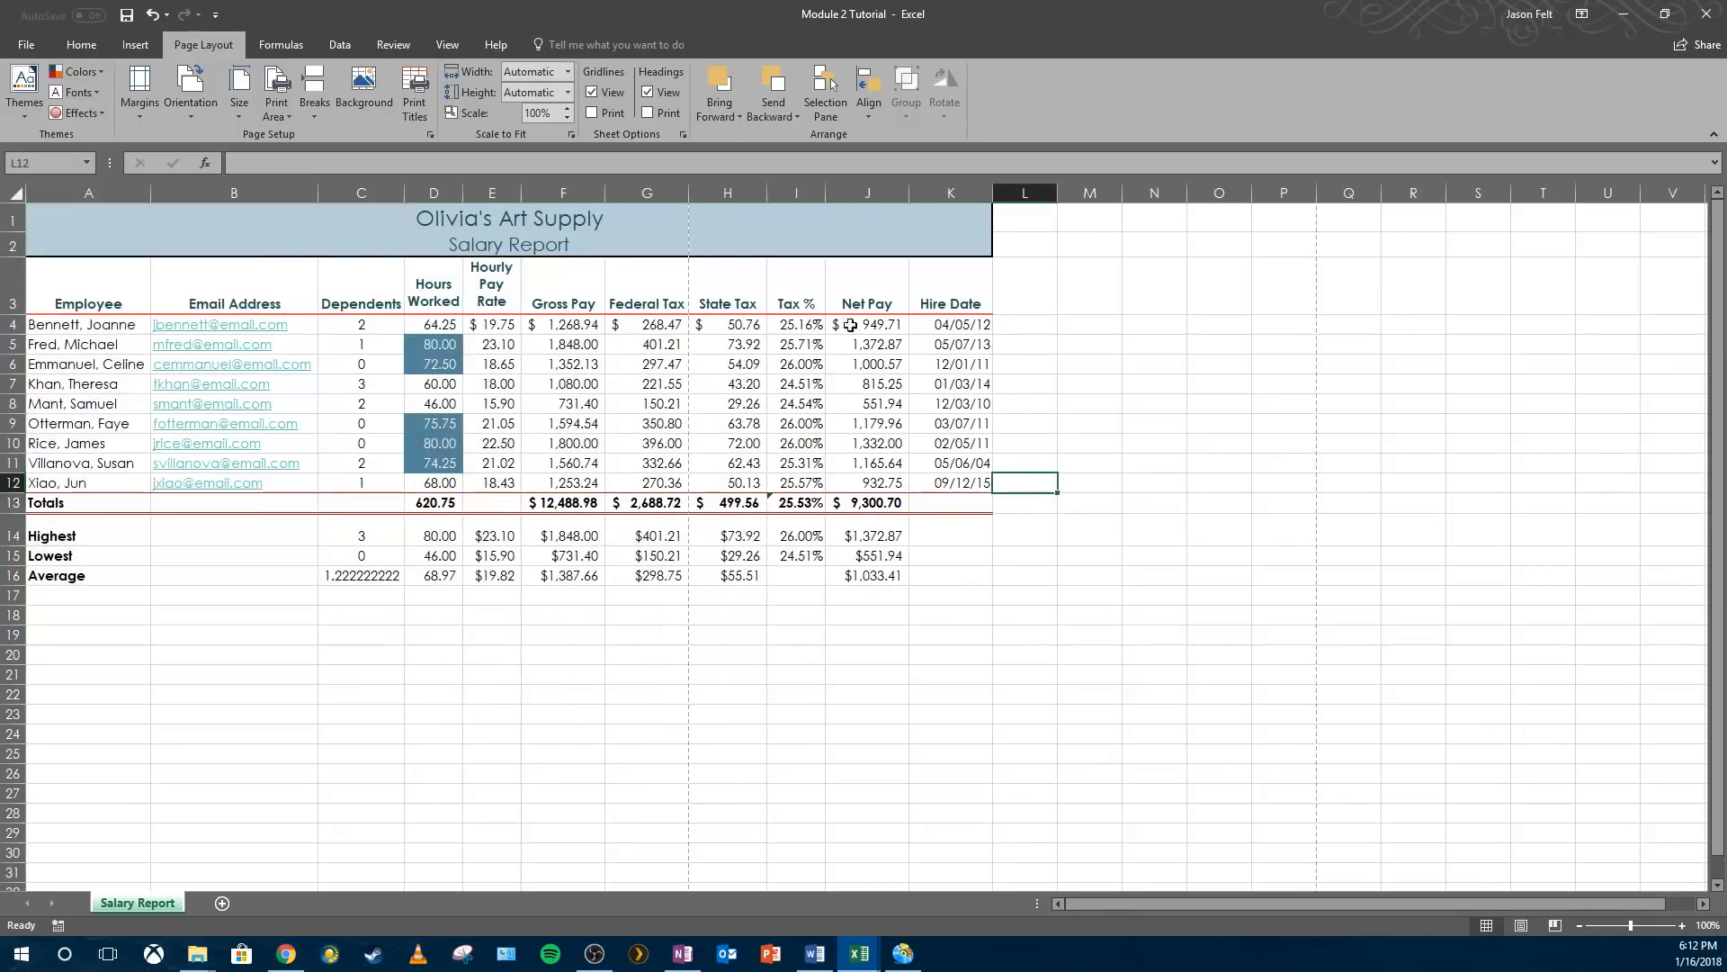
# - Set the Salary Report sheet's page orientation to Landscape
pyautogui.moveTo(727, 288); pyautogui.dragTo(938, 628)
pyautogui.click(938, 628)
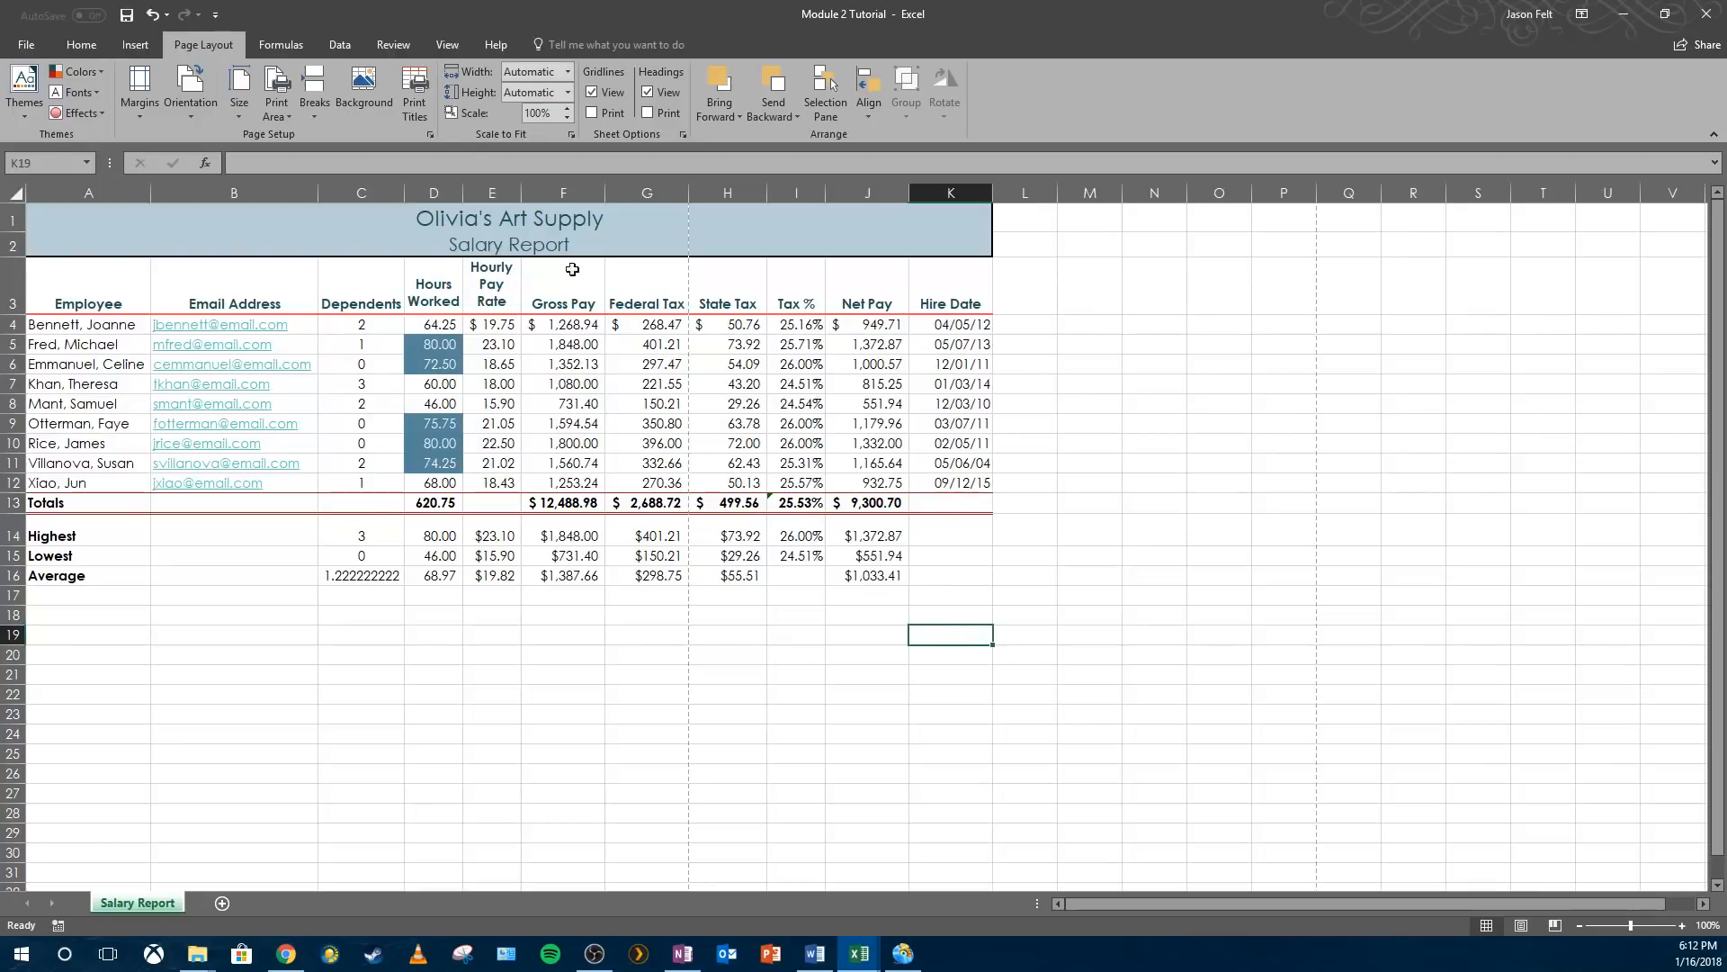
pyautogui.click(185, 88)
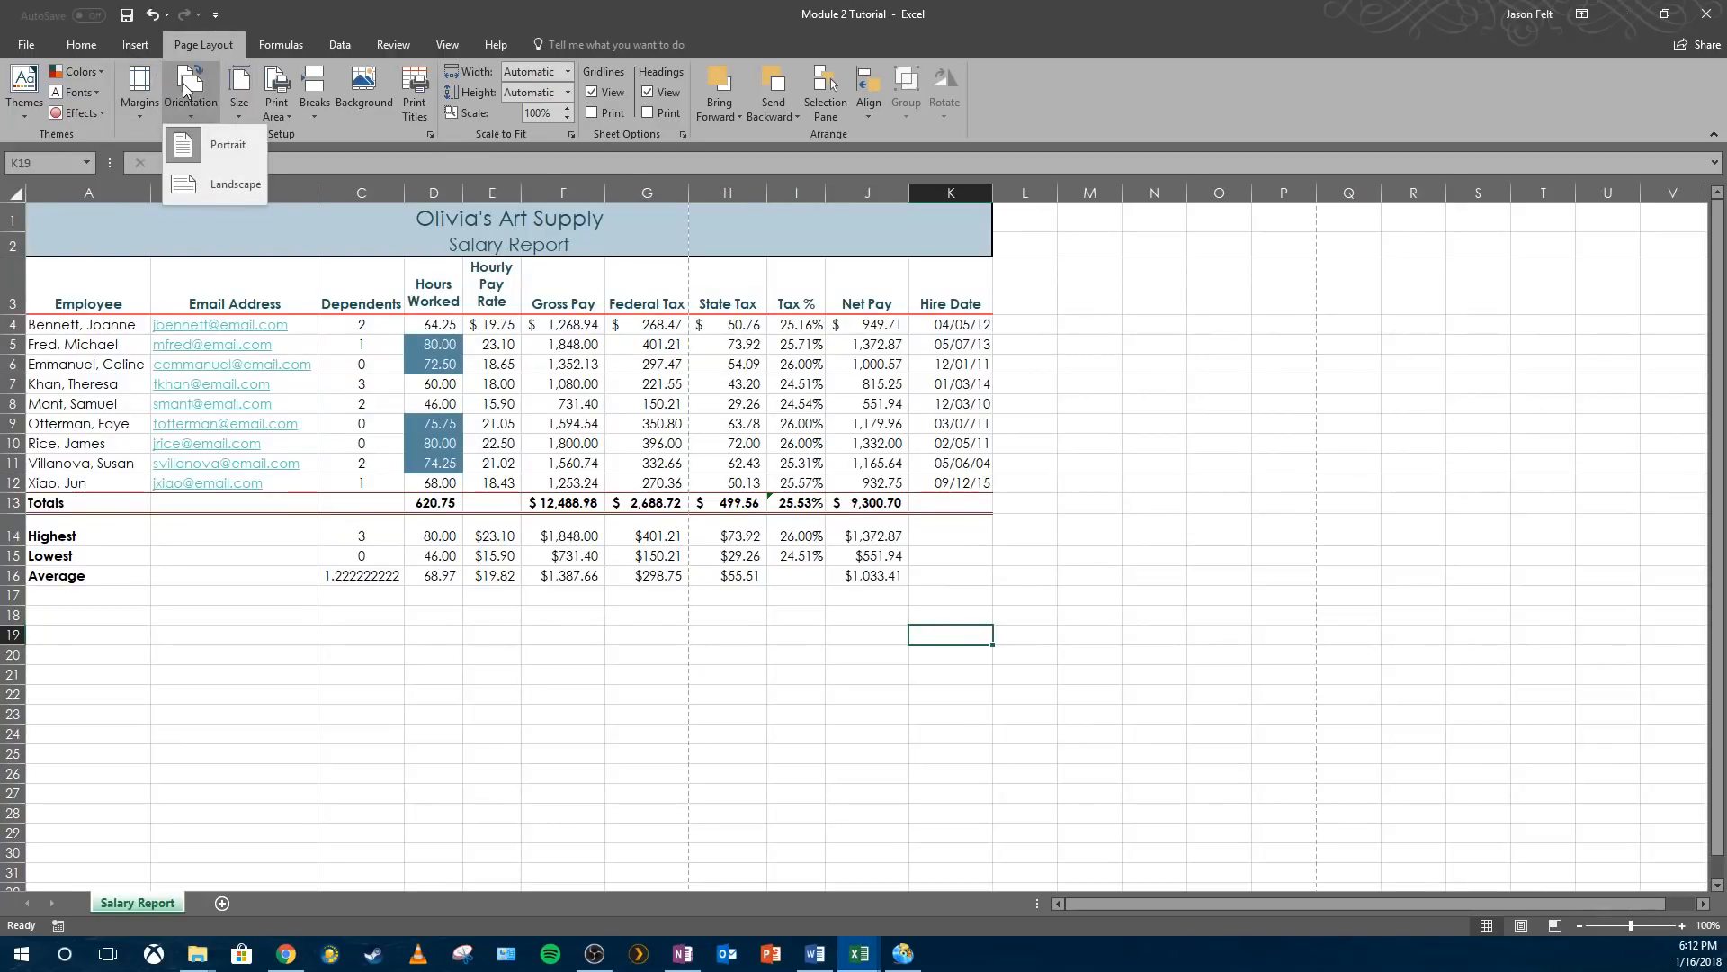
pyautogui.click(206, 181)
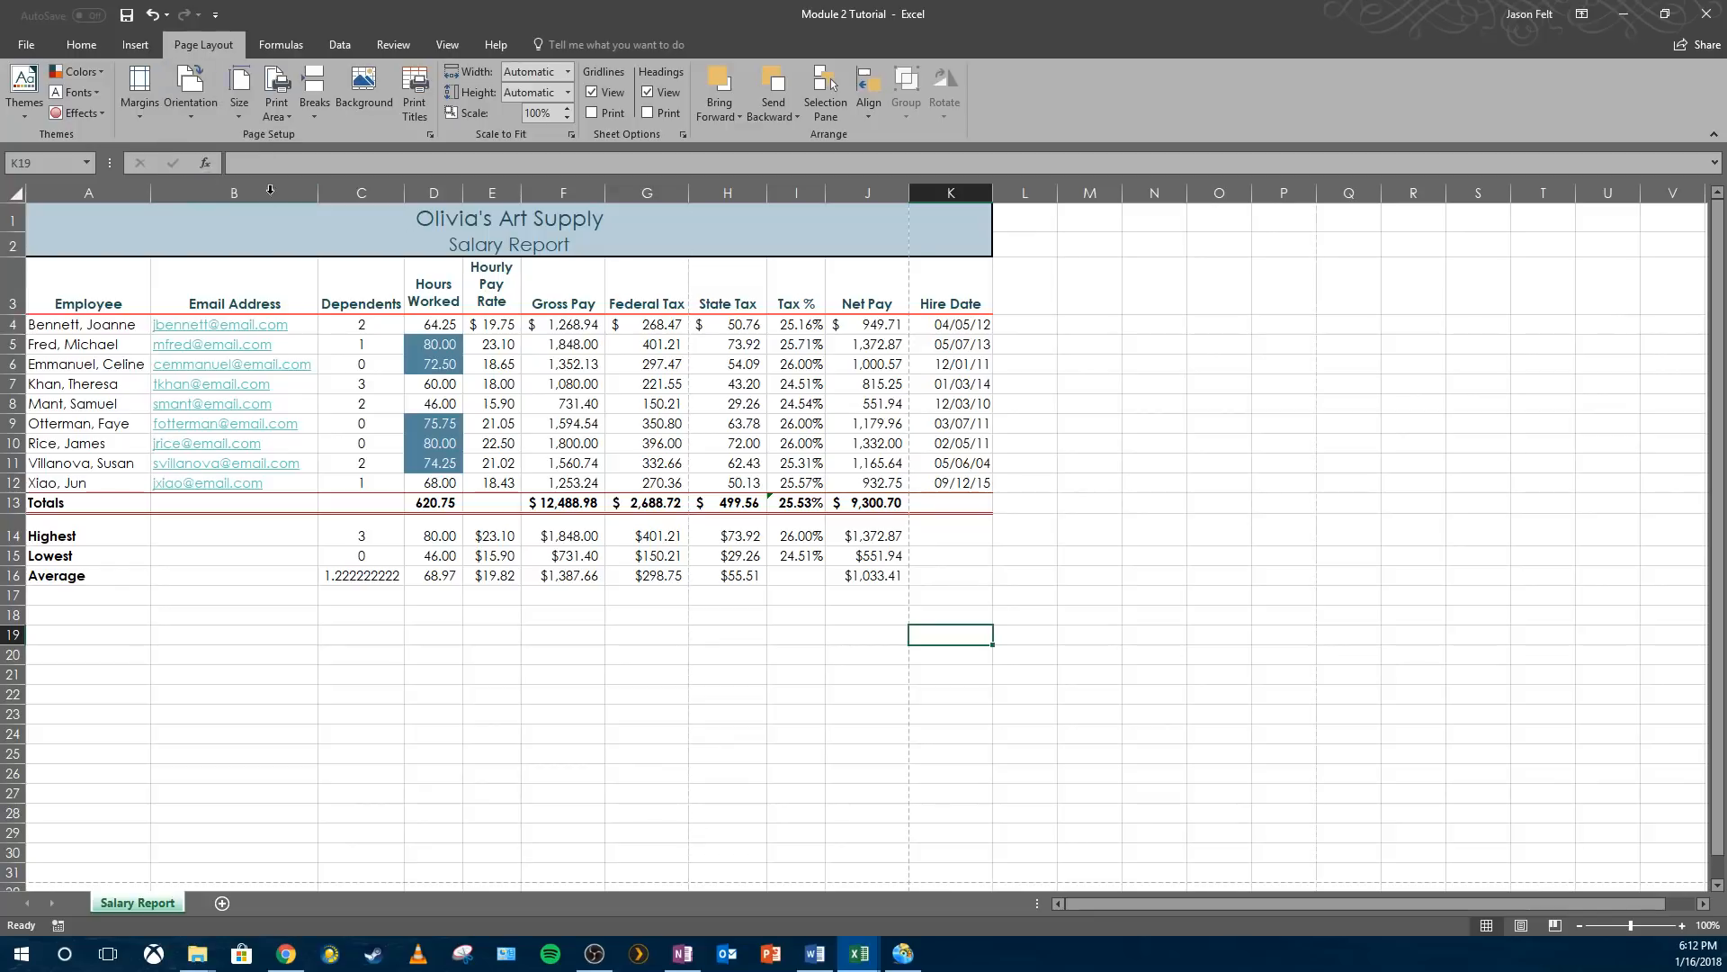
pyautogui.click(1051, 341)
pyautogui.moveTo(960, 313); pyautogui.dragTo(945, 524)
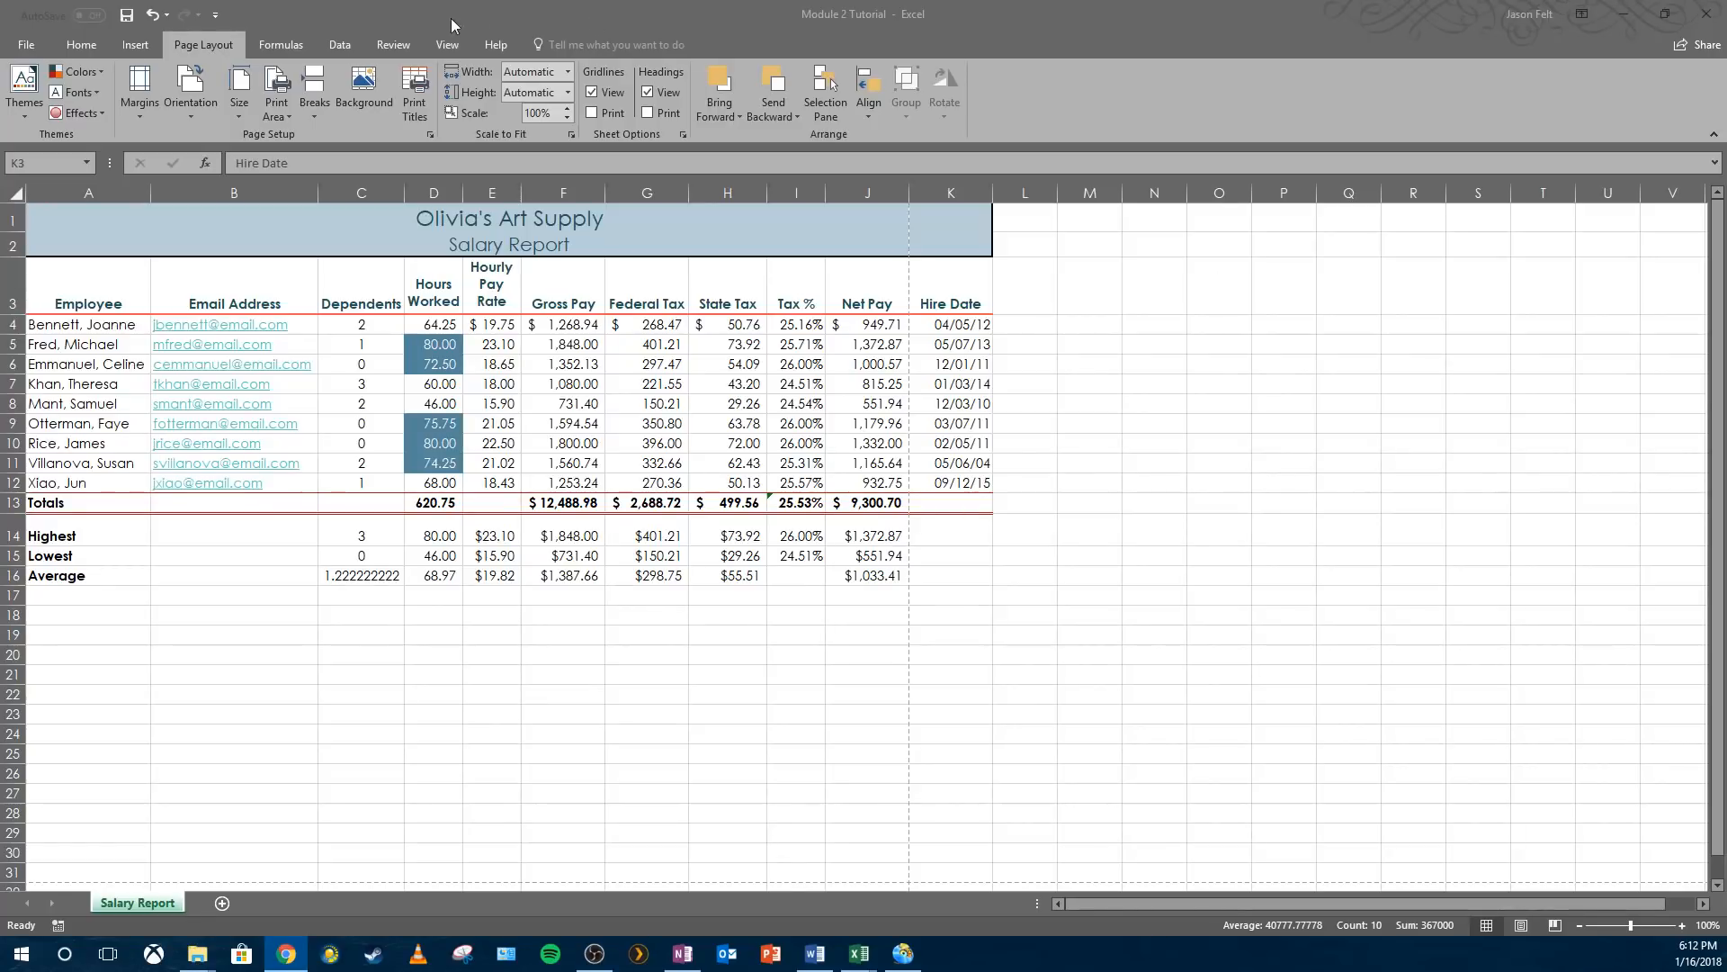
# - Scale the Salary Report sheet's printout to fit 1 page wide by 1 page tall
pyautogui.click(571, 136)
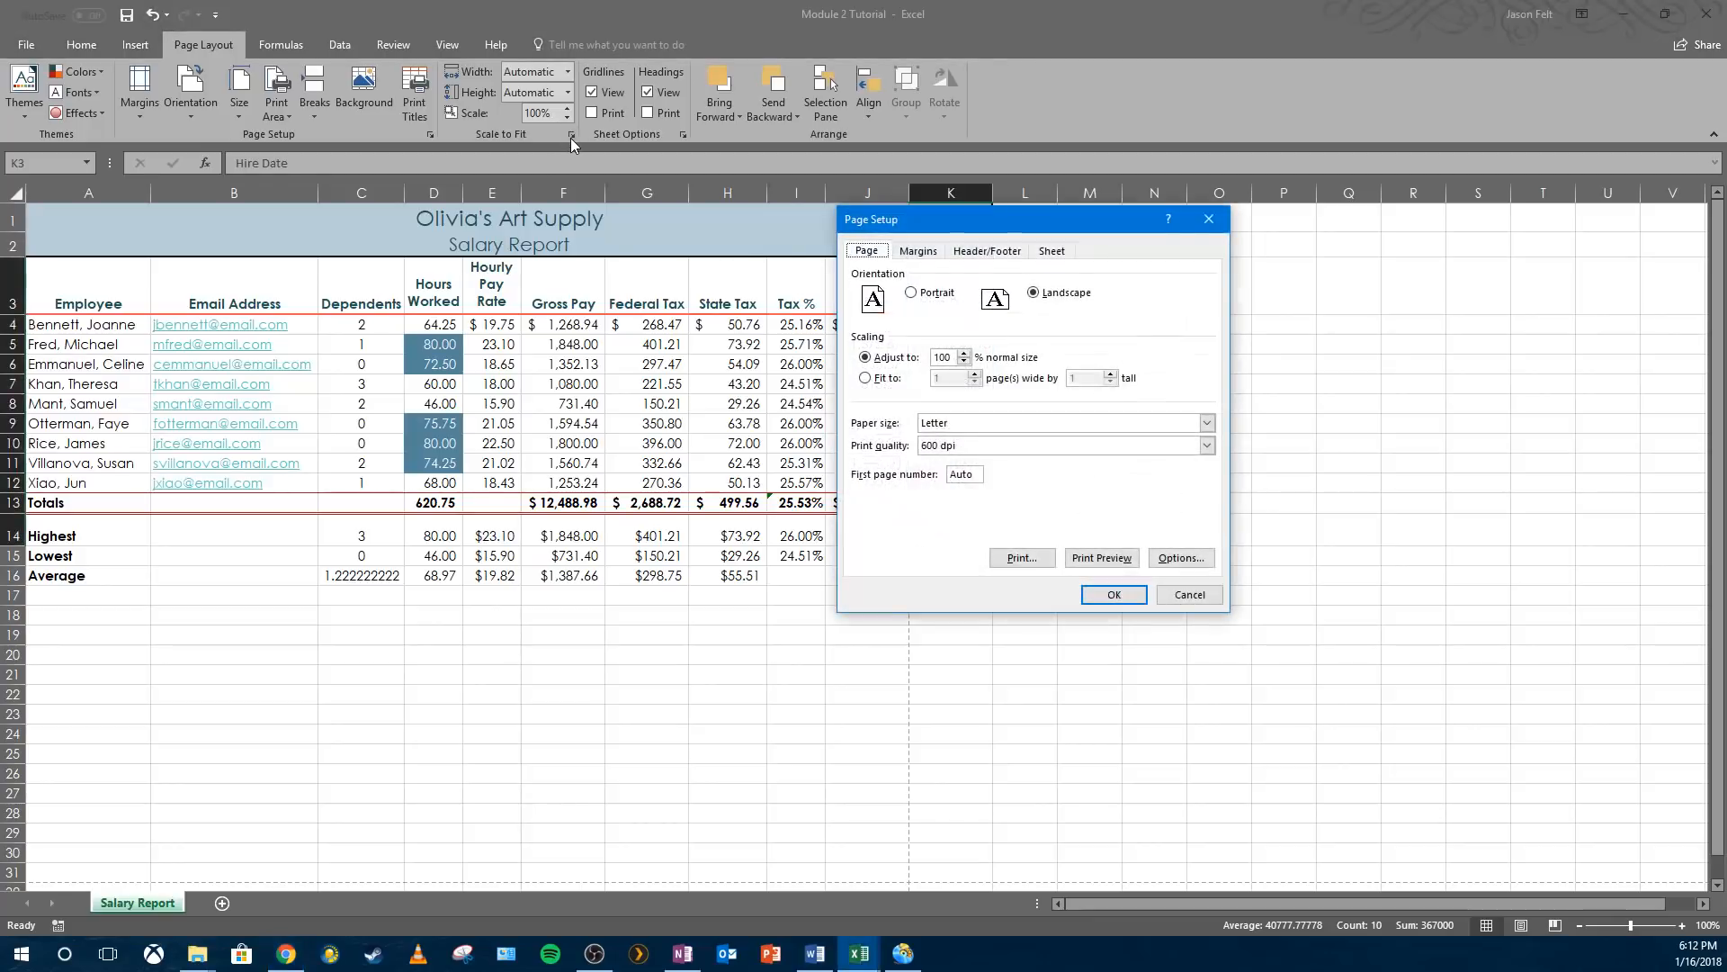
pyautogui.click(866, 378)
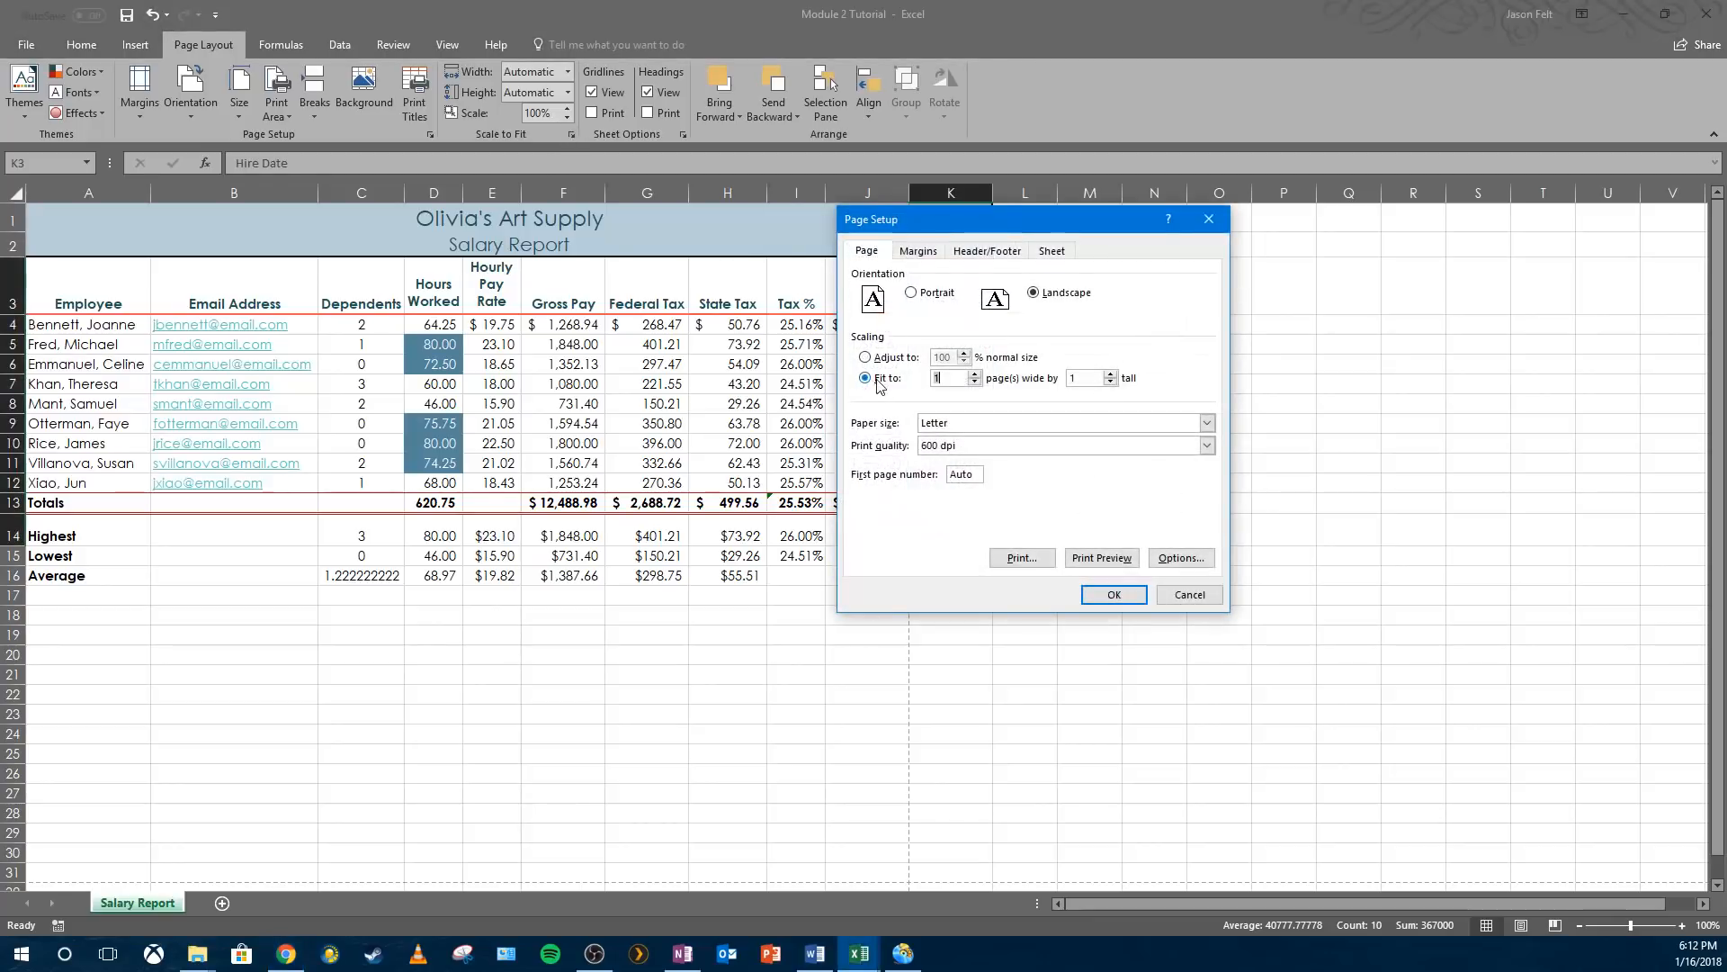
pyautogui.click(1114, 595)
pyautogui.click(1137, 413)
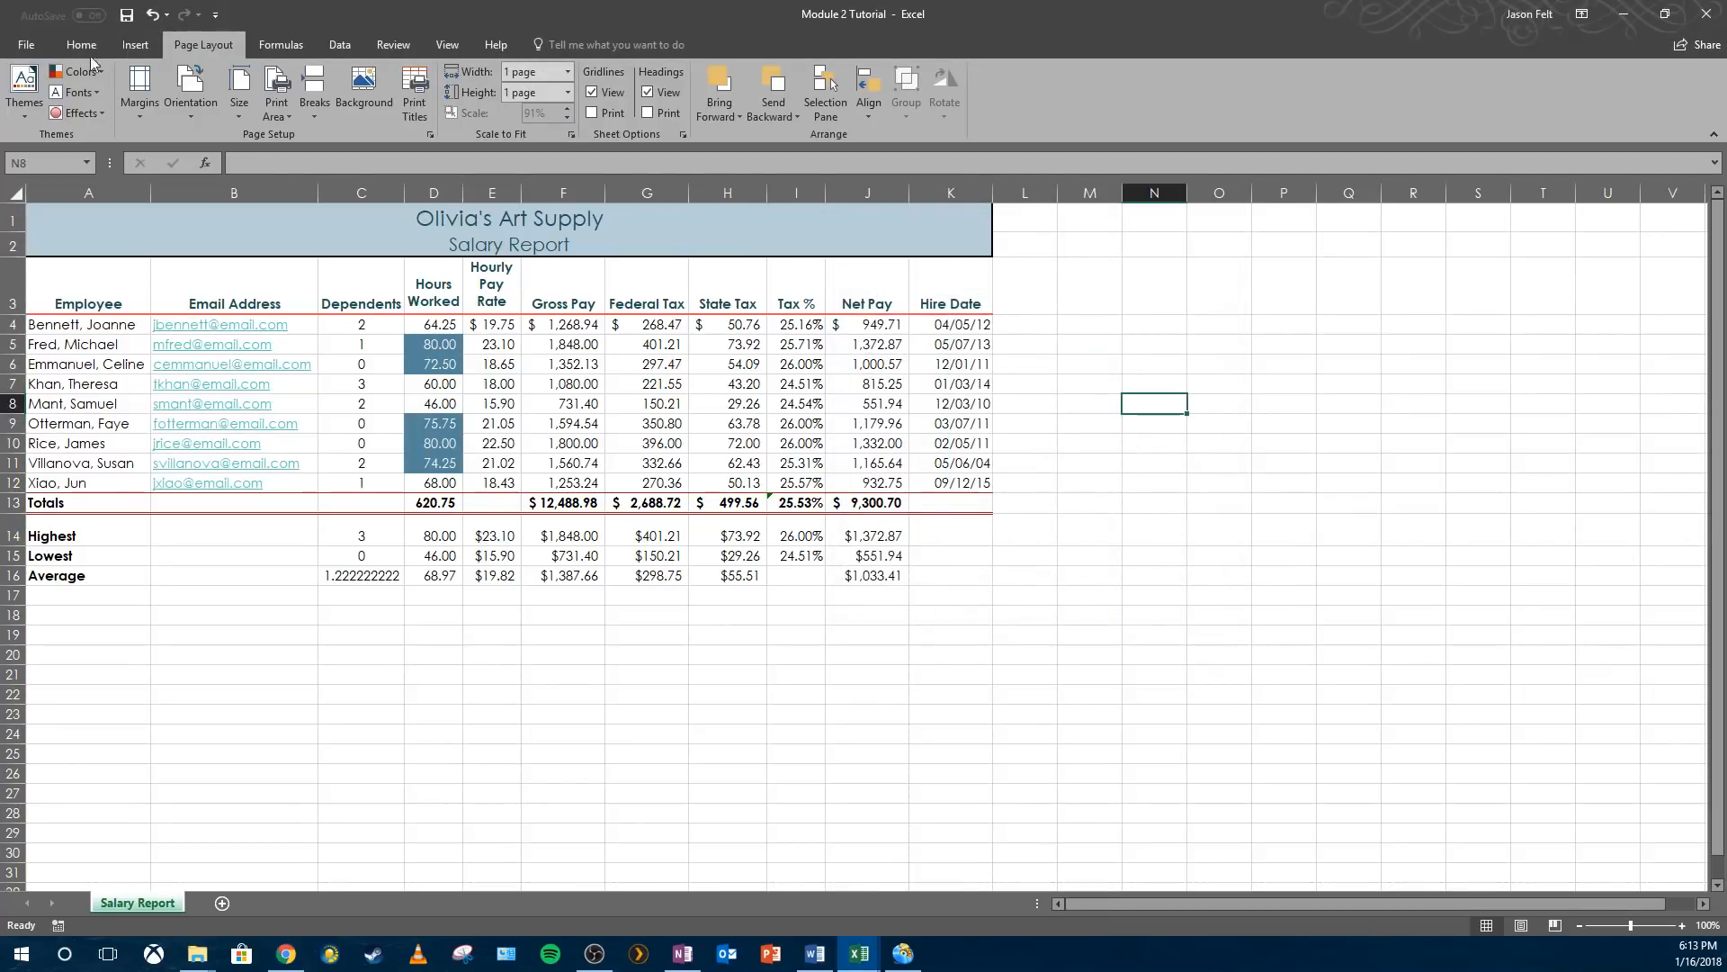
# - Check the print preview of the landscape, one-page Salary Report and return to the worksheet
pyautogui.click(9, 51)
pyautogui.click(49, 256)
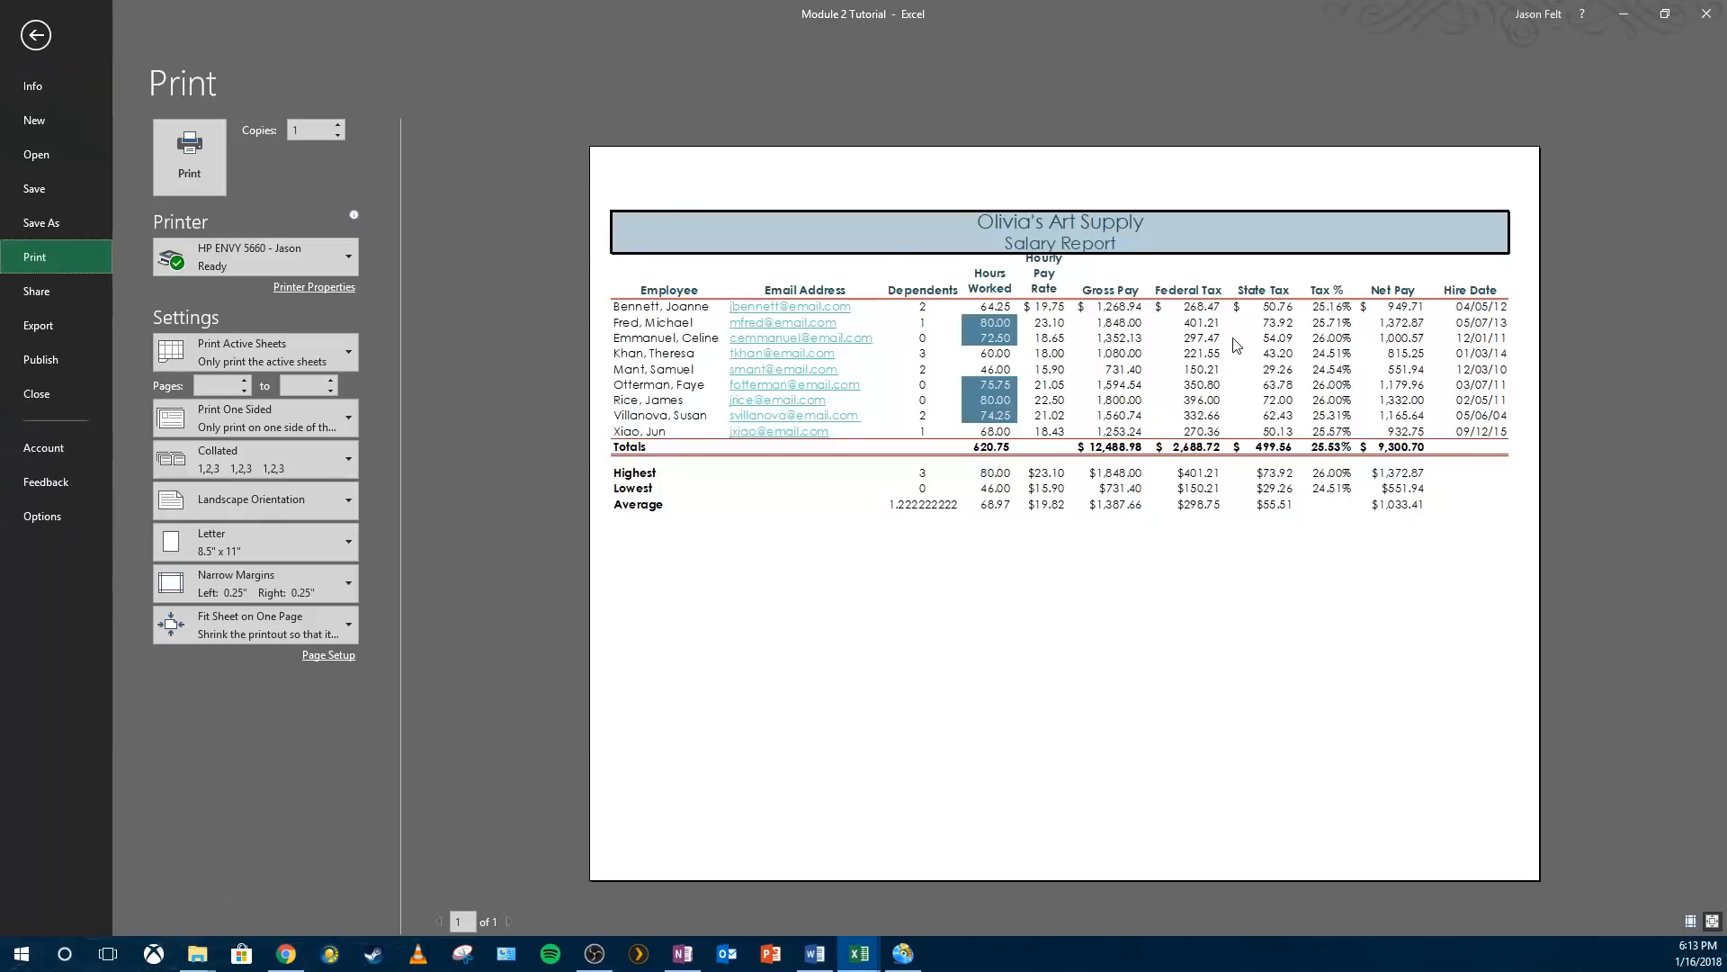
pyautogui.hotkey('alt', 'Tab')
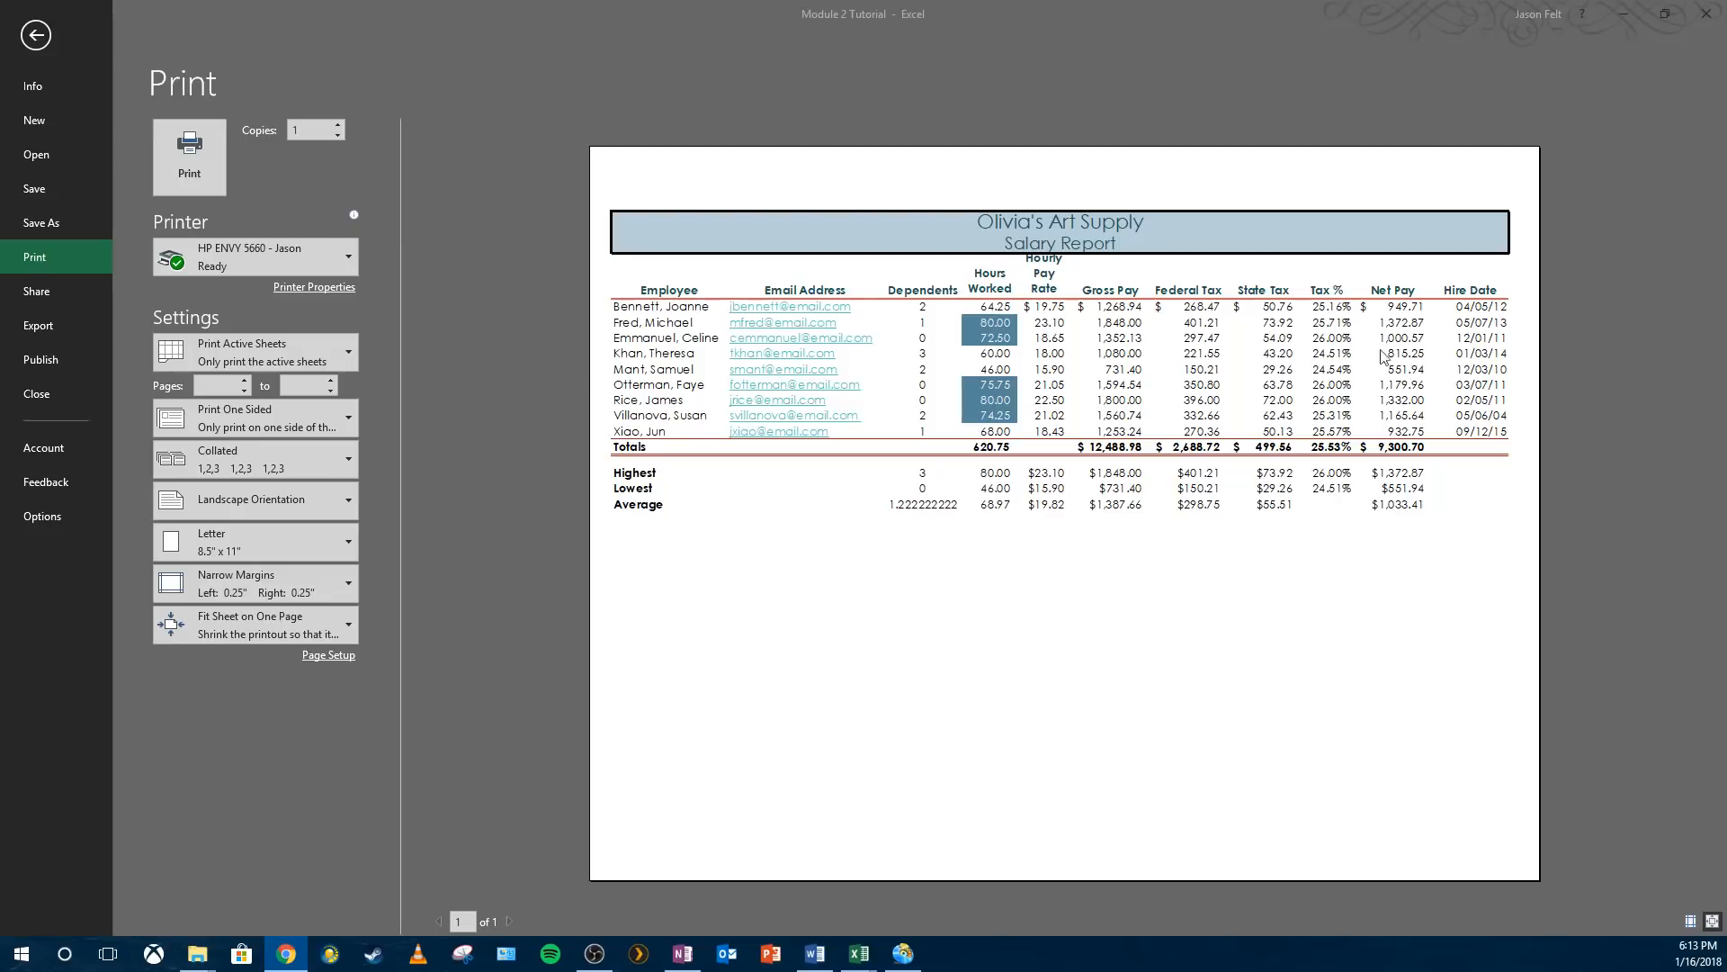
pyautogui.click(34, 45)
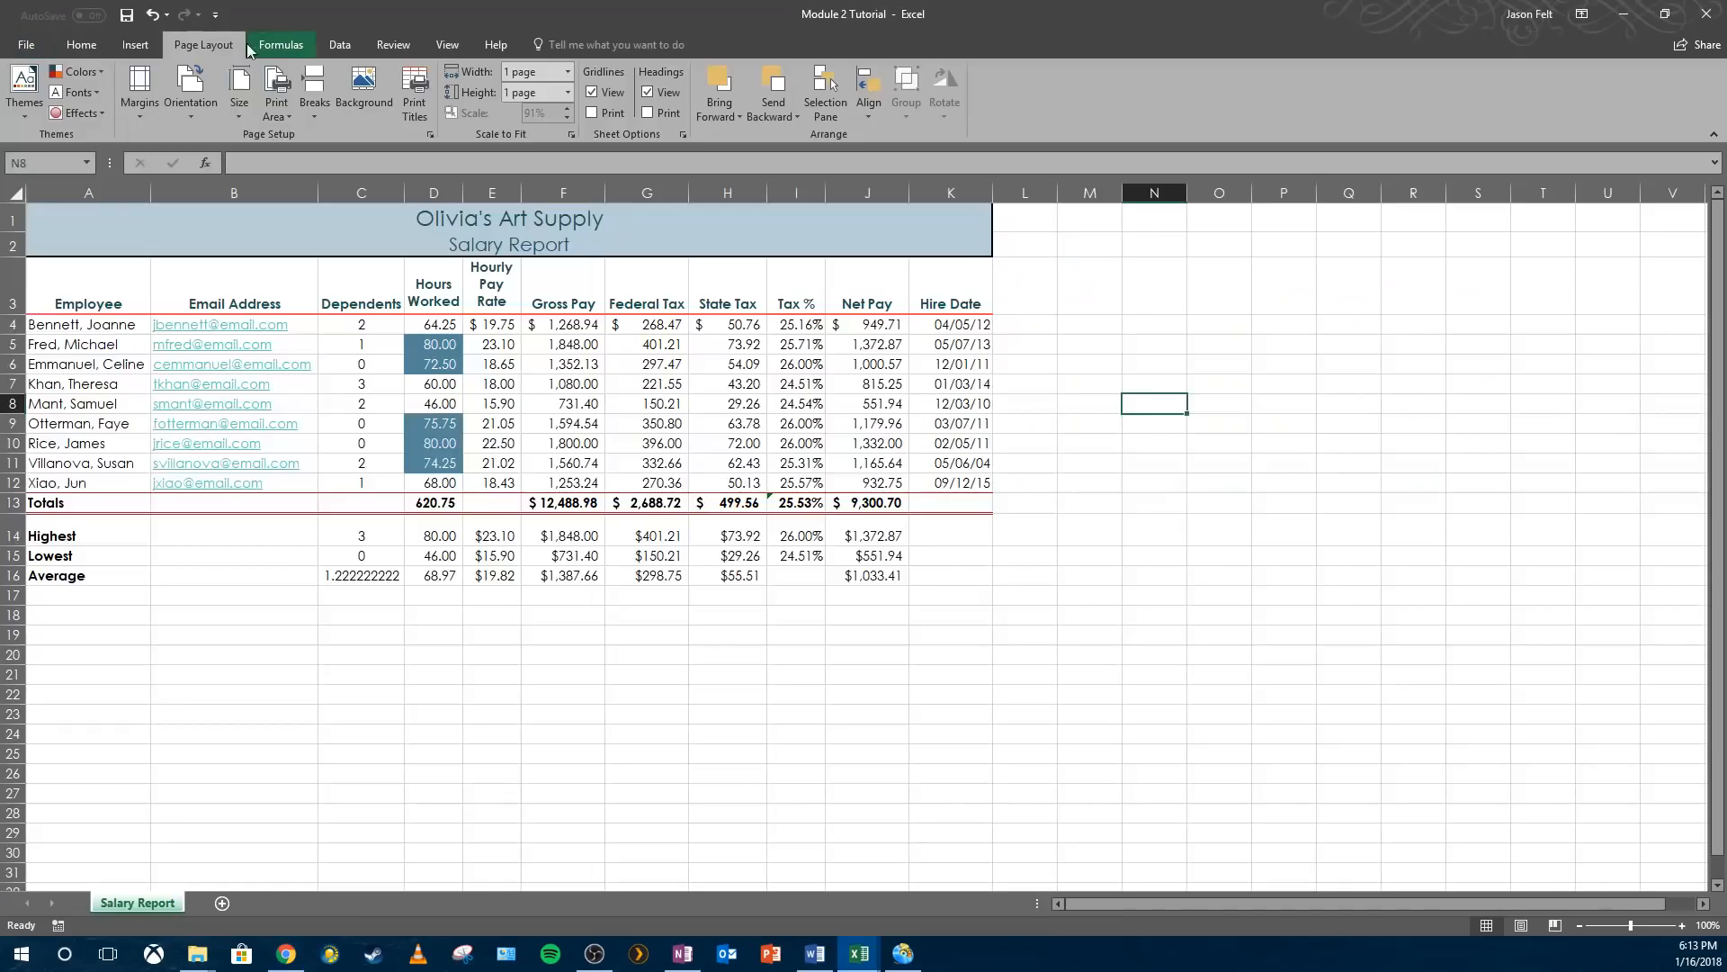
# - Add a page header whose centre section holds the teacher's name with "Period 4" on the line below
pyautogui.click(132, 49)
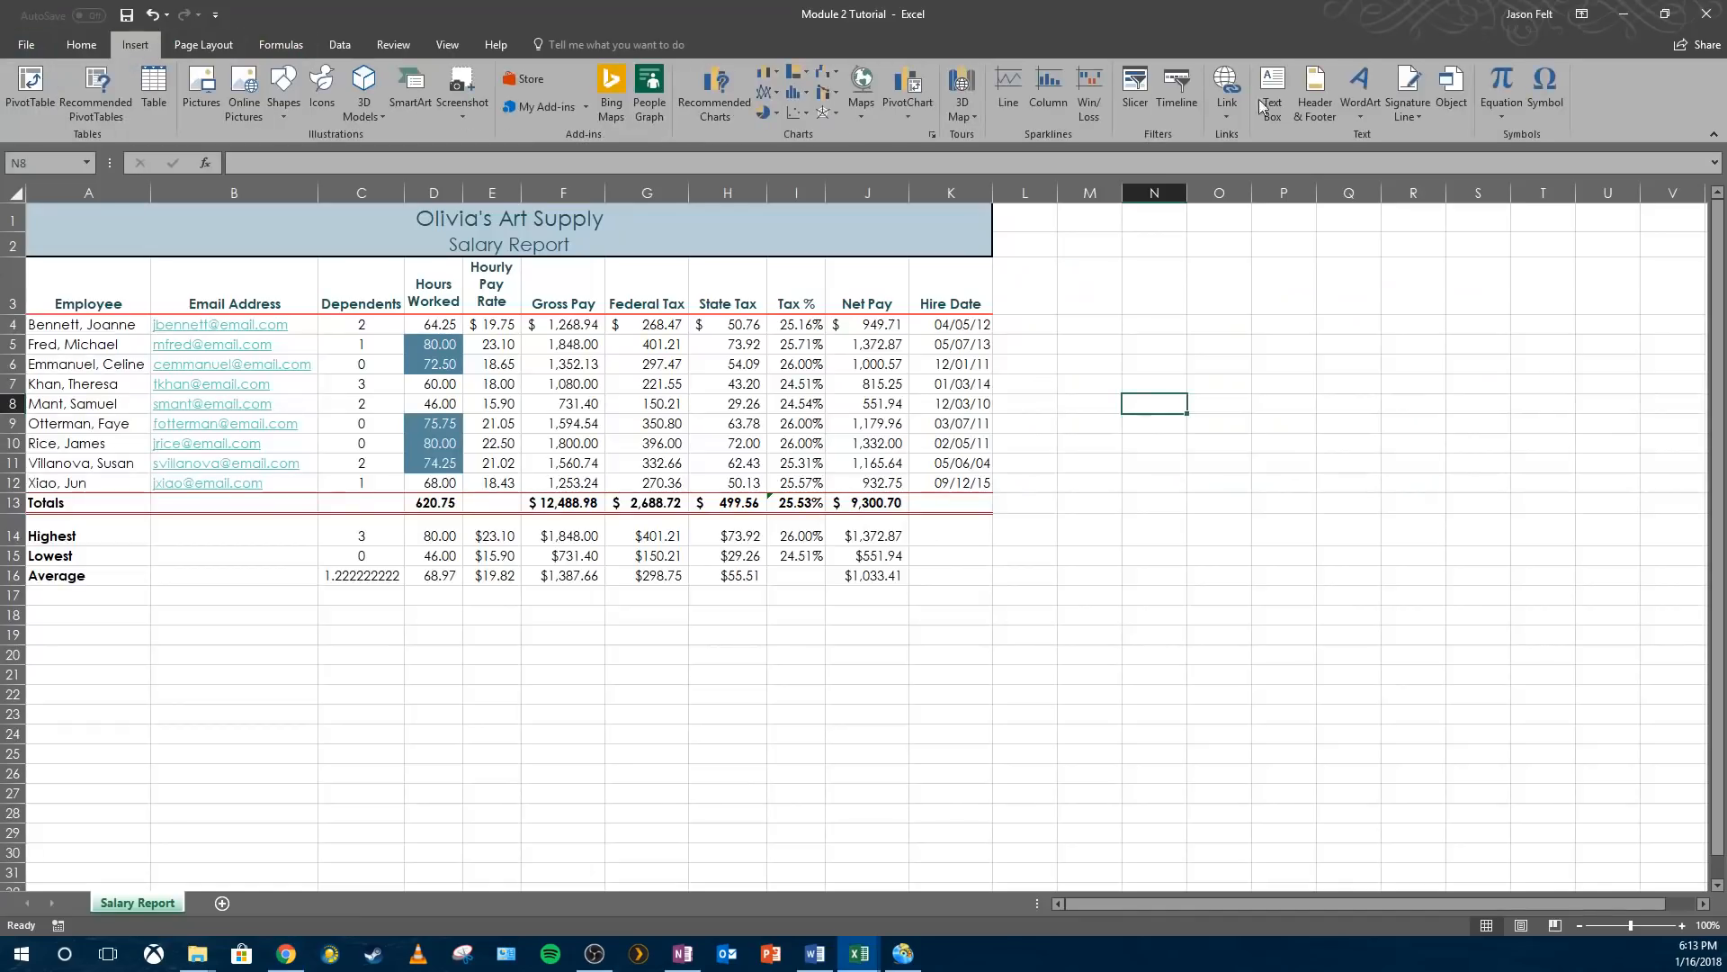
pyautogui.click(1315, 99)
pyautogui.click(359, 293)
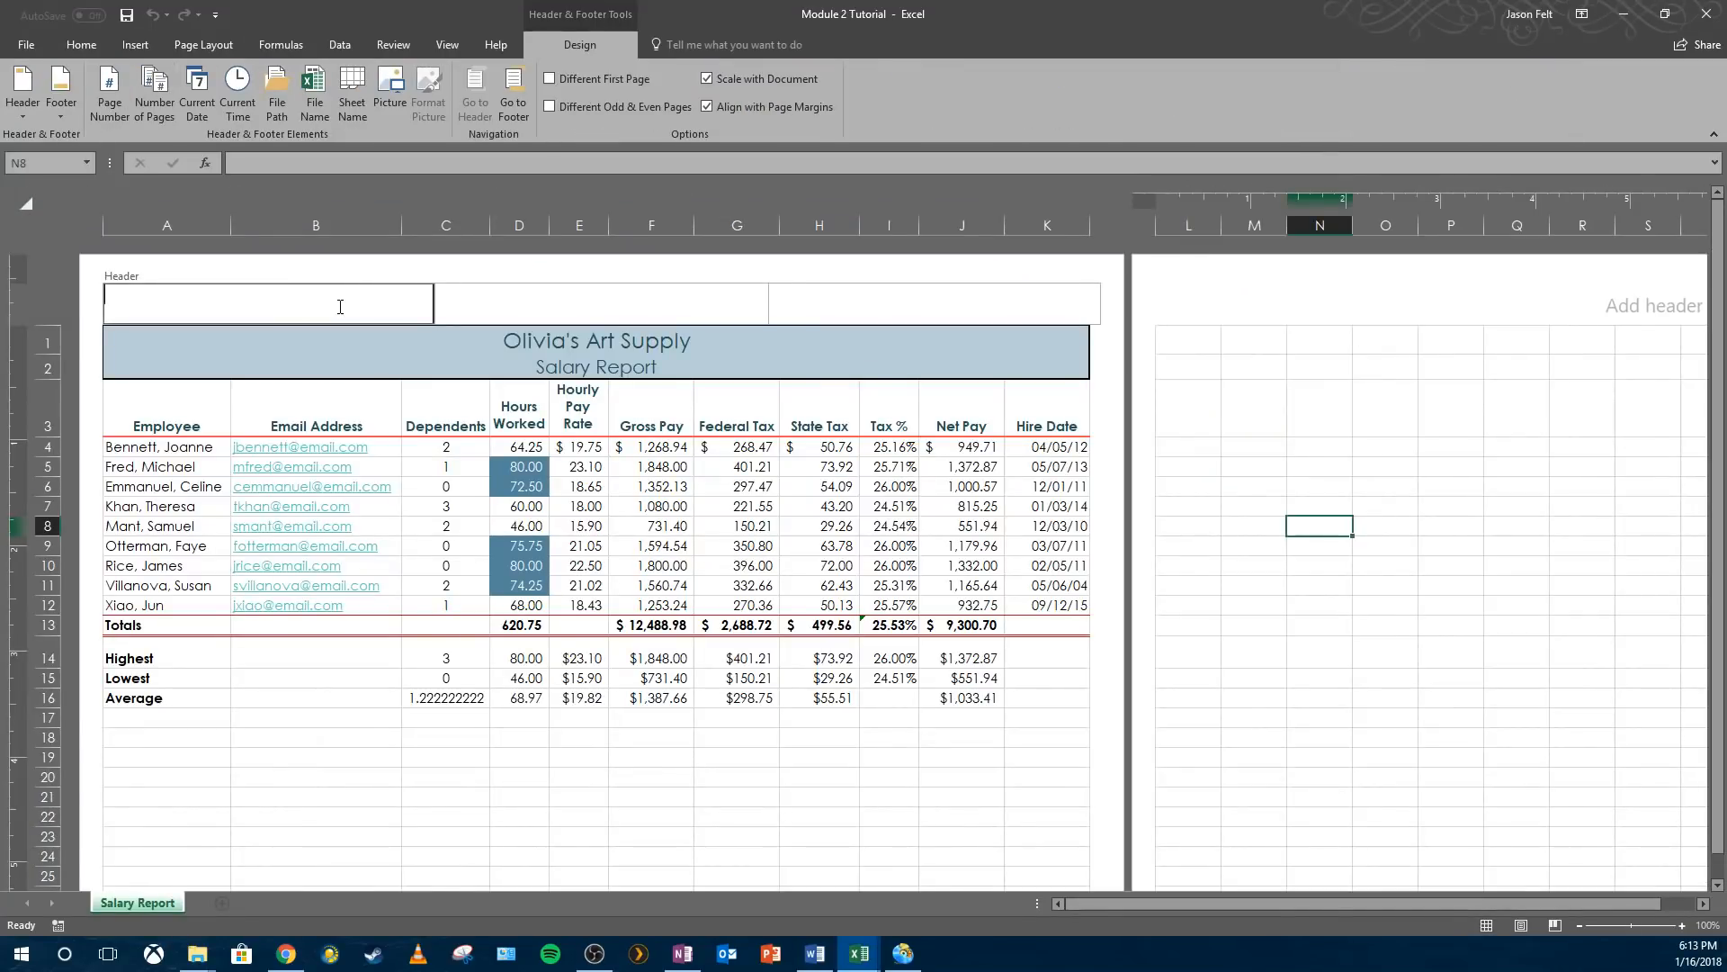
pyautogui.click(514, 305)
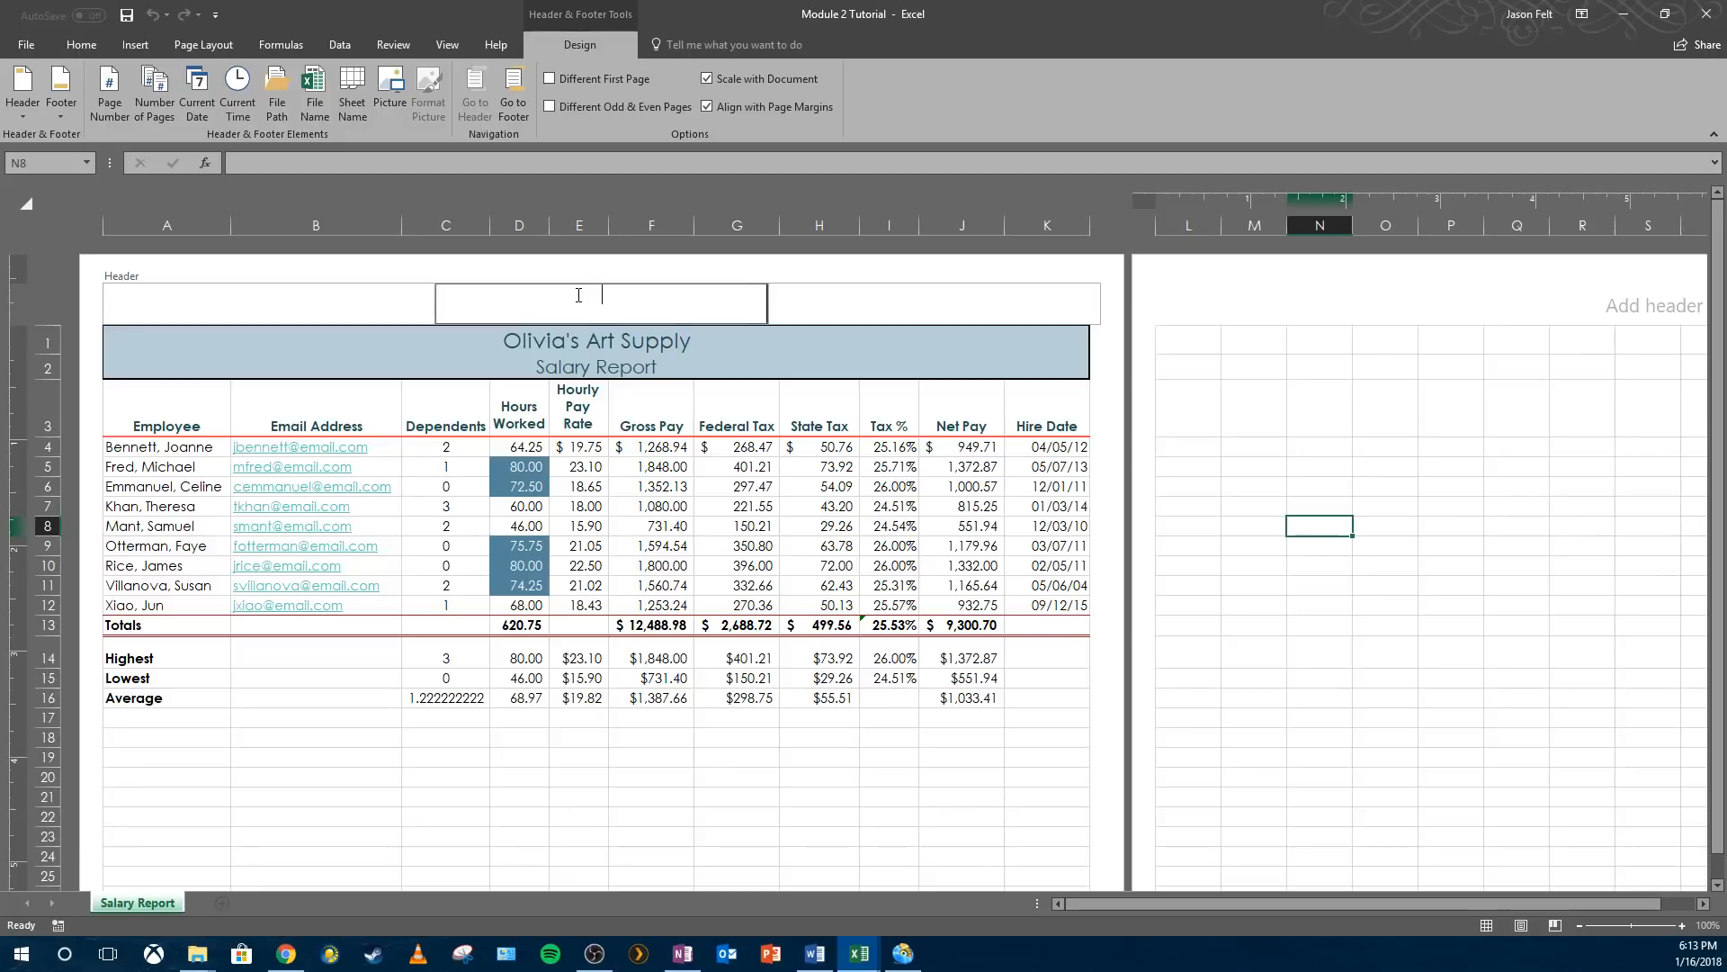
pyautogui.write('Mr. Felt')
pyautogui.press('Return')
pyautogui.write('Period 4')
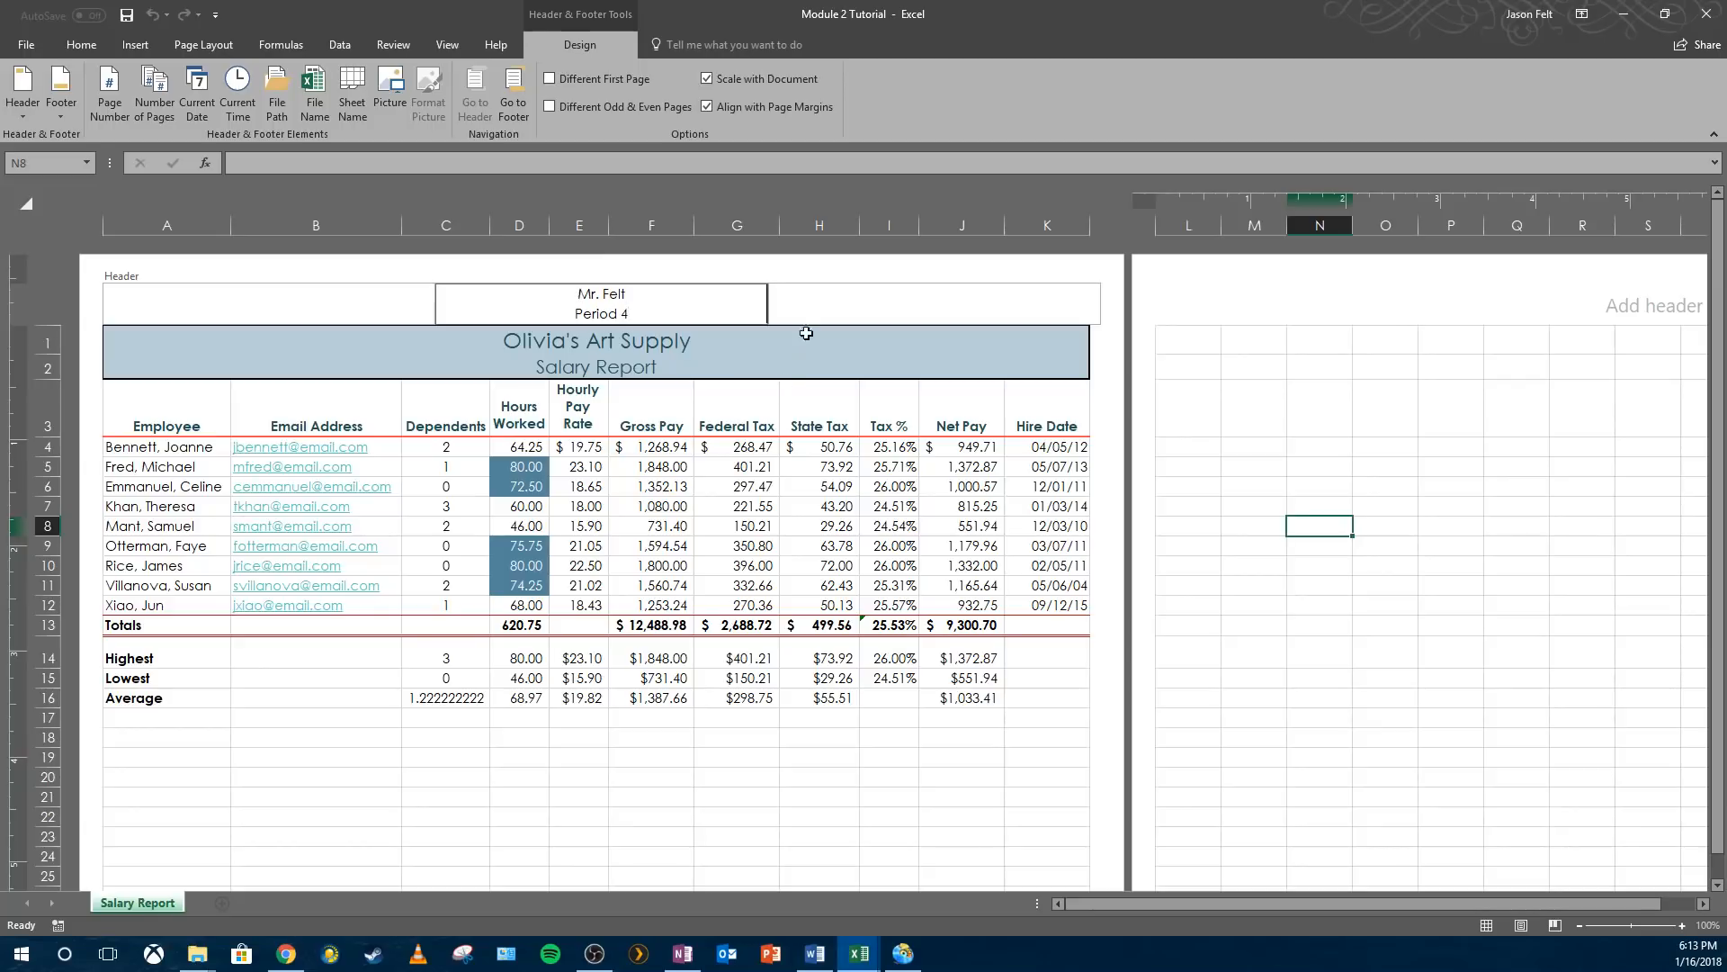
pyautogui.click(872, 299)
pyautogui.click(1073, 405)
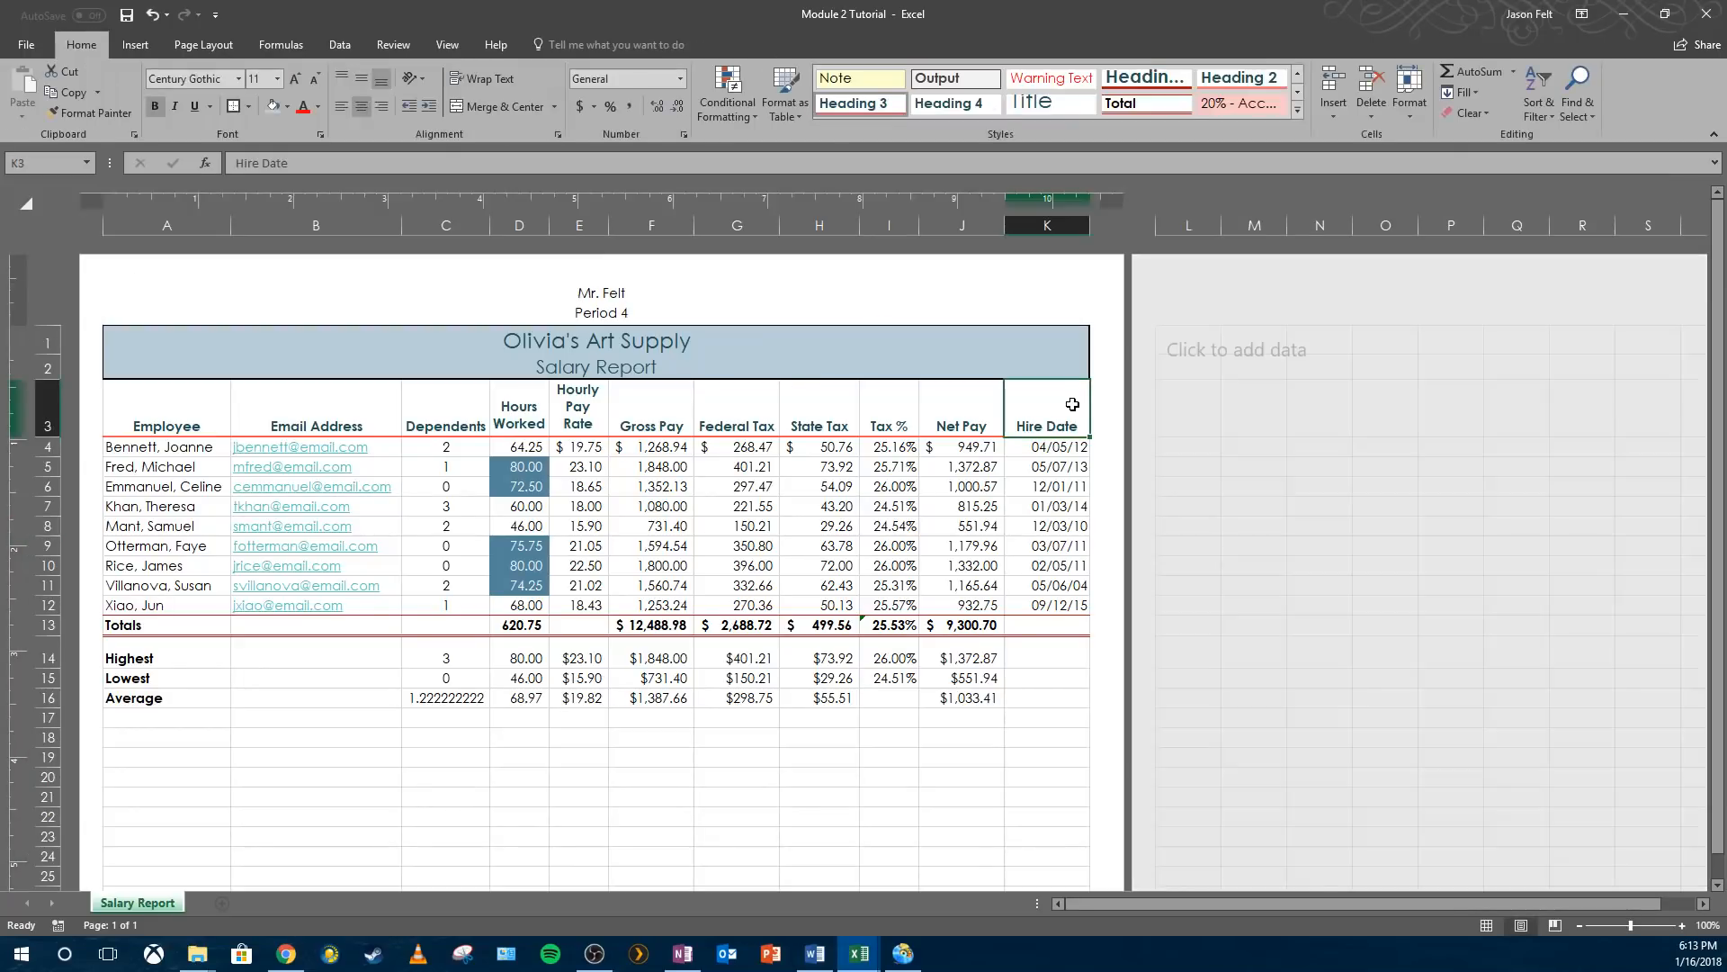
# - In the print settings, choose Send To OneNote 2016 as the printer and Print Entire Workbook, then return to the worksheet without printing
pyautogui.hotkey('alt', 'Tab')
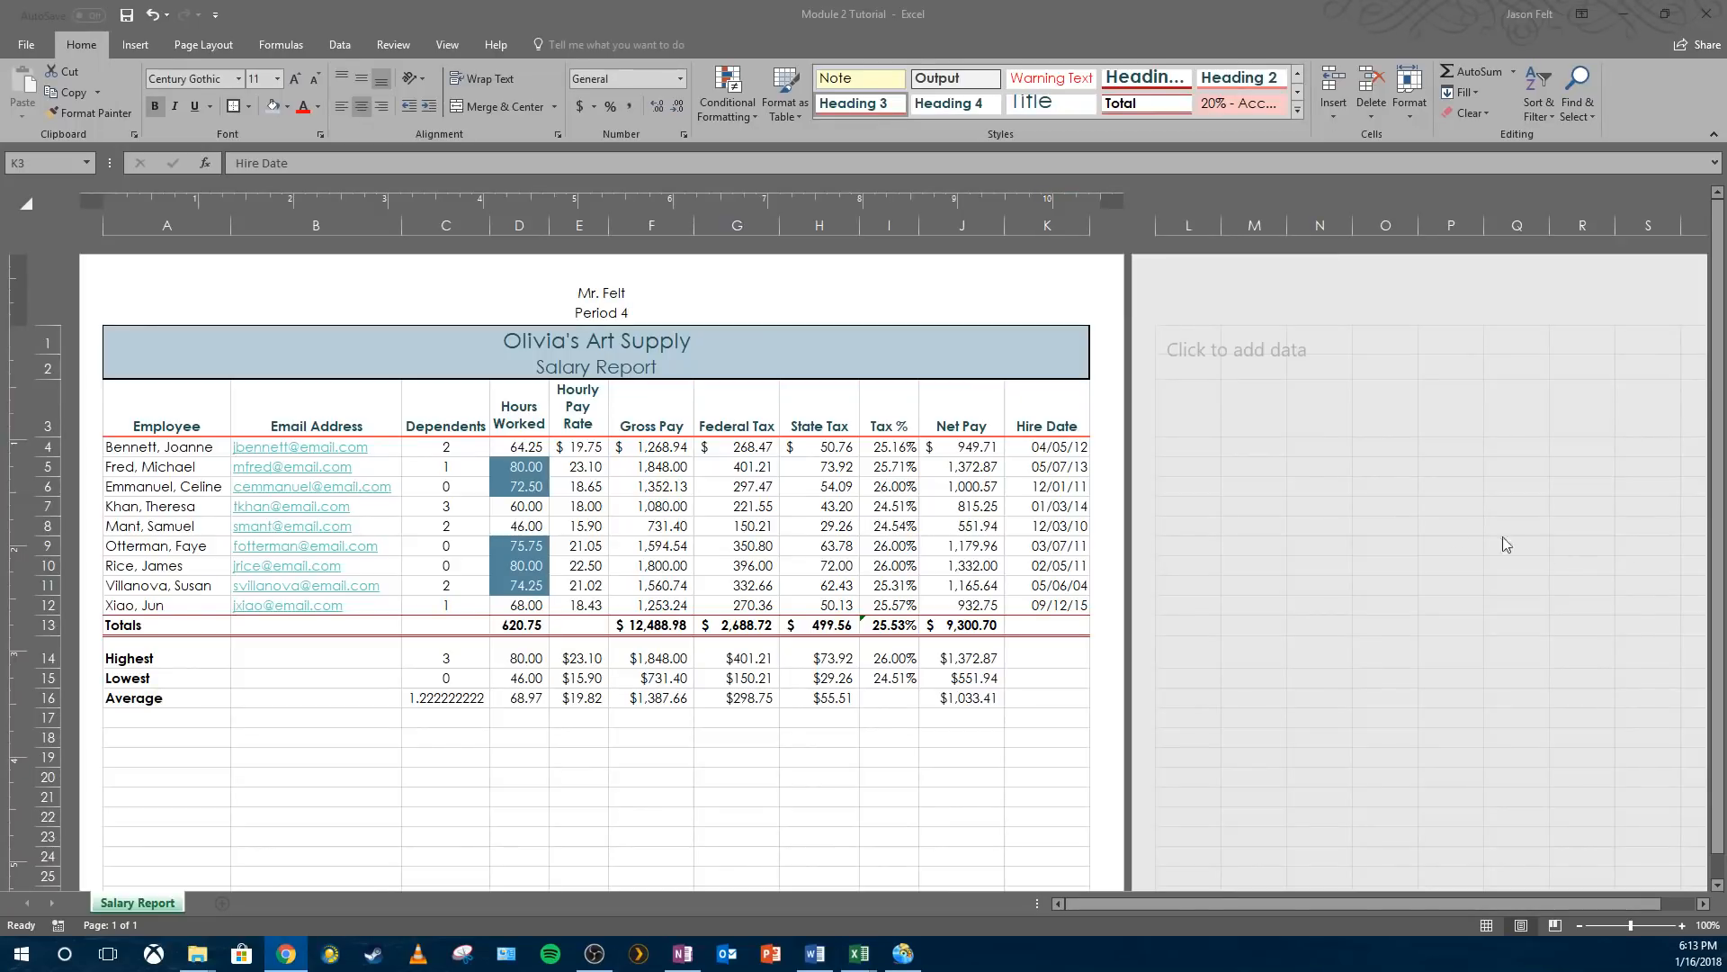
pyautogui.moveTo(247, 349); pyautogui.dragTo(321, 378)
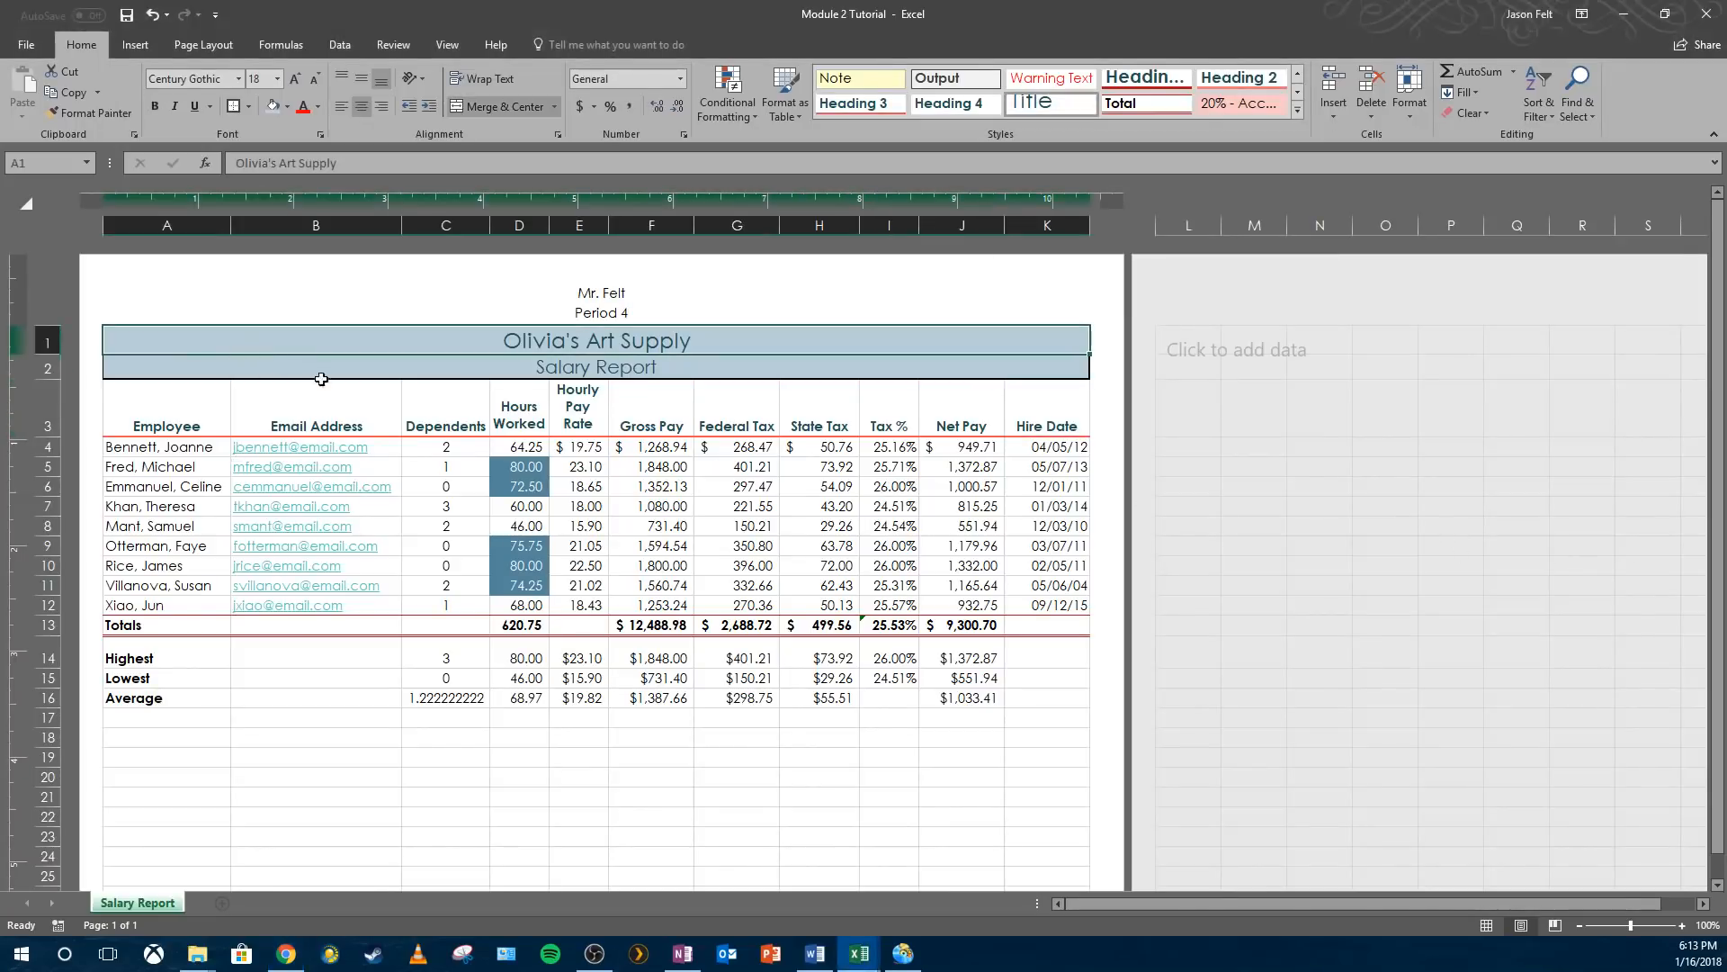
pyautogui.click(30, 44)
pyautogui.click(41, 252)
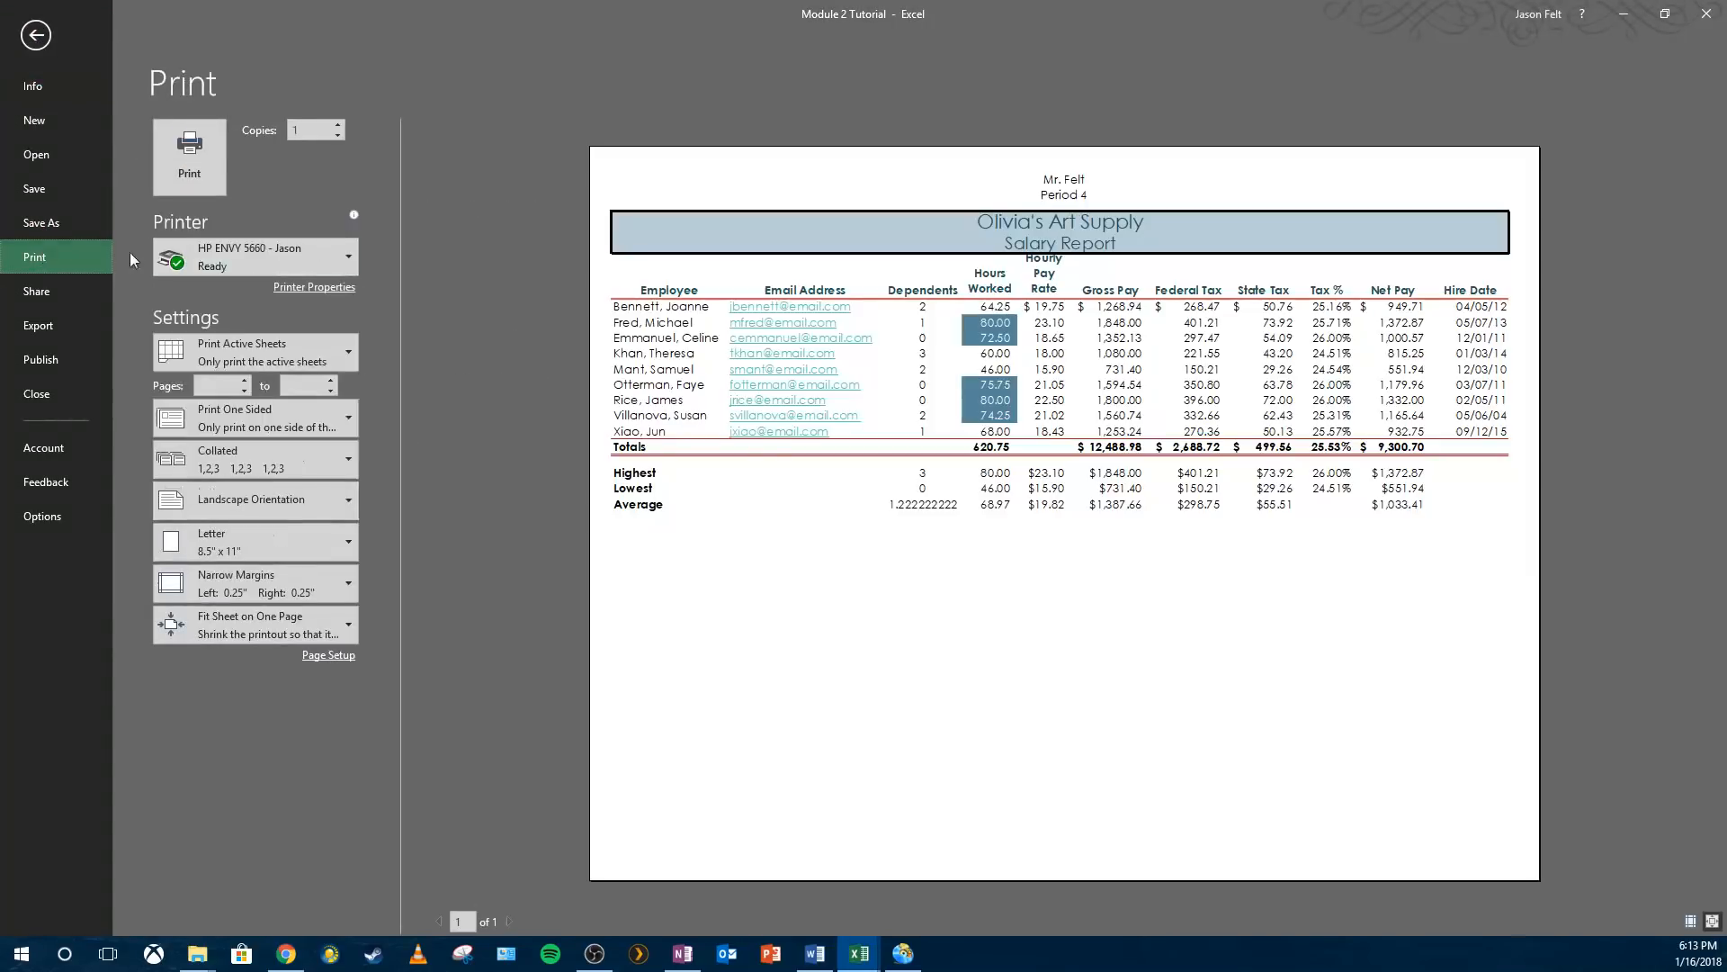
pyautogui.click(198, 252)
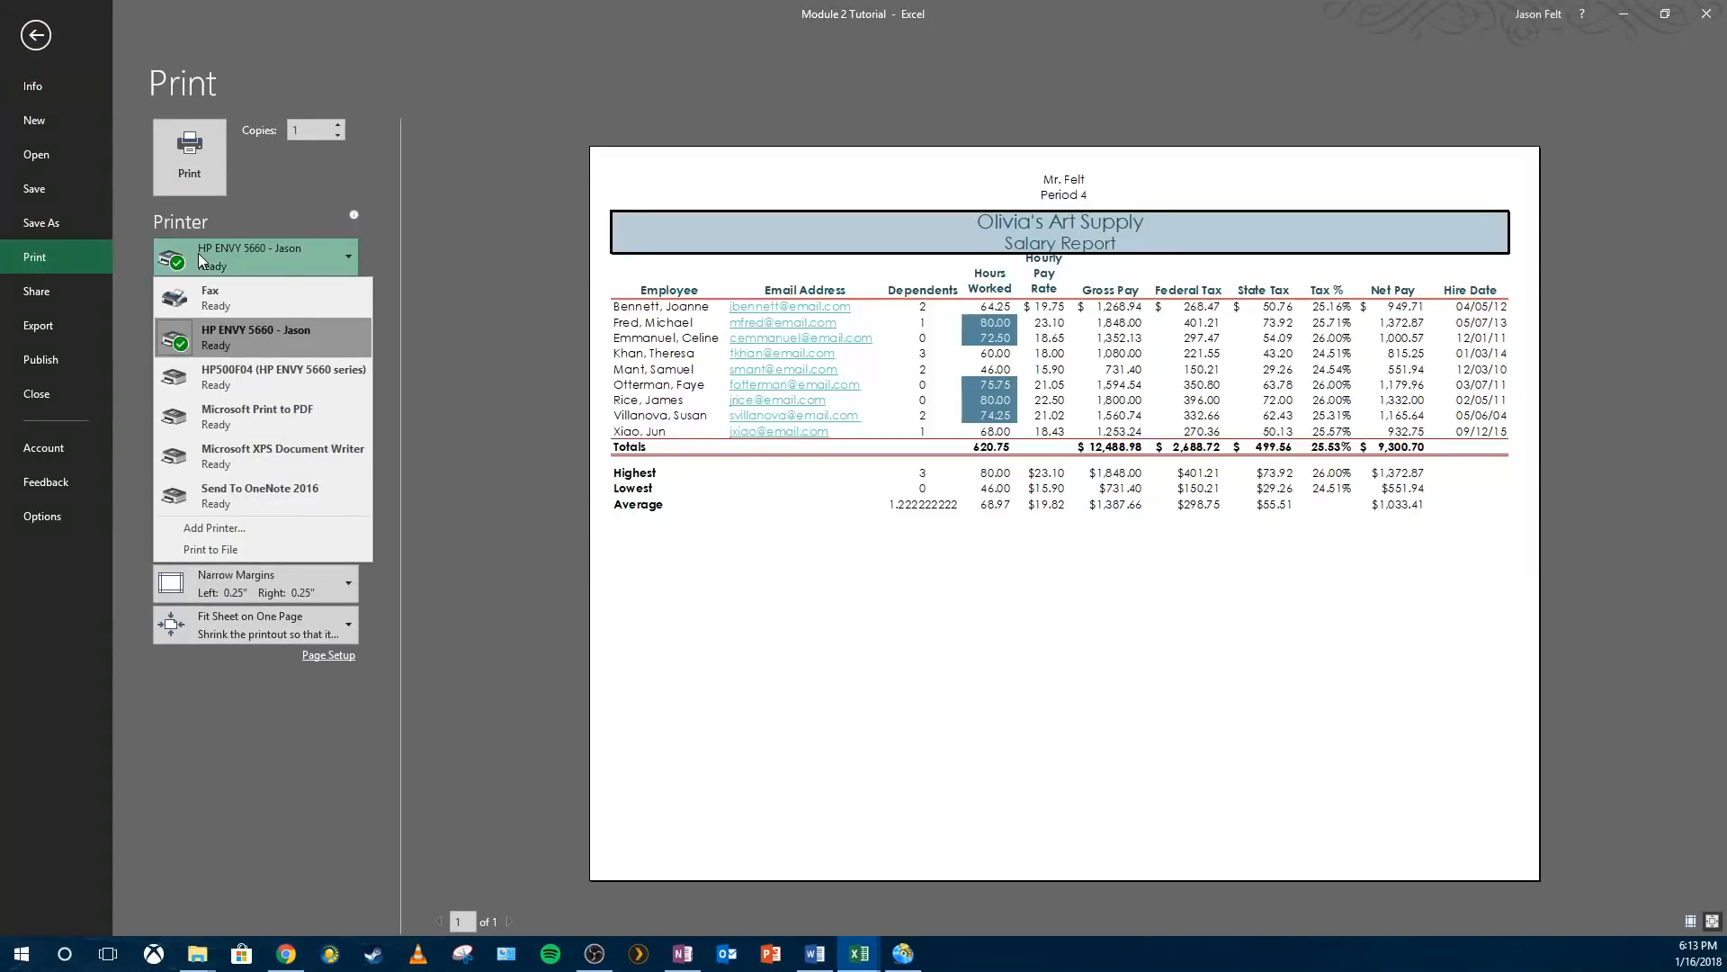
pyautogui.click(274, 488)
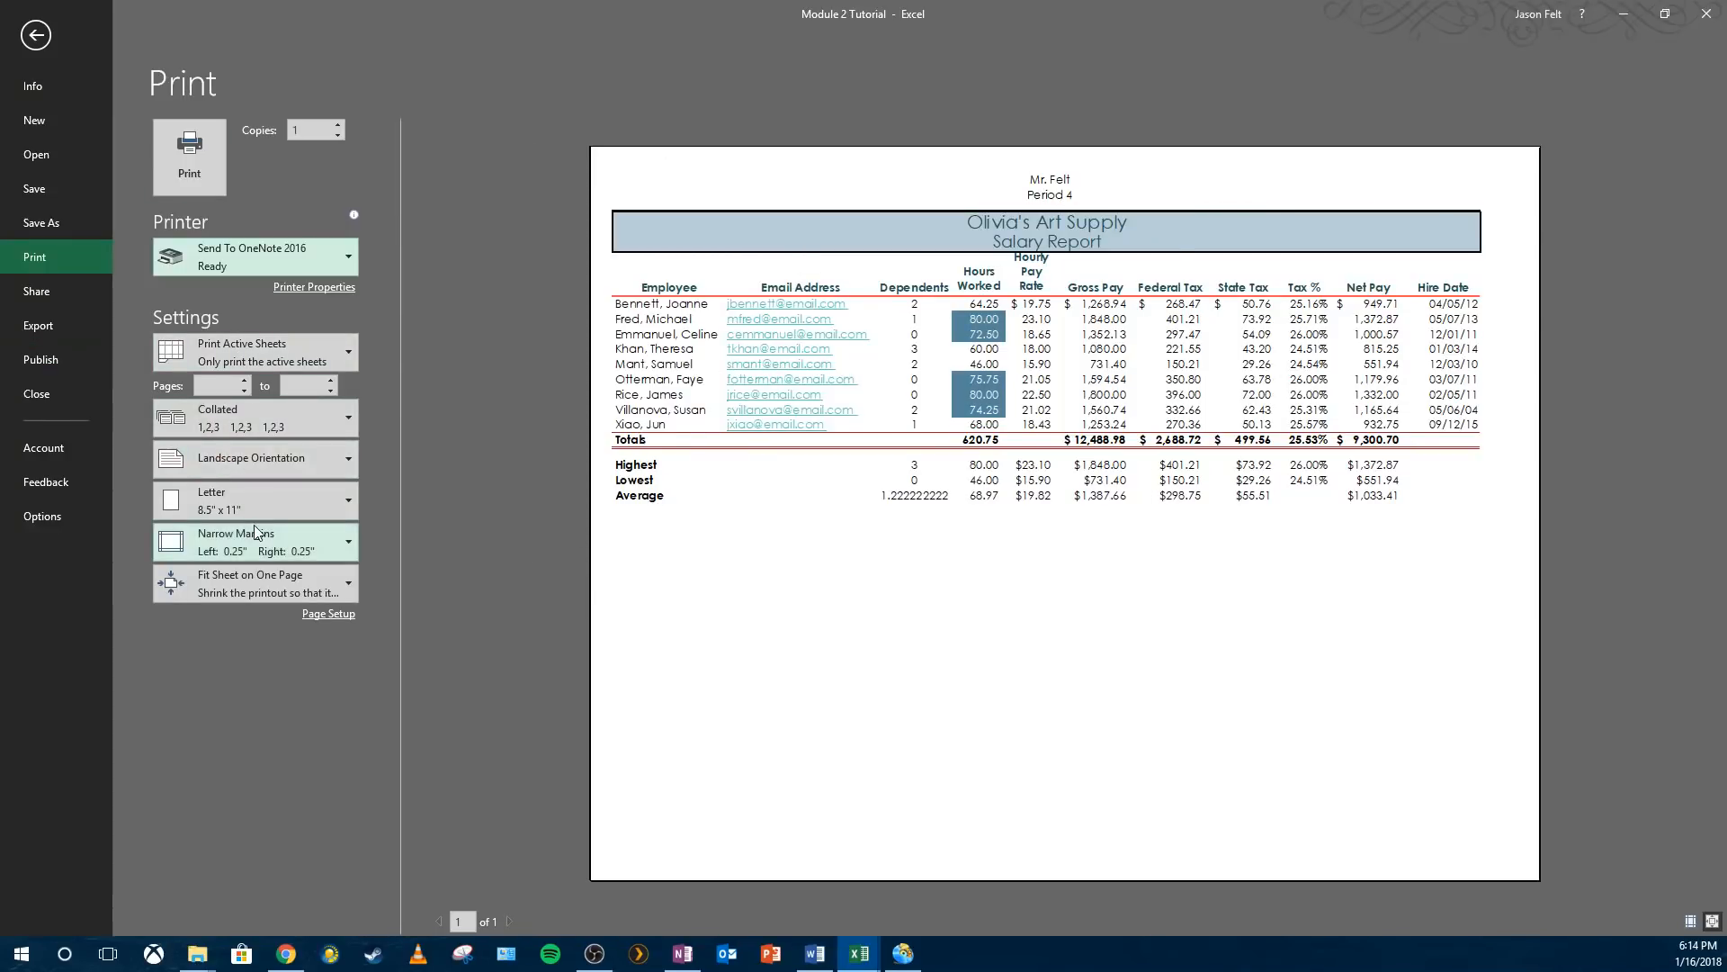
pyautogui.click(234, 362)
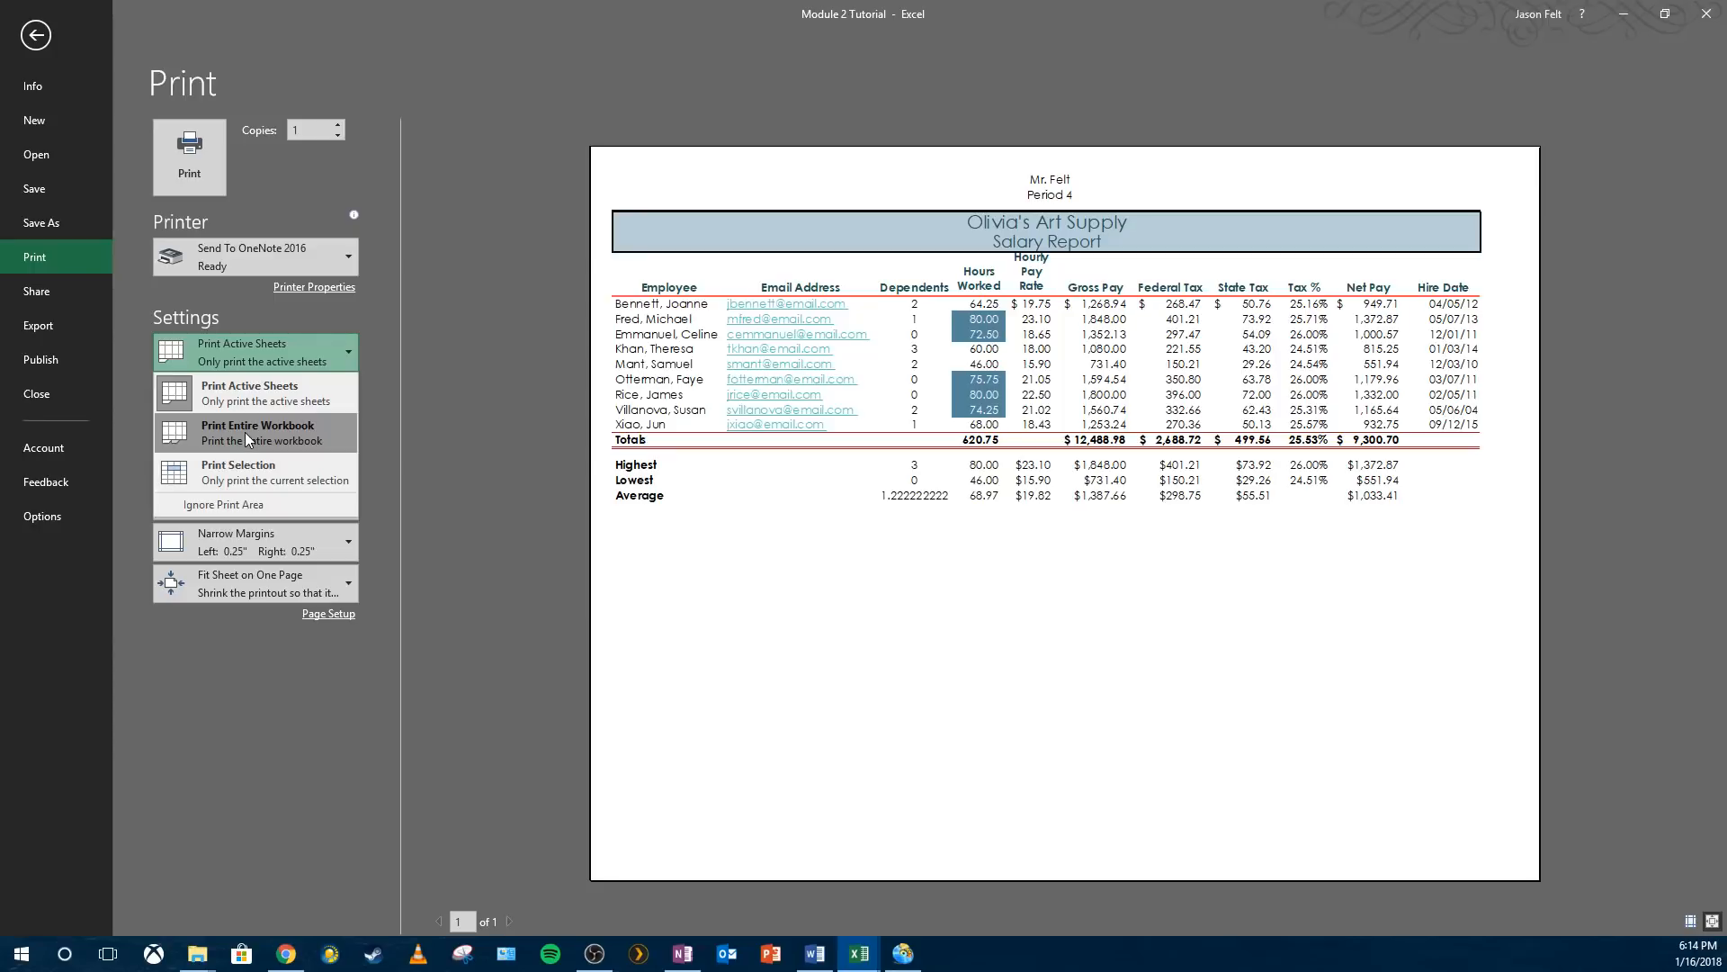
pyautogui.click(245, 432)
pyautogui.click(36, 35)
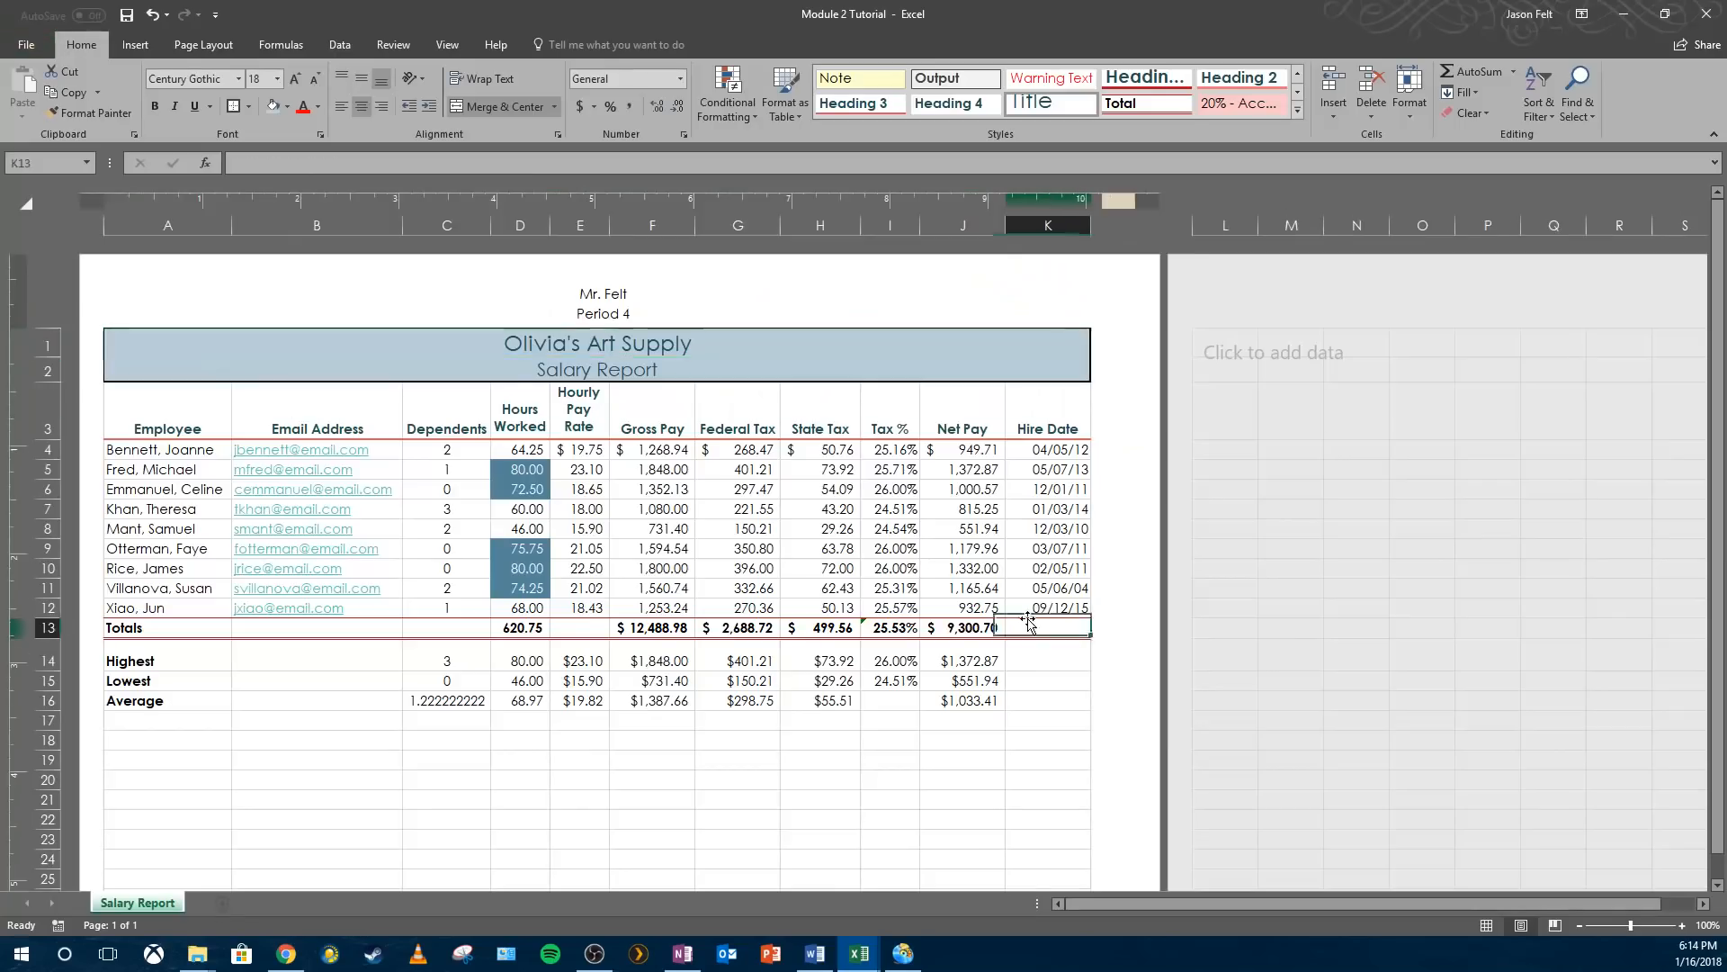
# - Add a new worksheet and name it "Salary Report W Formulas"
pyautogui.click(222, 904)
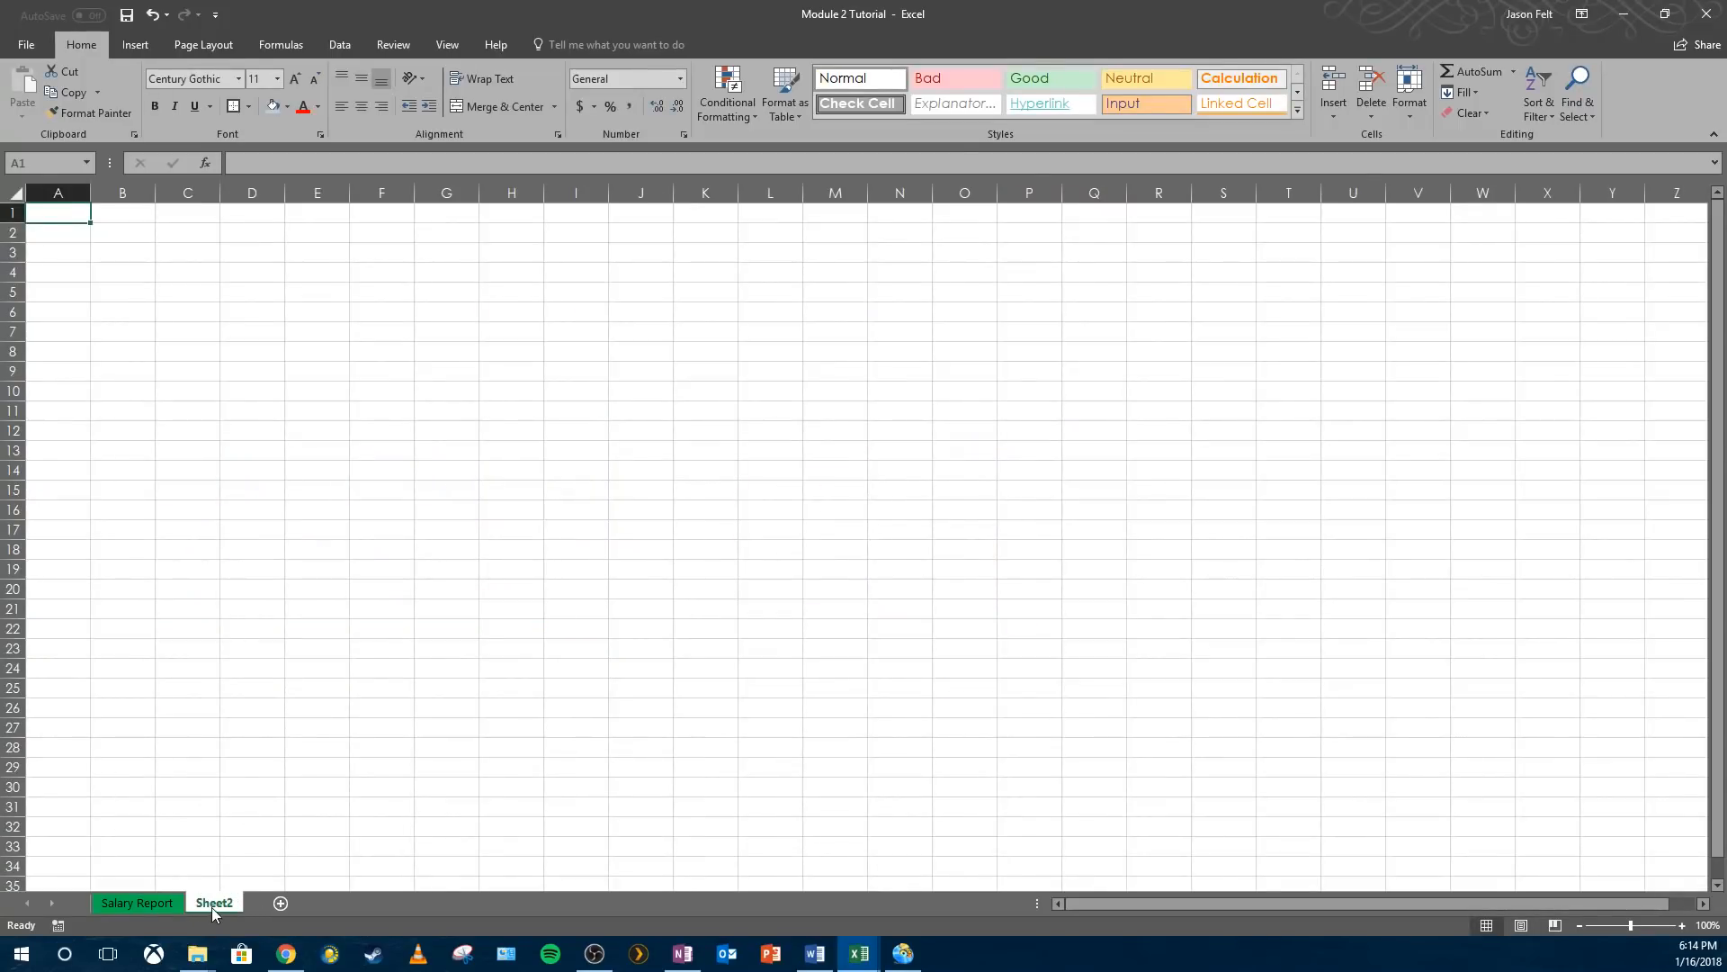
pyautogui.rightClick(212, 907)
pyautogui.click(249, 739)
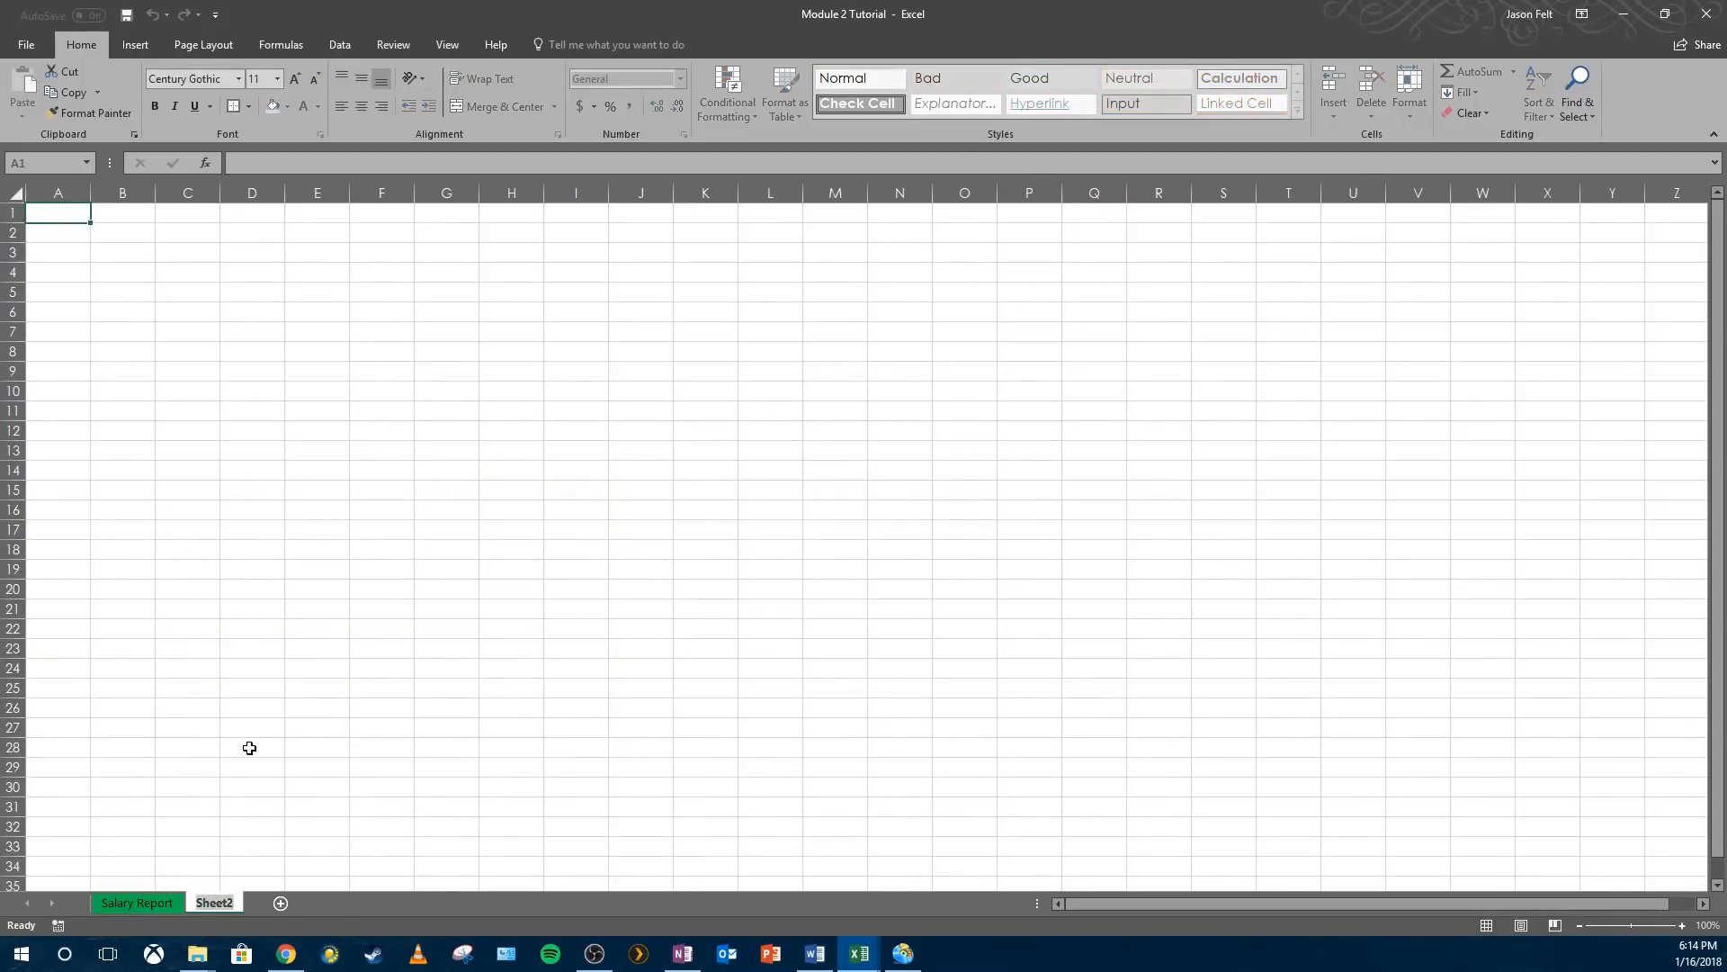
pyautogui.write('Salary Report W Formulas')
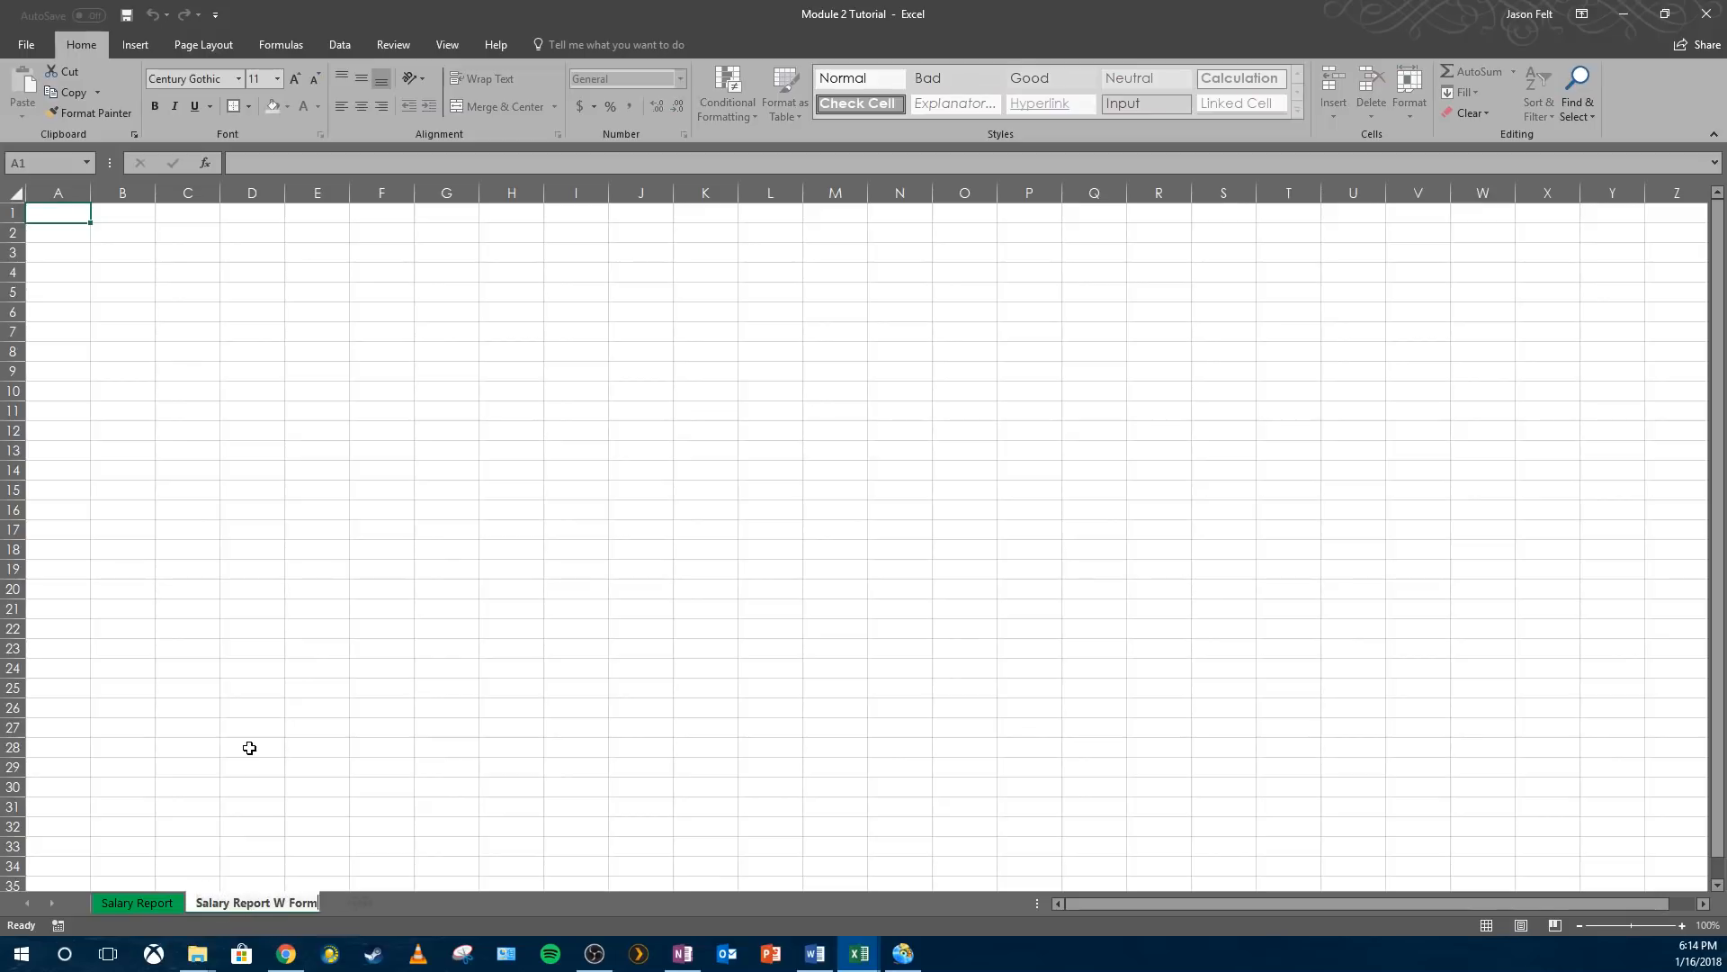
pyautogui.press('Return')
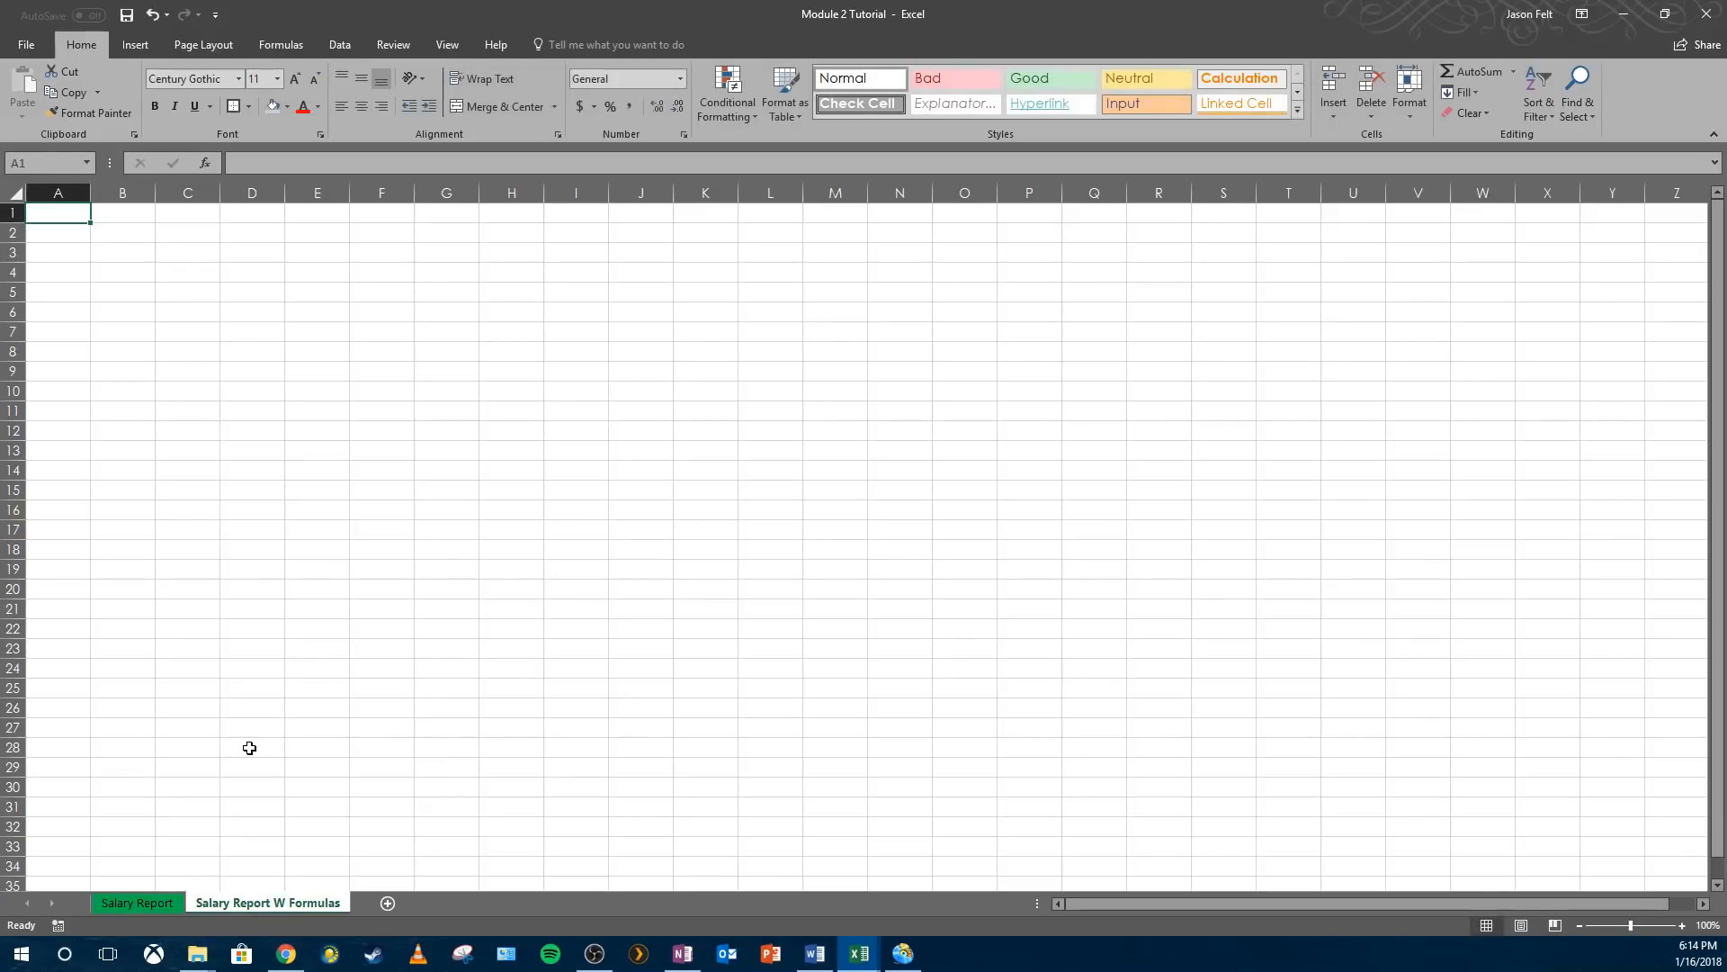
# - Copy the entire Salary Report sheet and paste it with the standard Paste option at cell A1 of Salary Report W Formulas
pyautogui.click(144, 904)
pyautogui.click(369, 736)
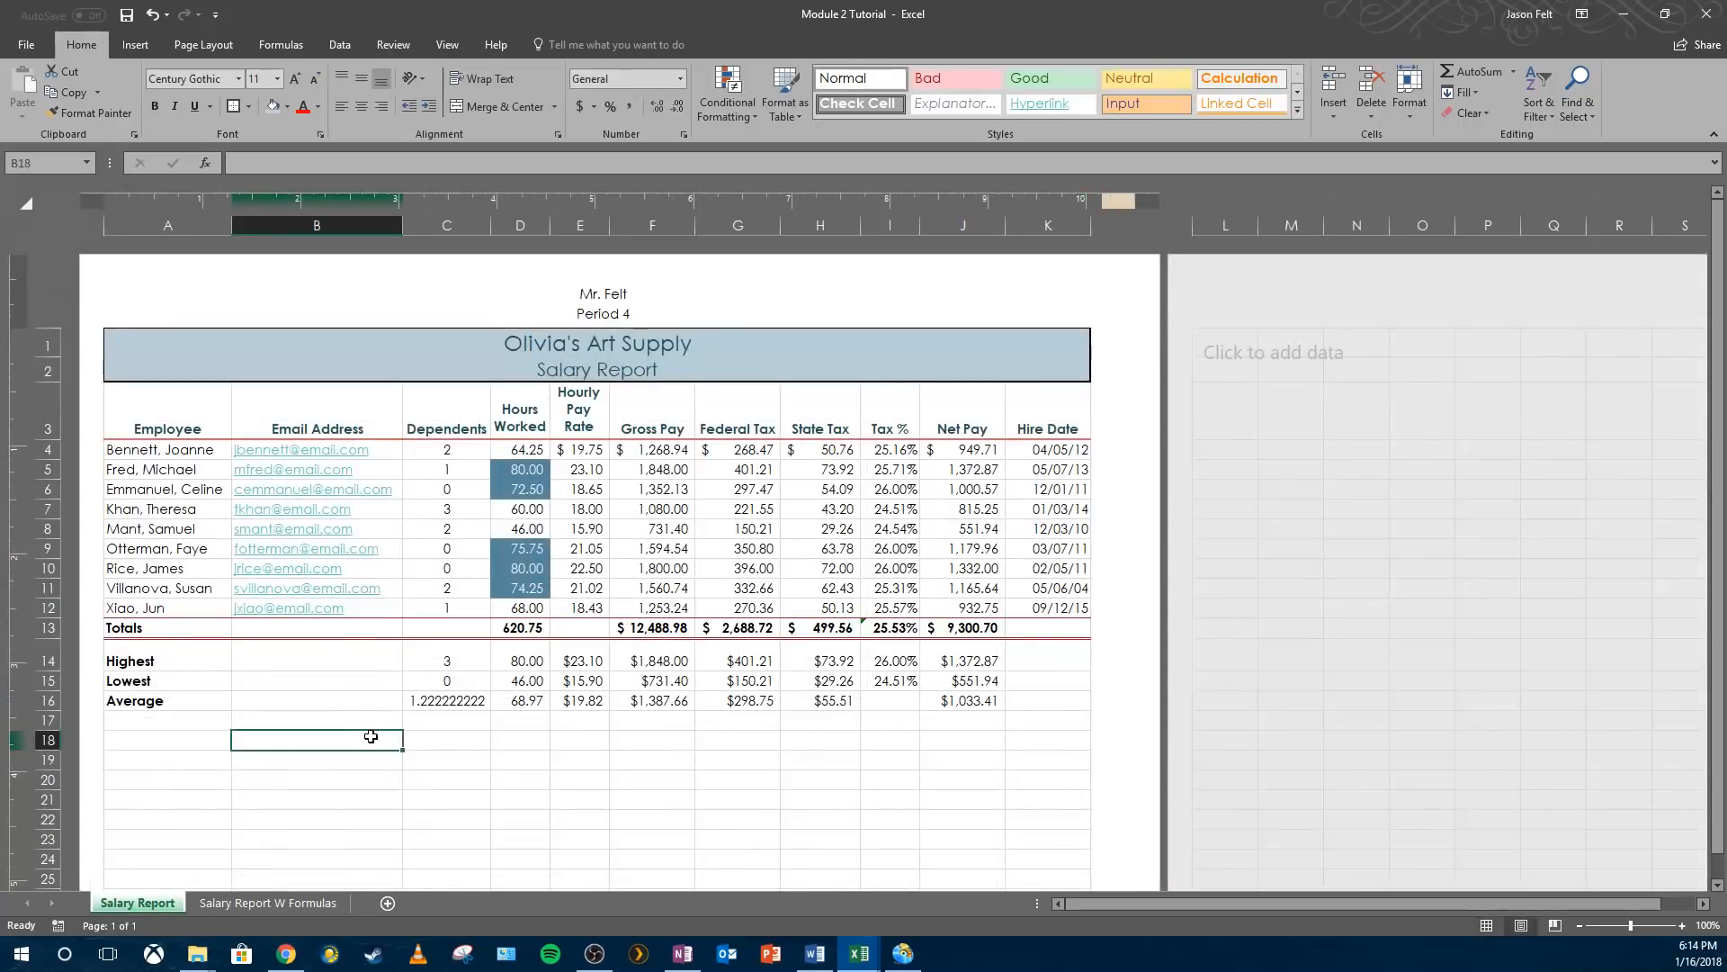
pyautogui.hotkey('ctrl', 'a')
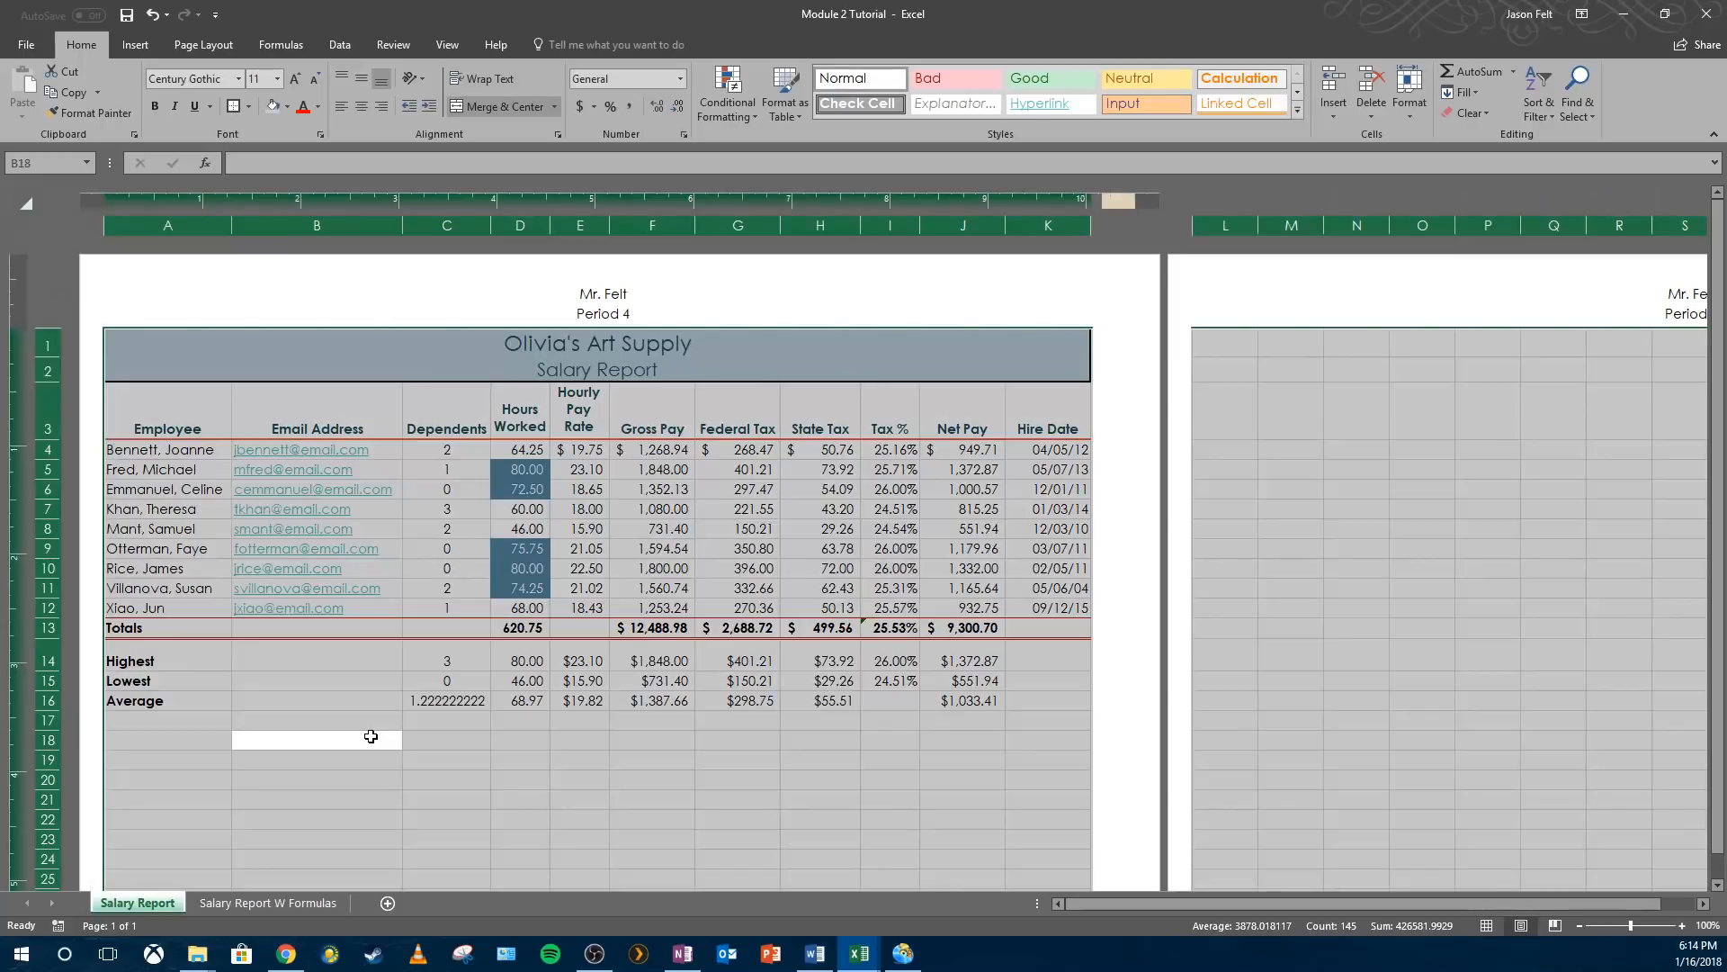
pyautogui.hotkey('ctrl', 'c')
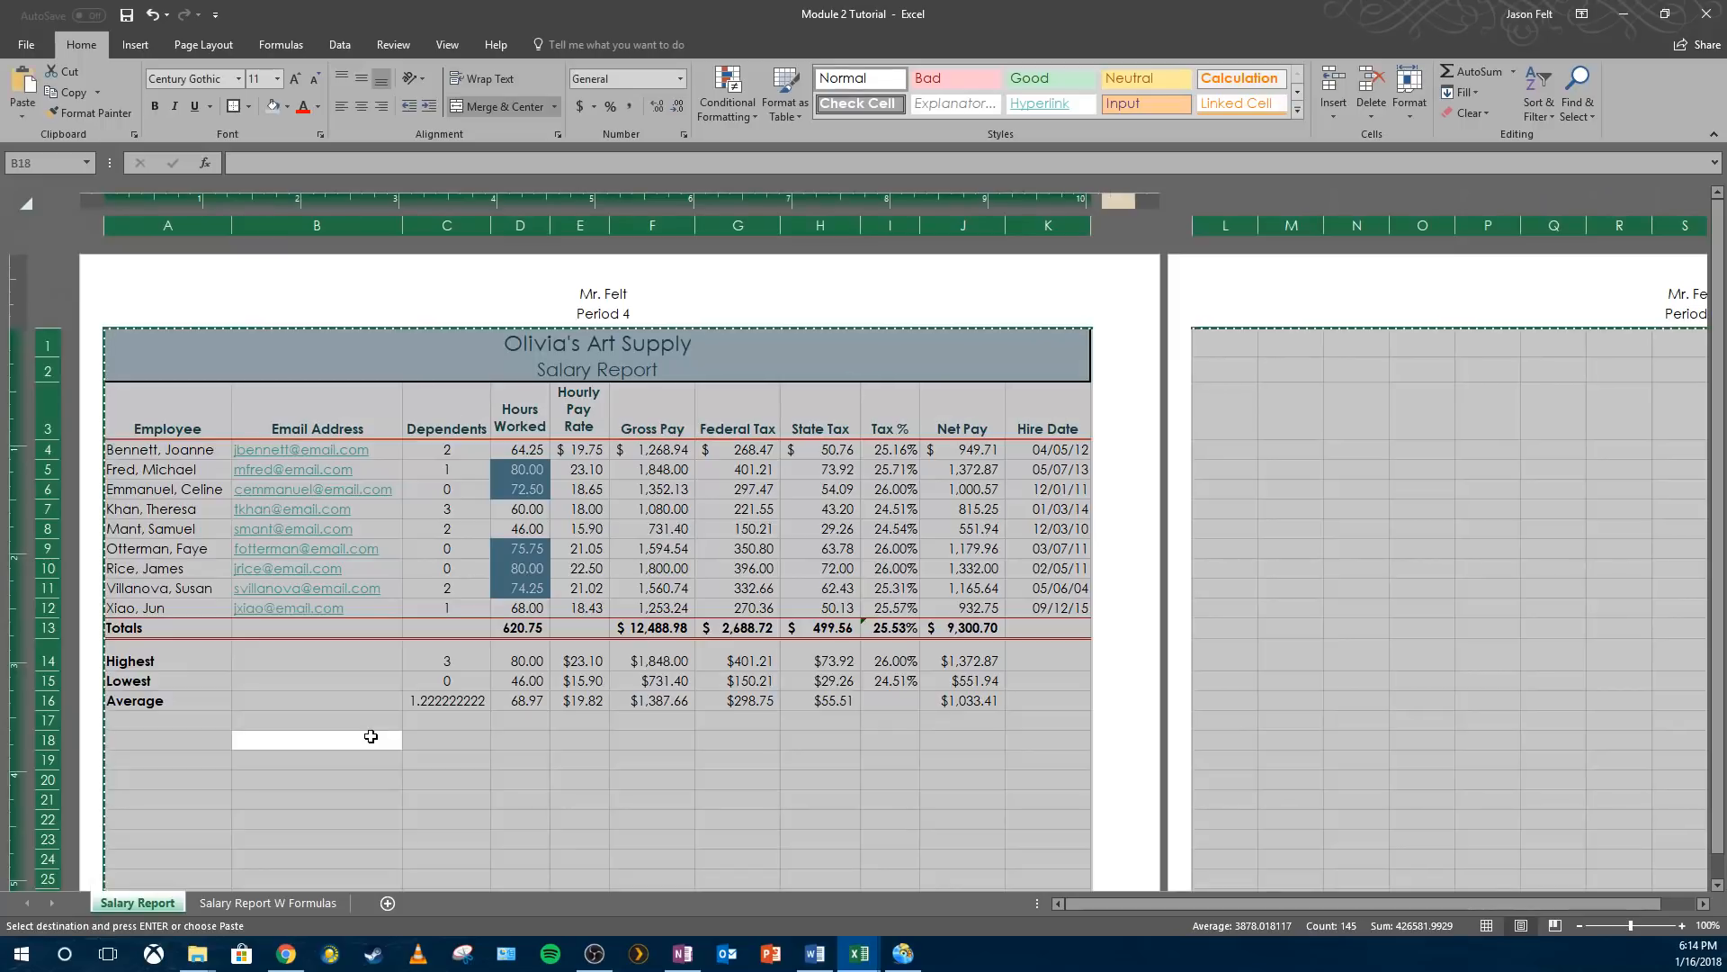
pyautogui.click(230, 904)
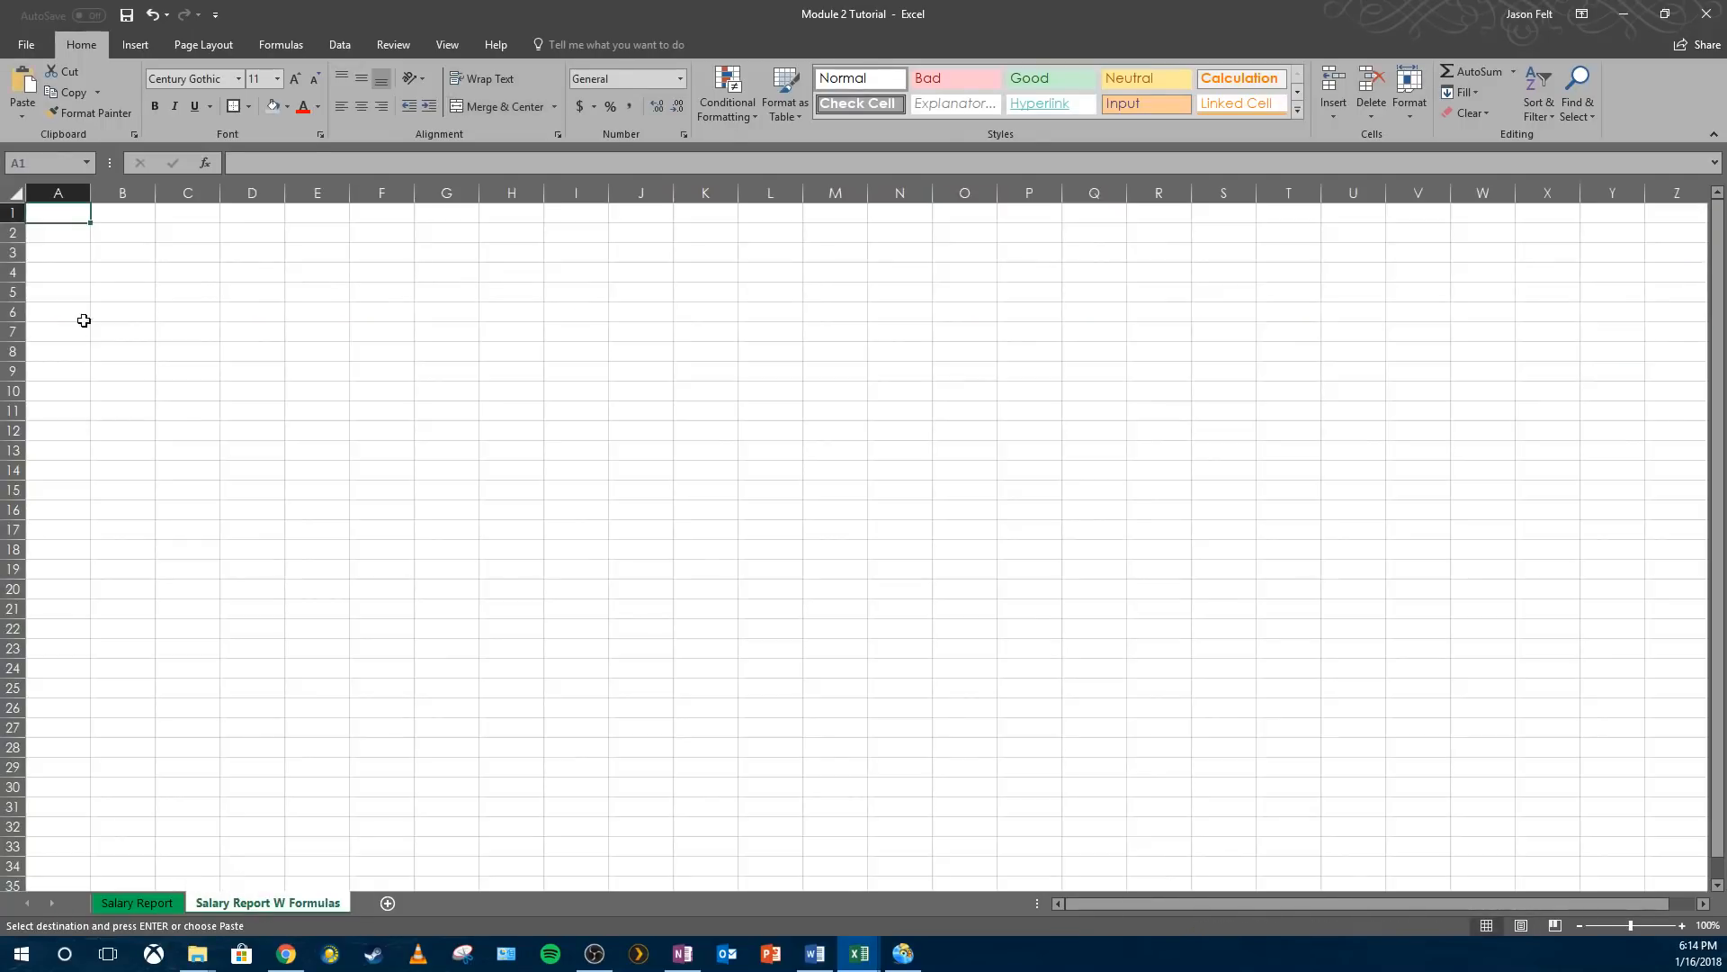
pyautogui.rightClick(46, 211)
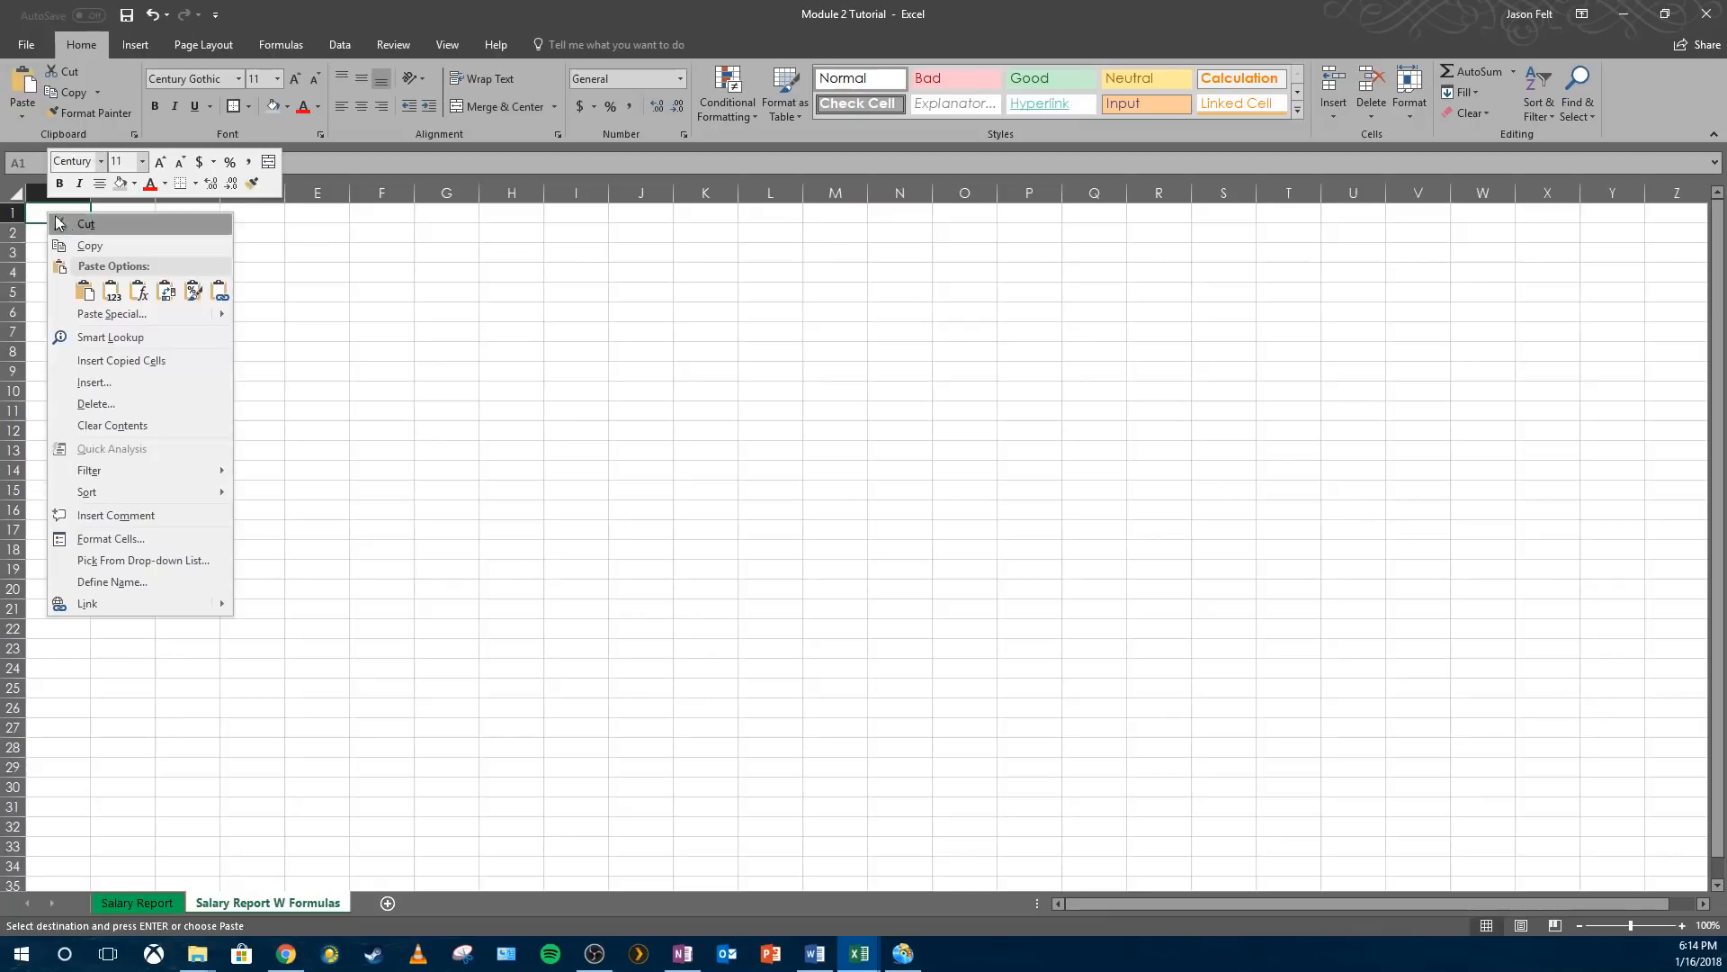
pyautogui.click(83, 289)
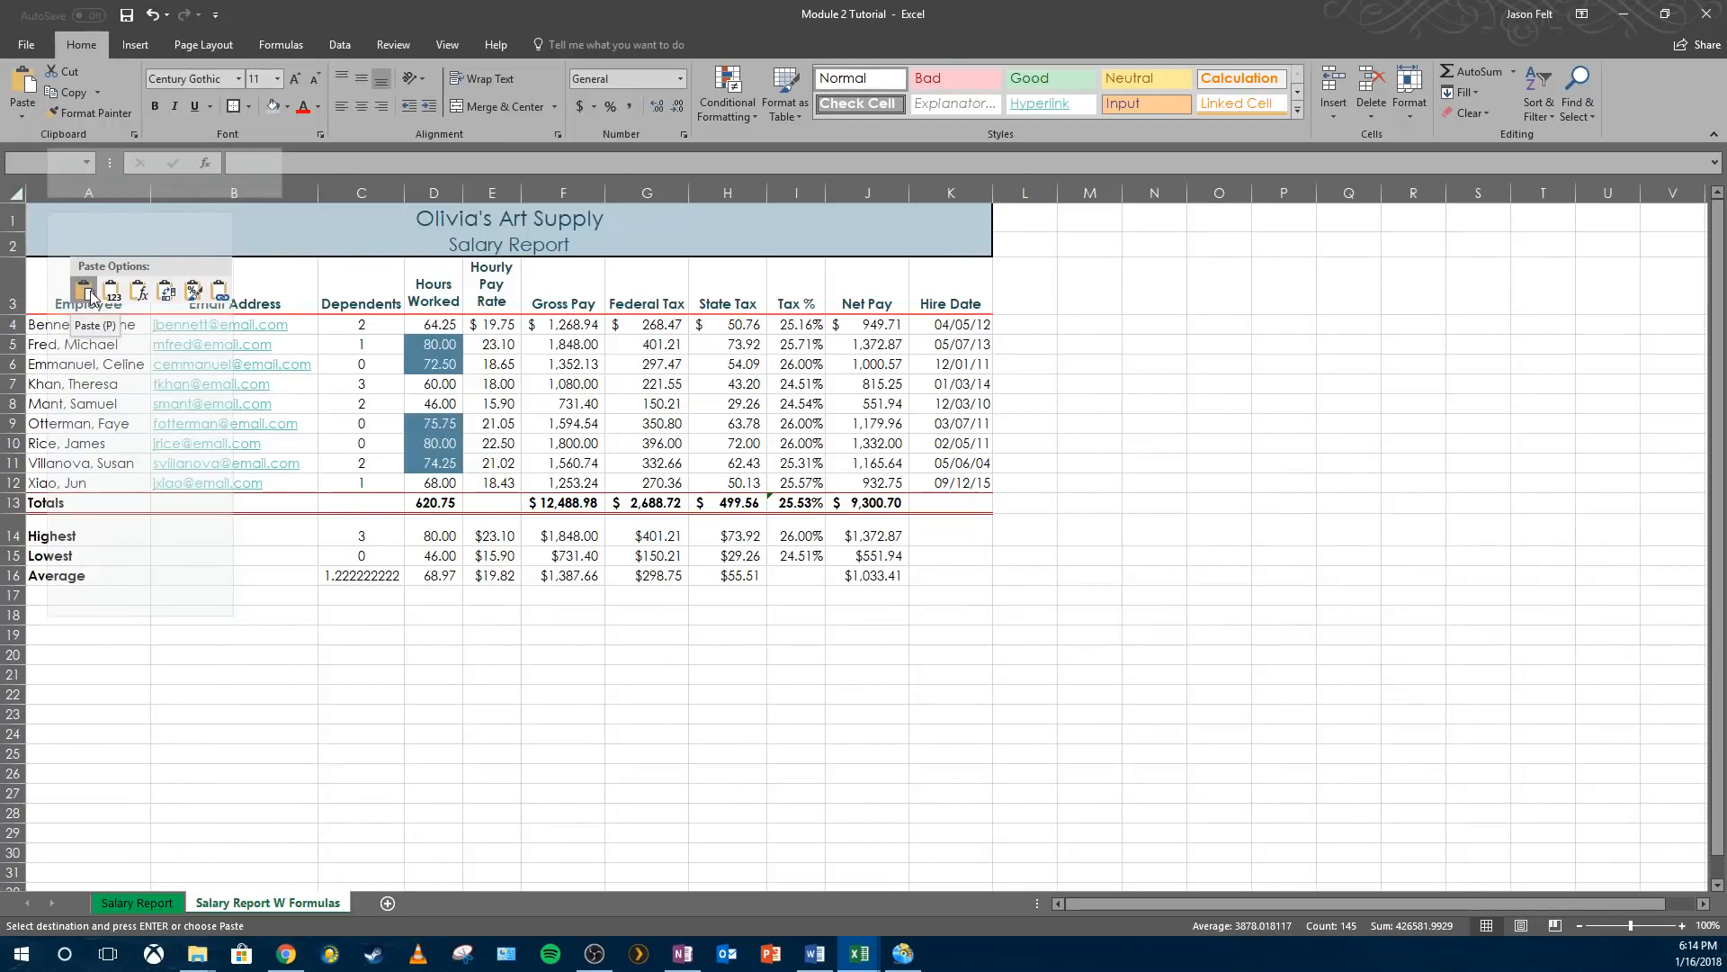
pyautogui.click(86, 291)
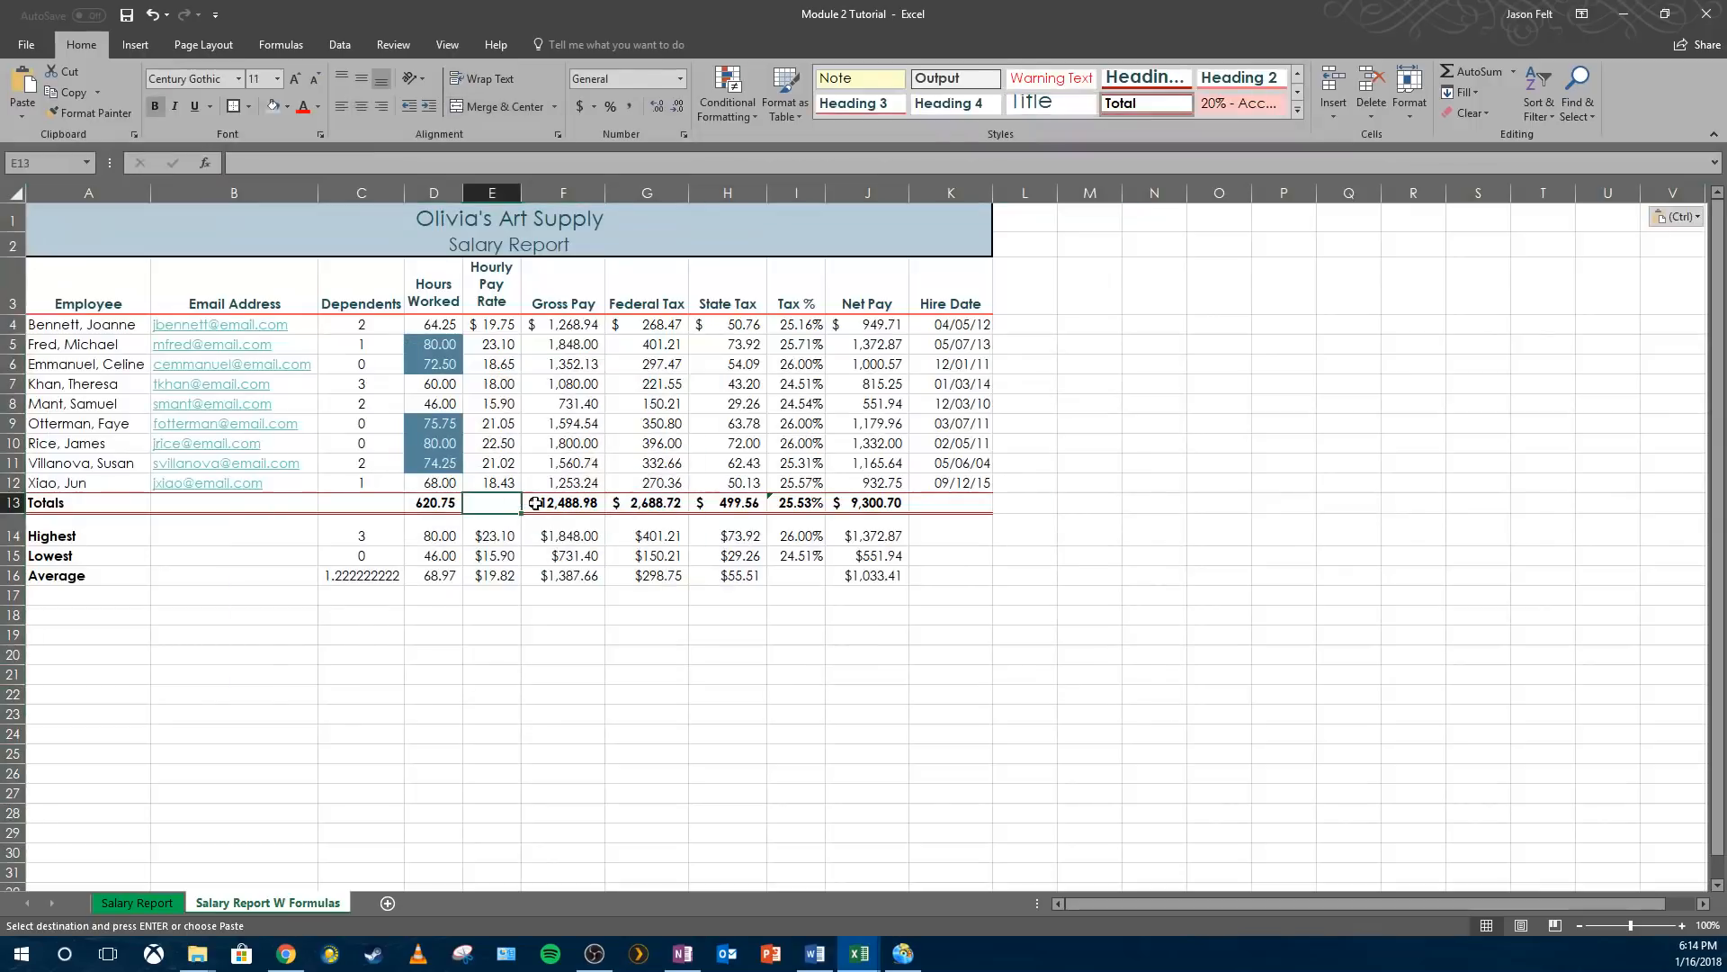
# - Compare the Salary Report and Salary Report W Formulas sheets by switching between them
pyautogui.click(128, 902)
pyautogui.click(237, 903)
pyautogui.click(372, 735)
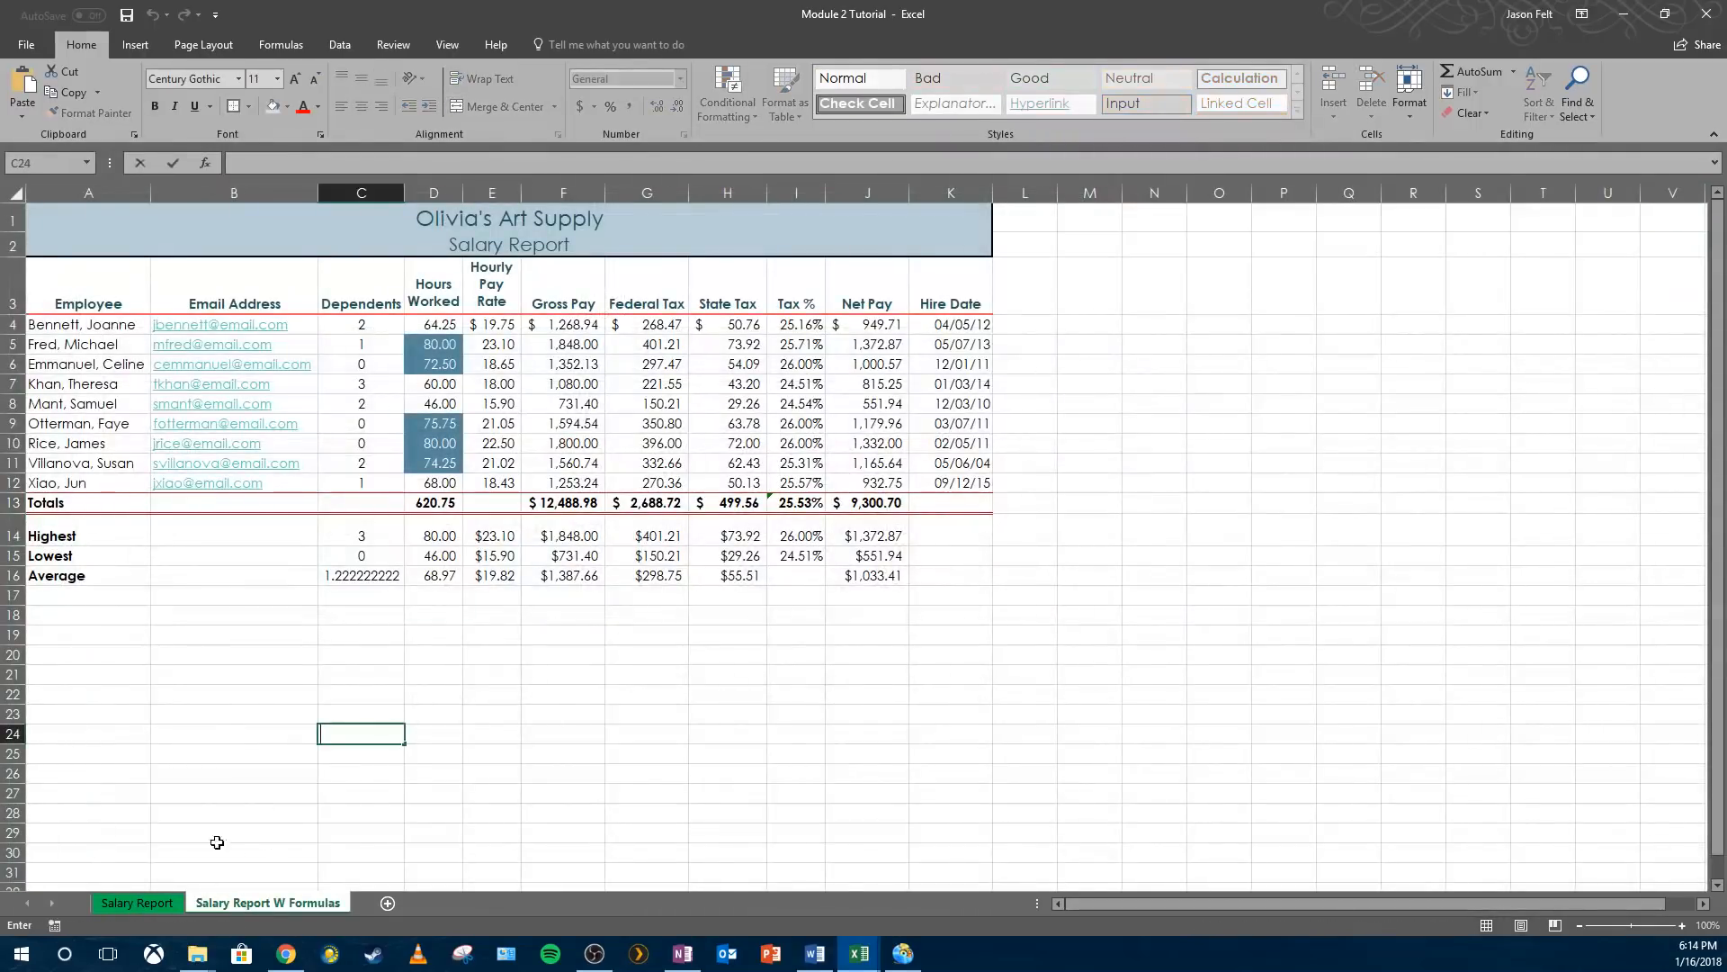
pyautogui.click(155, 904)
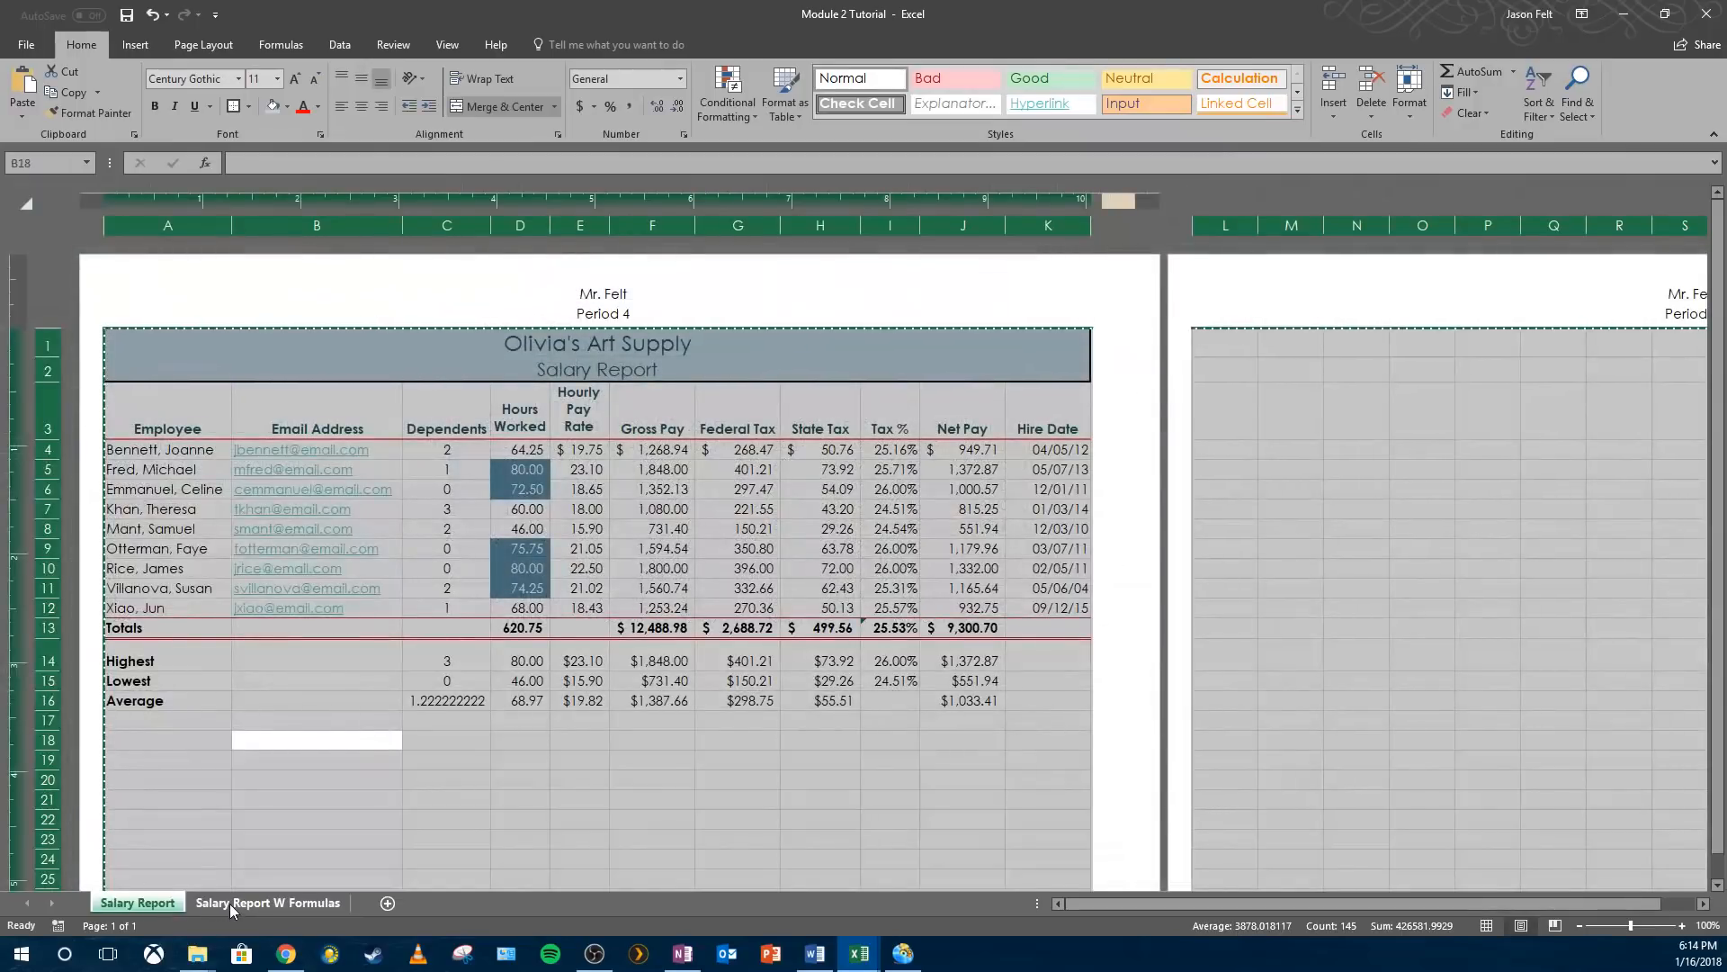
# - Color the Salary Report W Formulas sheet tab with the standard Red
pyautogui.rightClick(229, 903)
pyautogui.moveTo(288, 824)
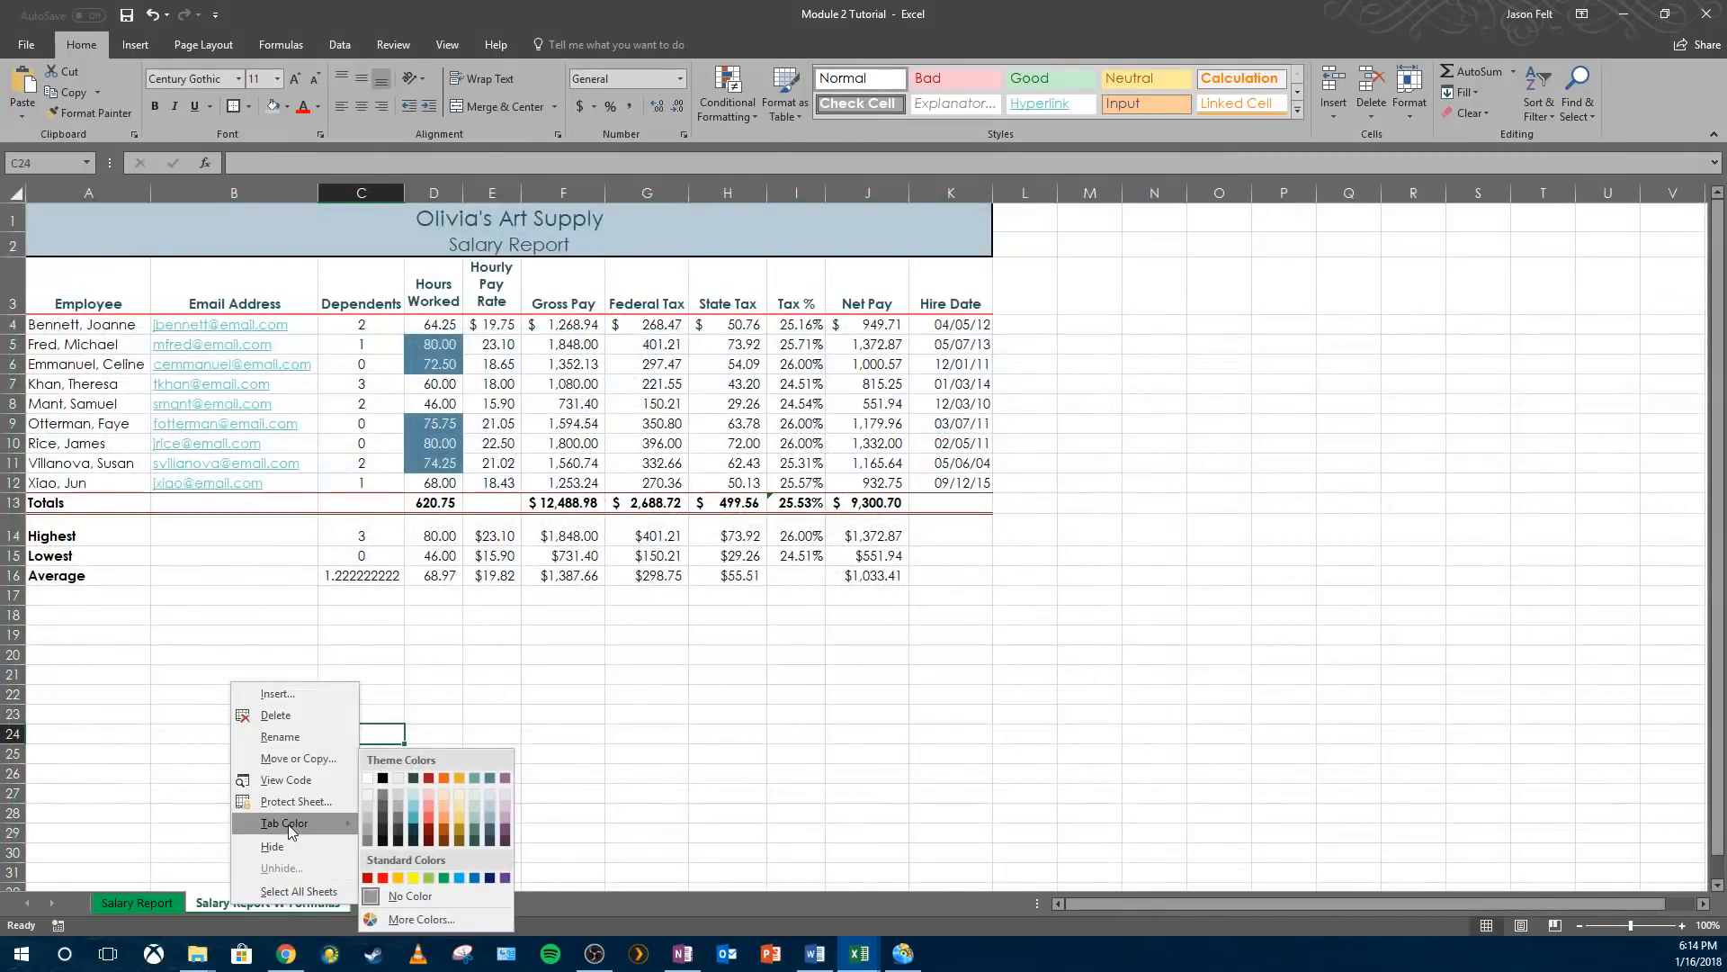
pyautogui.click(382, 878)
pyautogui.click(387, 717)
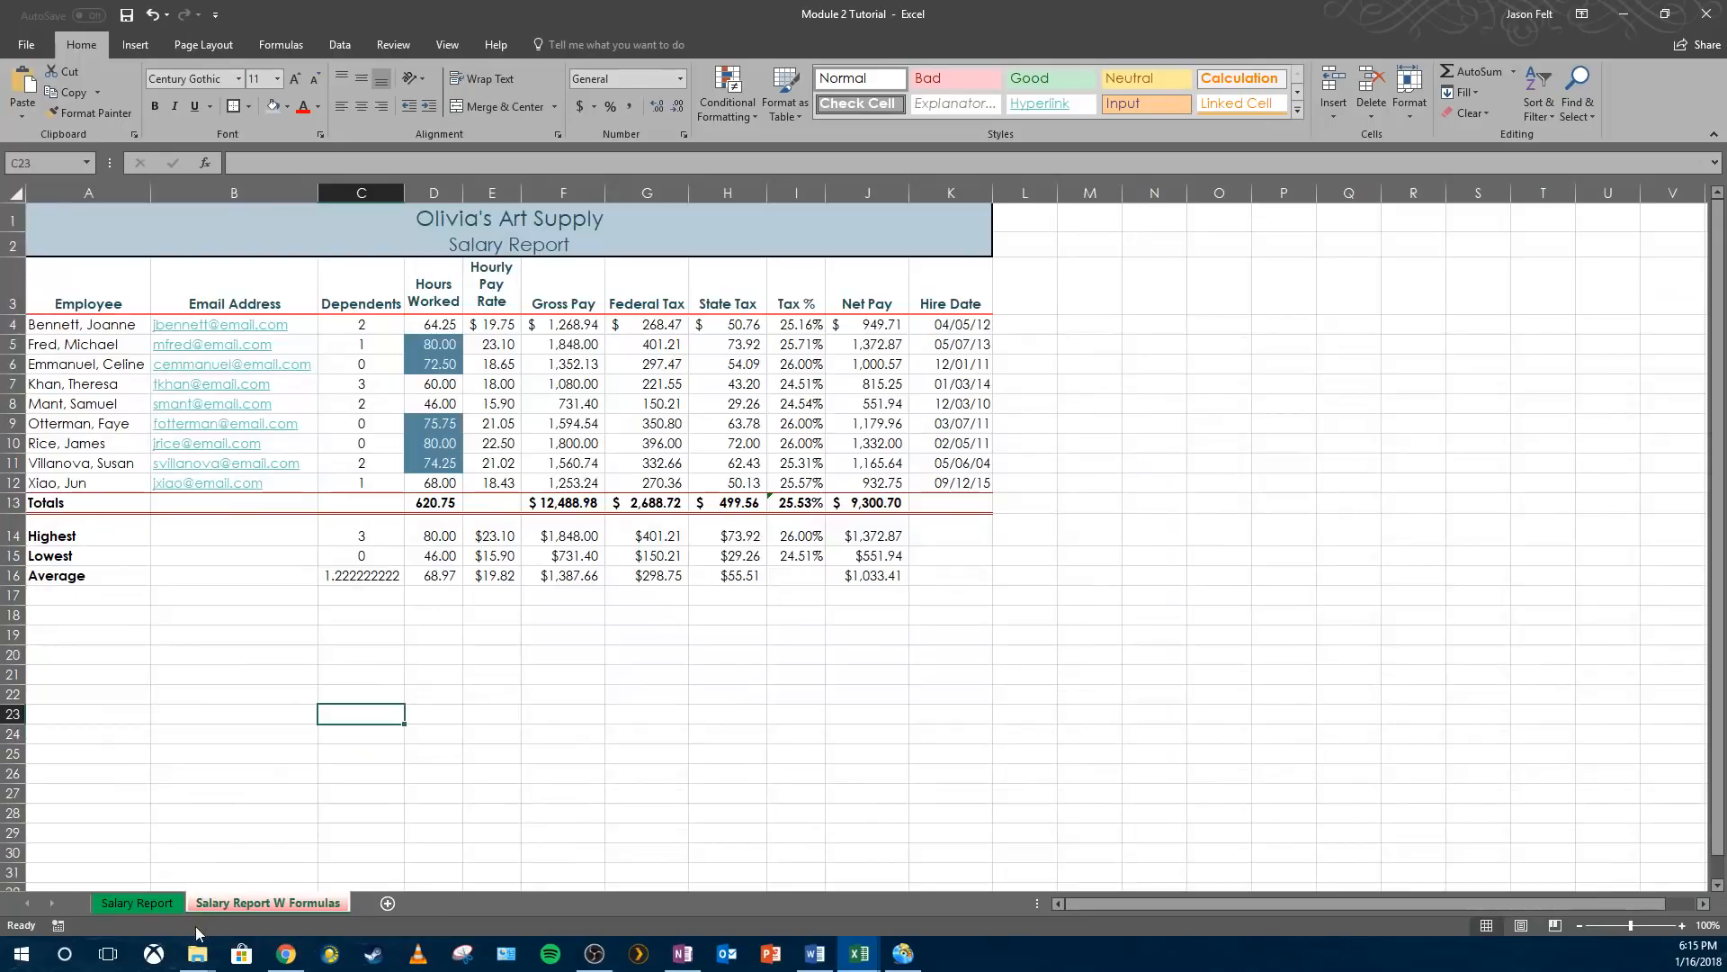
# - Check the tab colors by switching to Salary Report and back to Salary Report W Formulas
pyautogui.click(137, 902)
pyautogui.click(516, 419)
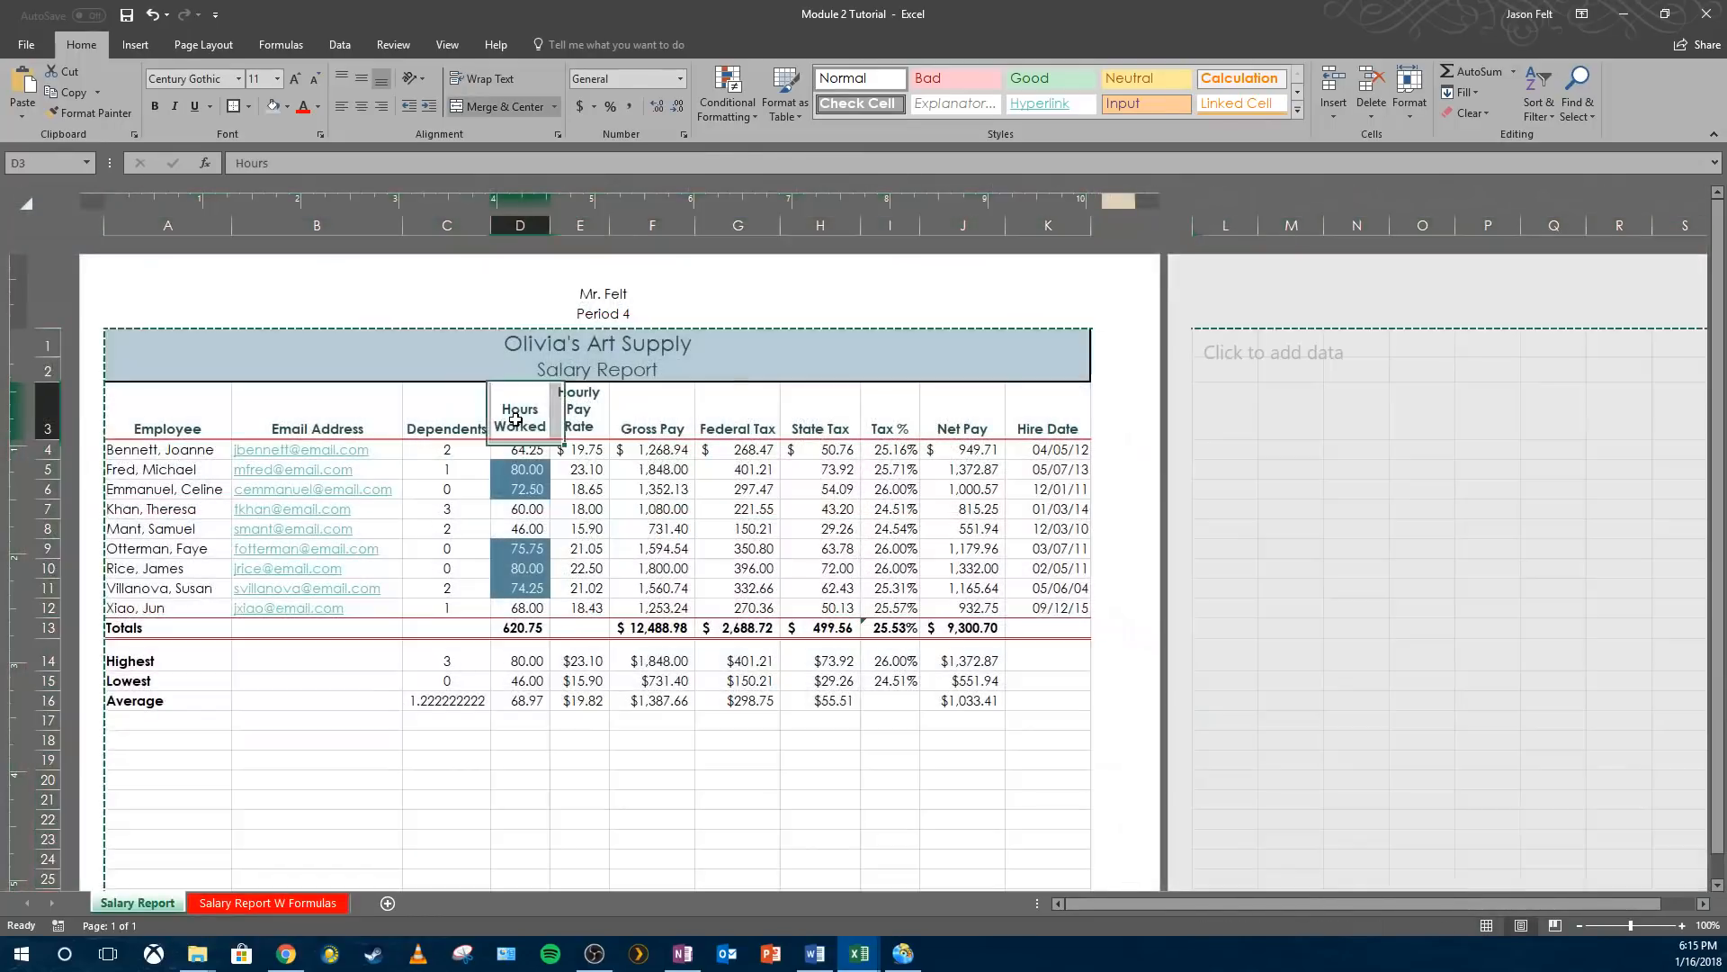
pyautogui.click(407, 548)
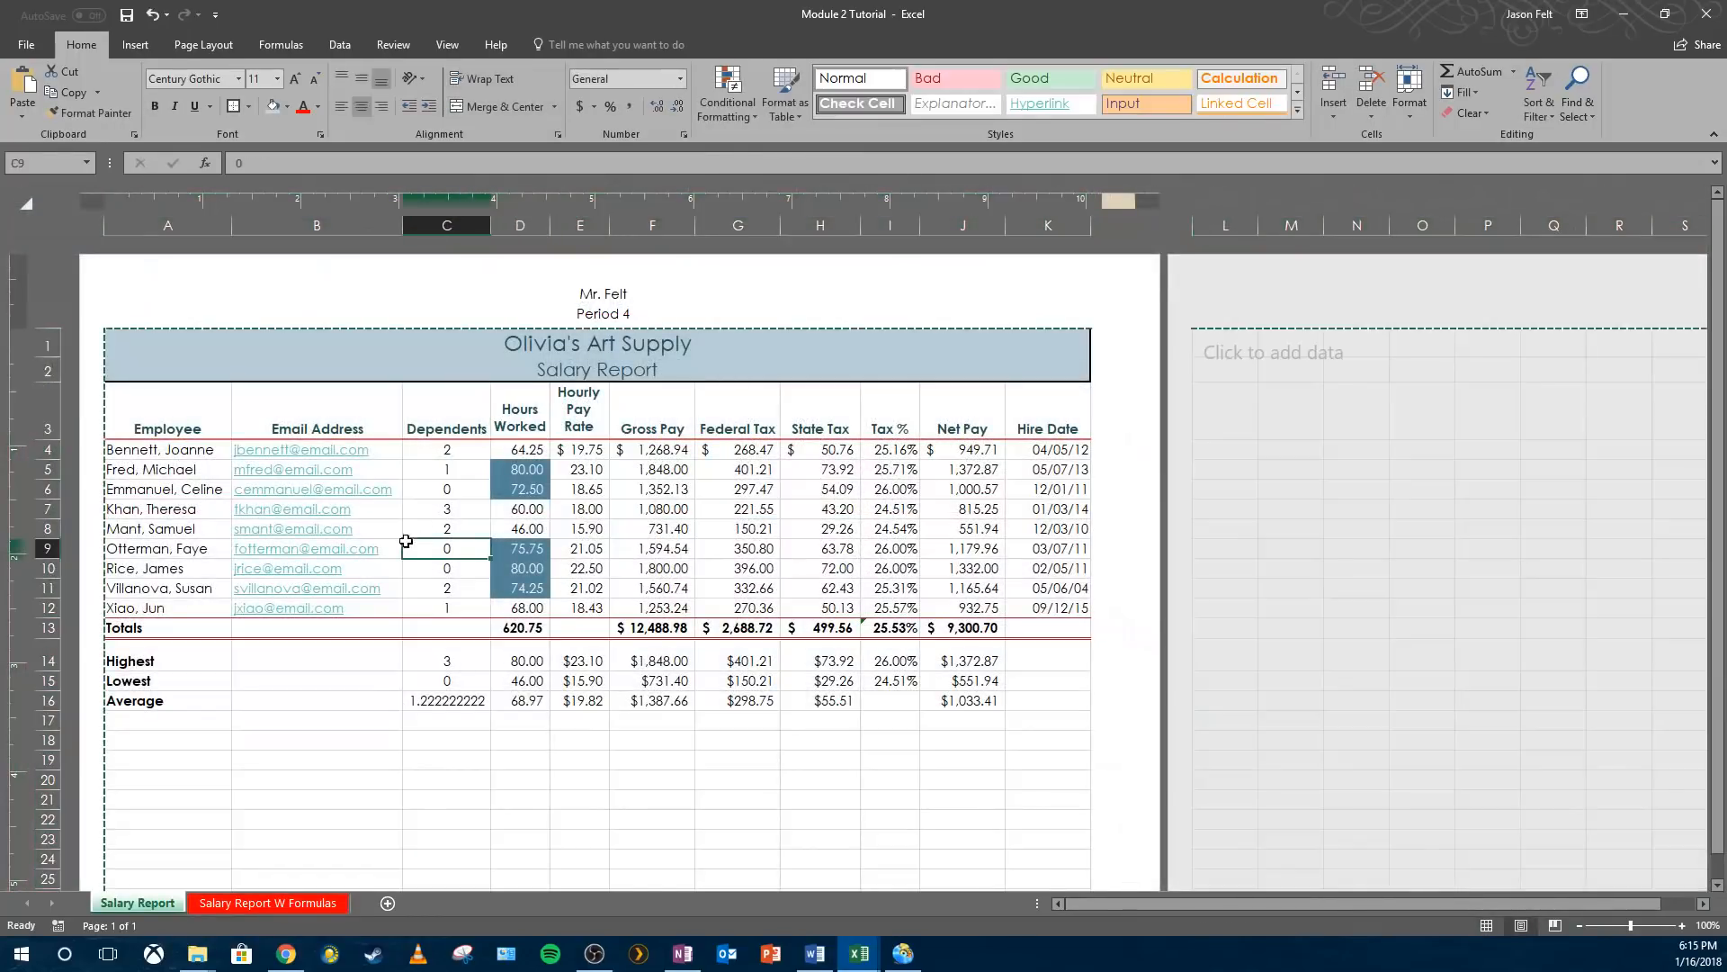
pyautogui.click(269, 904)
pyautogui.click(342, 425)
pyautogui.click(387, 647)
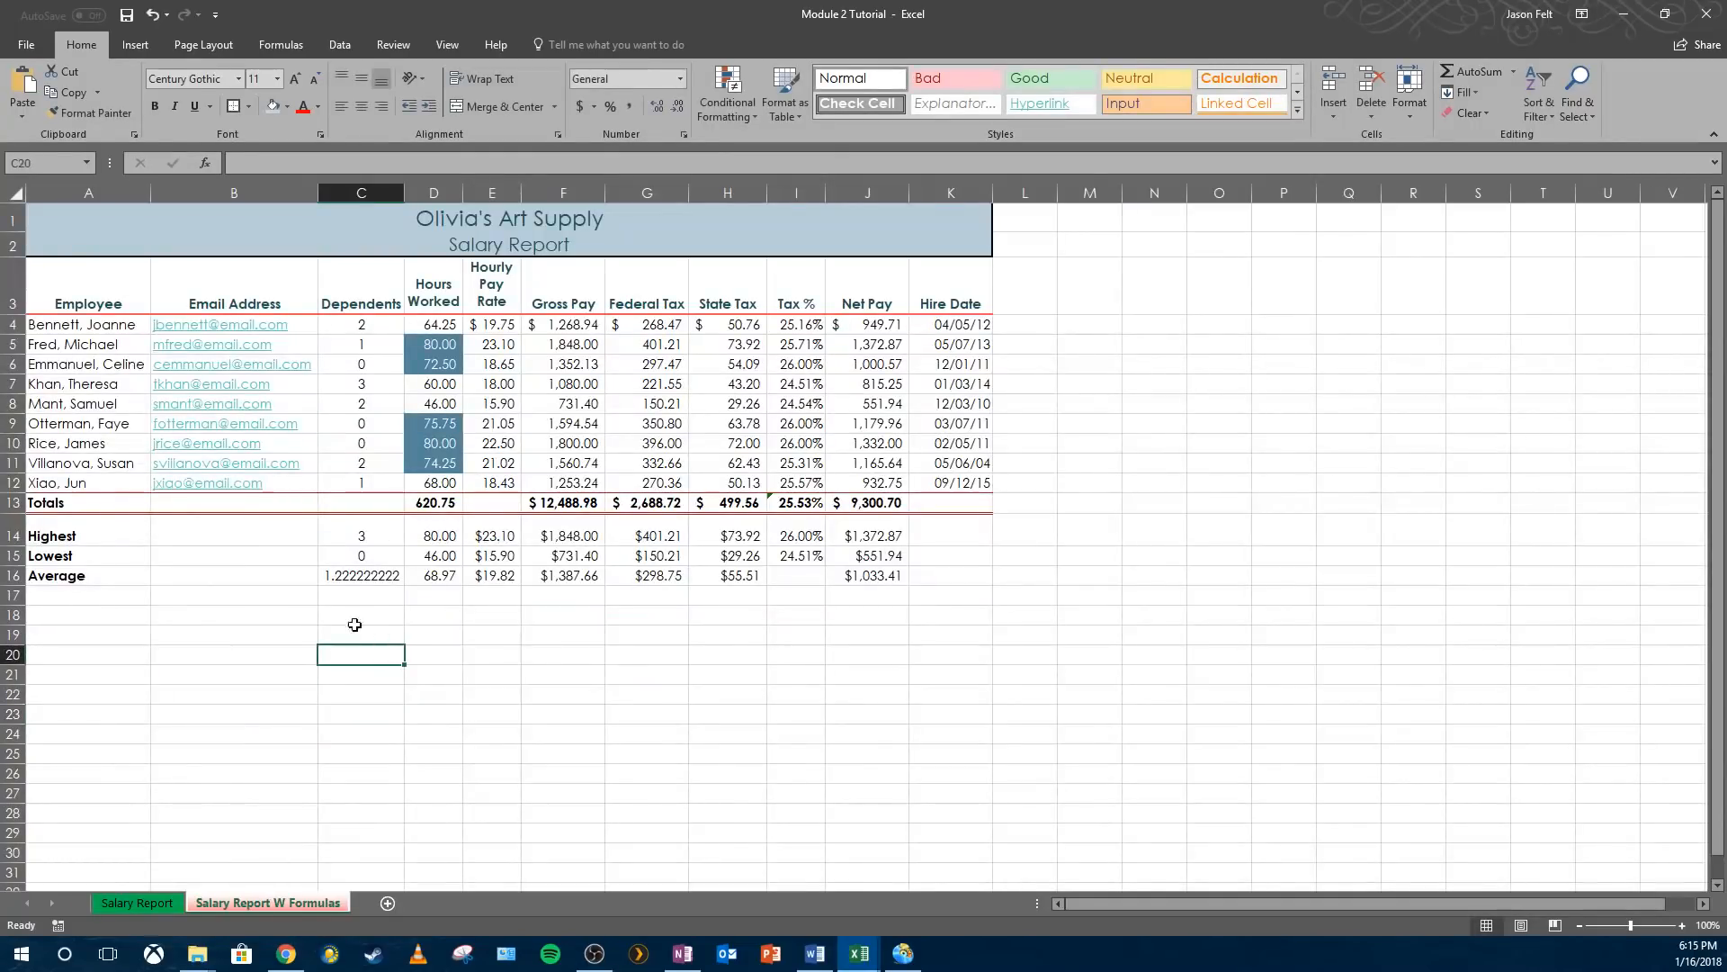
# - Turn on Show Formulas for the Salary Report W Formulas sheet and look across its columns
pyautogui.click(436, 596)
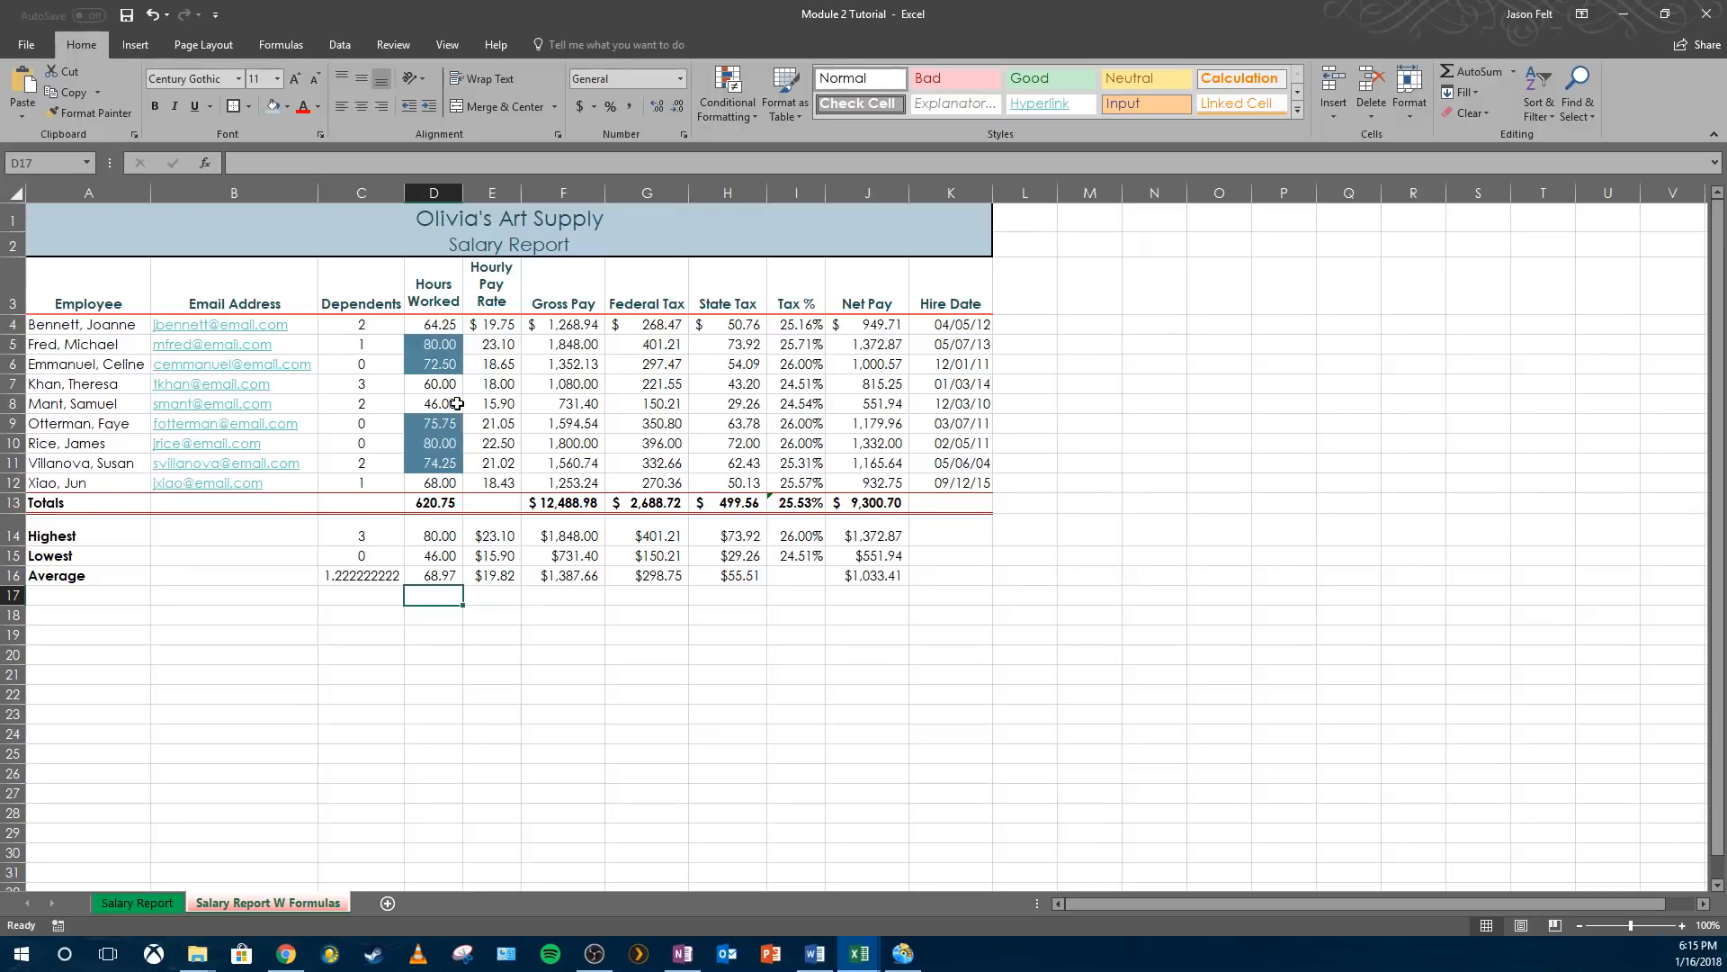
pyautogui.click(272, 46)
pyautogui.click(826, 72)
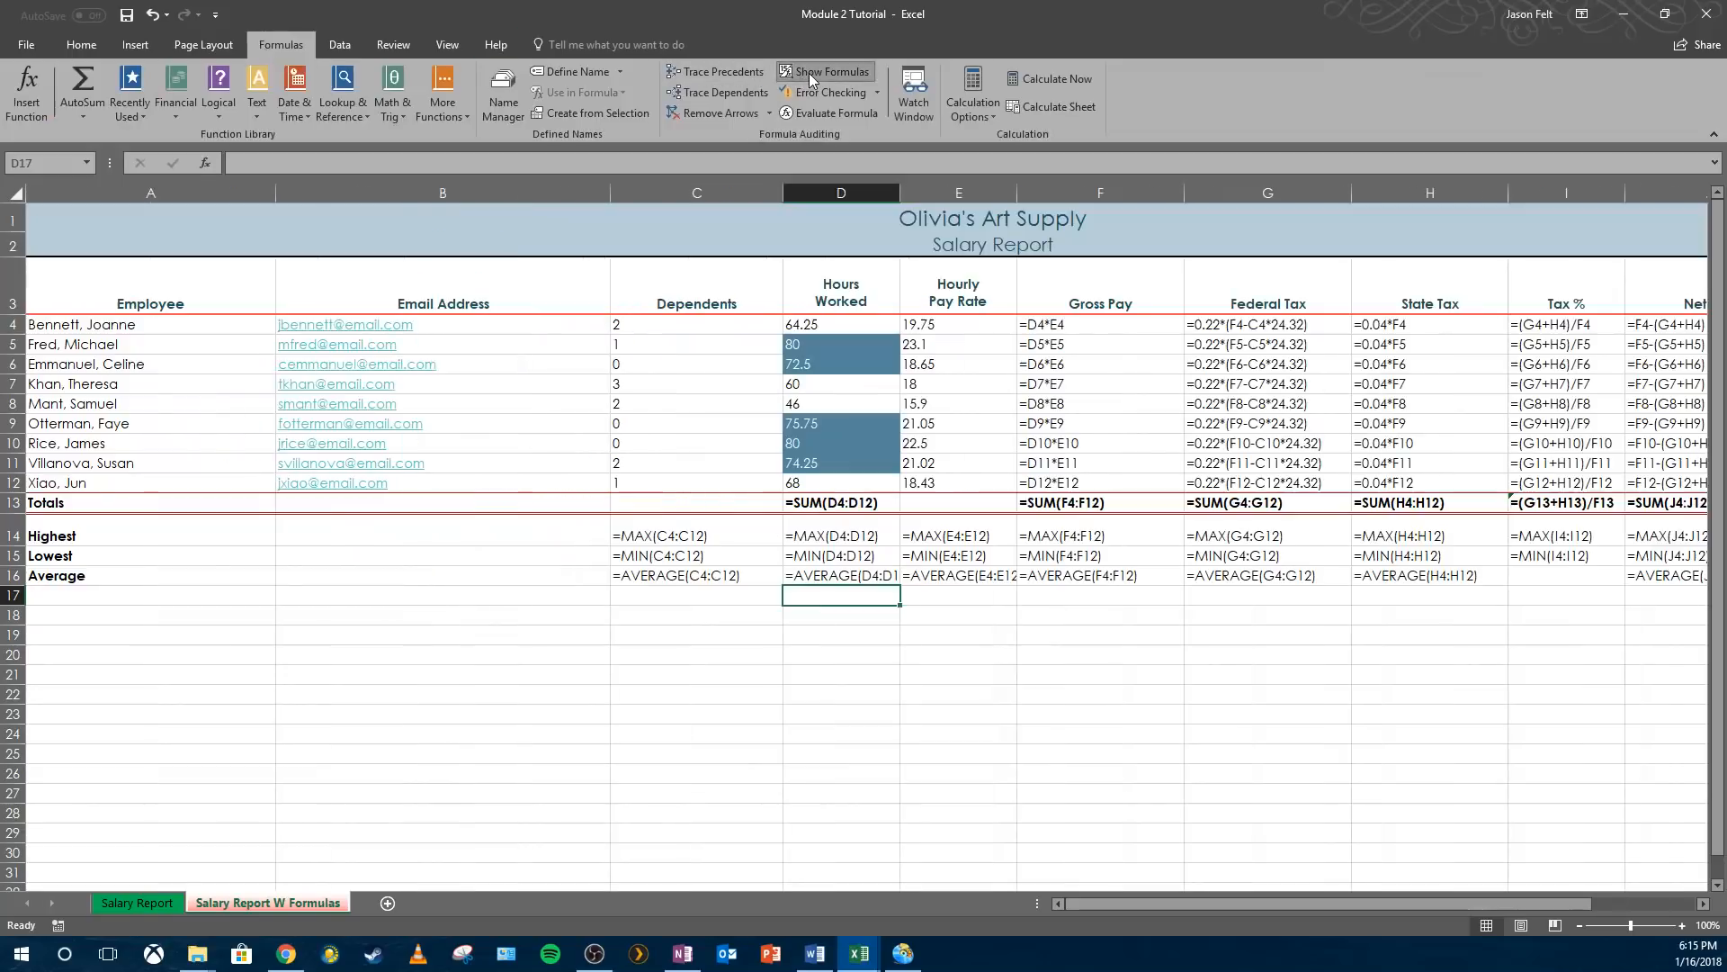
pyautogui.moveTo(1118, 905); pyautogui.dragTo(955, 902)
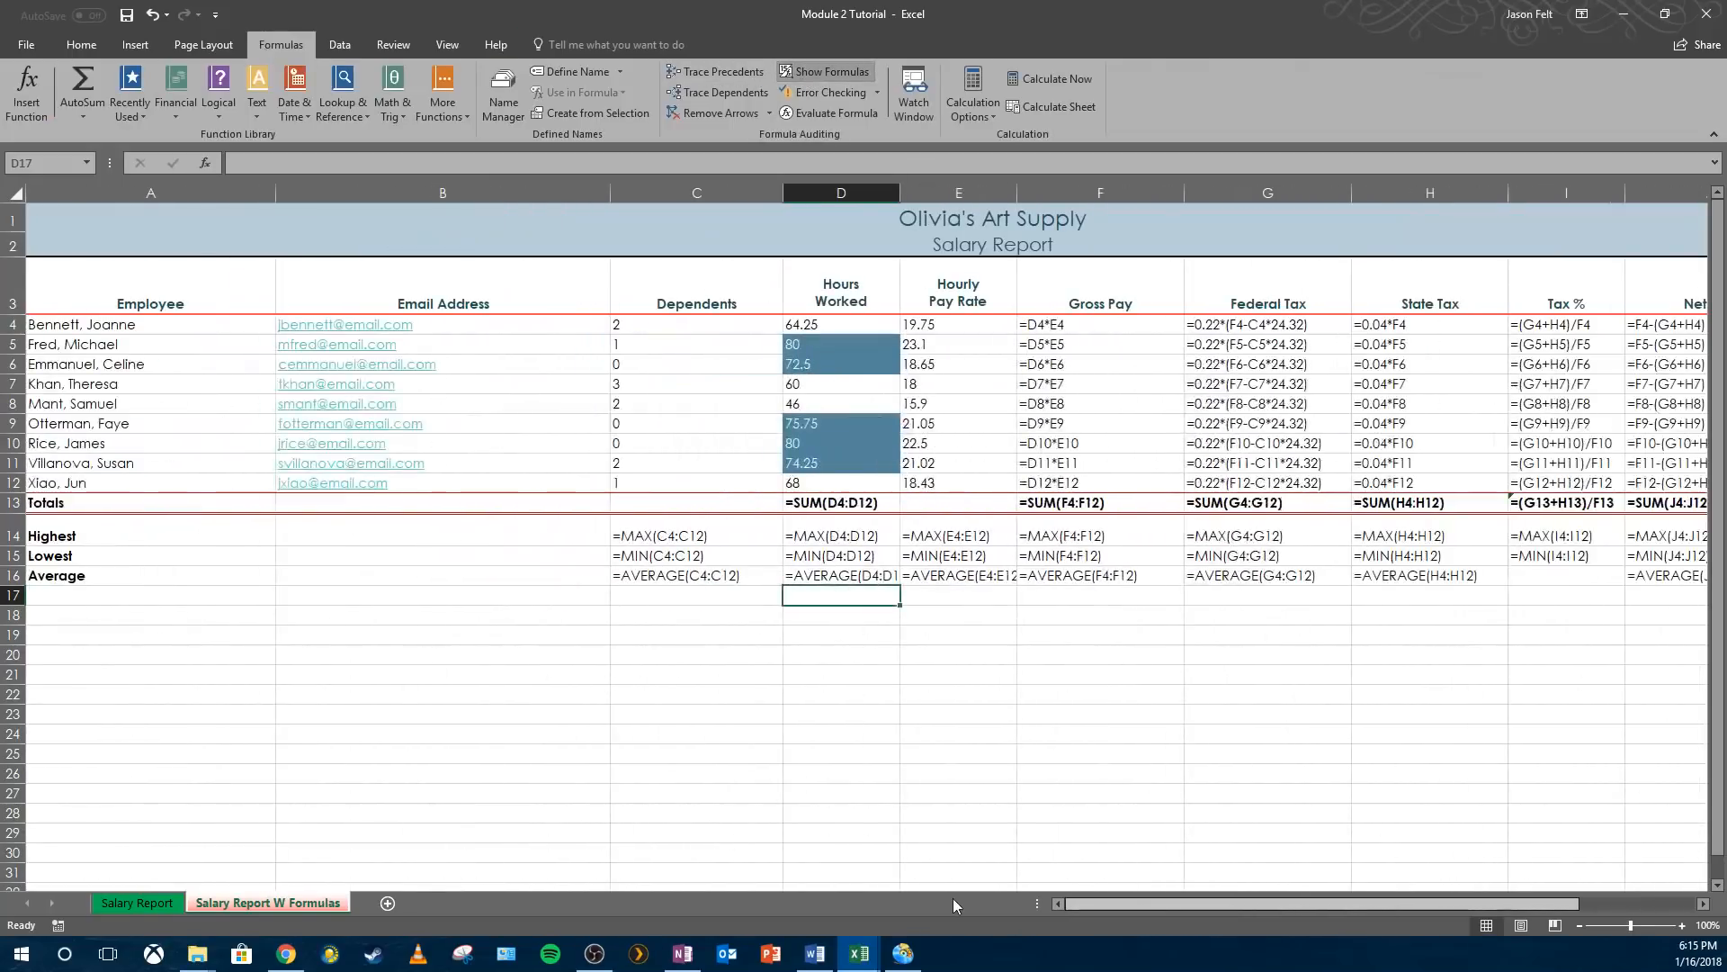
# - Scale the Salary Report W Formulas sheet to fit 1 page wide by 1 tall and check its print preview
pyautogui.click(193, 47)
pyautogui.click(571, 134)
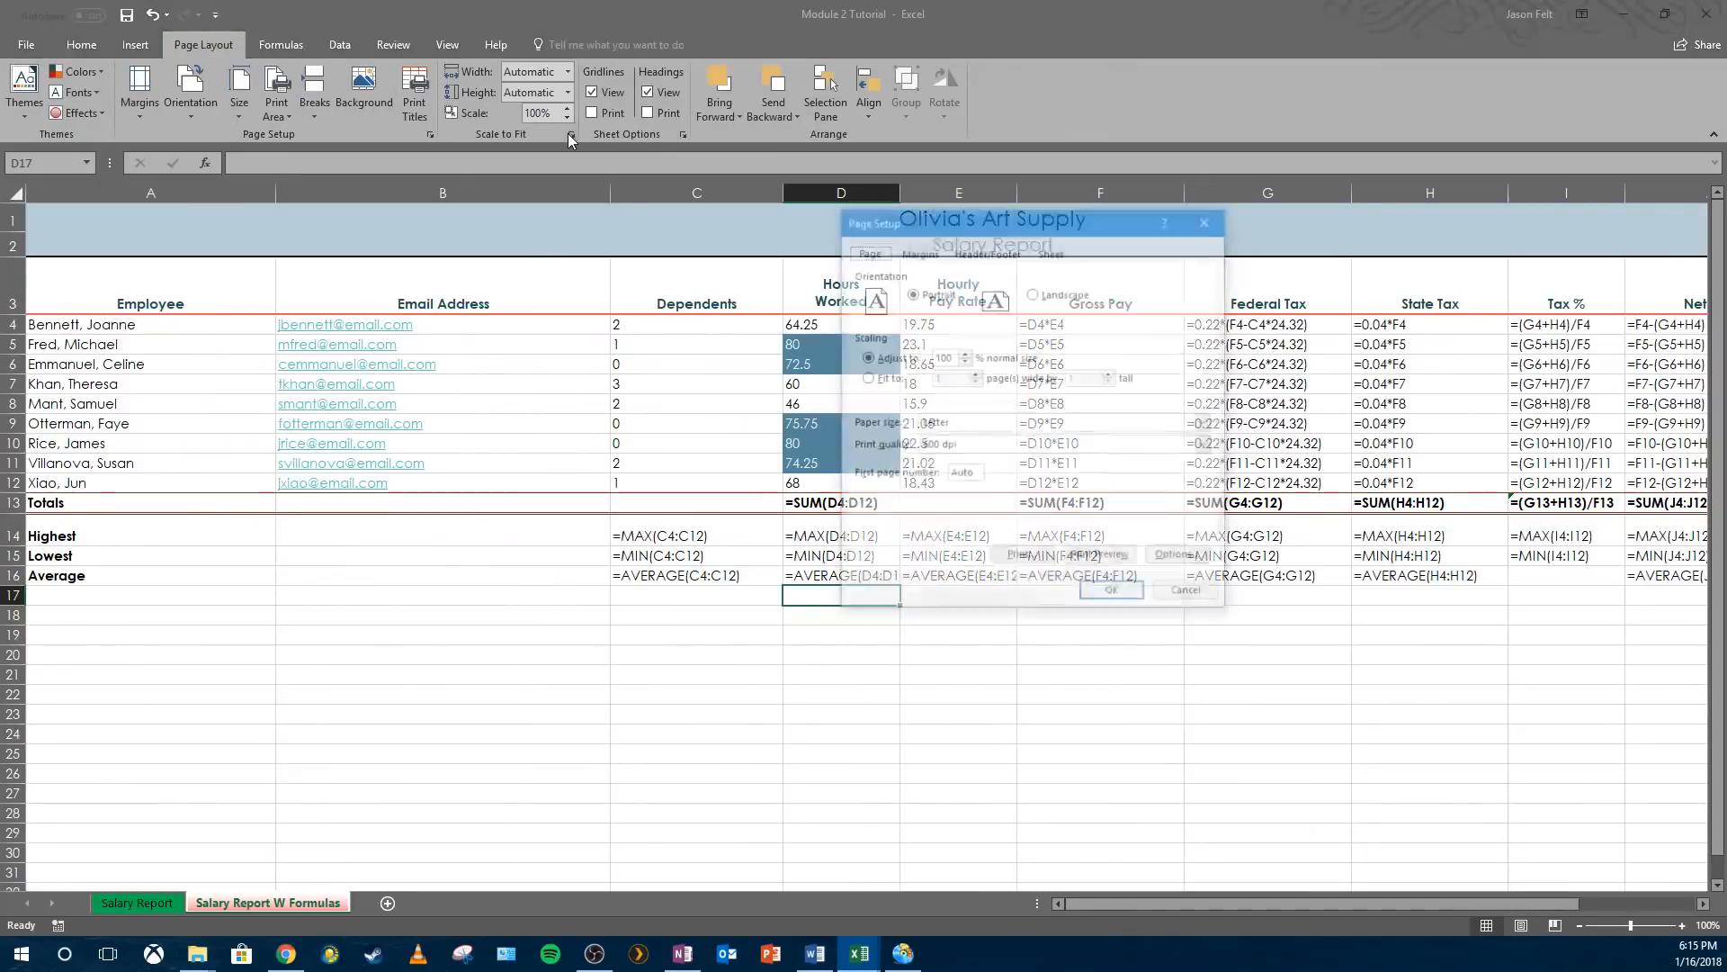
pyautogui.click(865, 378)
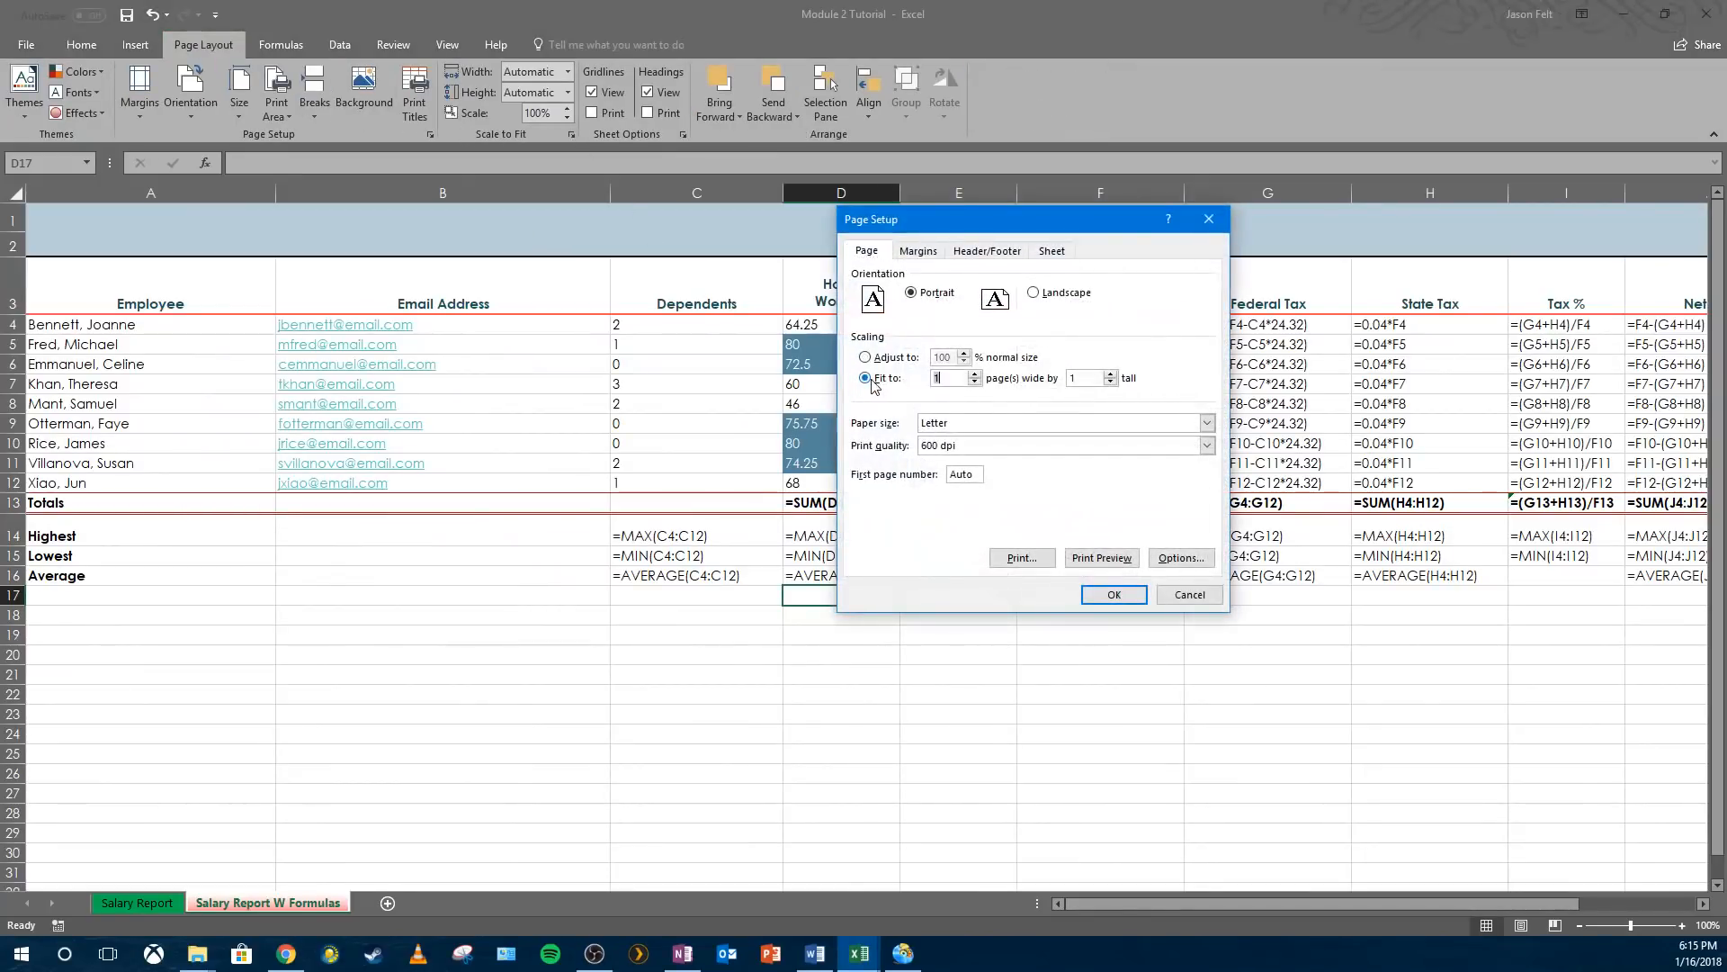
pyautogui.click(1109, 596)
pyautogui.click(26, 44)
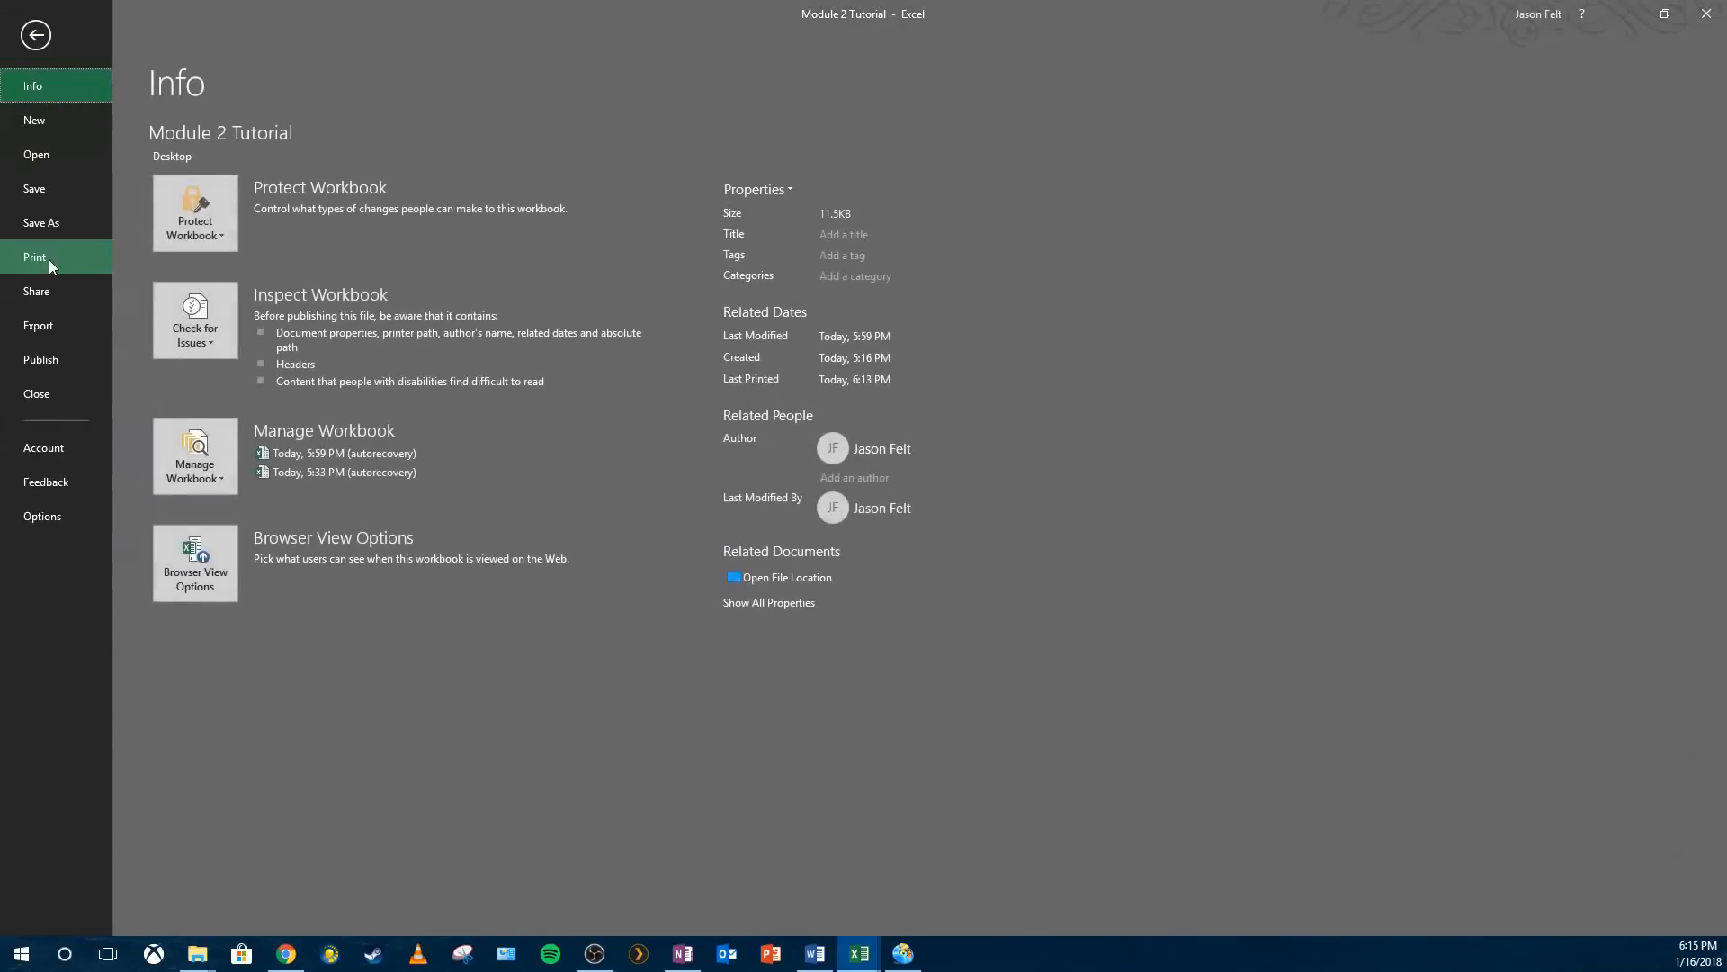
pyautogui.click(48, 261)
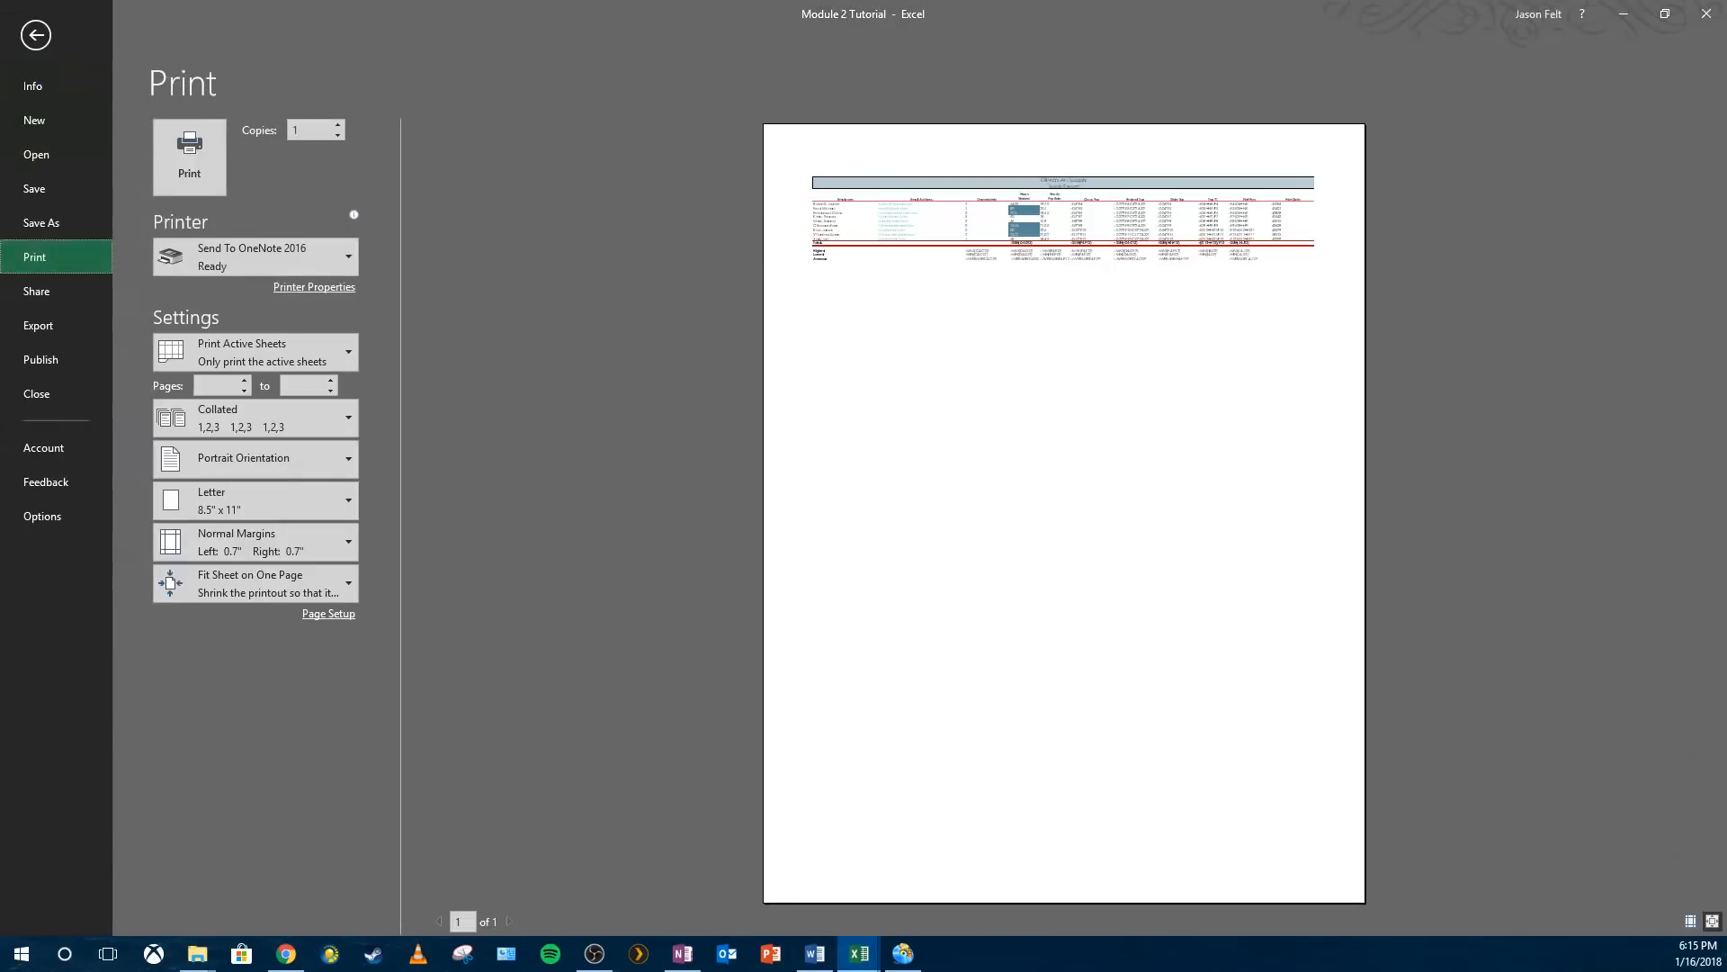
pyautogui.click(27, 27)
# - Set the formulas sheet to landscape orientation, check its print preview, and return to the worksheet
pyautogui.click(212, 83)
pyautogui.click(216, 193)
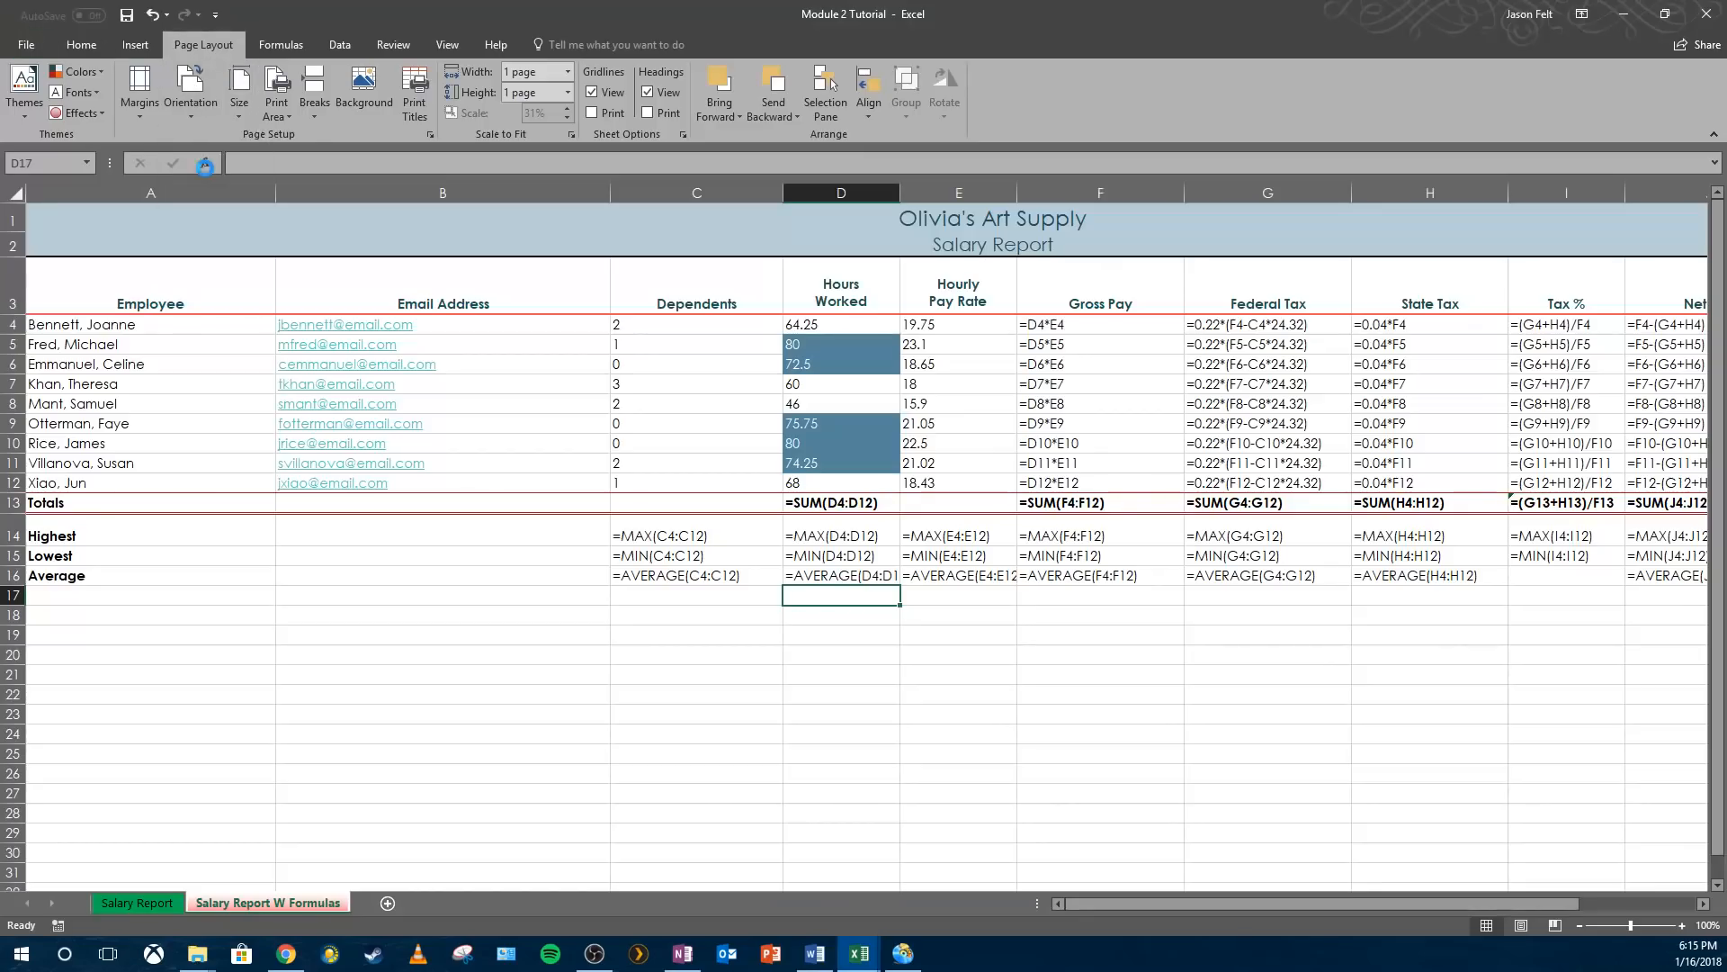
pyautogui.click(26, 44)
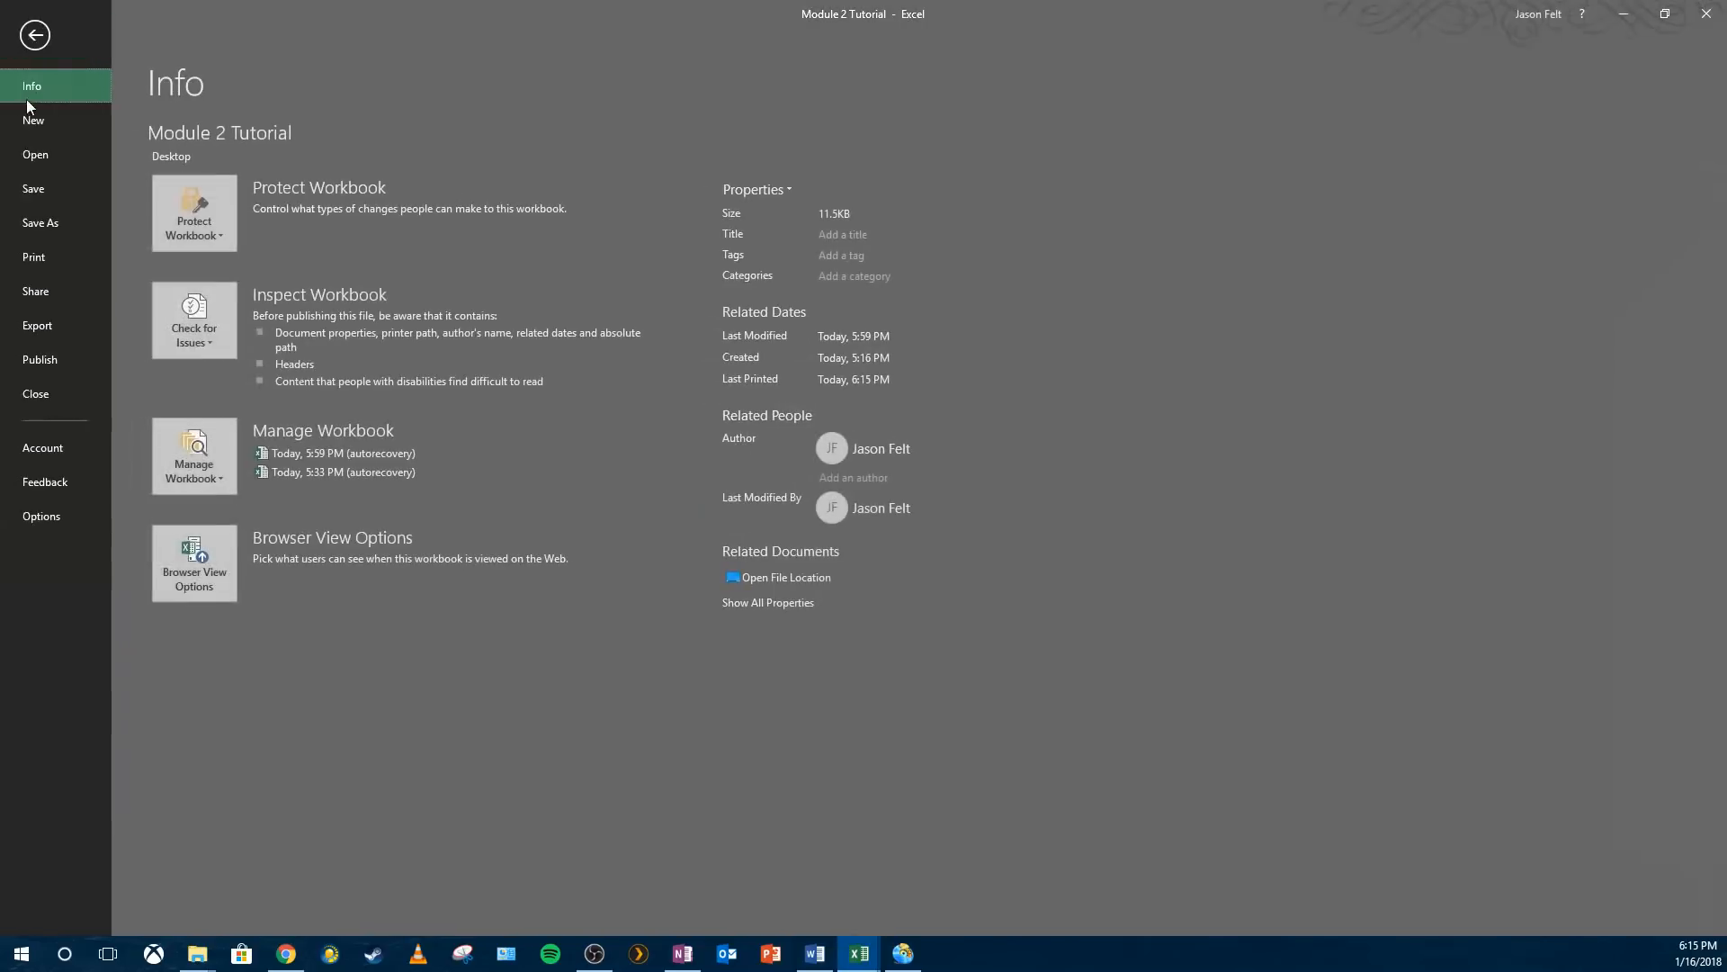
pyautogui.click(35, 259)
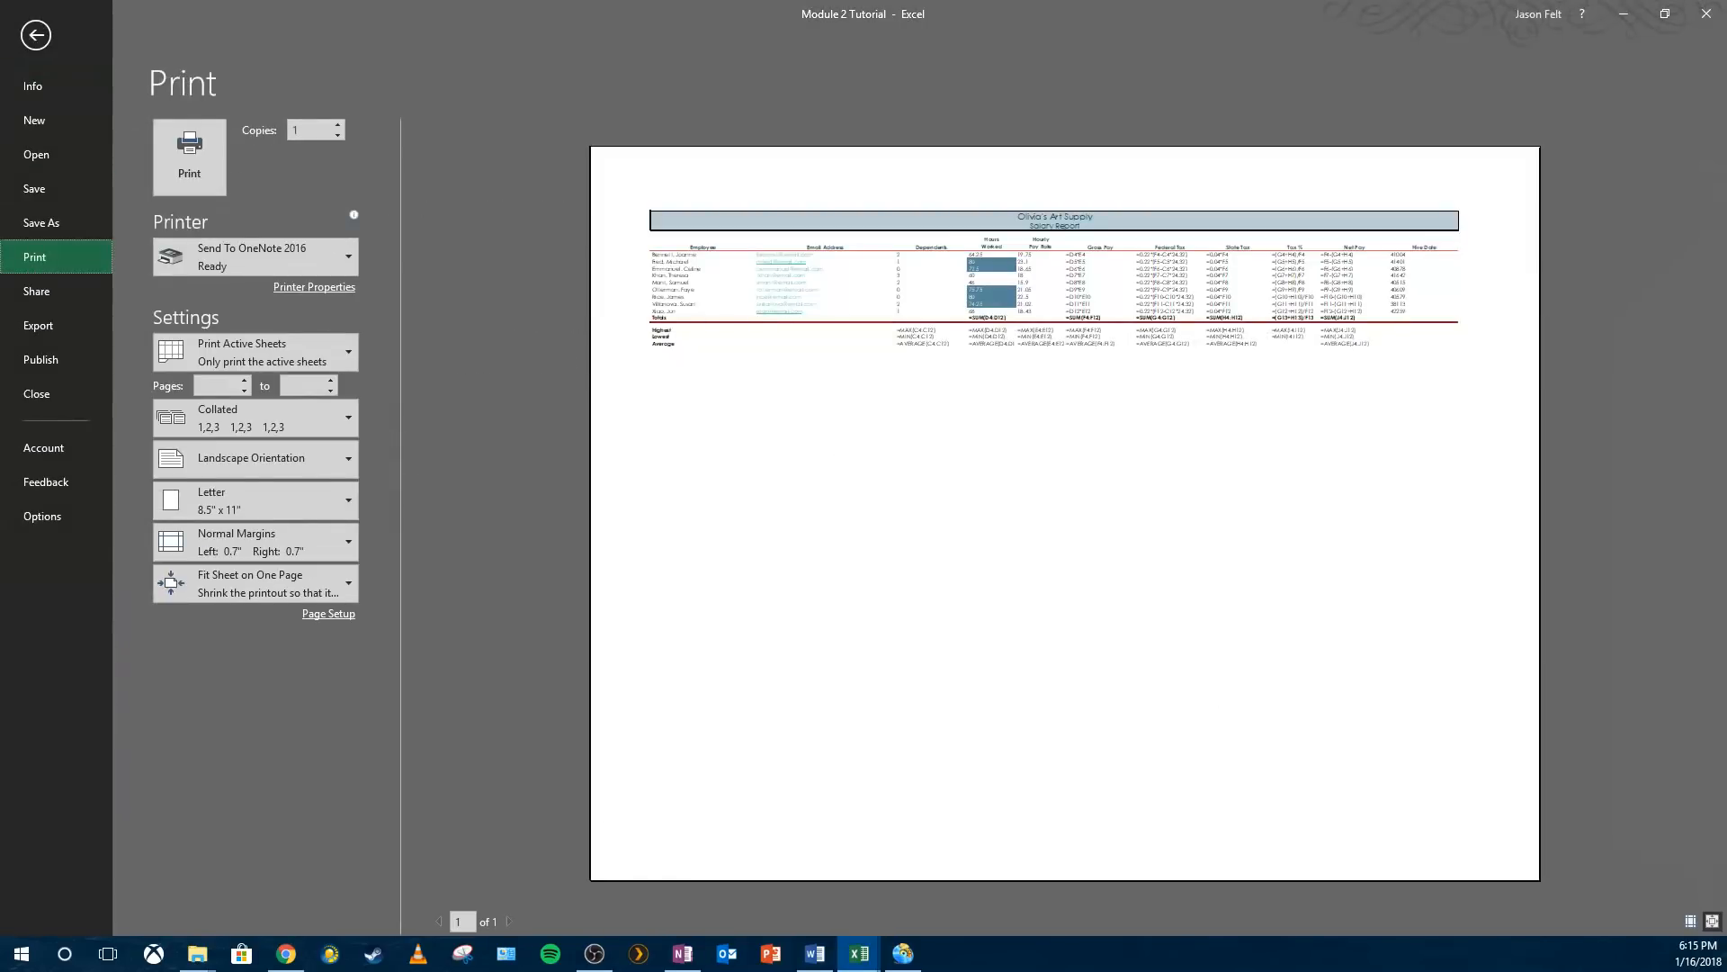
pyautogui.click(962, 320)
pyautogui.click(36, 36)
# - Enlarge the Salary Report W Formulas view to 120% and look across the displayed formulas
pyautogui.click(1684, 927)
pyautogui.click(1684, 926)
pyautogui.click(1683, 927)
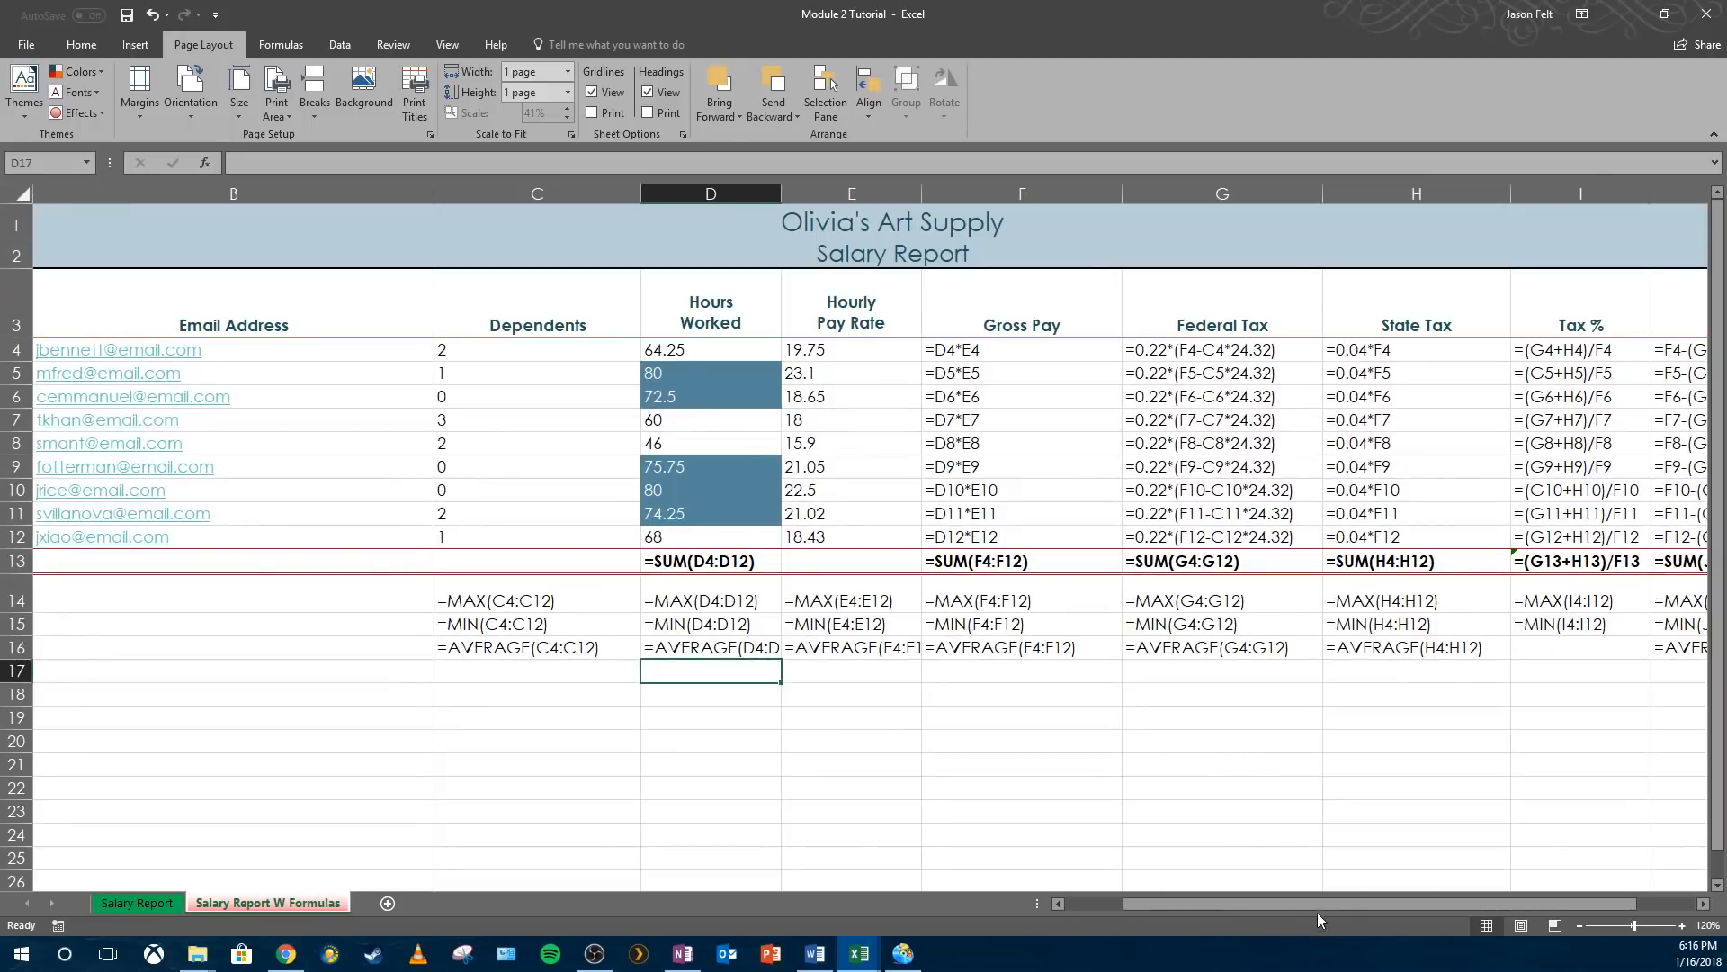
pyautogui.moveTo(1316, 907); pyautogui.dragTo(979, 898)
# - From the Salary Report sheet, set the print settings to Print Entire Workbook
pyautogui.click(119, 906)
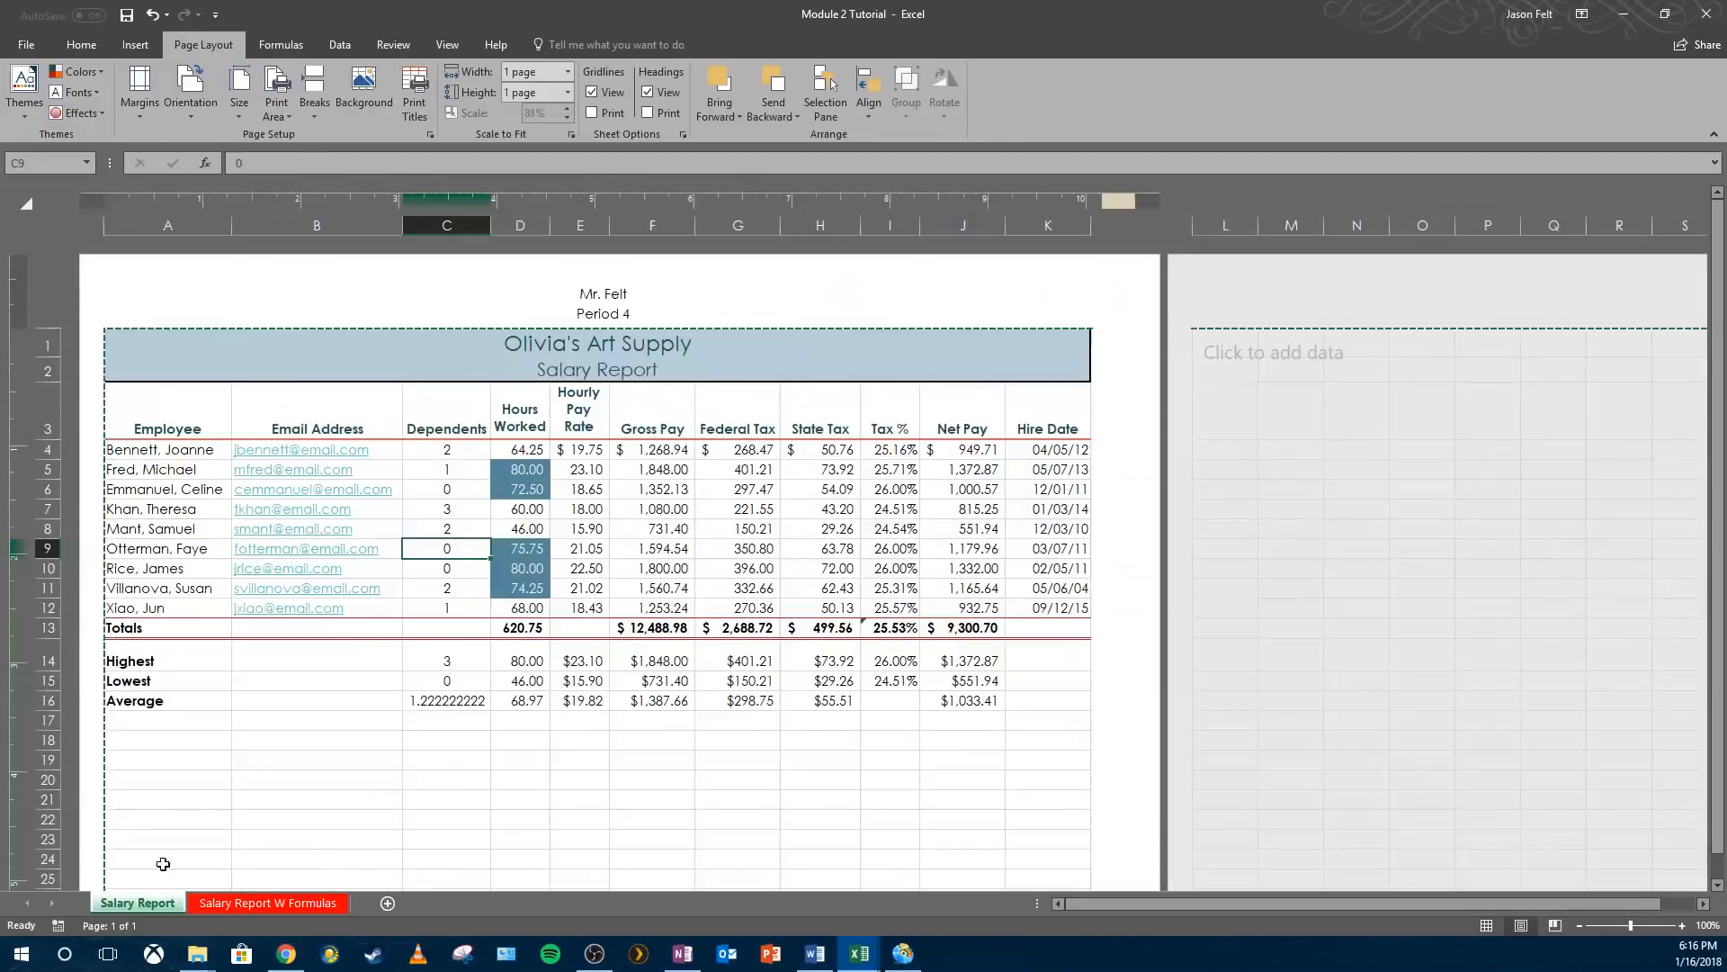
pyautogui.click(27, 45)
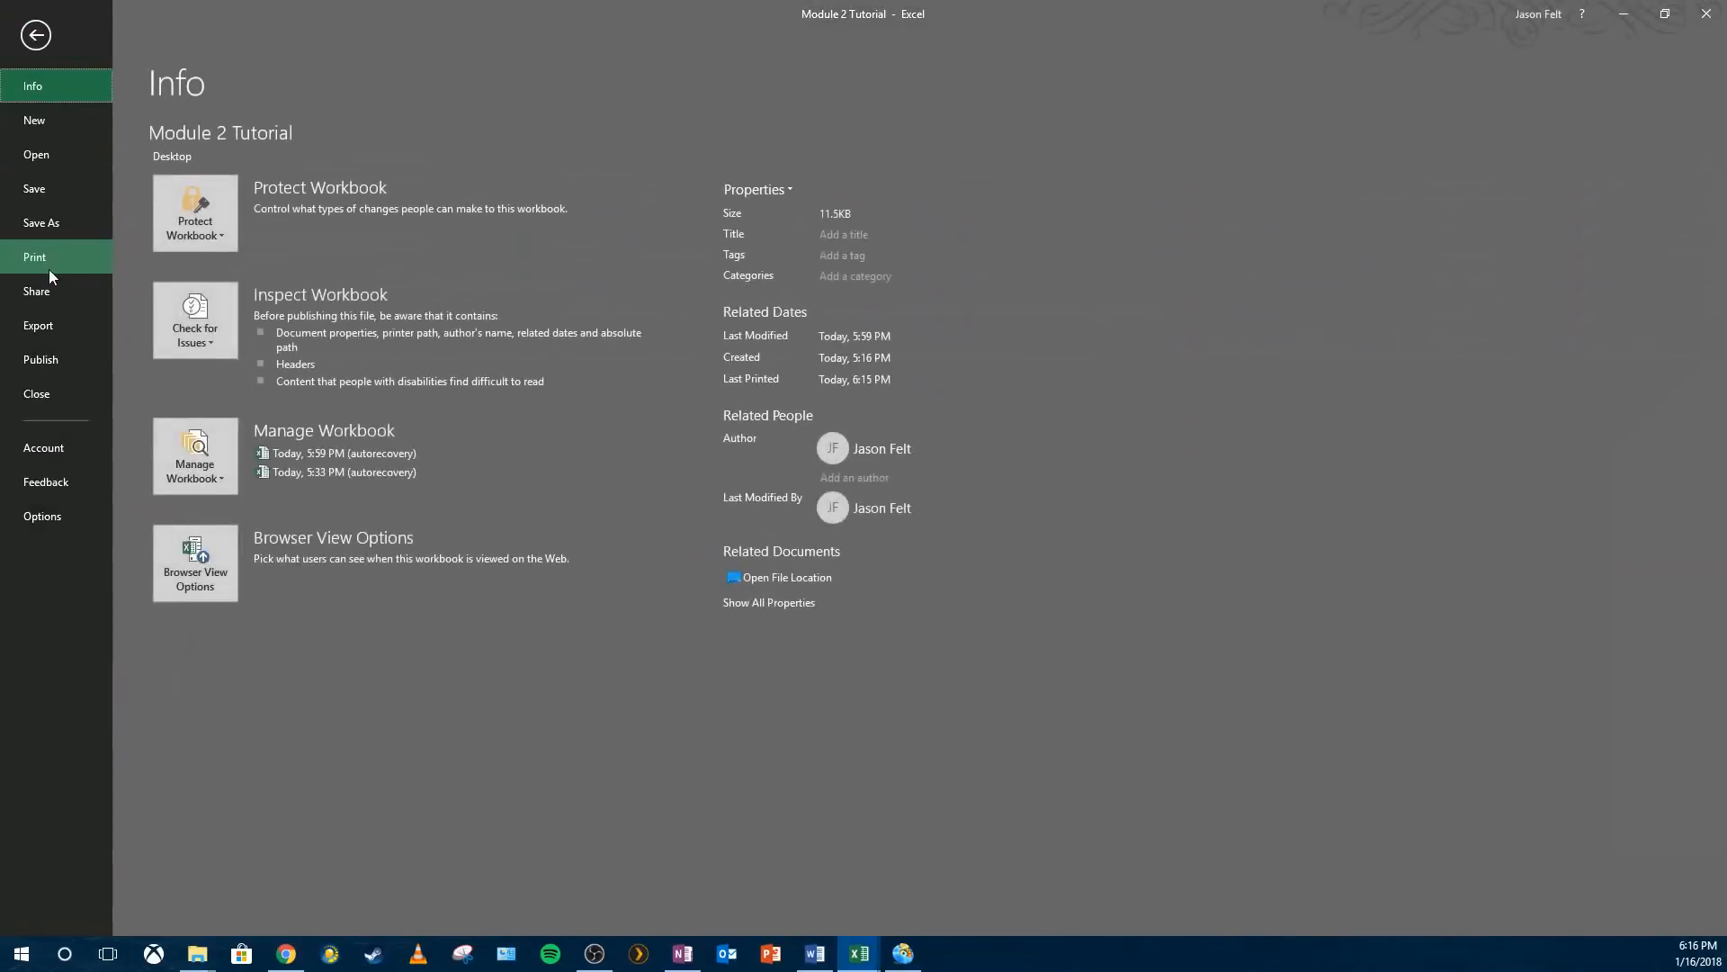
pyautogui.click(49, 266)
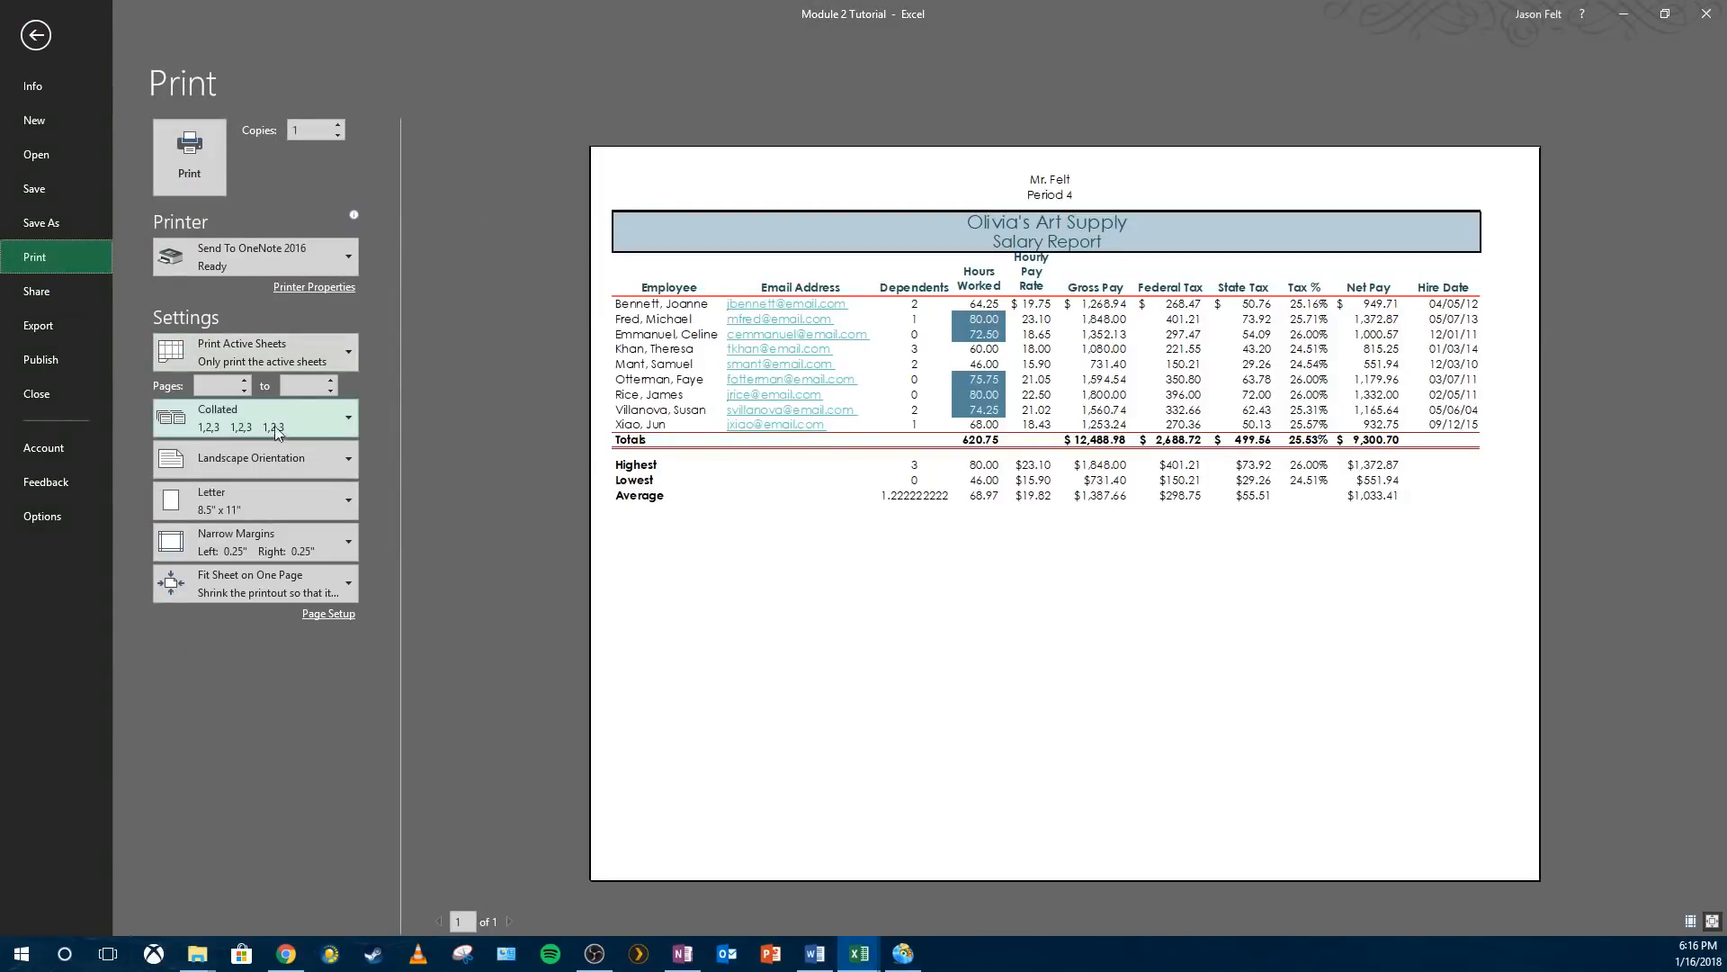
pyautogui.click(267, 351)
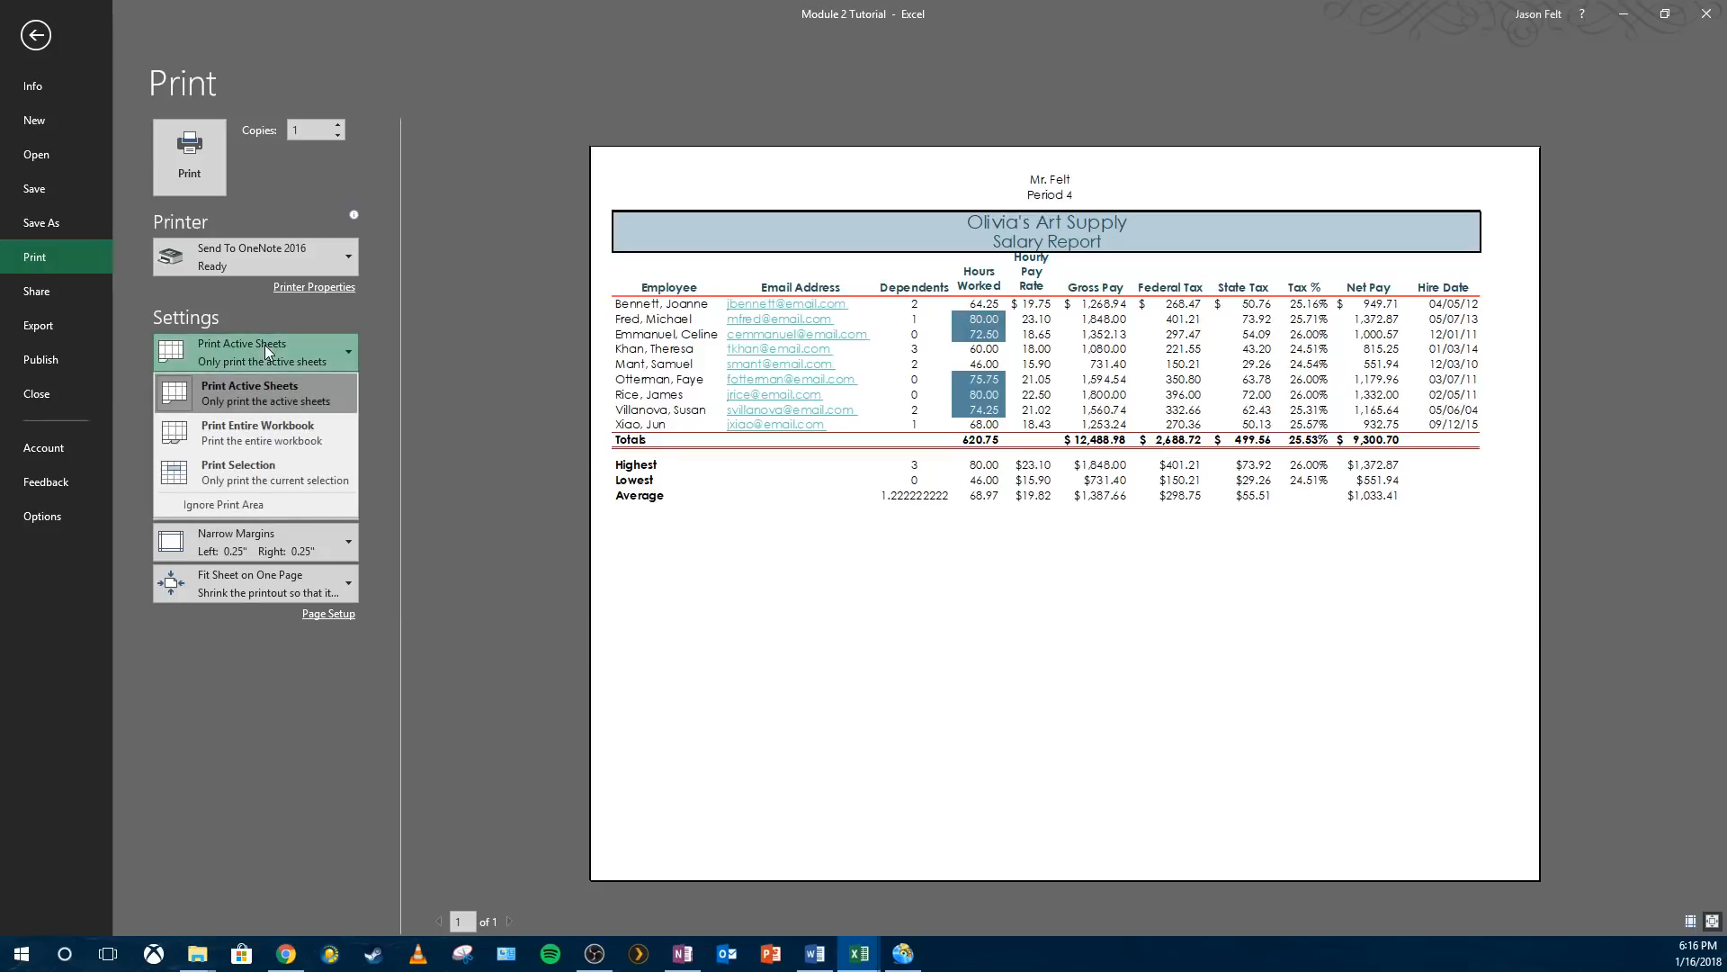
pyautogui.click(263, 434)
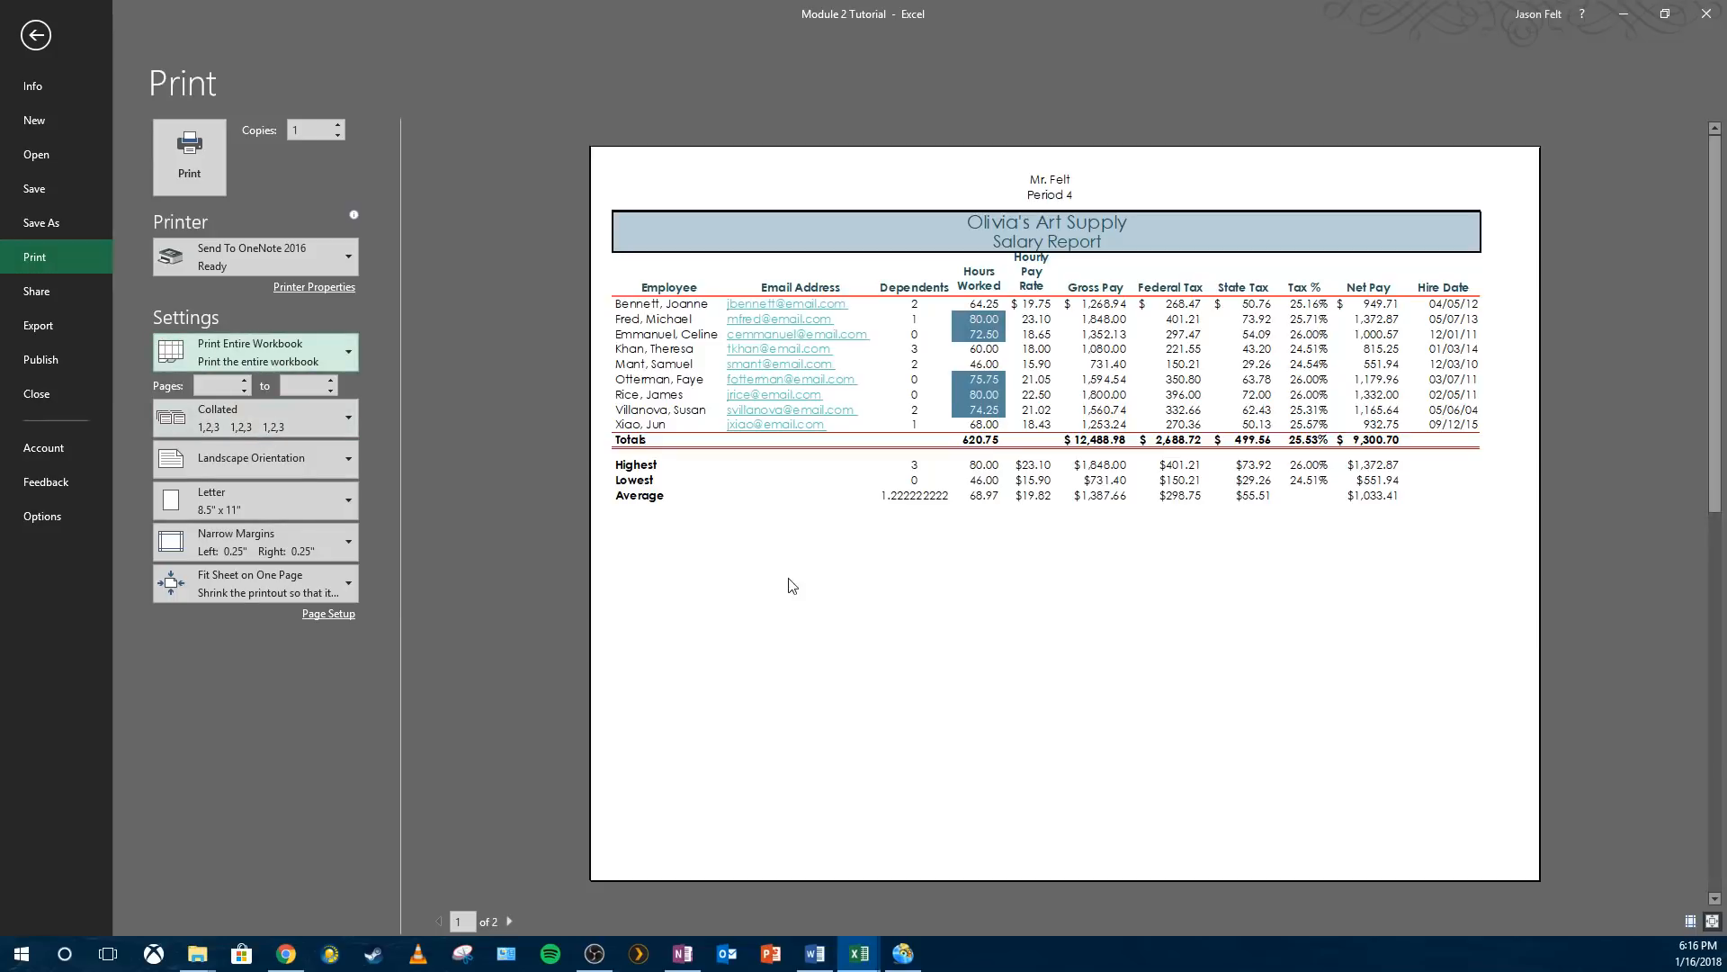
# - Review both sheets' pages in the workbook print preview and return to the worksheet without printing
pyautogui.scroll(-1, 792, 585)
pyautogui.scroll(1, 790, 586)
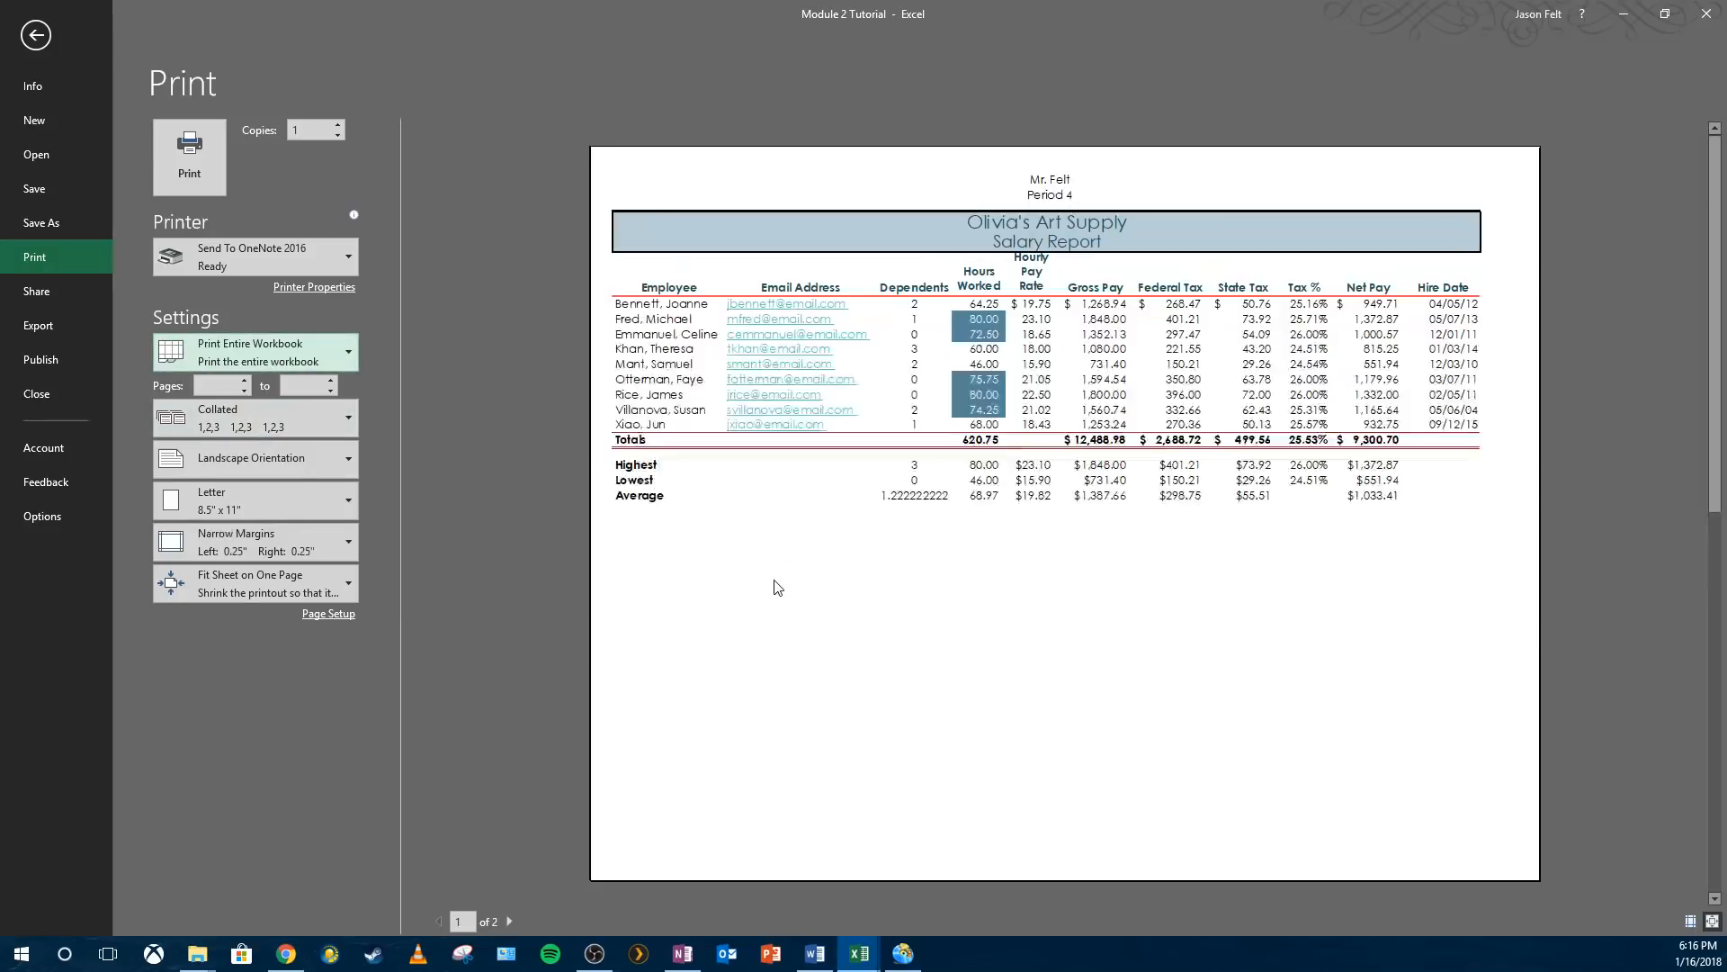
pyautogui.scroll(-1, 769, 597)
pyautogui.scroll(1, 769, 599)
pyautogui.scroll(-1, 900, 551)
pyautogui.click(870, 513)
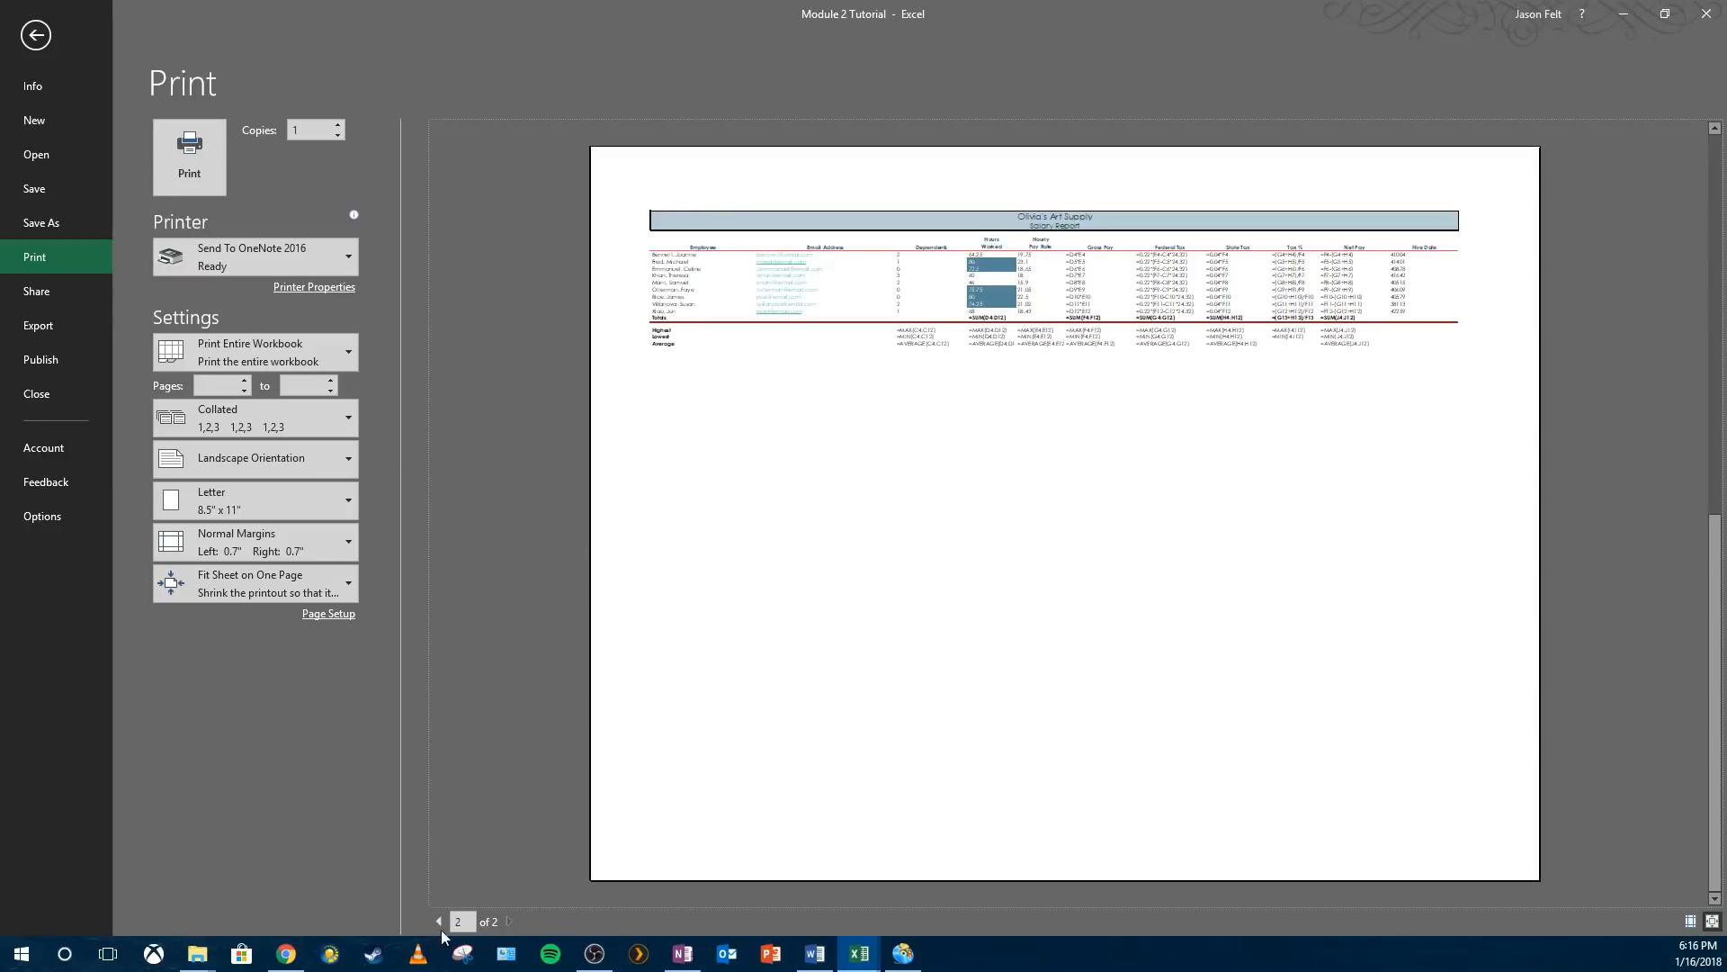
pyautogui.click(36, 36)
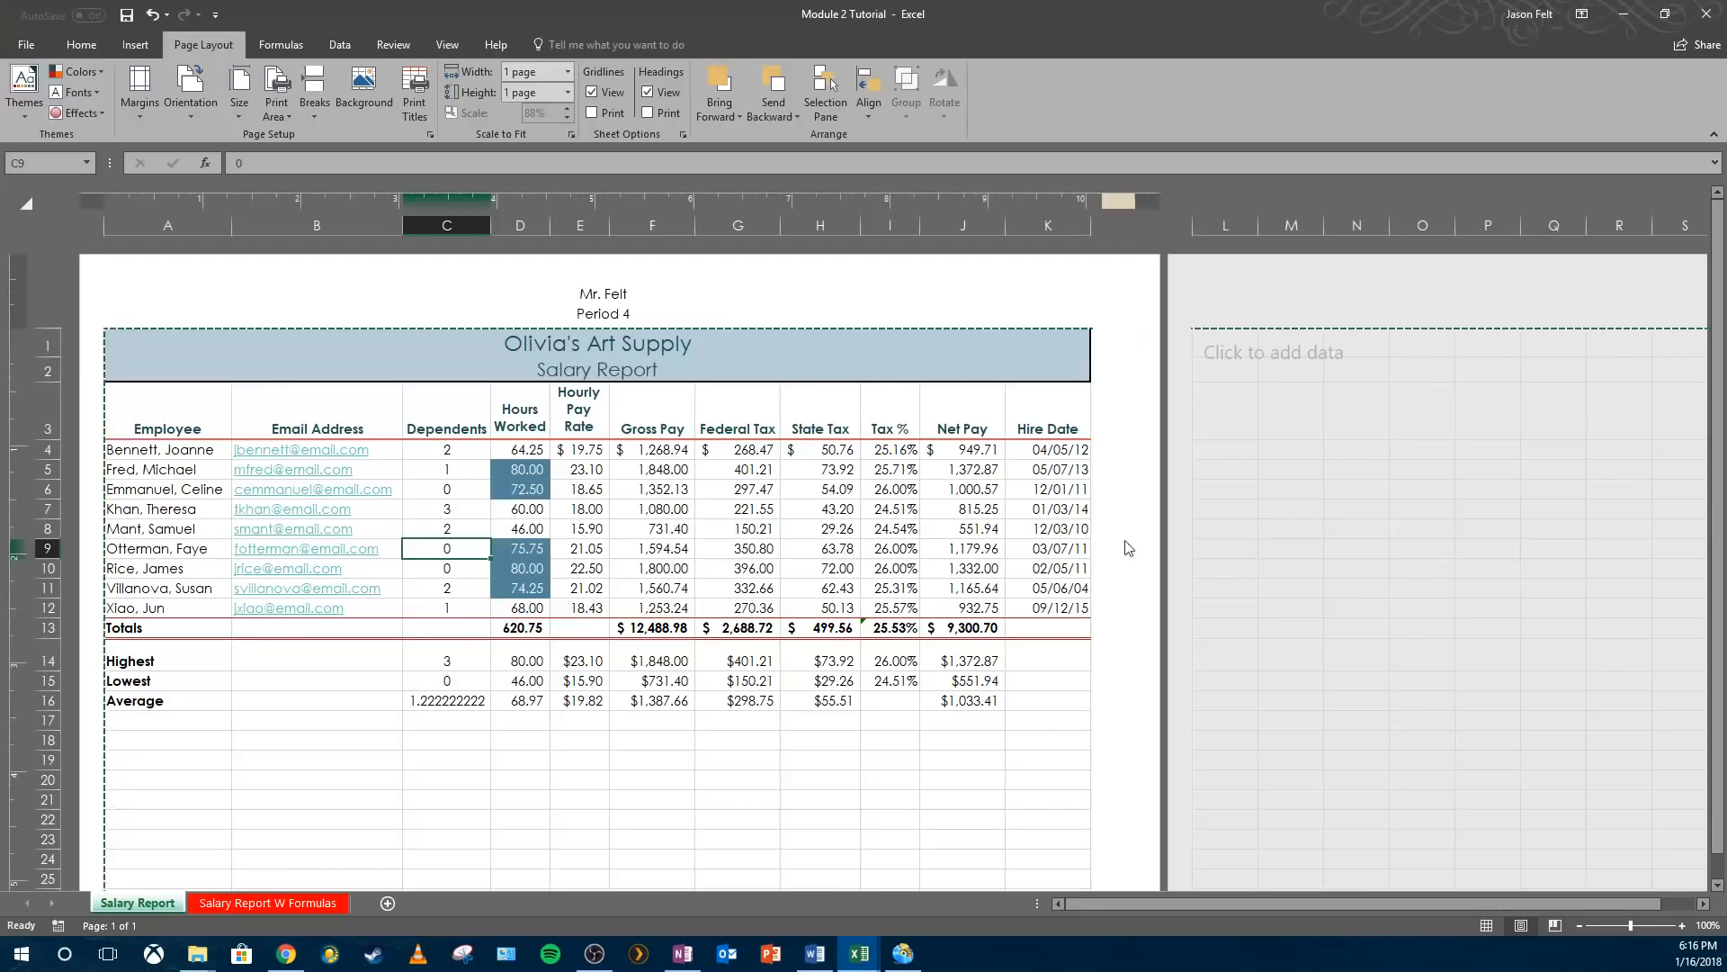